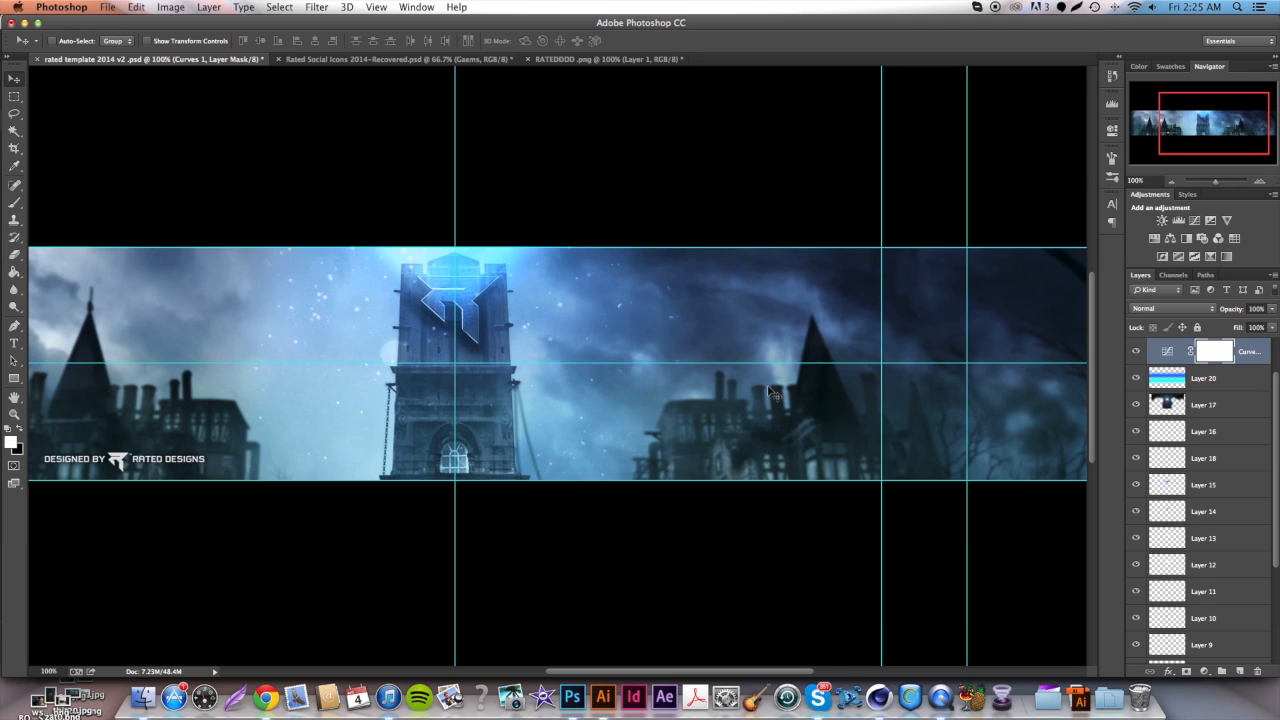
scroll(676, 386, "left", 7)
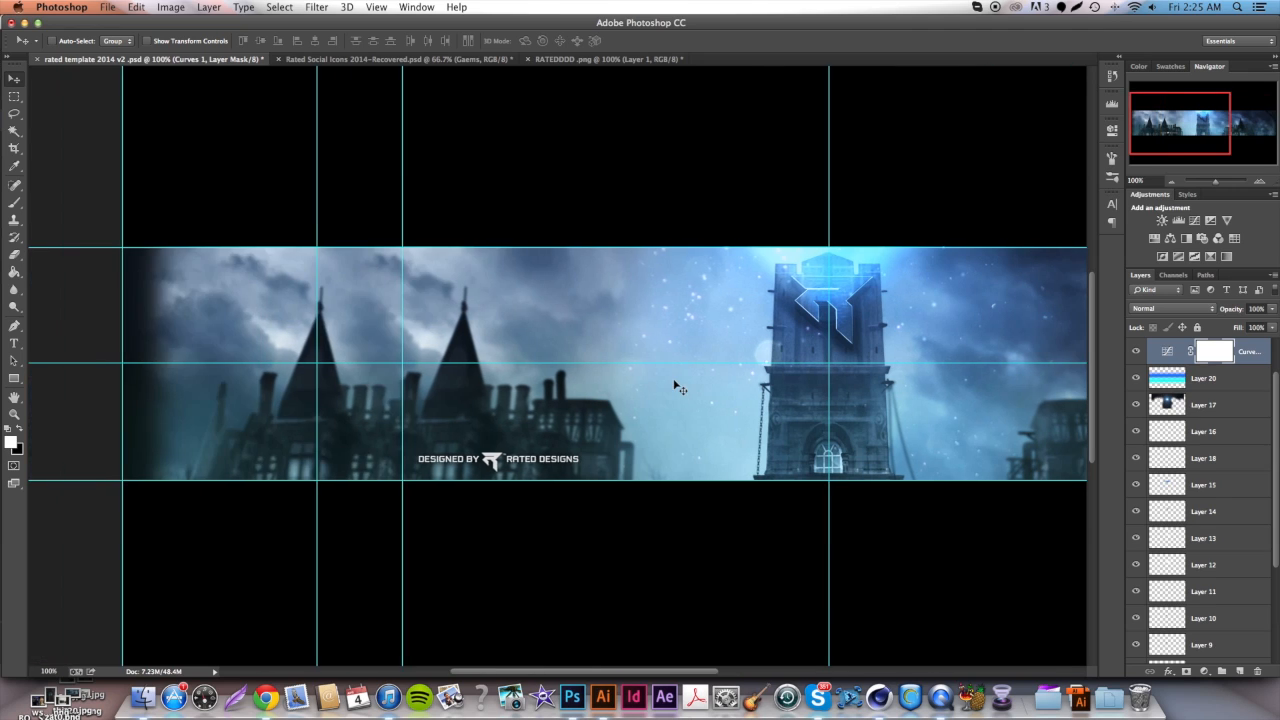
scroll(675, 385, "right", 8)
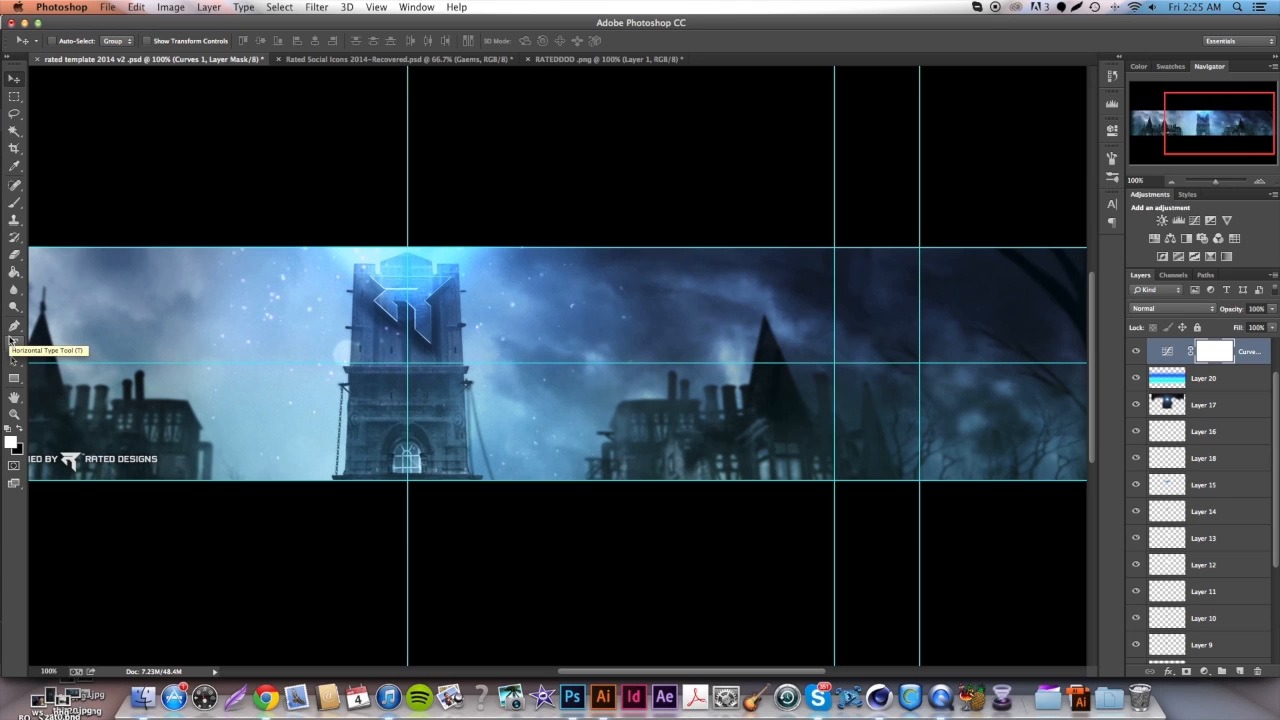
scroll(180, 338, "left", 6)
scroll(183, 338, "right", 6)
scroll(264, 340, "left", 1)
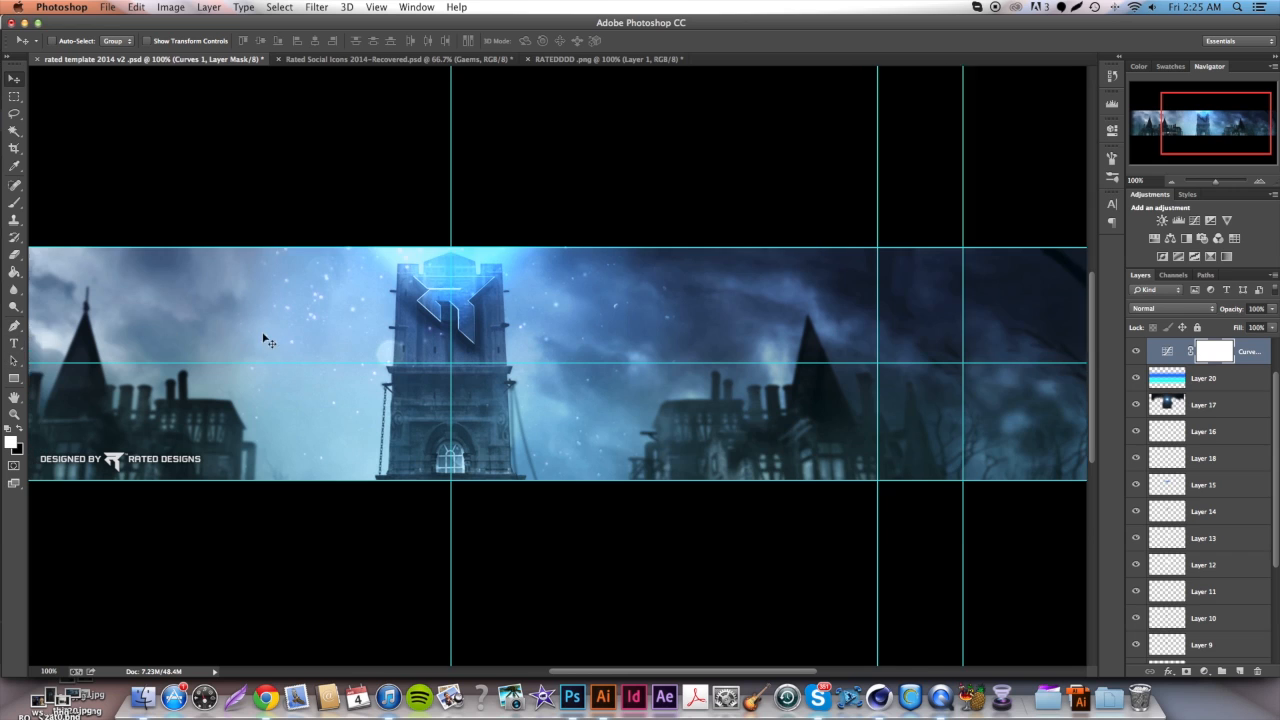
Hide the Curves adjustment layer and examine the banner without it across its full width.
scroll(268, 341, "left", 2)
left_click(1135, 352)
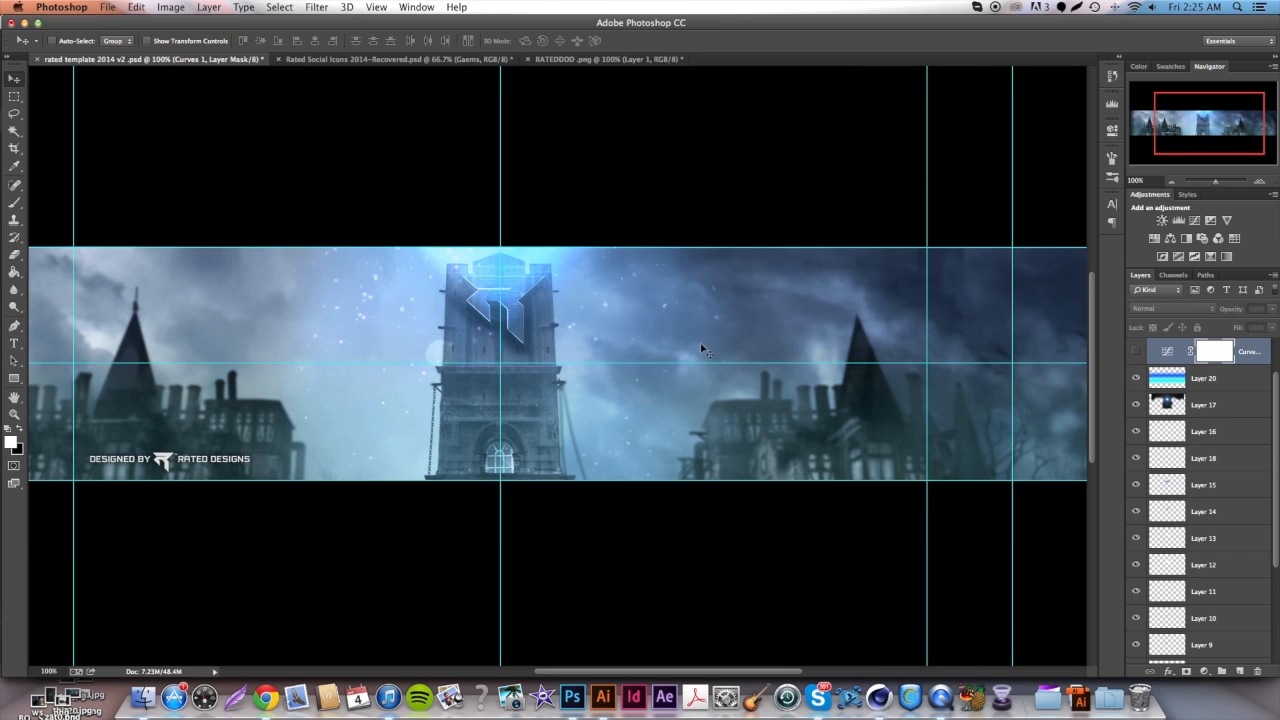
scroll(702, 349, "left", 3)
scroll(720, 331, "right", 6)
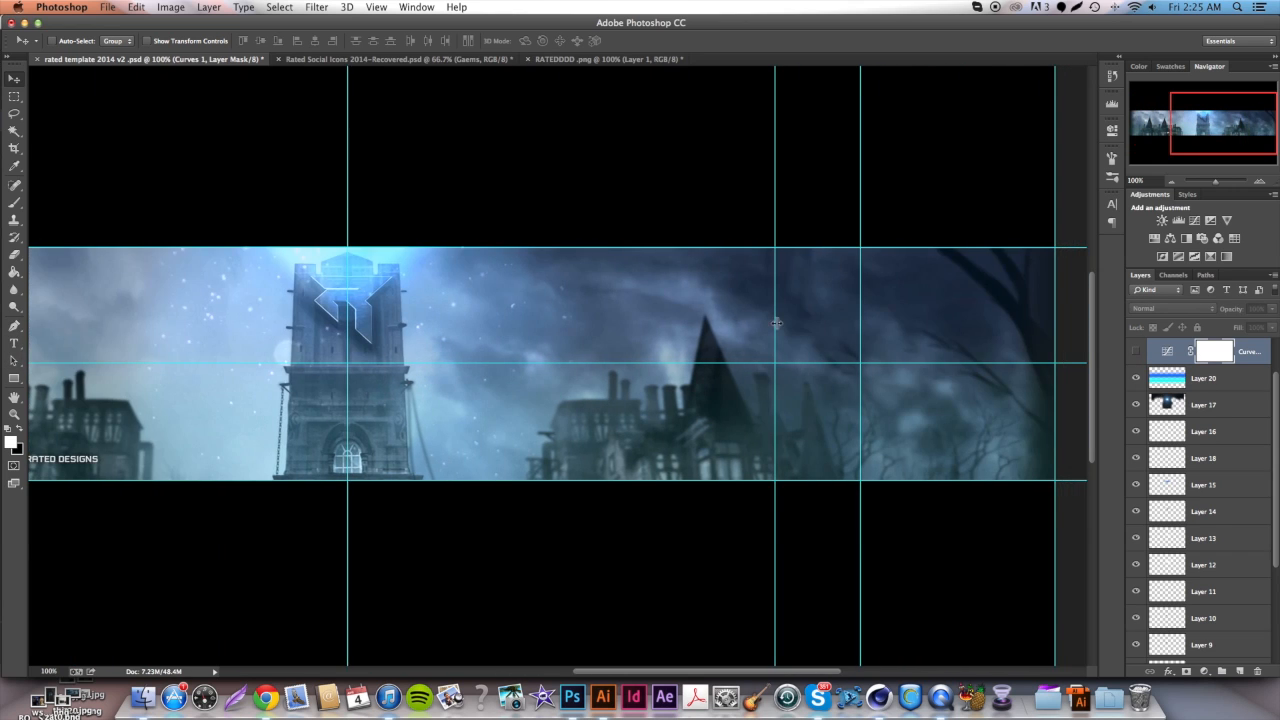
scroll(776, 322, "right", 5)
scroll(788, 318, "left", 14)
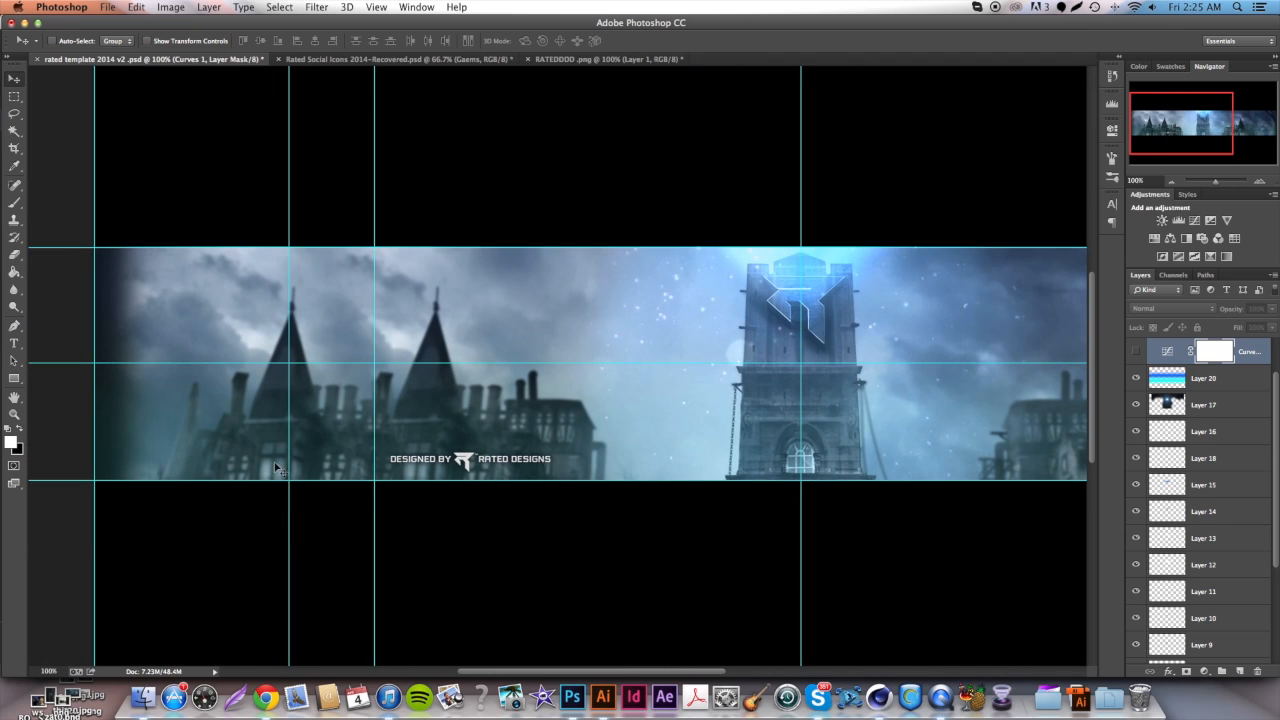
scroll(157, 371, "right", 5)
Toggle Layer 20's visibility off and on to compare the banner with and without its blue tint.
left_click(1137, 380)
left_click(1137, 380)
left_click(1137, 380)
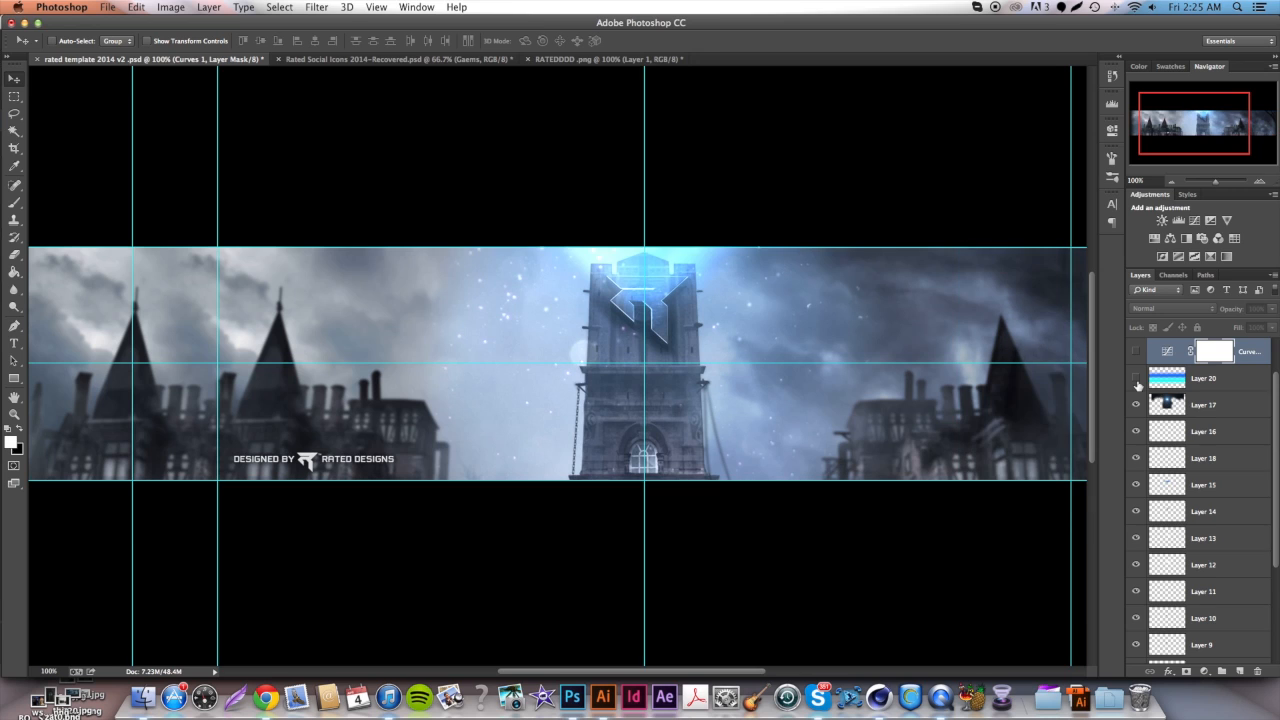
left_click(1137, 380)
scroll(835, 366, "right", 9)
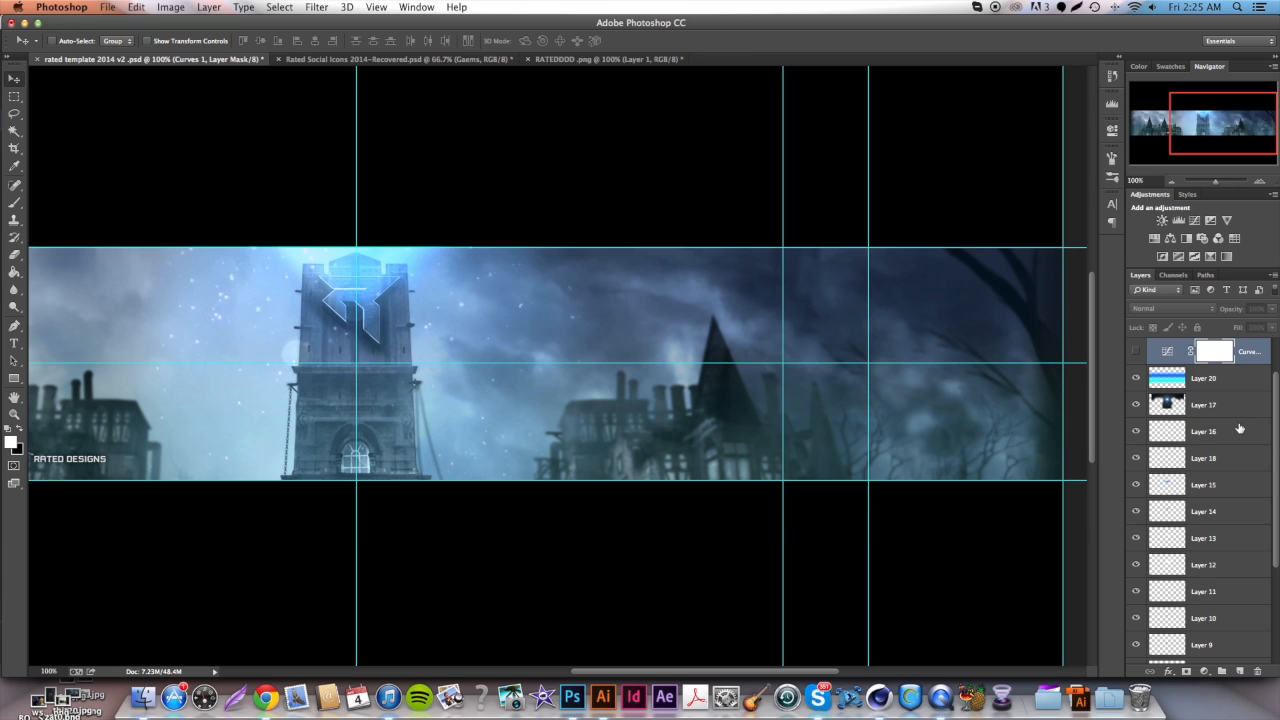
Show the Curves layer again, compare the banner with and without it, and inspect its curve settings.
left_click(1135, 352)
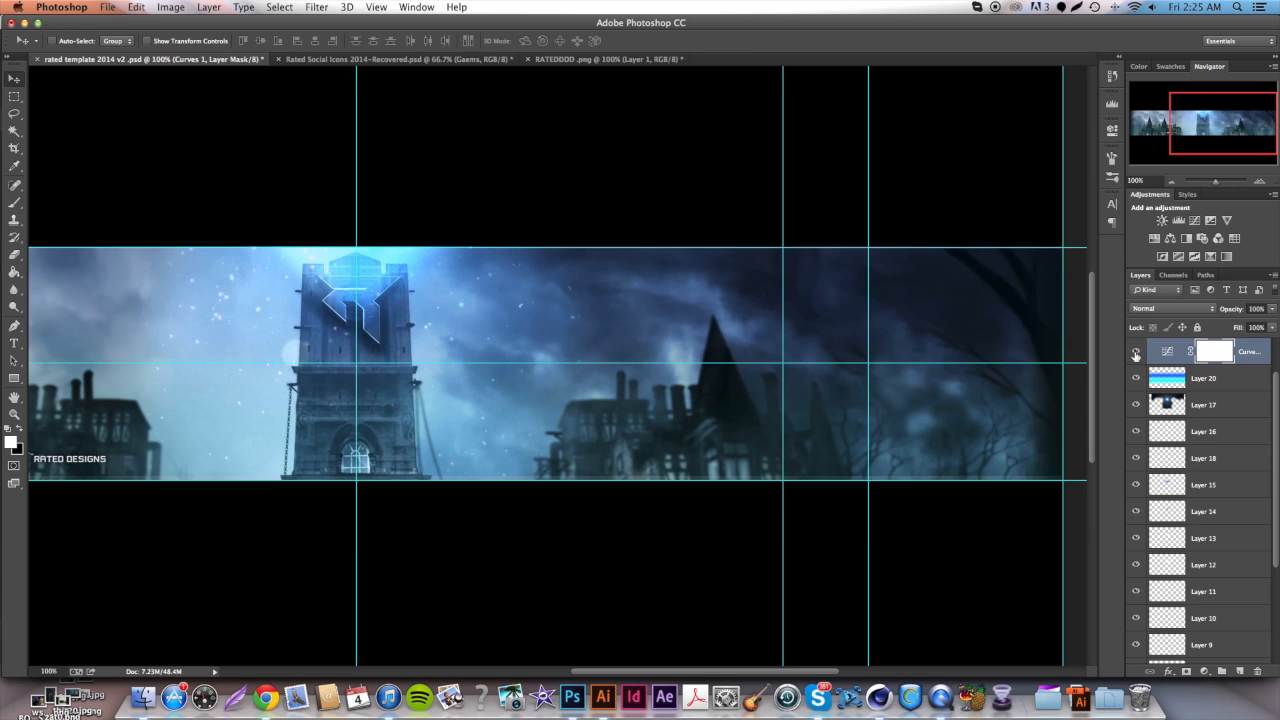
left_click(1135, 352)
left_click(1135, 352)
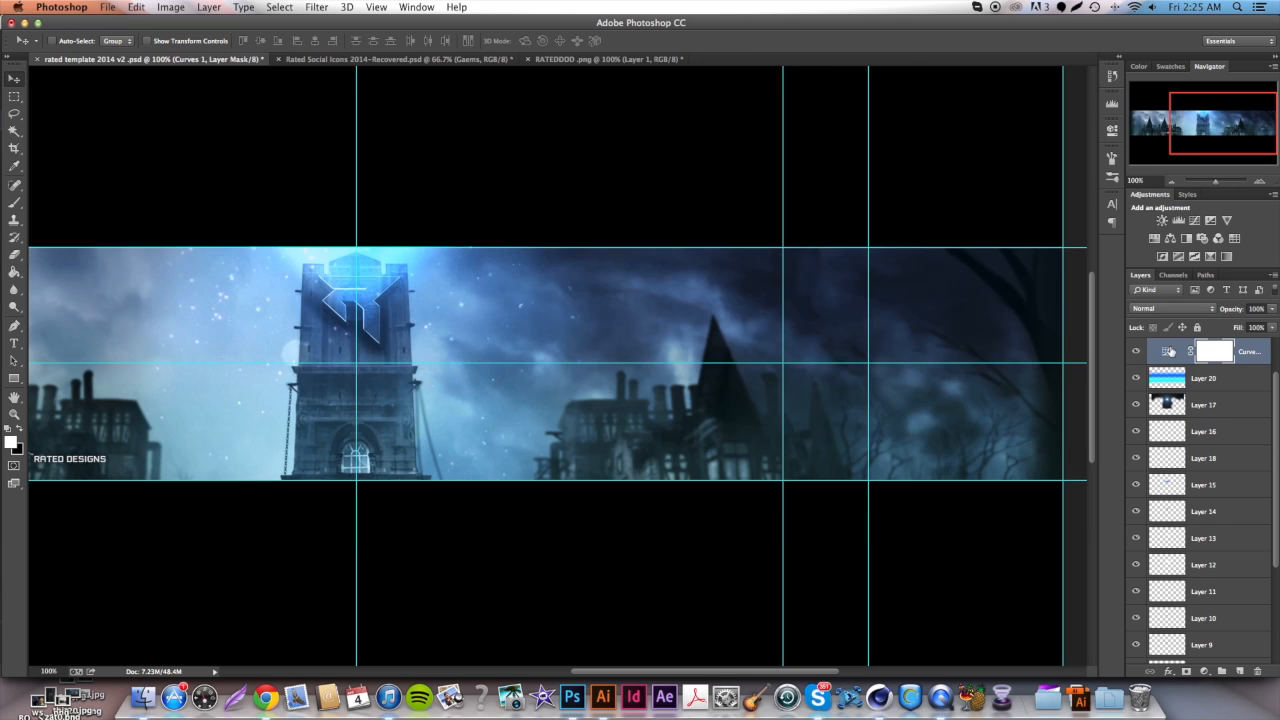
double_click(1165, 350)
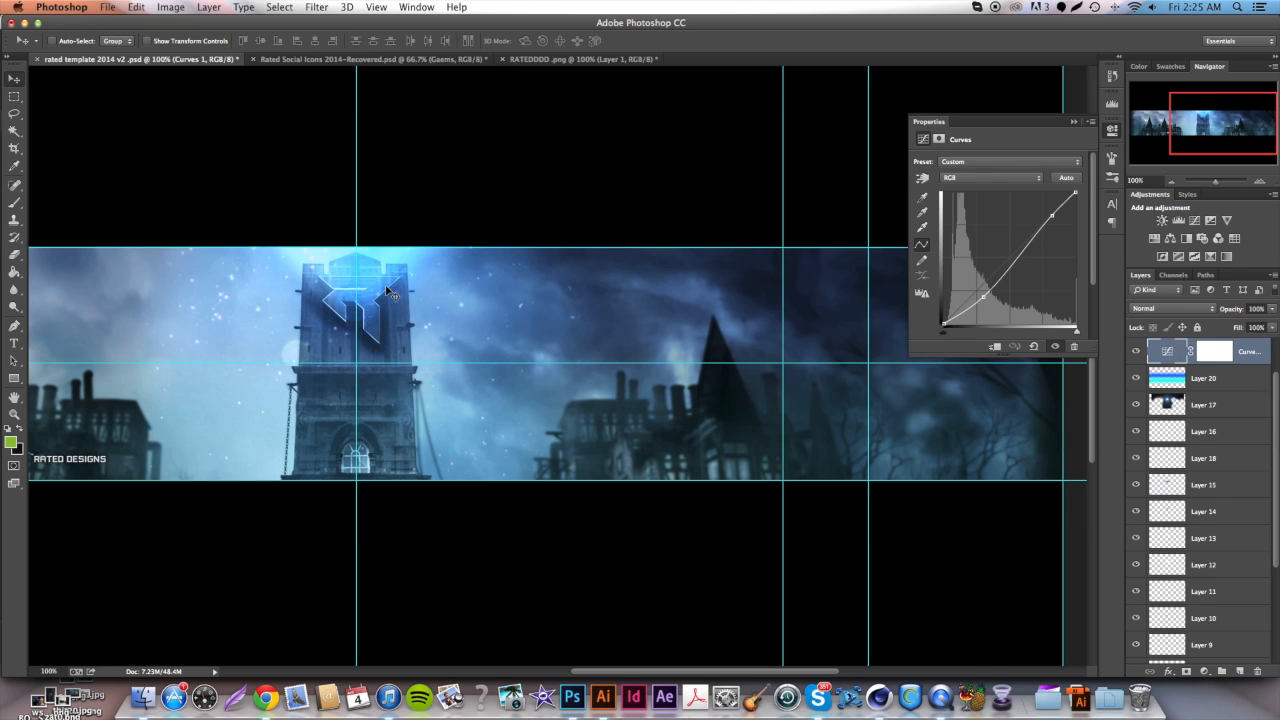
scroll(390, 295, "left", 3)
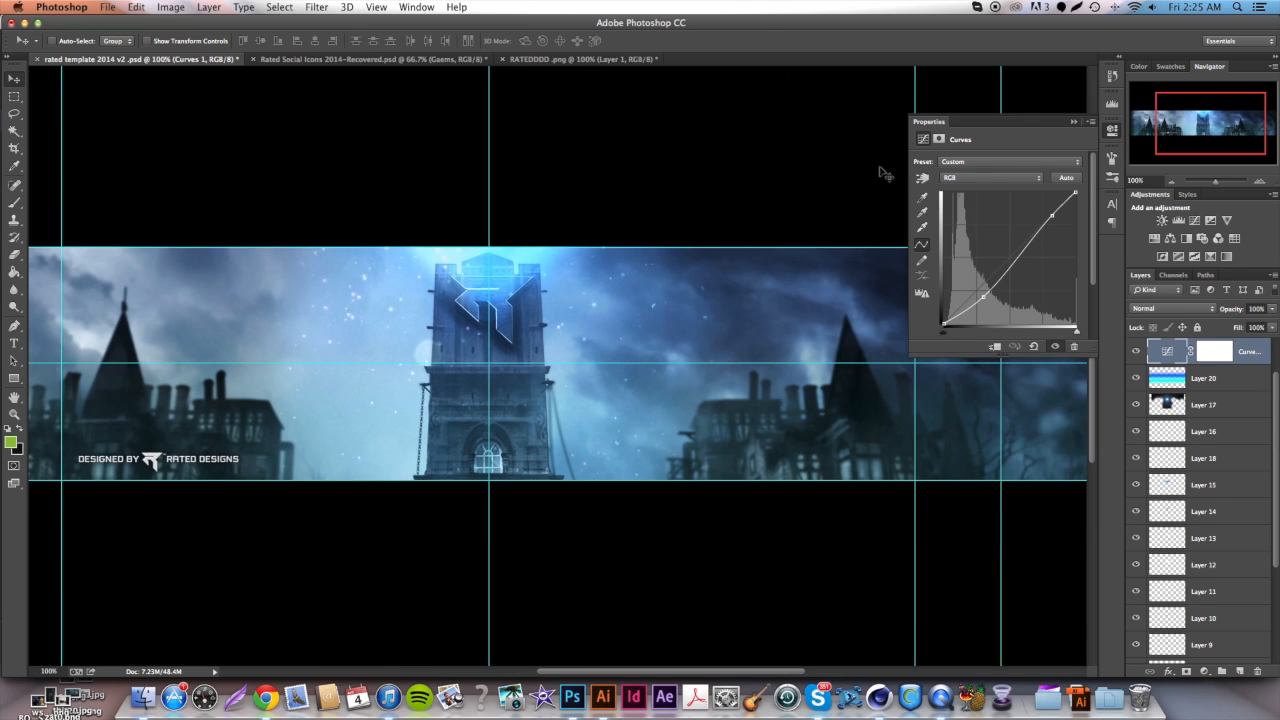
left_click(1114, 131)
Delete the existing Curves layer and add a fresh Curves adjustment layer above Layer 20 with the default name and Normal mode.
key("Delete")
left_click(1274, 196)
left_click(1278, 204)
left_click(1275, 194)
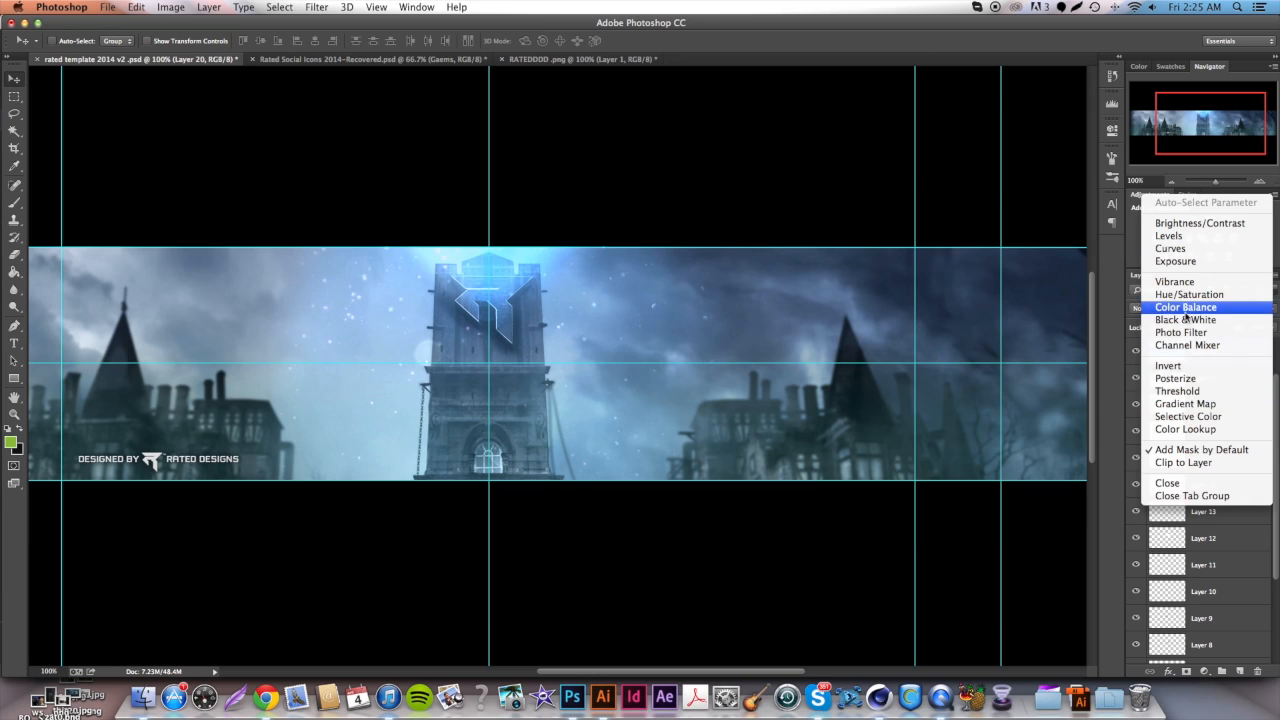
left_click(1191, 248)
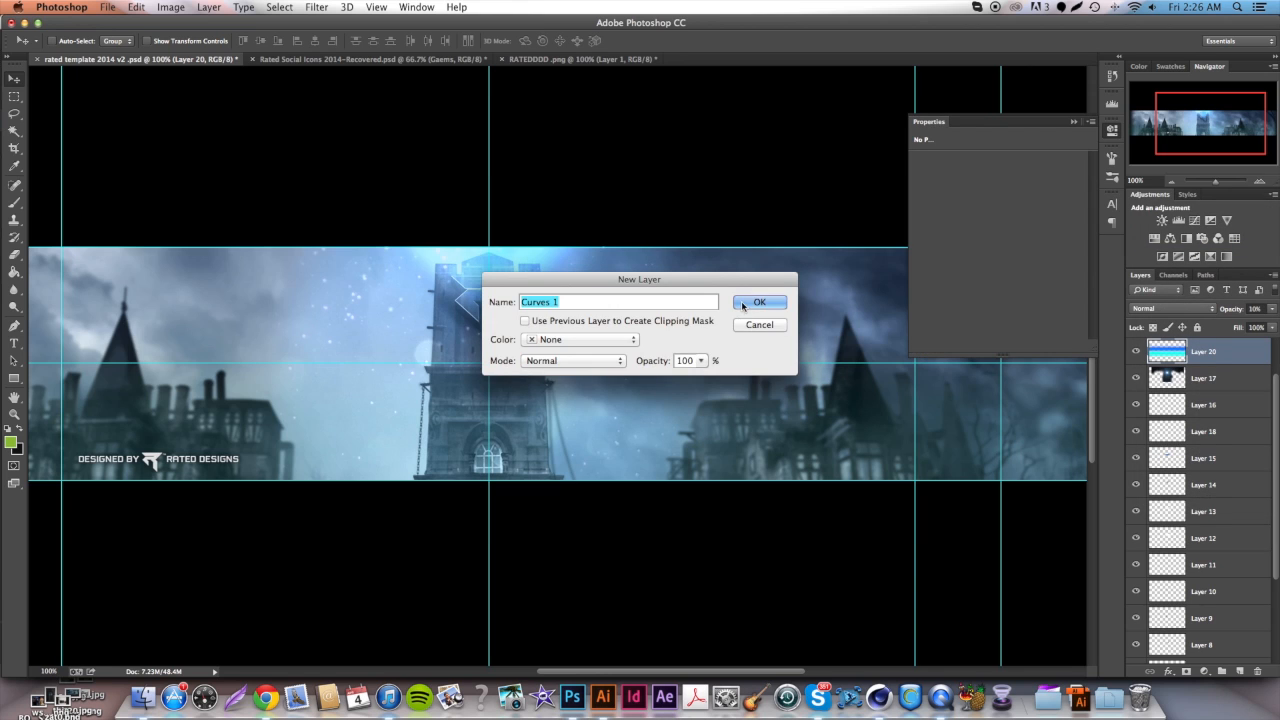
left_click(752, 300)
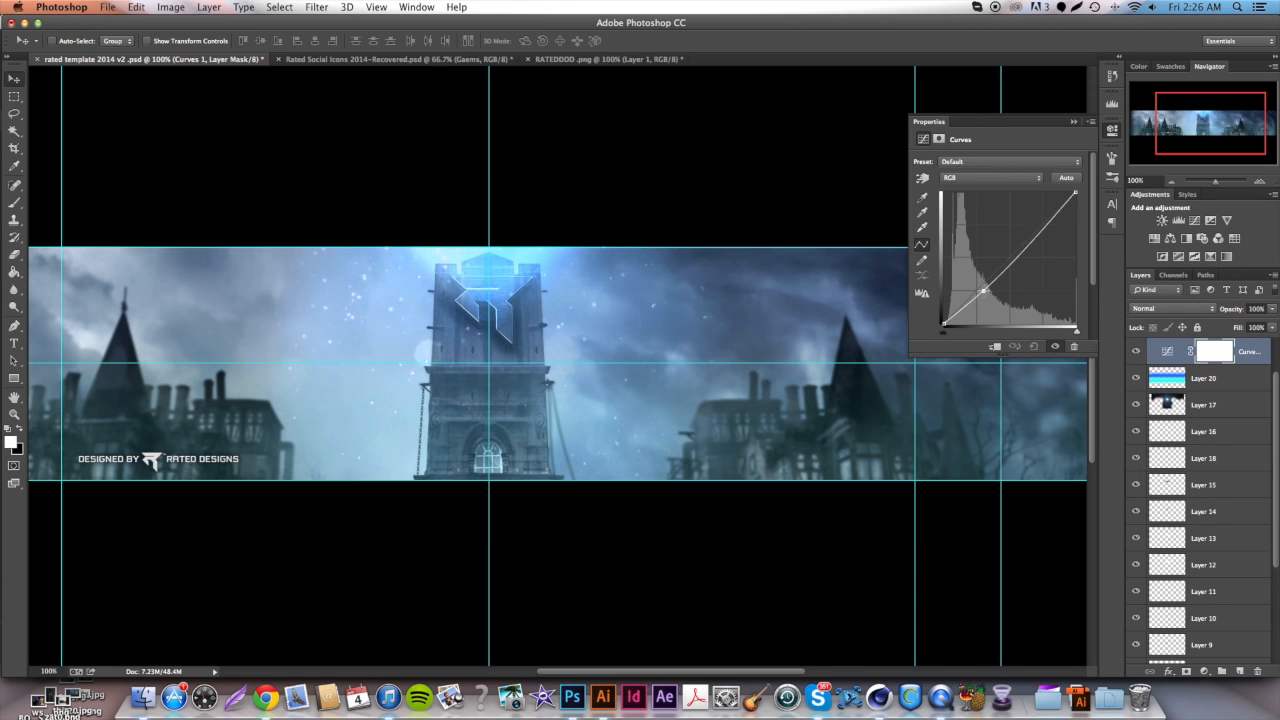
Shape the RGB curve into a gentle S by lowering the shadows and slightly raising the highlights.
left_click_drag(985, 282, 986, 293)
left_click_drag(1051, 220, 1054, 212)
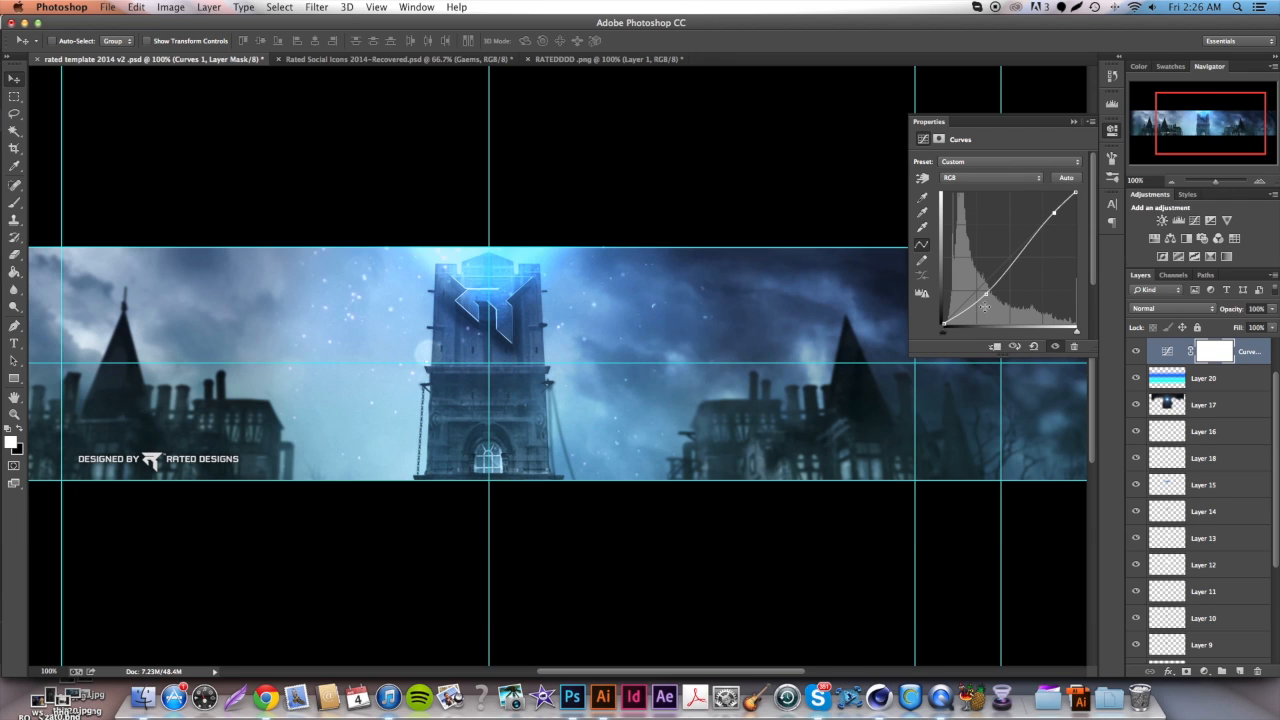
left_click_drag(983, 294, 987, 296)
left_click(1110, 131)
Examine the new contrast across the whole banner and review the Curves layer's settings.
scroll(512, 250, "right", 5)
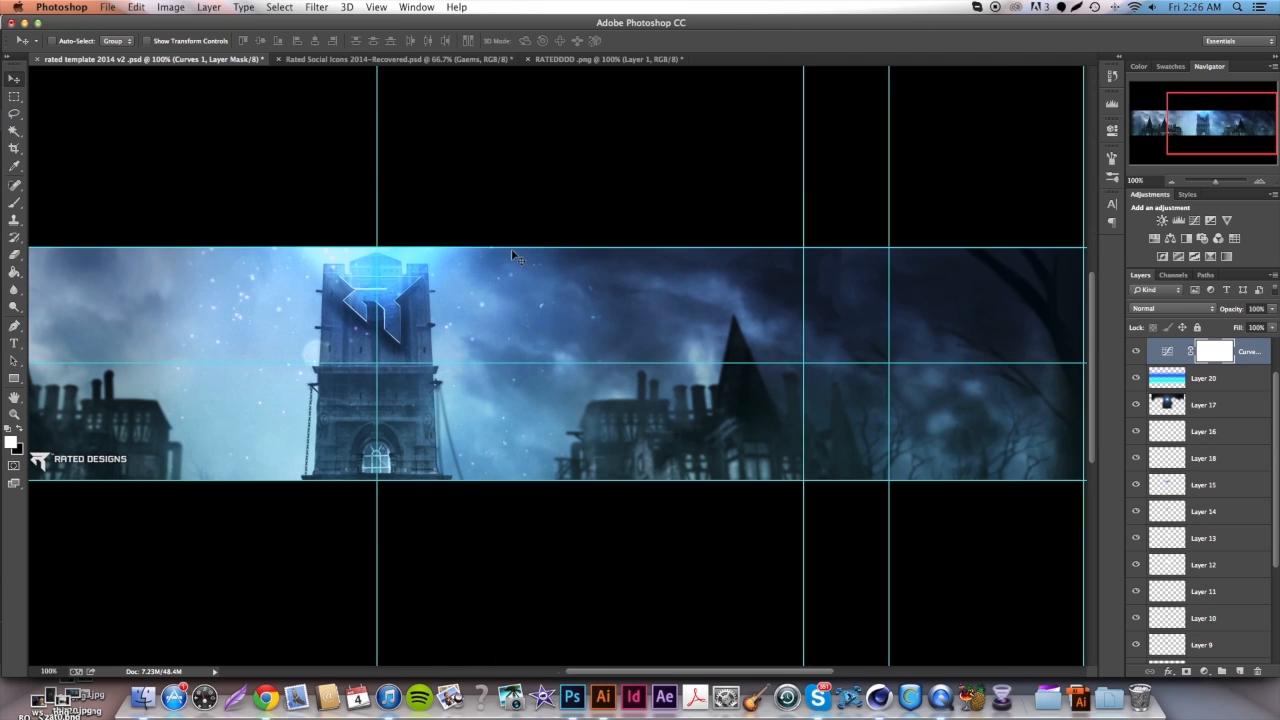
scroll(556, 234, "left", 8)
scroll(556, 236, "left", 5)
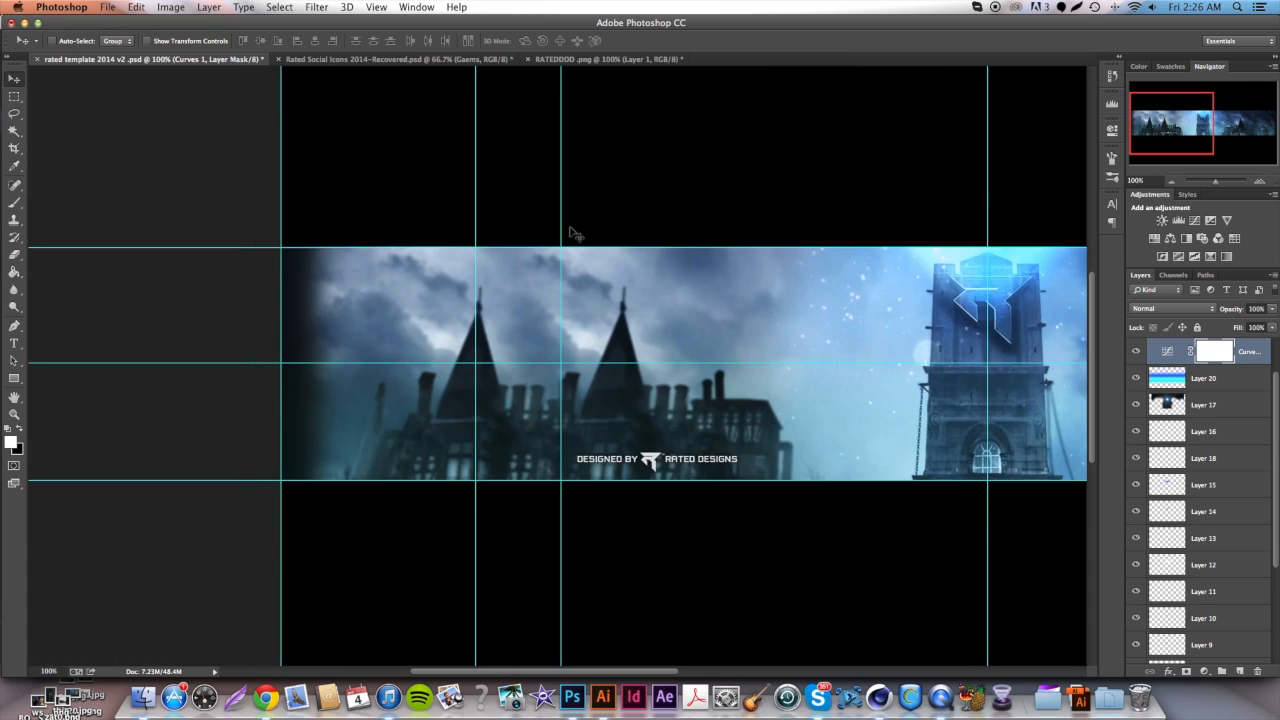
scroll(565, 231, "right", 7)
scroll(565, 231, "right", 5)
scroll(565, 231, "left", 7)
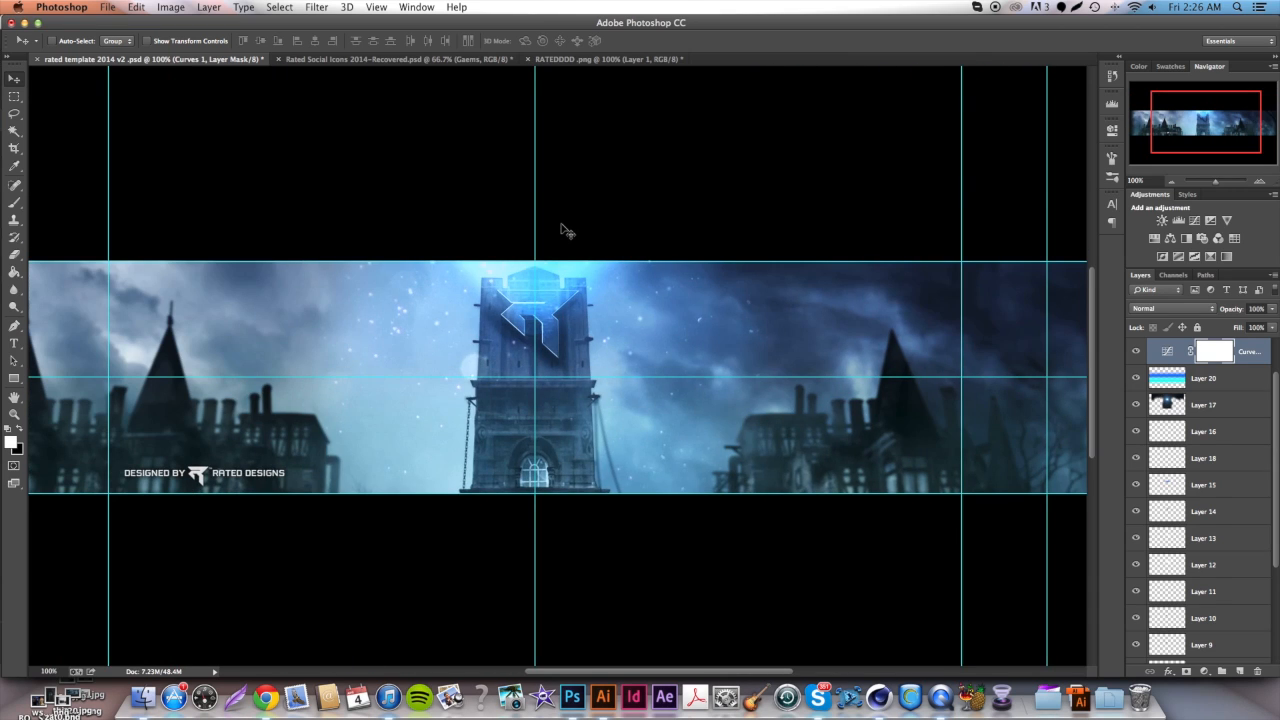
double_click(1170, 354)
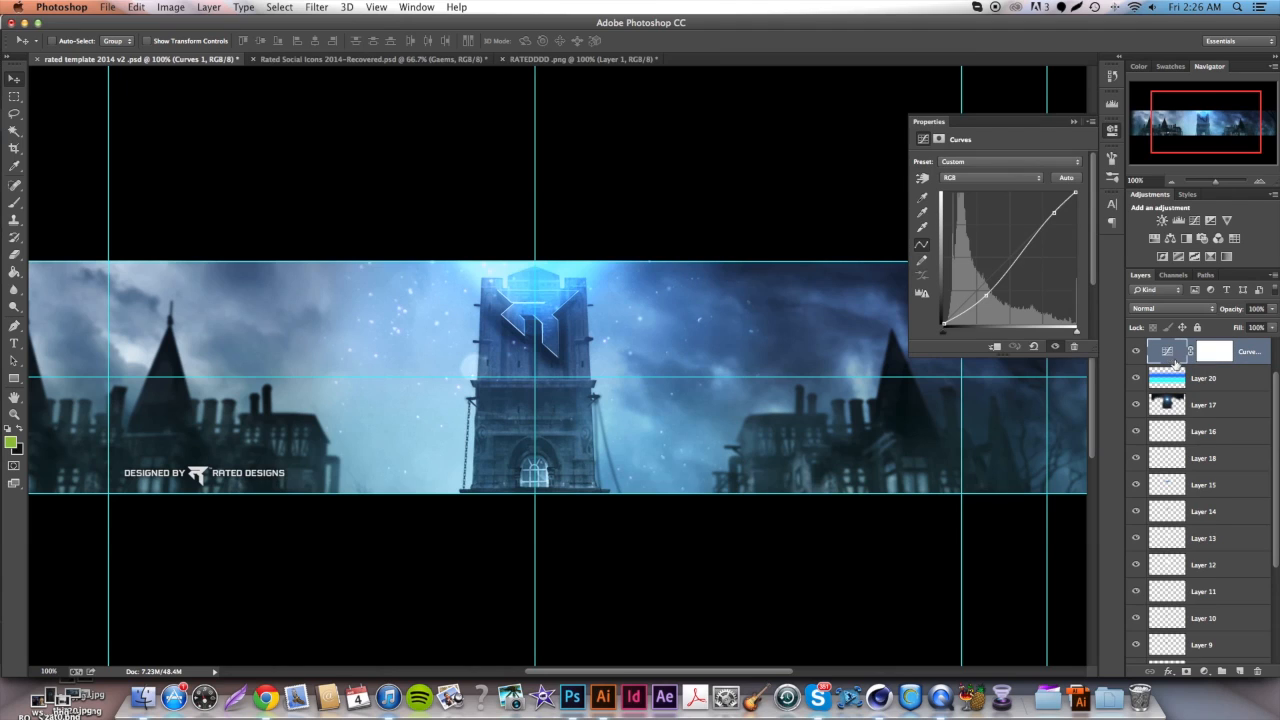
left_click(1113, 136)
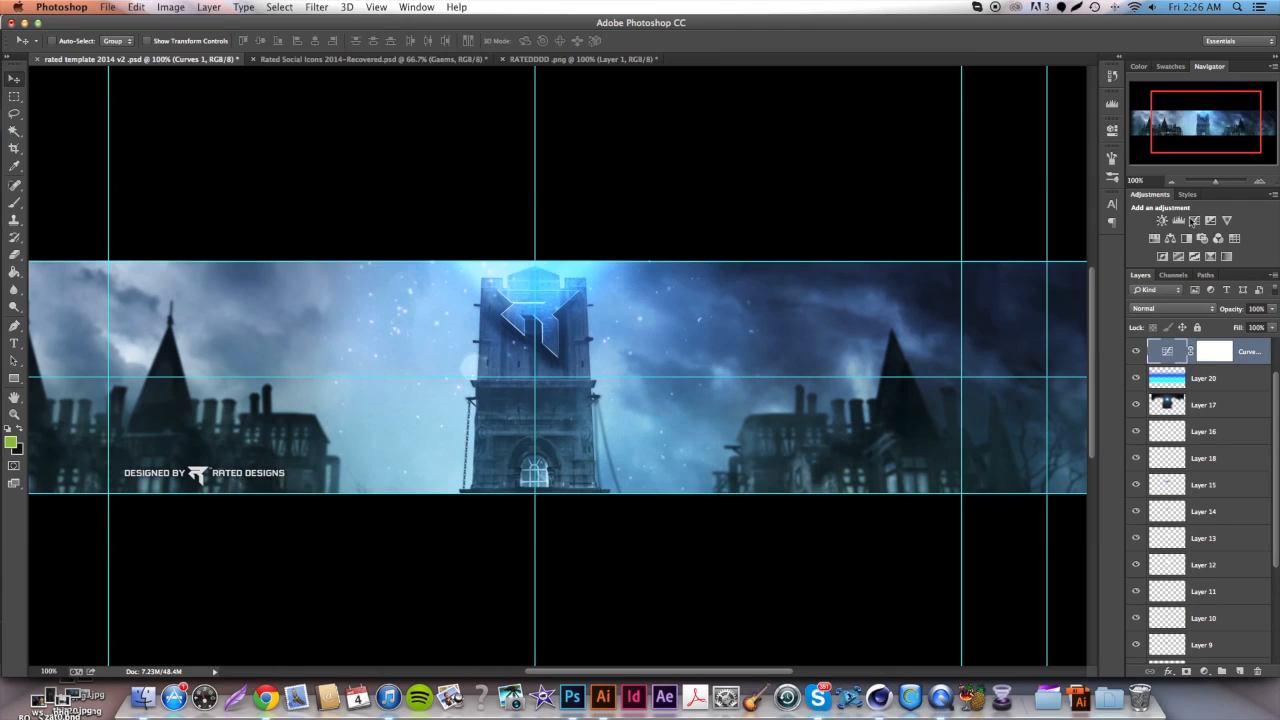
Add a Gradient Map adjustment layer above the Curves layer.
left_click(1273, 198)
left_click(1220, 400)
key("Return")
Change the gradient's green color stop to blue 3a95c0 and reverse the gradient map.
left_click(997, 167)
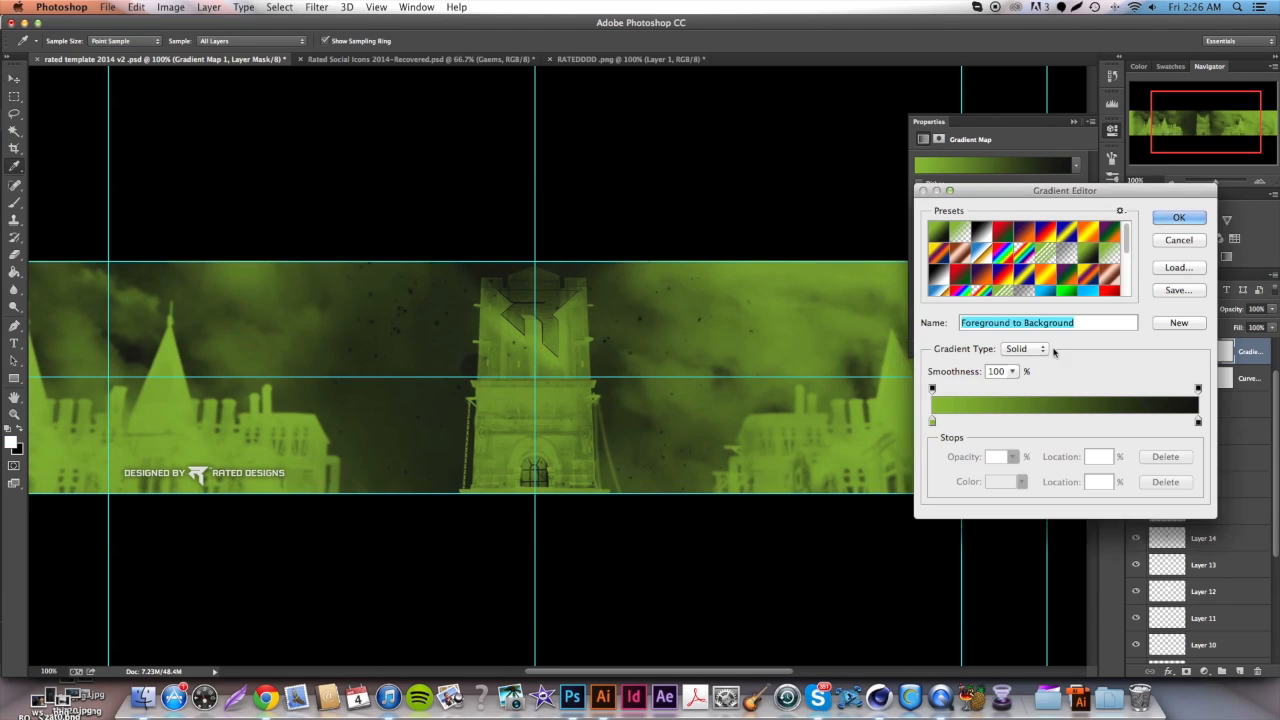
left_click(932, 420)
left_click(991, 481)
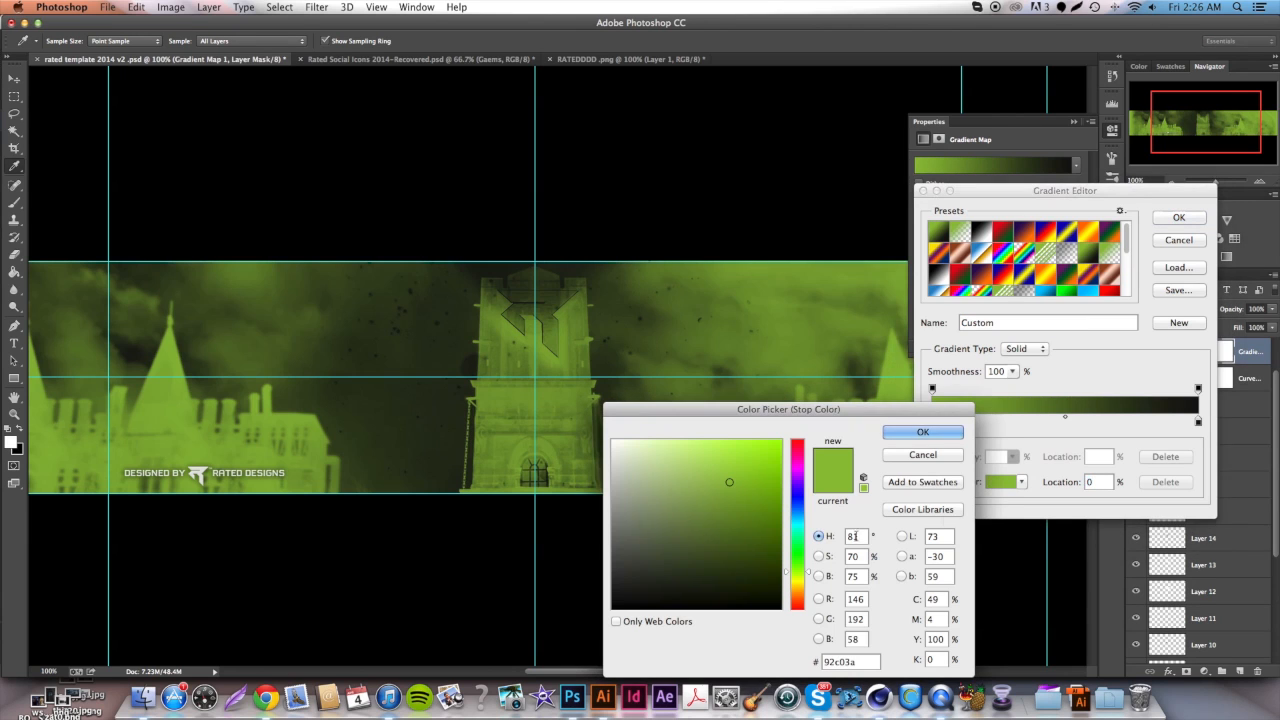
left_click(798, 515)
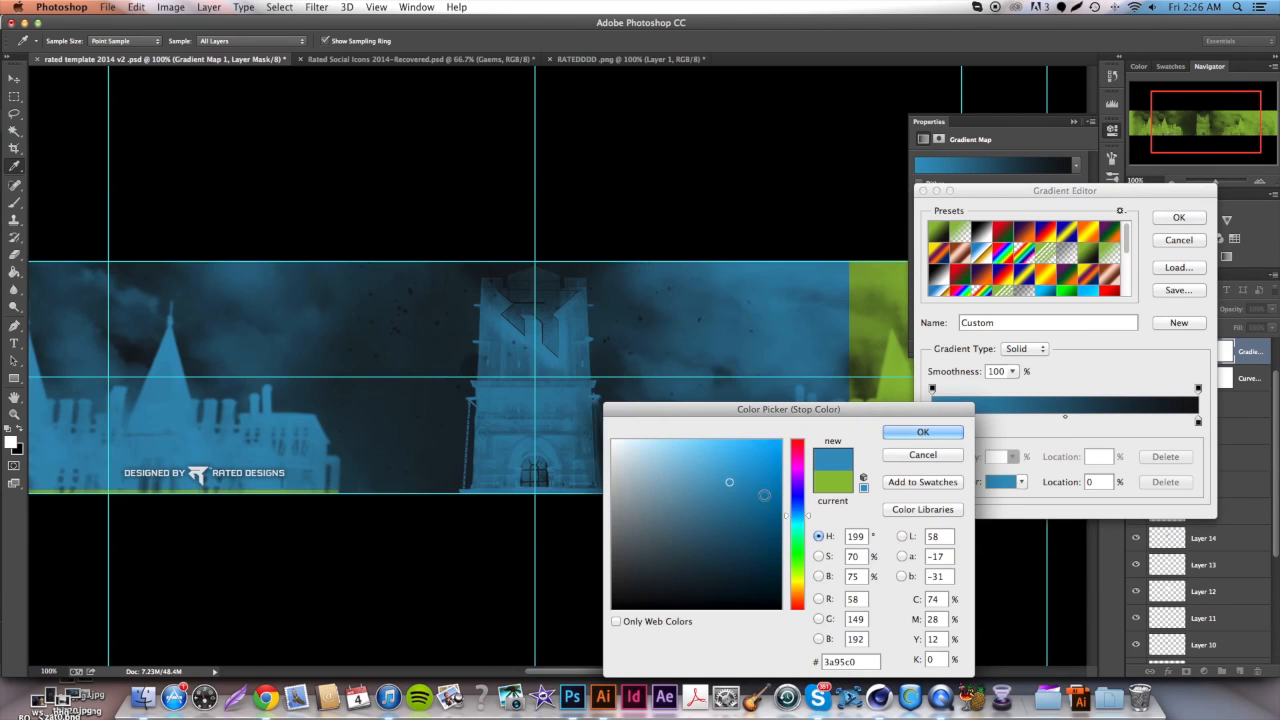
key("Return")
key("Return")
left_click(920, 197)
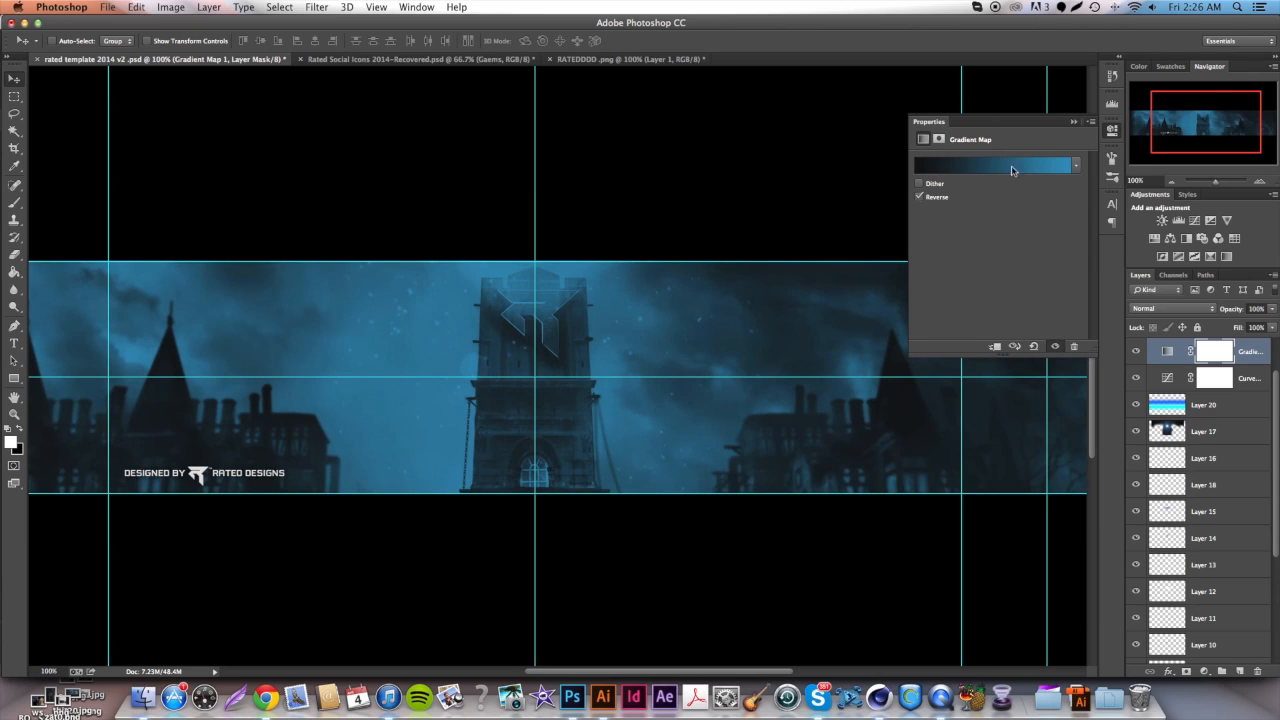
Set the Gradient Map layer's blend mode to Overlay and its opacity to 20%.
left_click(1166, 309)
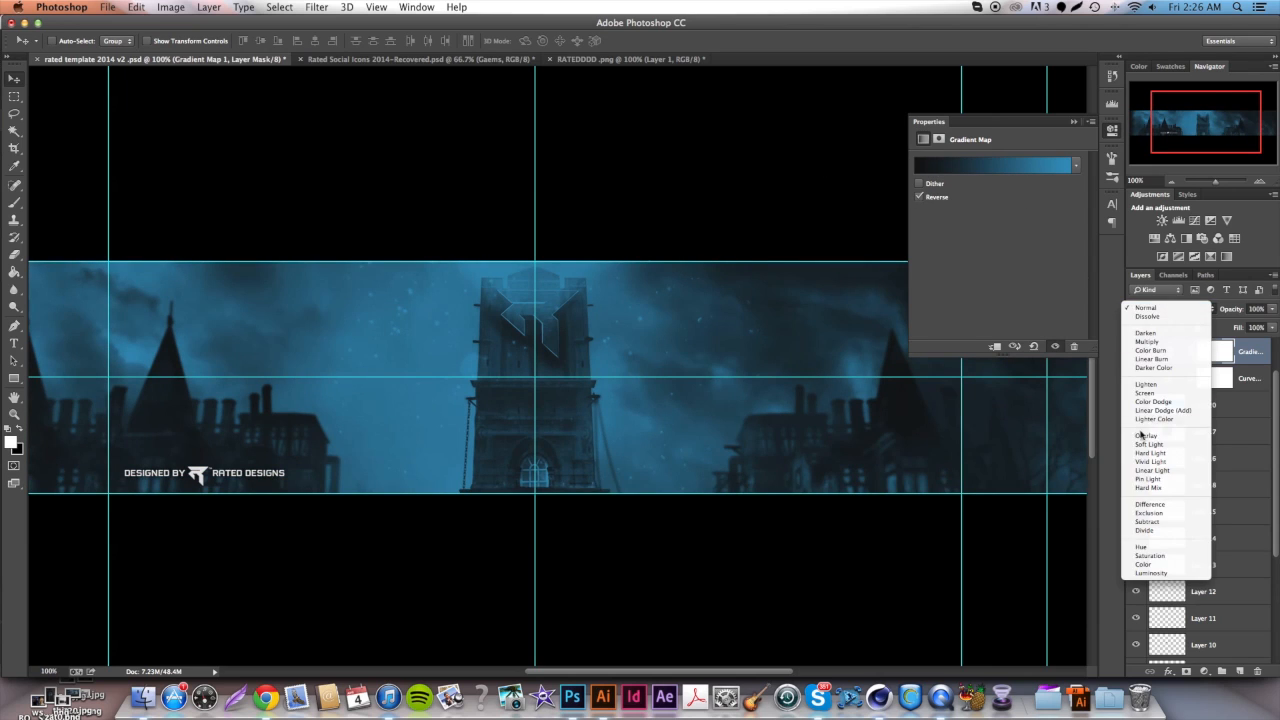
left_click(1160, 435)
double_click(1258, 310)
type("15")
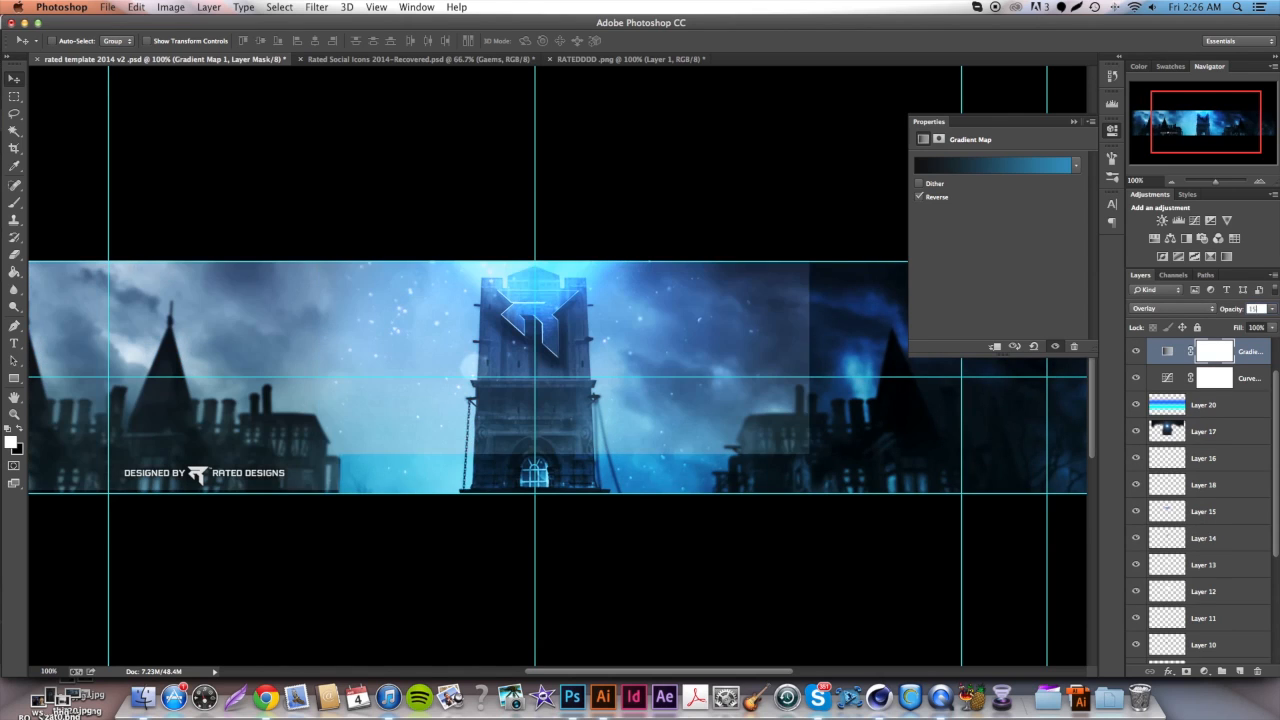
key("Return")
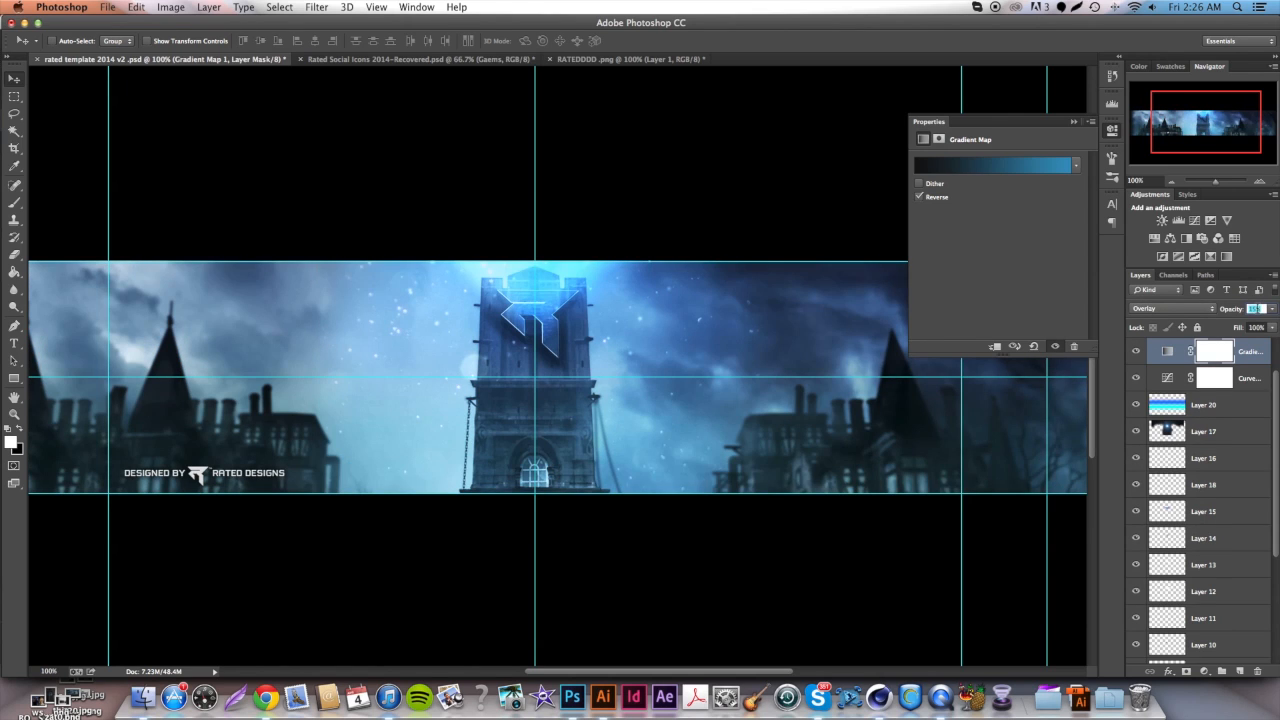
type("20")
left_click(1112, 131)
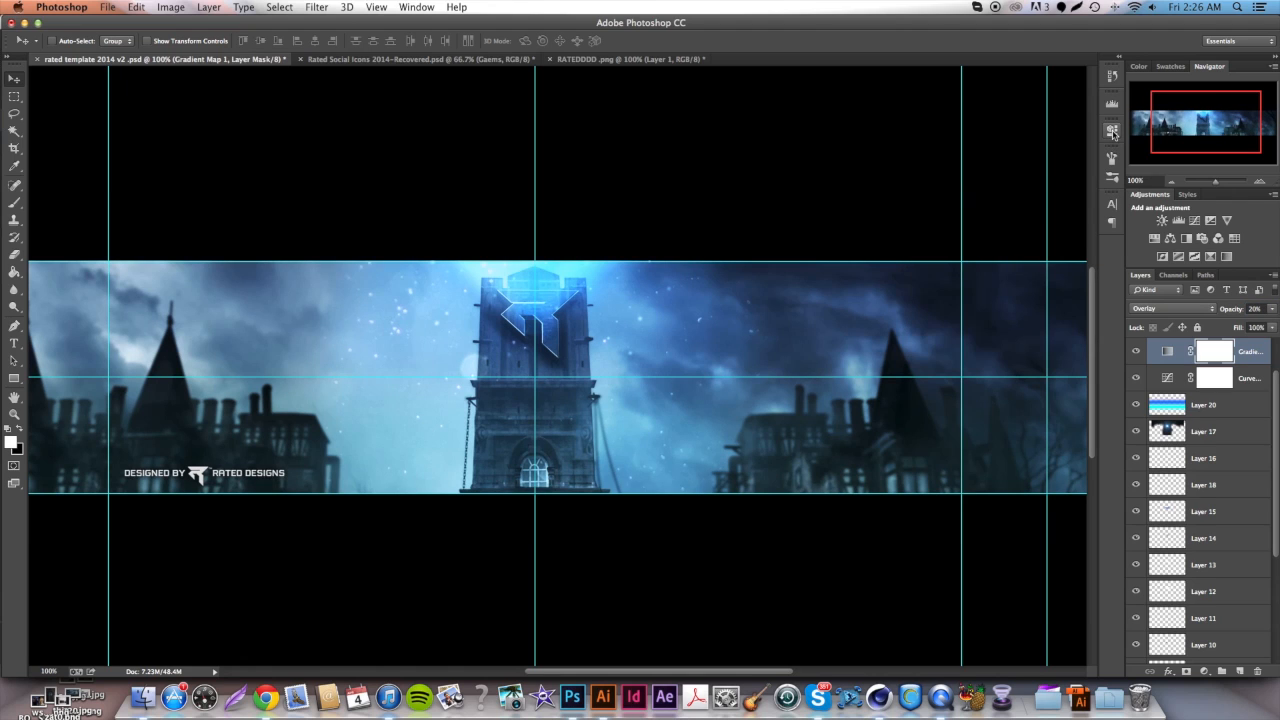
scroll(591, 277, "left", 5)
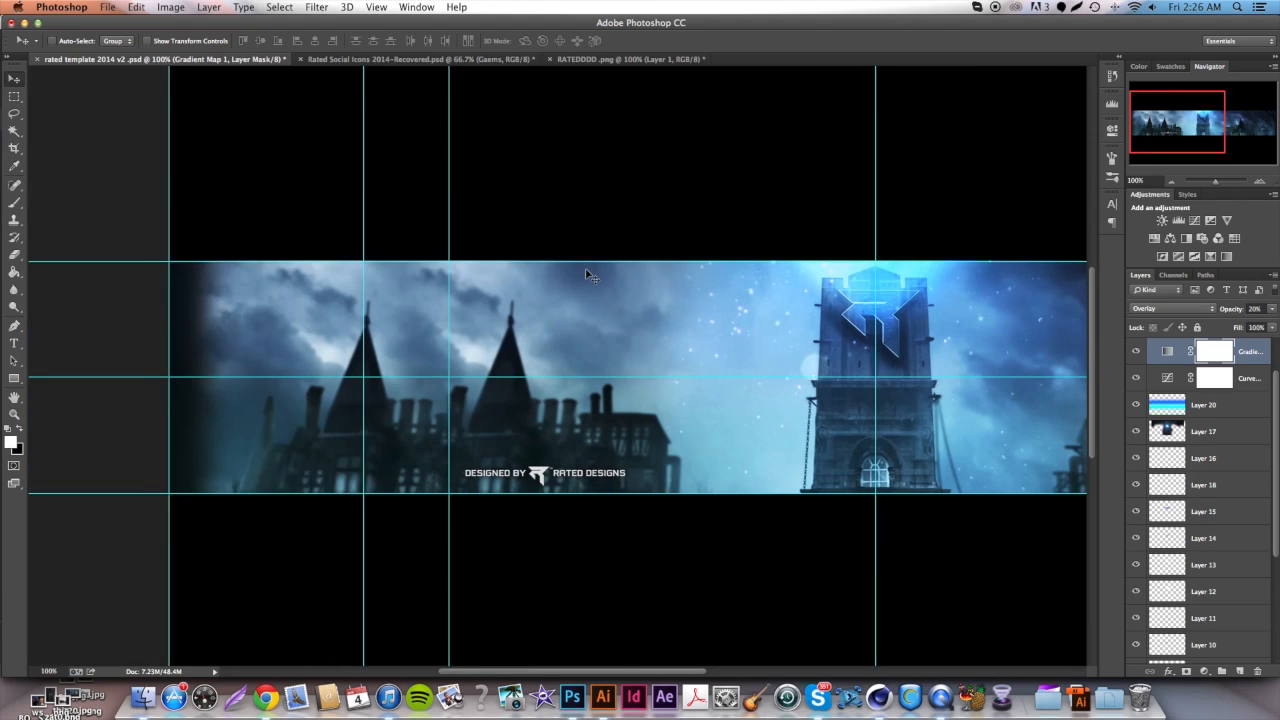
scroll(590, 276, "right", 4)
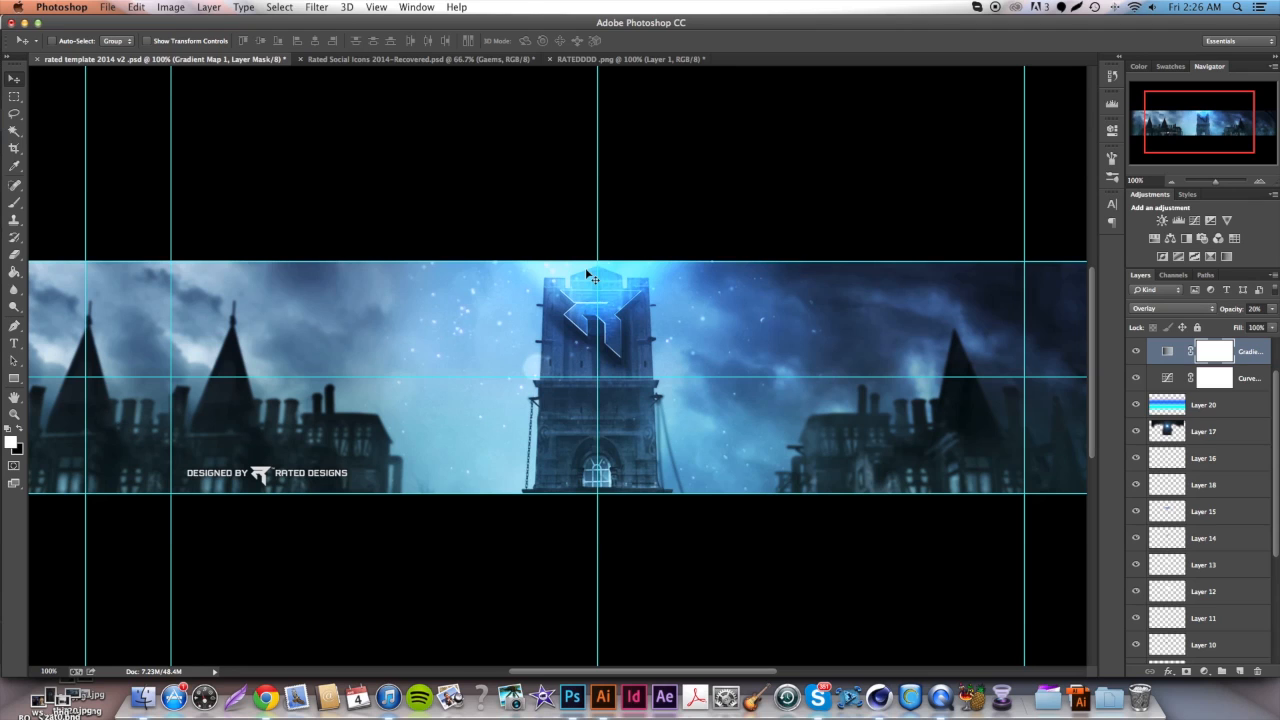
scroll(674, 318, "left", 5)
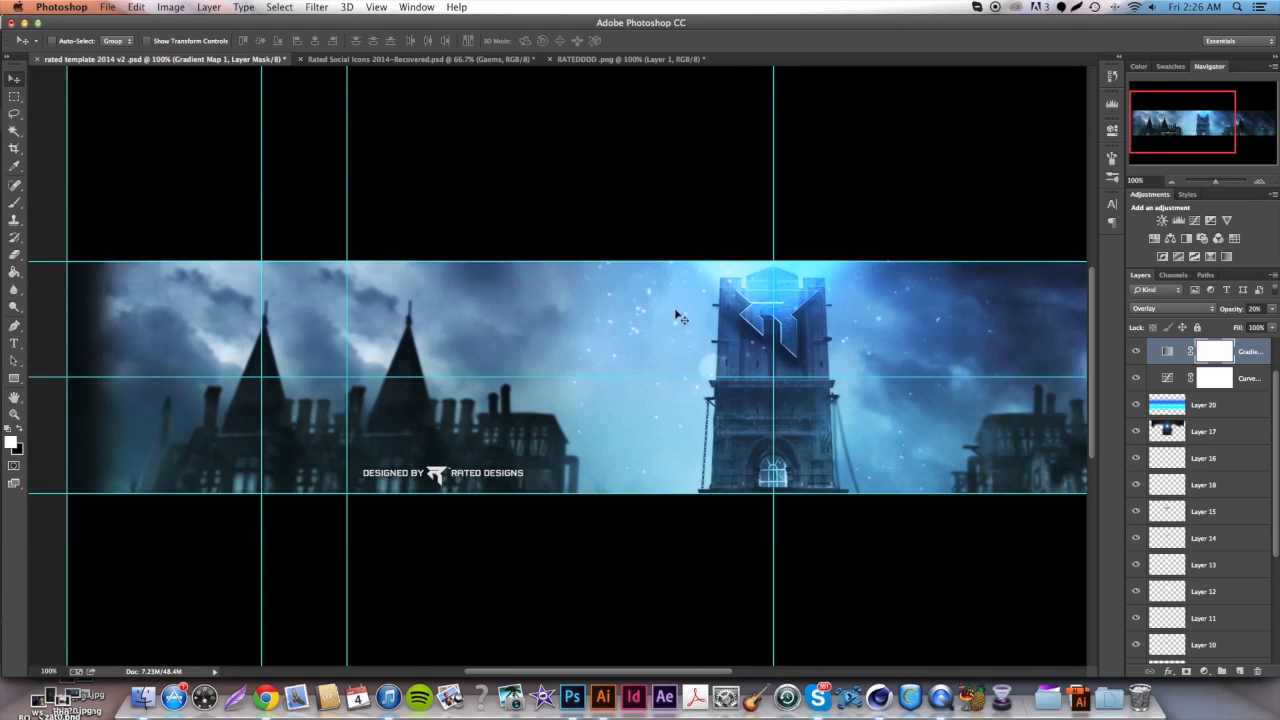
scroll(674, 318, "right", 10)
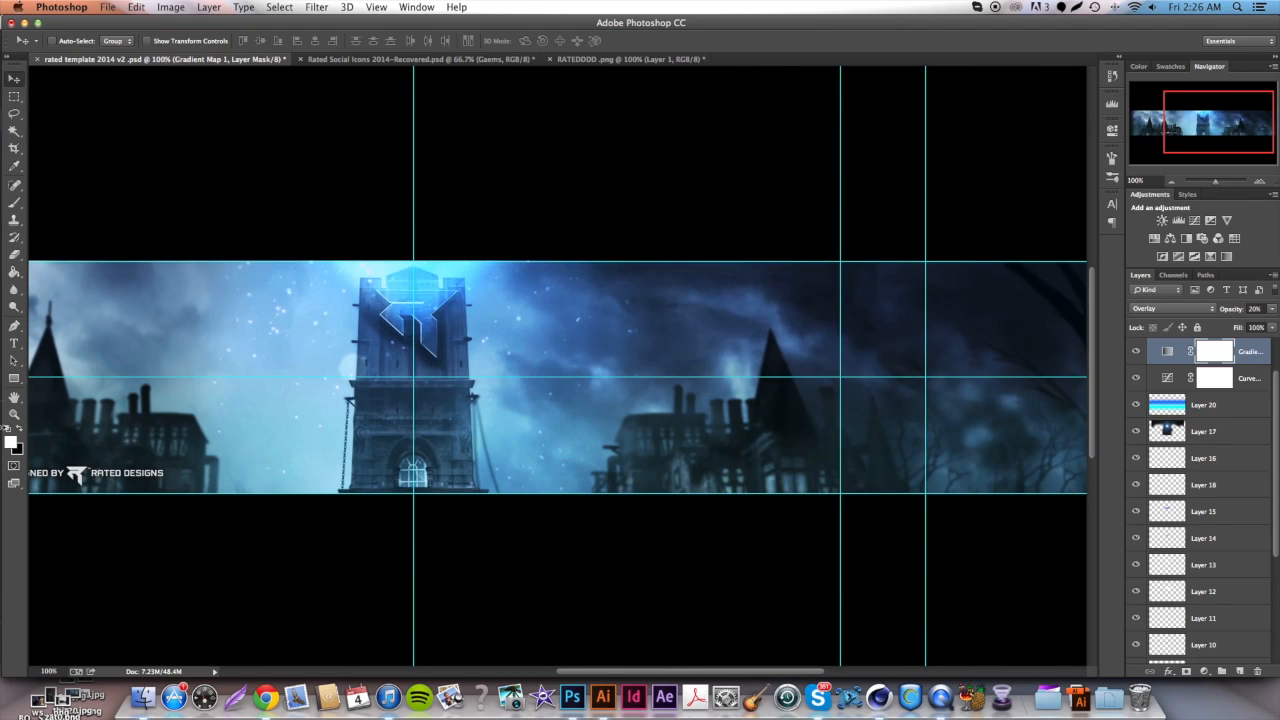
Create a wide text box above Layer 16, spanning the banner's lower half across the tower, with a near-white text color.
left_click(13, 343)
key("t")
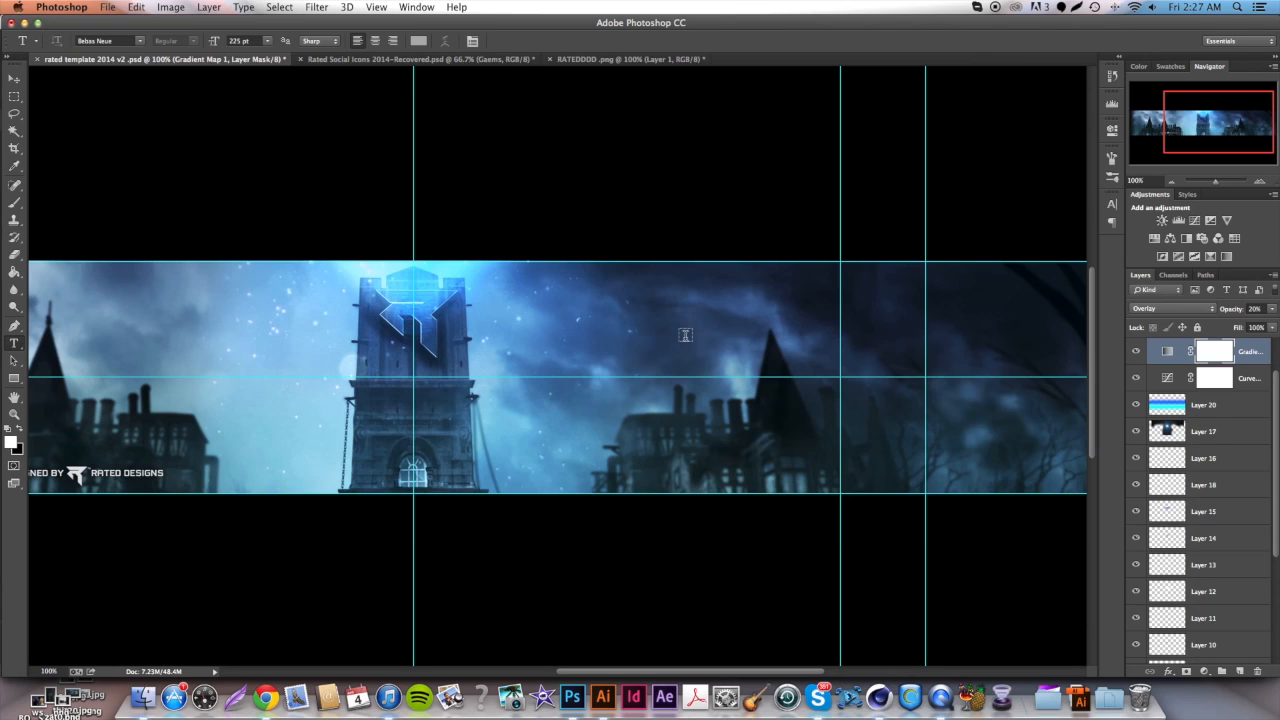
left_click(1195, 459)
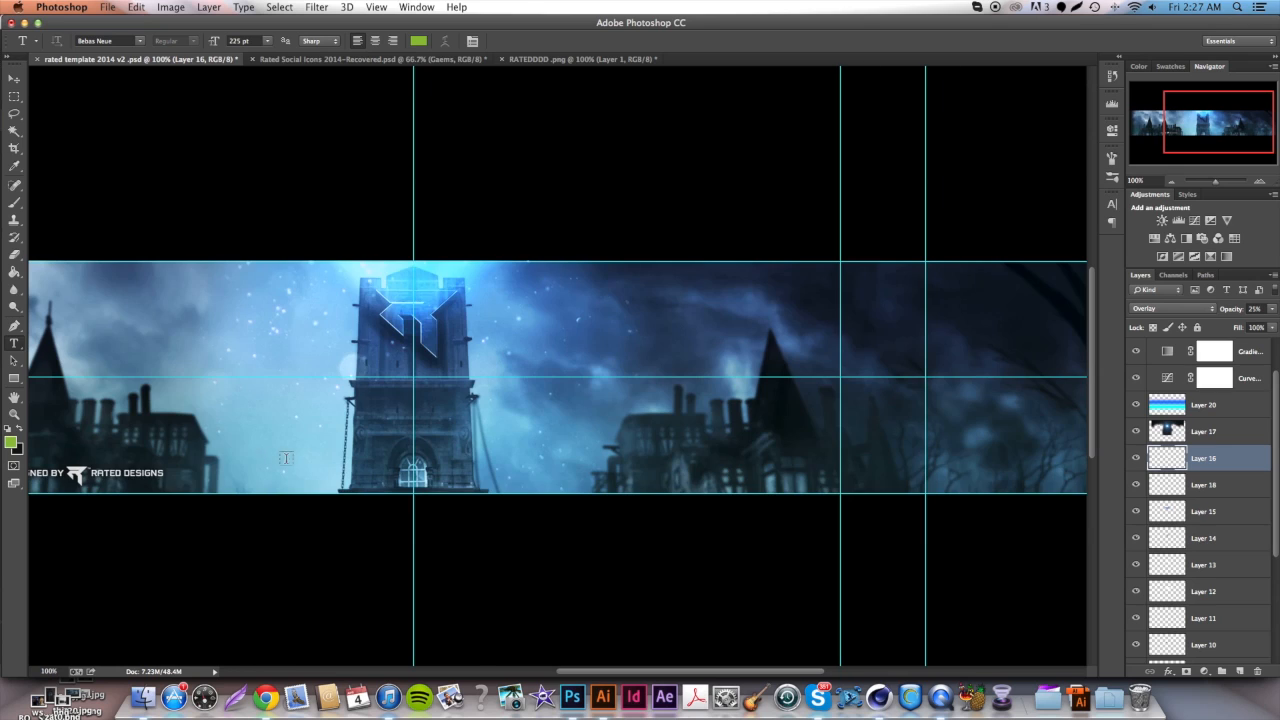
scroll(285, 458, "left", 5)
left_click_drag(316, 386, 873, 432)
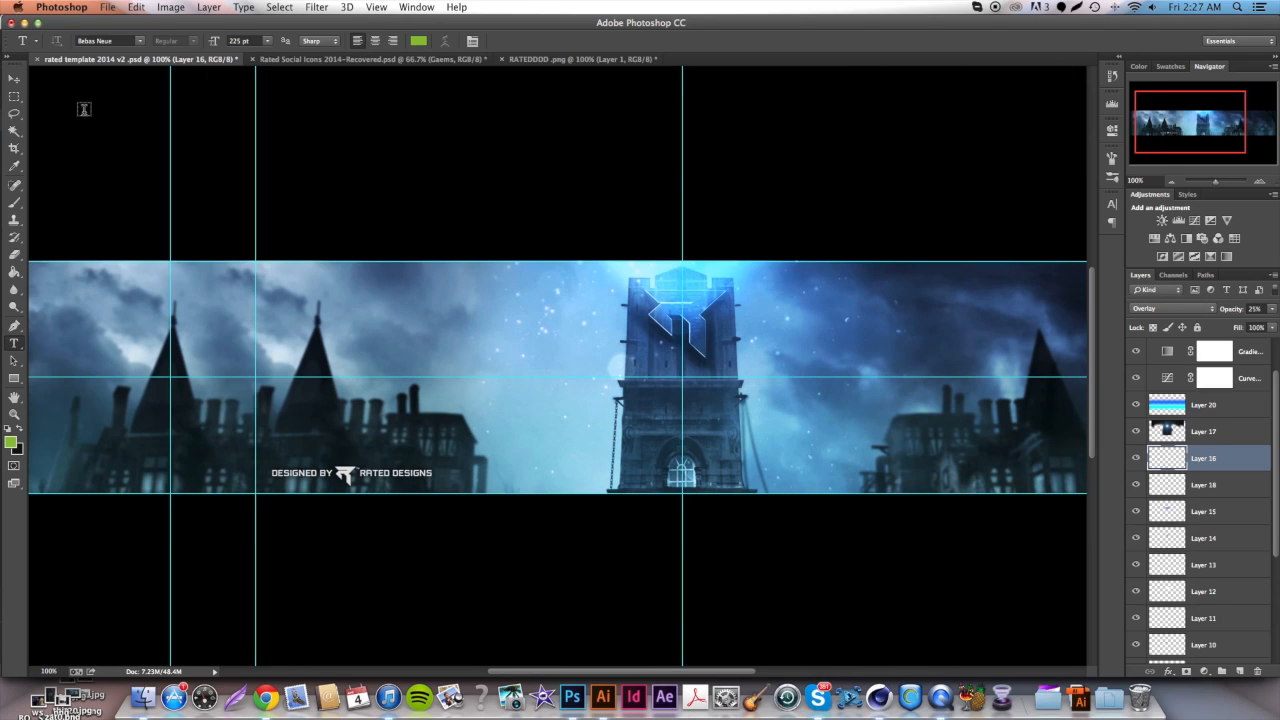
left_click(12, 441)
left_click_drag(648, 454, 595, 456)
left_click(922, 431)
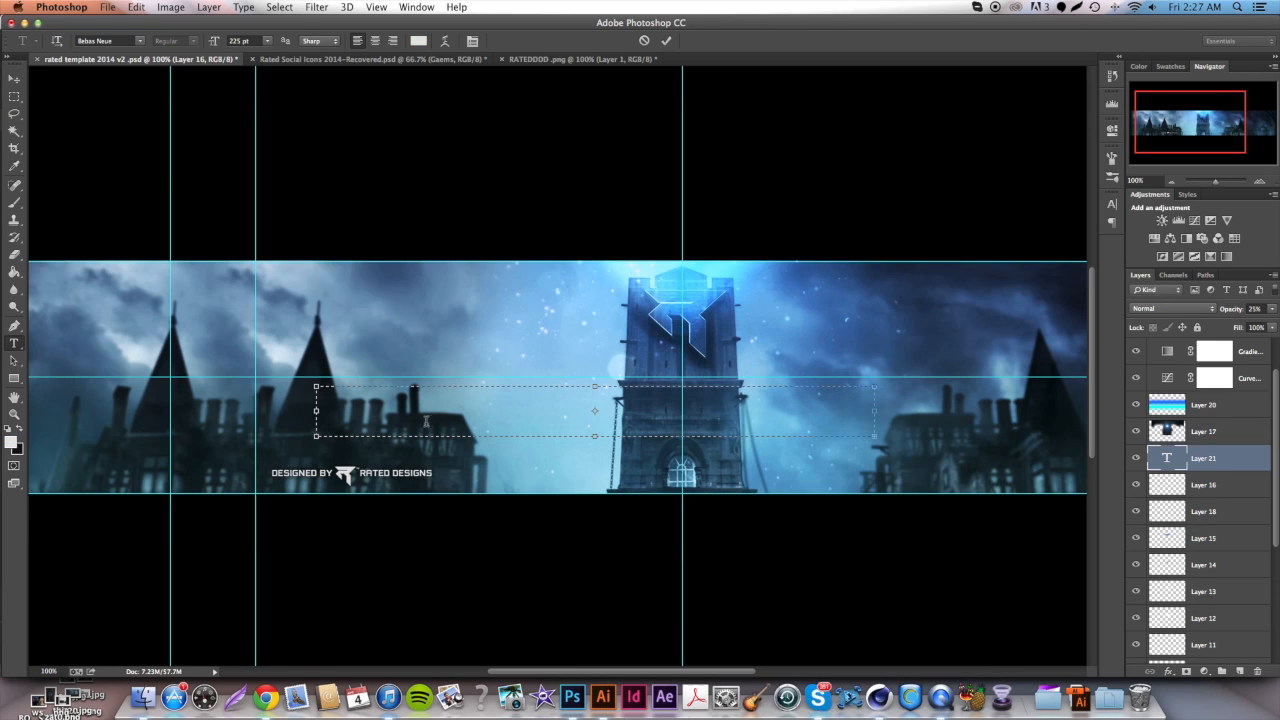
Set the new text's size to 30 pt and its font to PositecBold.
left_click(267, 40)
left_click(250, 143)
left_click(142, 42)
scroll(224, 437, "up", 10)
scroll(224, 437, "up", 10)
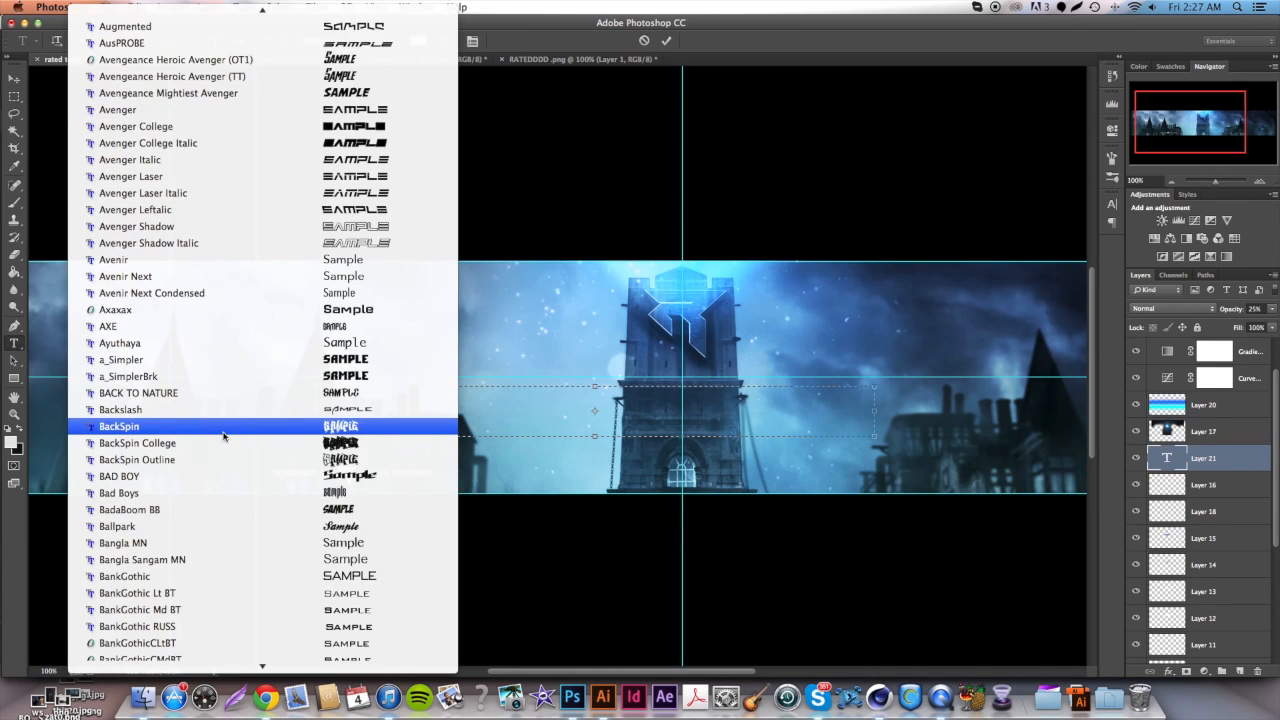
scroll(224, 437, "down", 8)
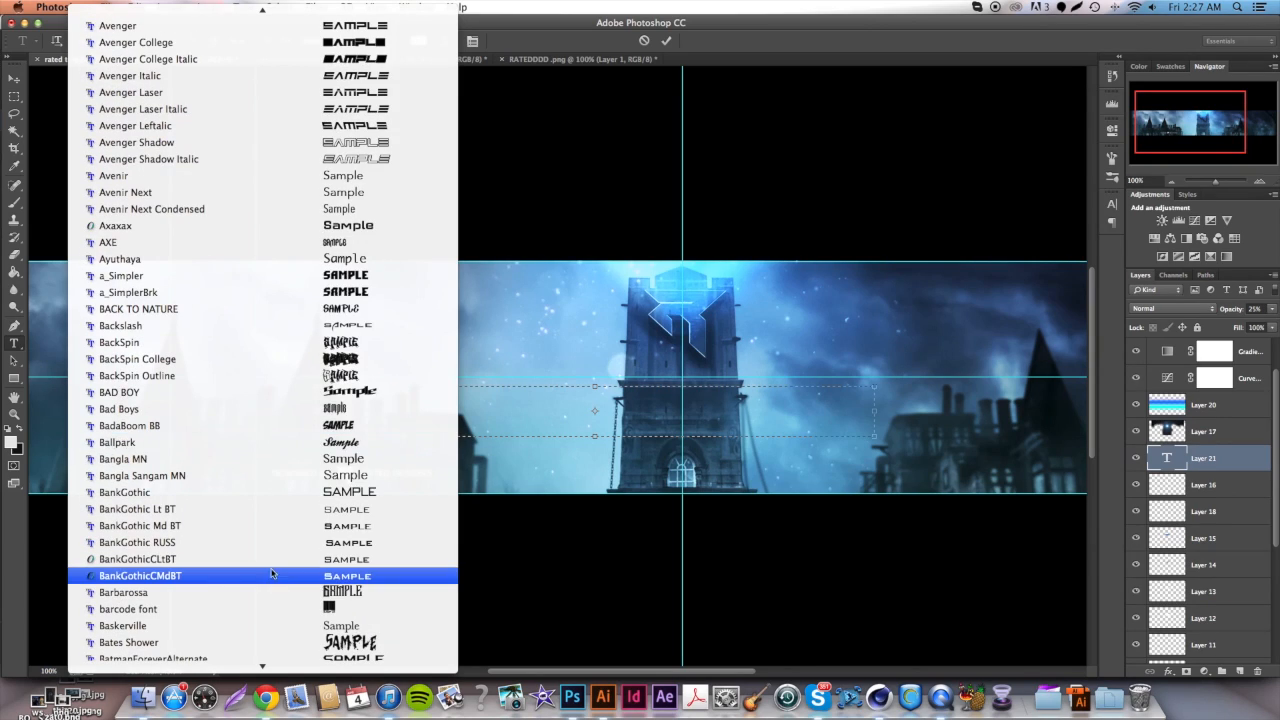
scroll(270, 572, "down", 20)
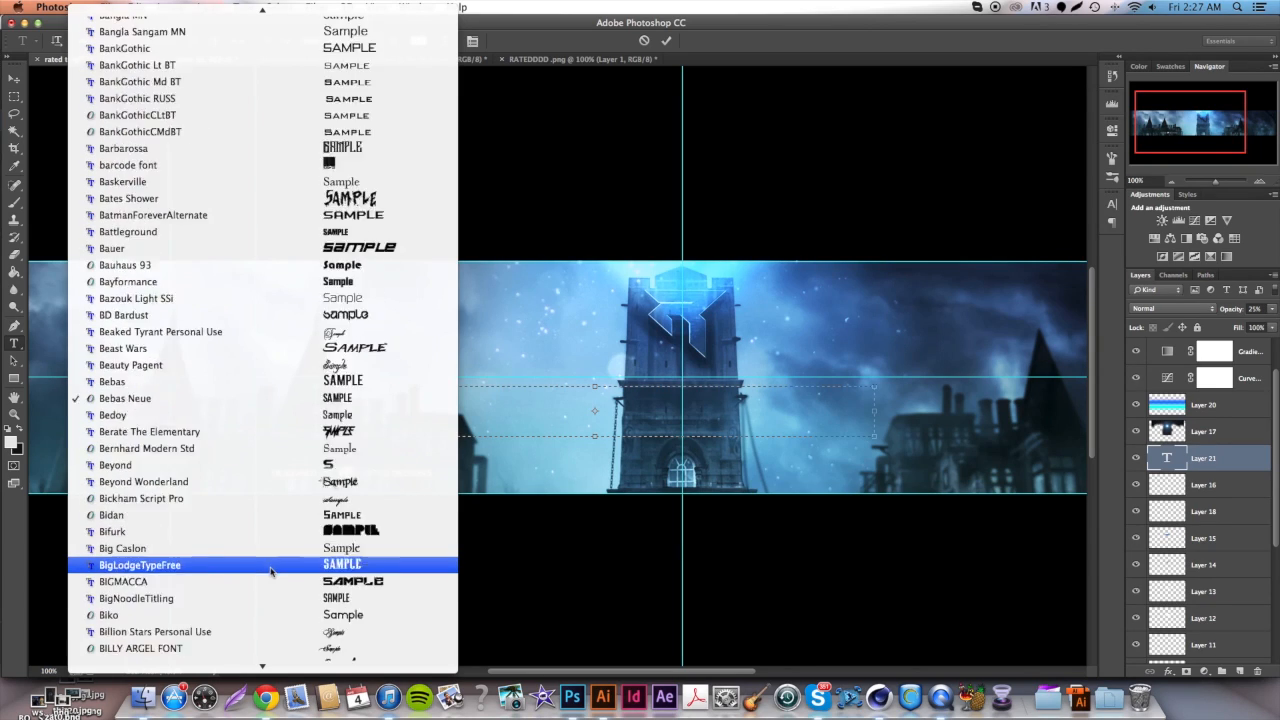
scroll(270, 572, "down", 20)
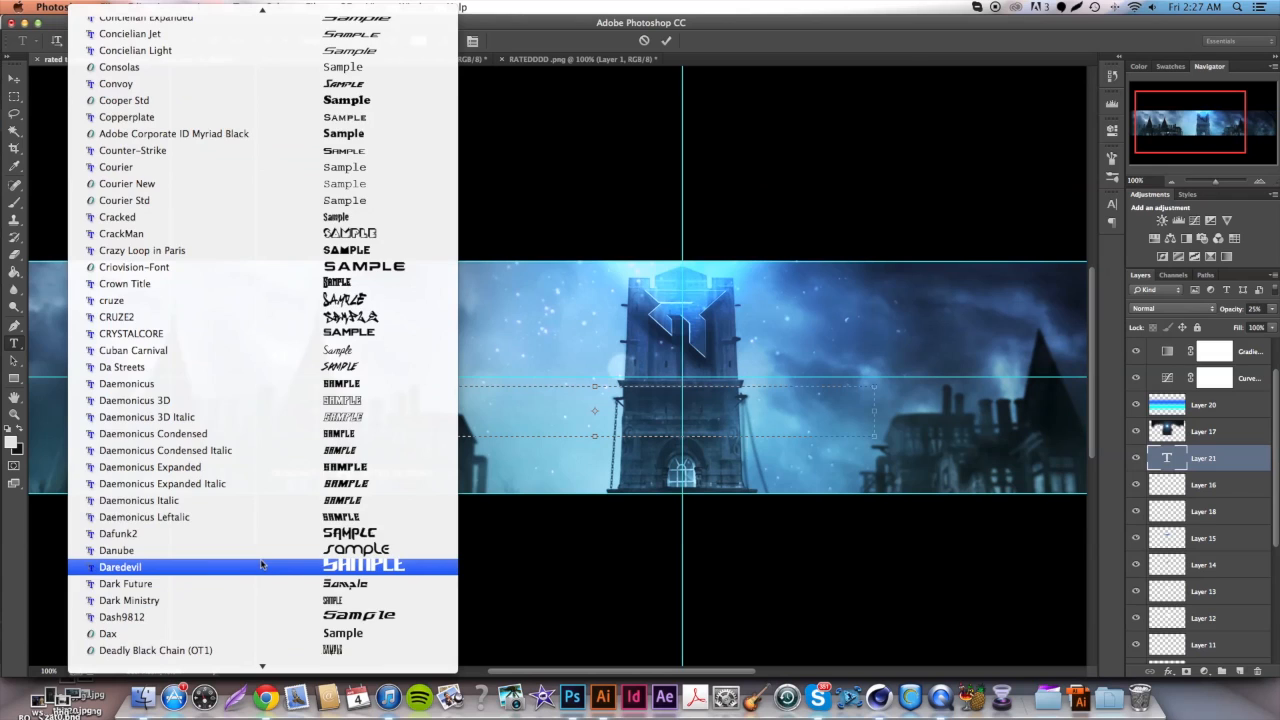
scroll(300, 510, "down", 15)
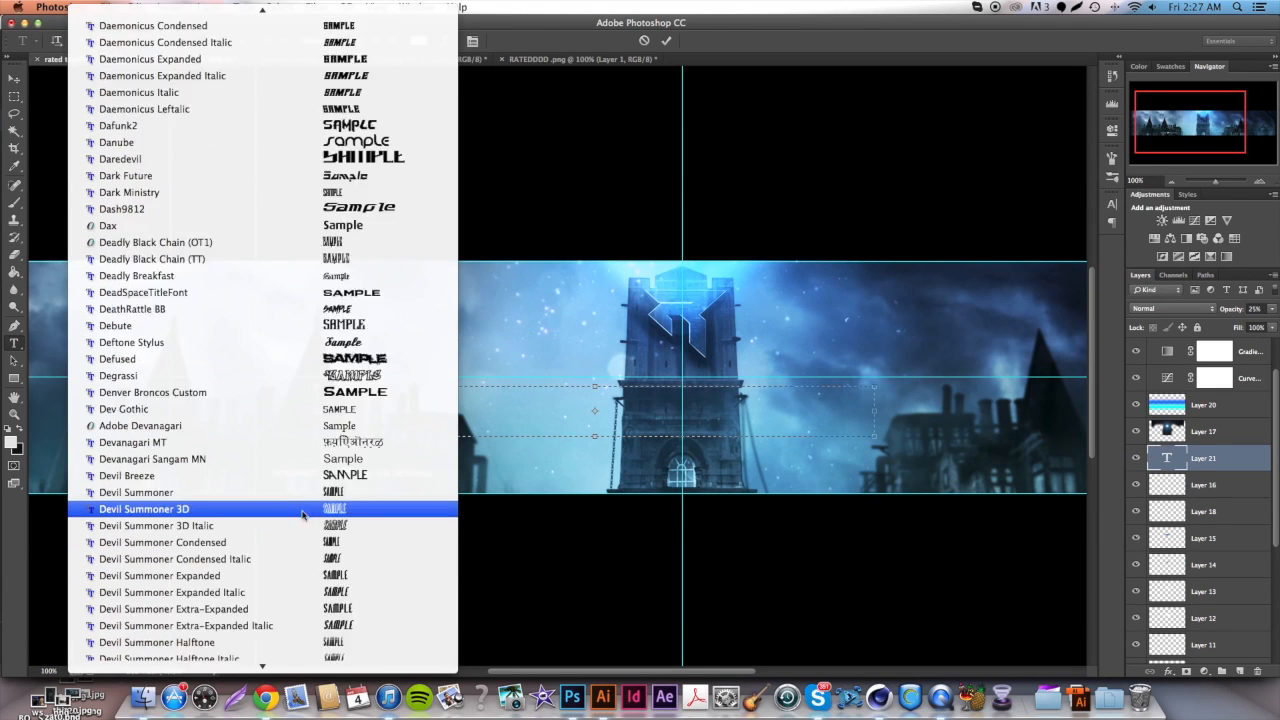
scroll(303, 514, "down", 10)
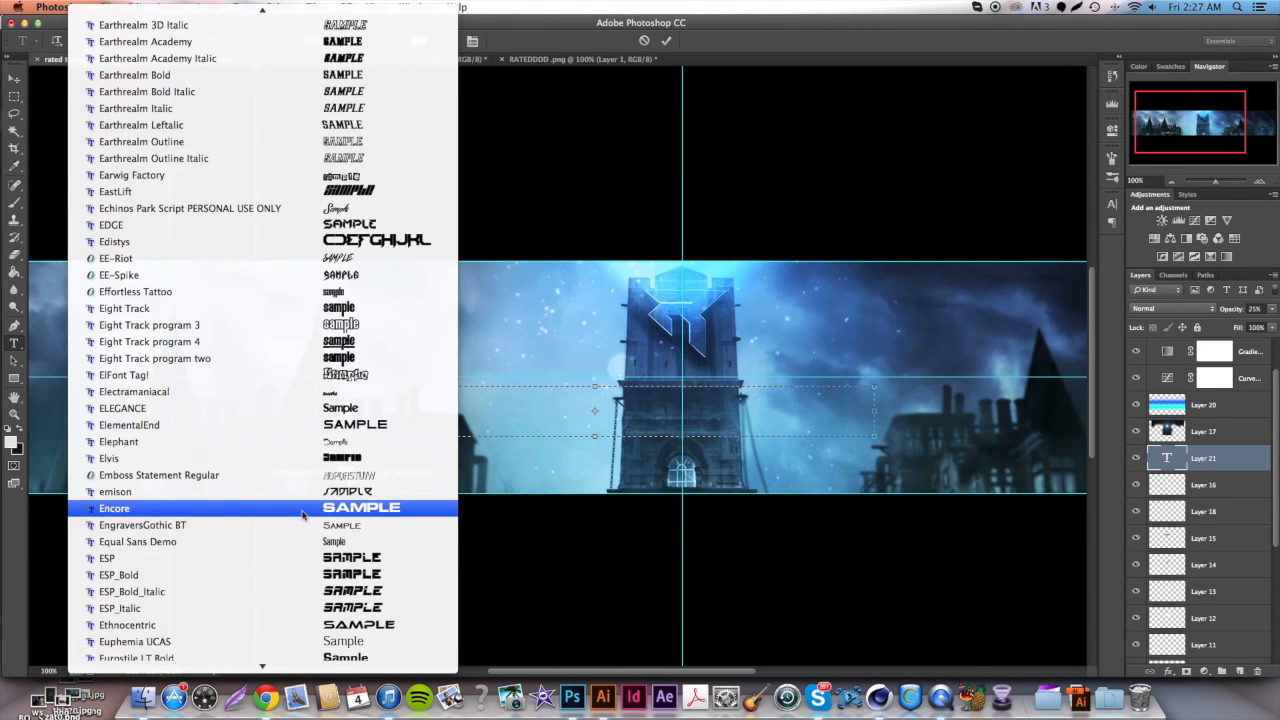
scroll(303, 514, "down", 15)
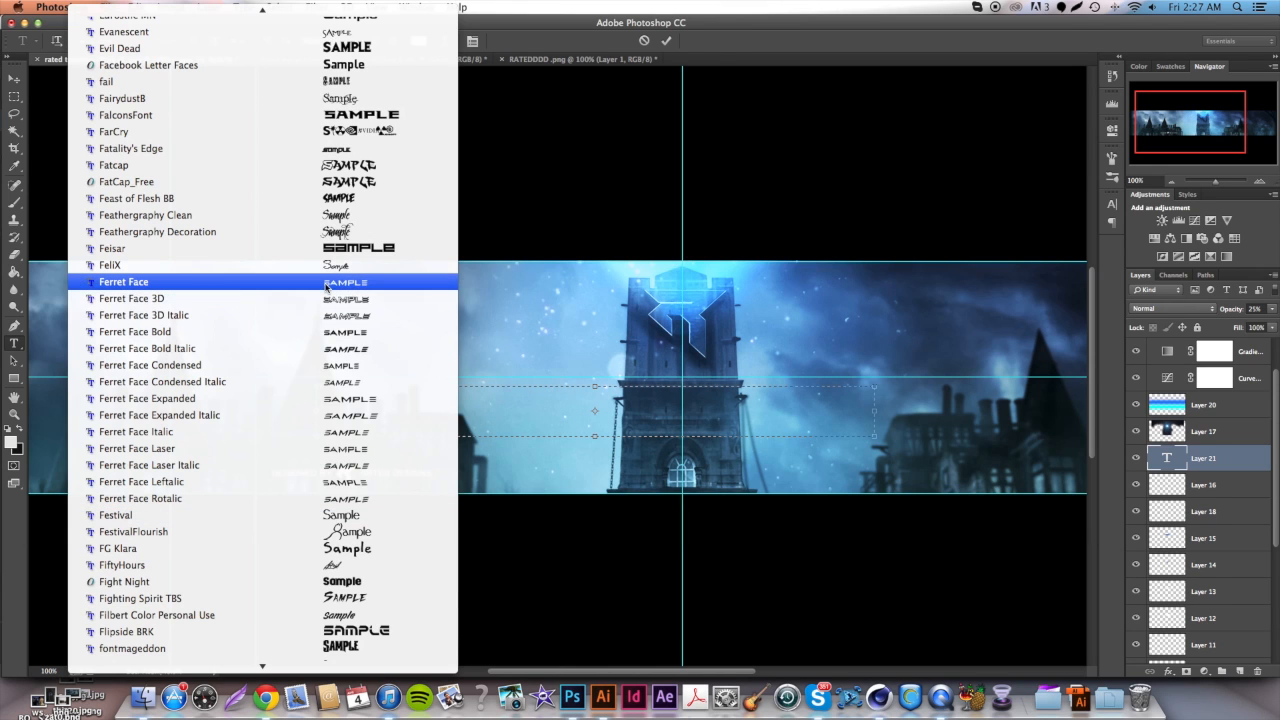
scroll(320, 375, "down", 20)
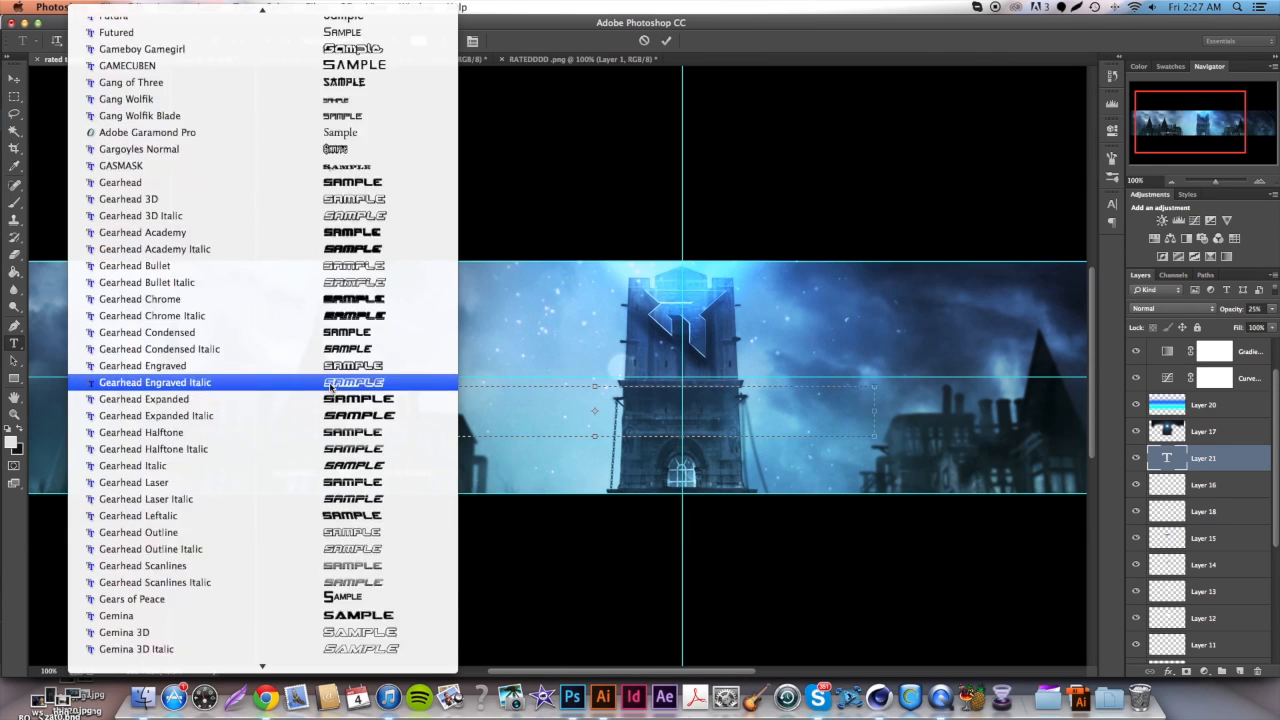
scroll(330, 387, "down", 20)
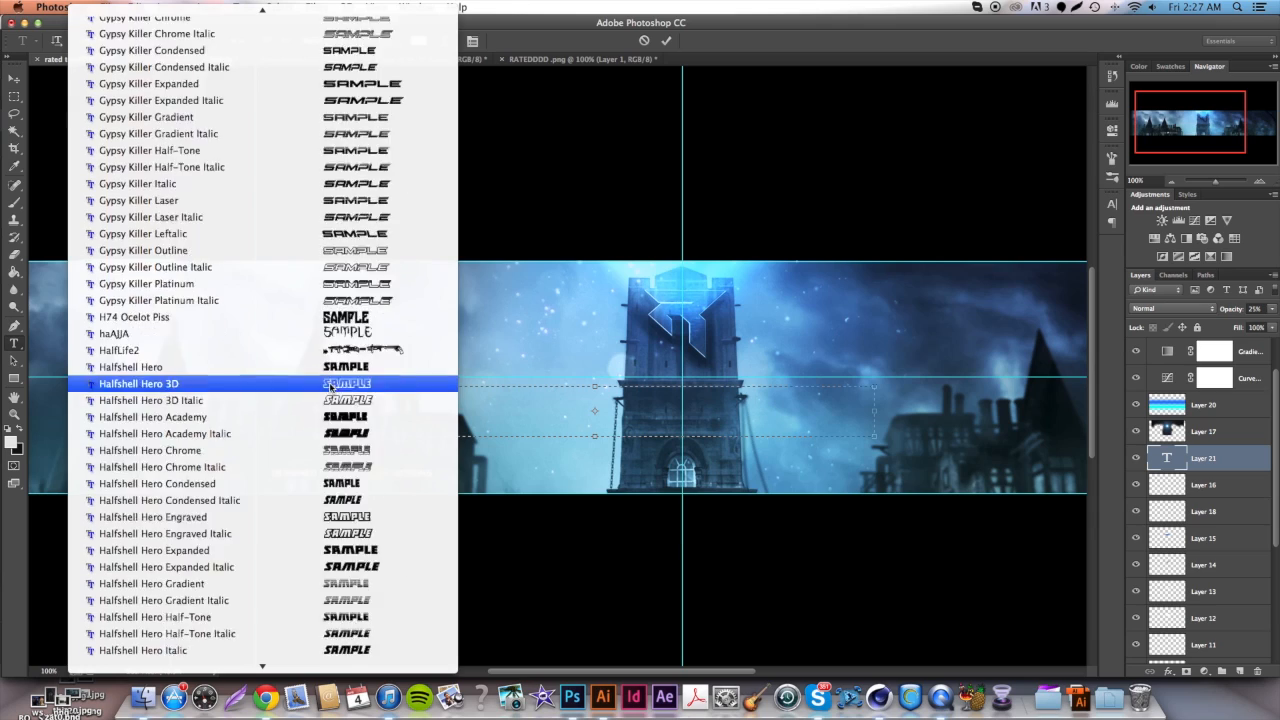
scroll(345, 387, "down", 20)
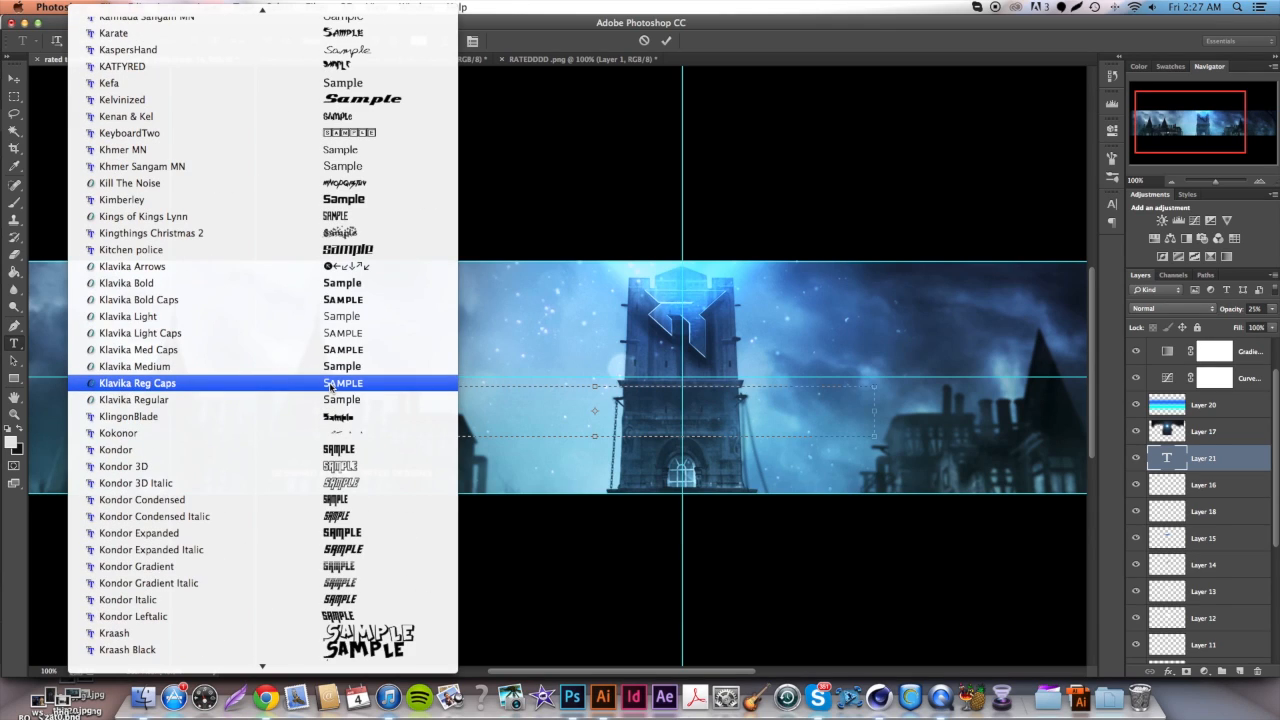
scroll(340, 387, "down", 20)
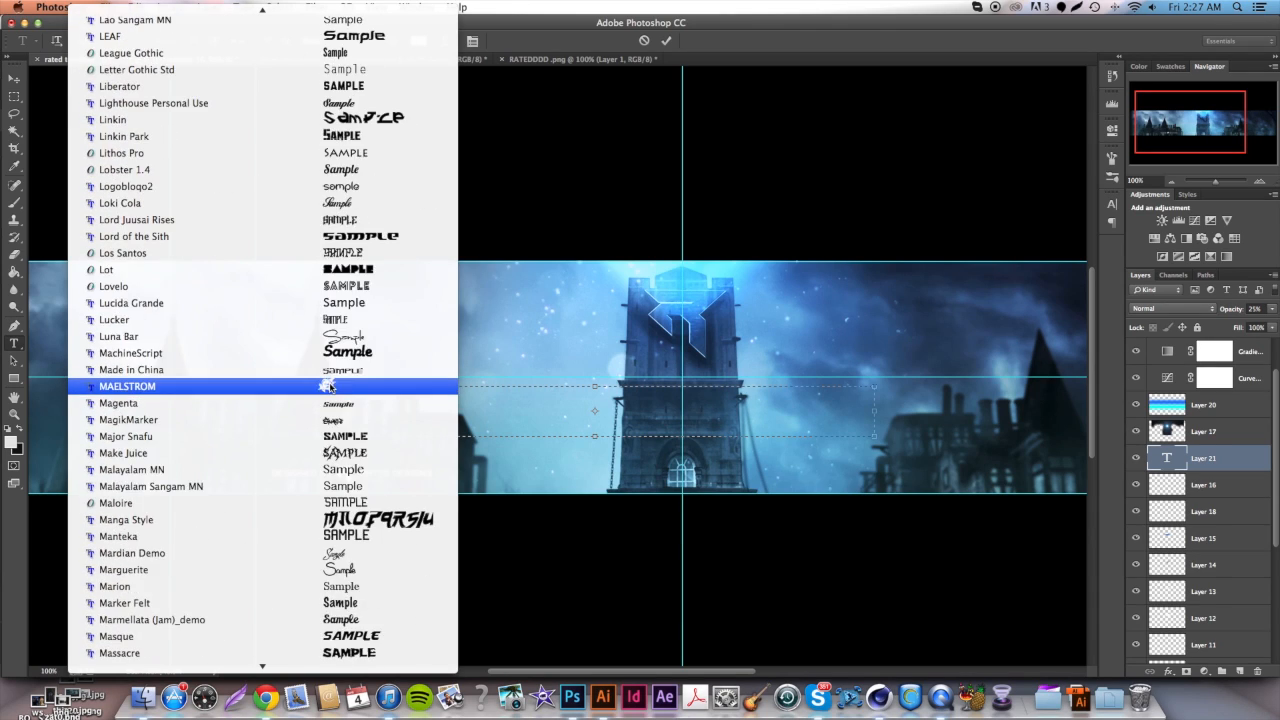
scroll(331, 387, "up", 10)
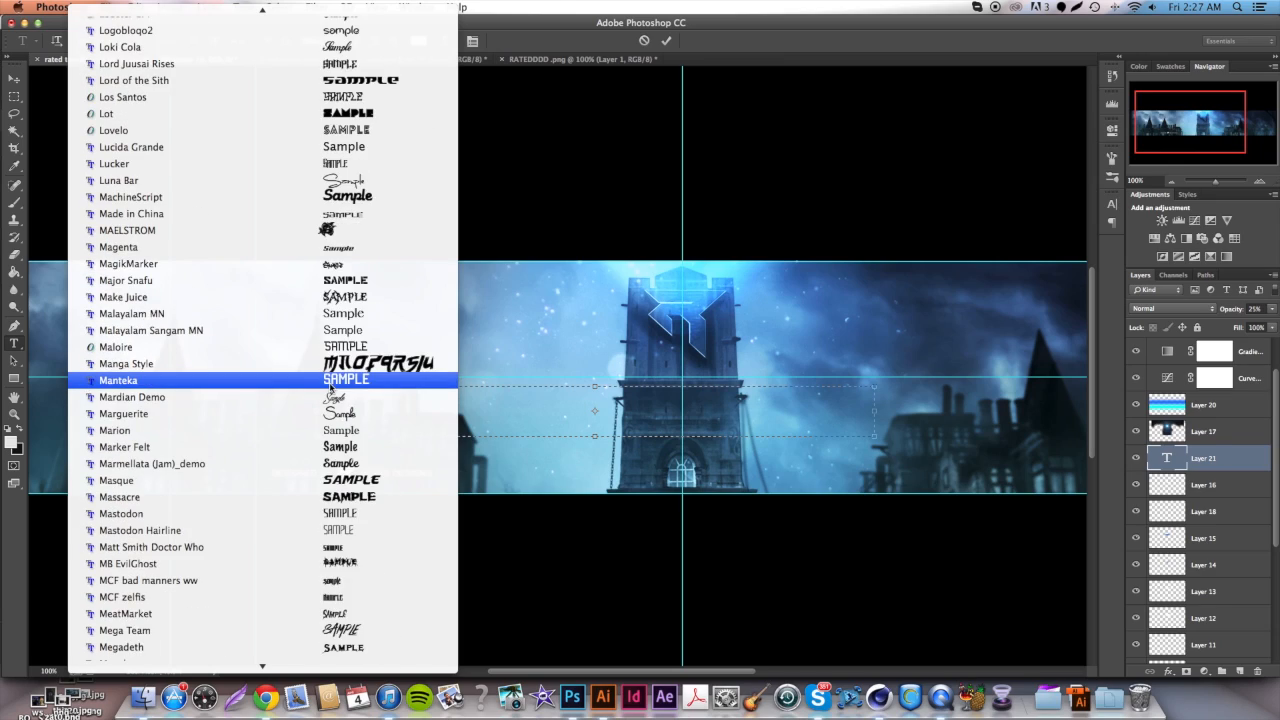
scroll(331, 387, "down", 20)
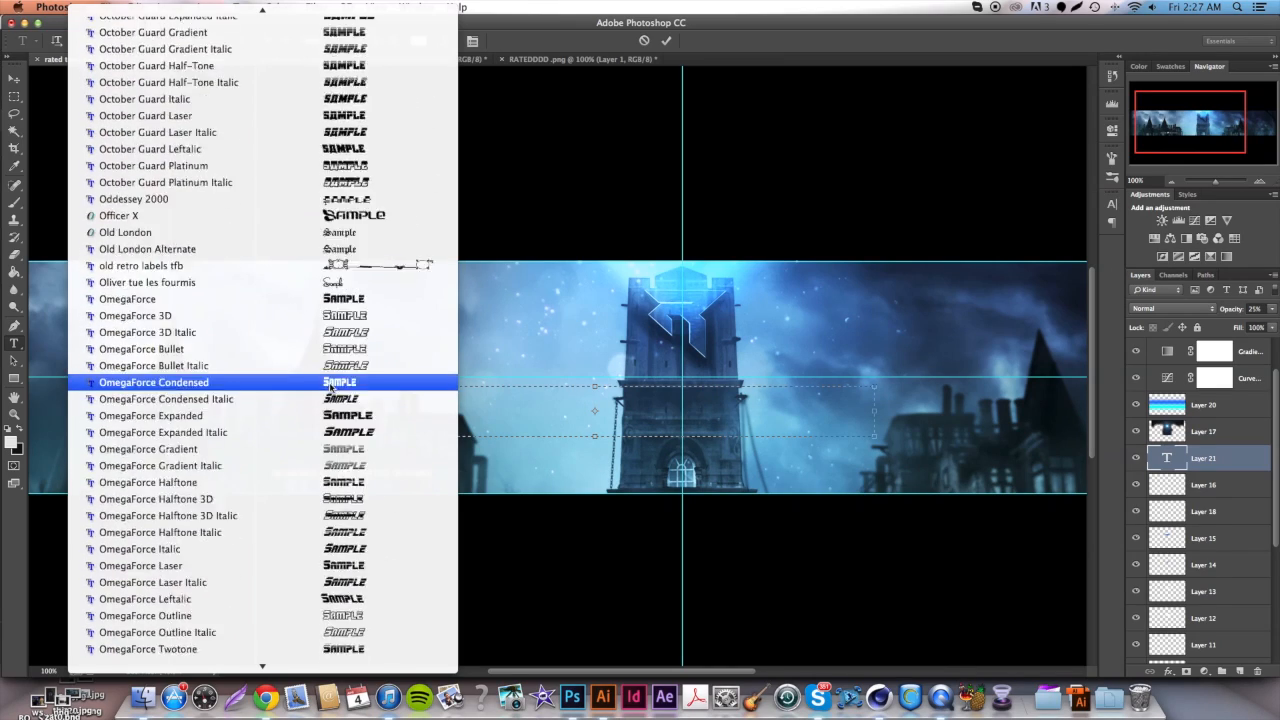
scroll(331, 387, "down", 20)
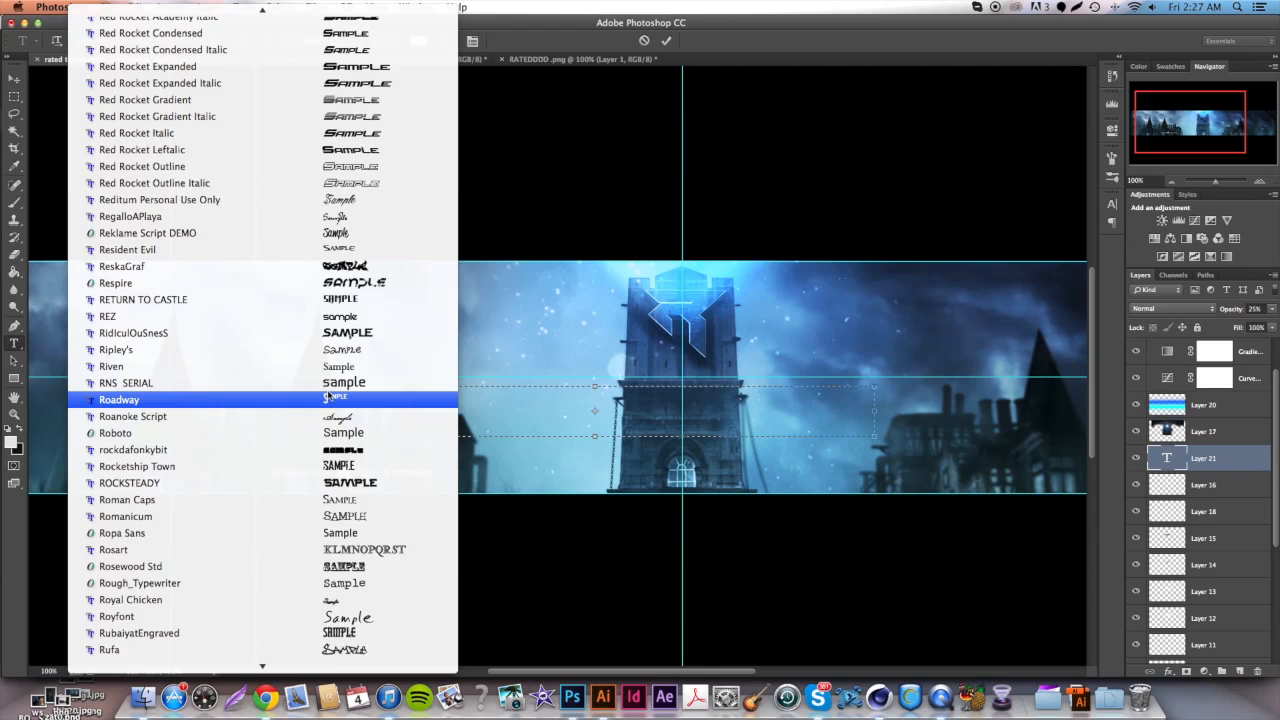
scroll(328, 395, "down", 20)
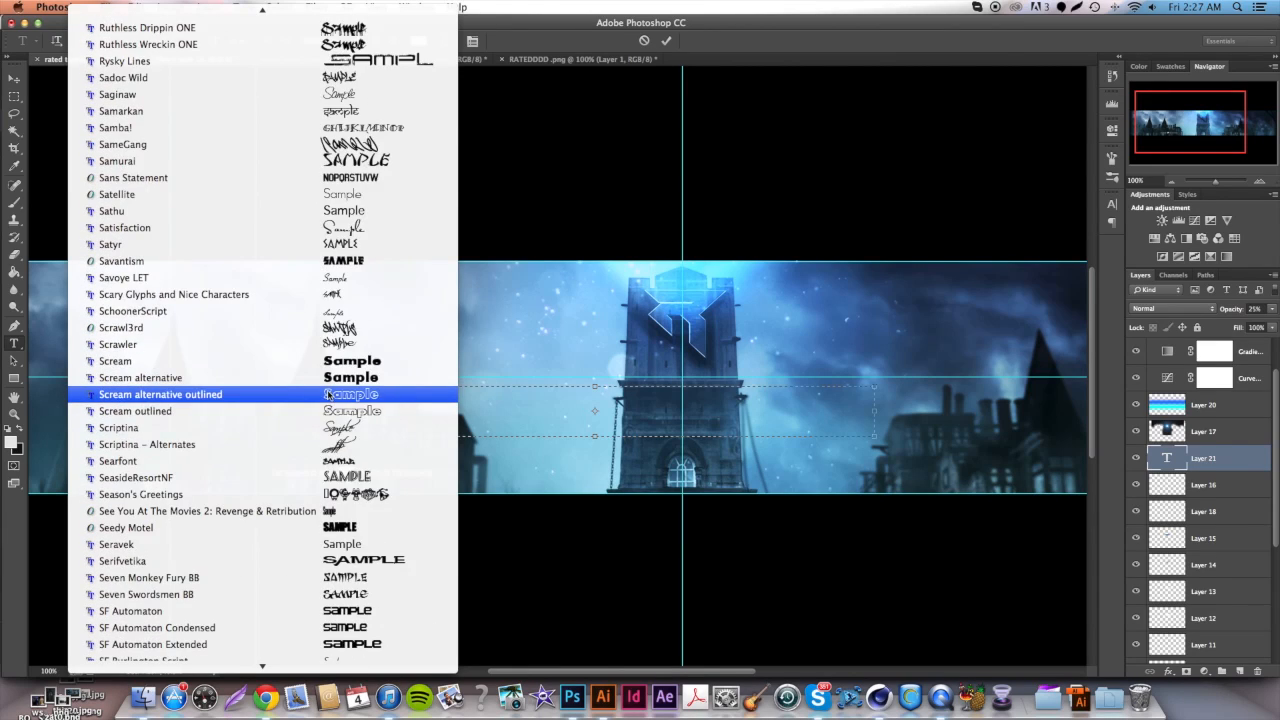
scroll(328, 395, "down", 20)
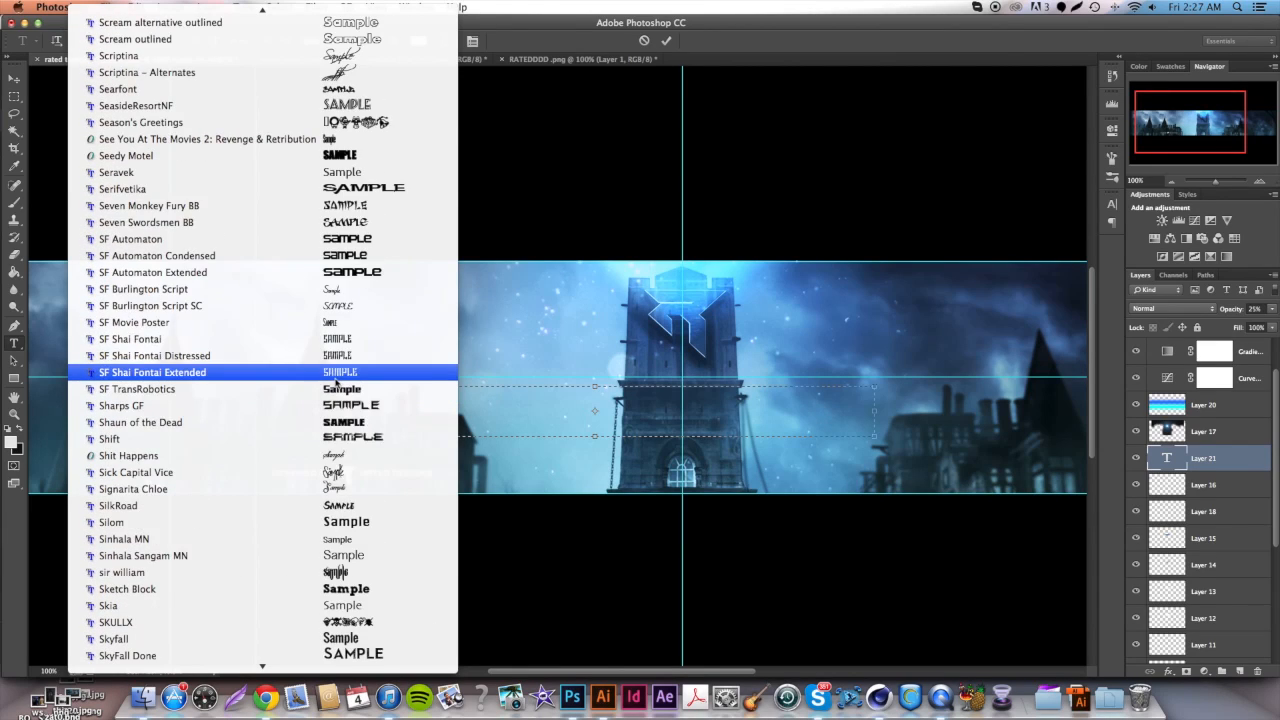
scroll(285, 453, "down", 20)
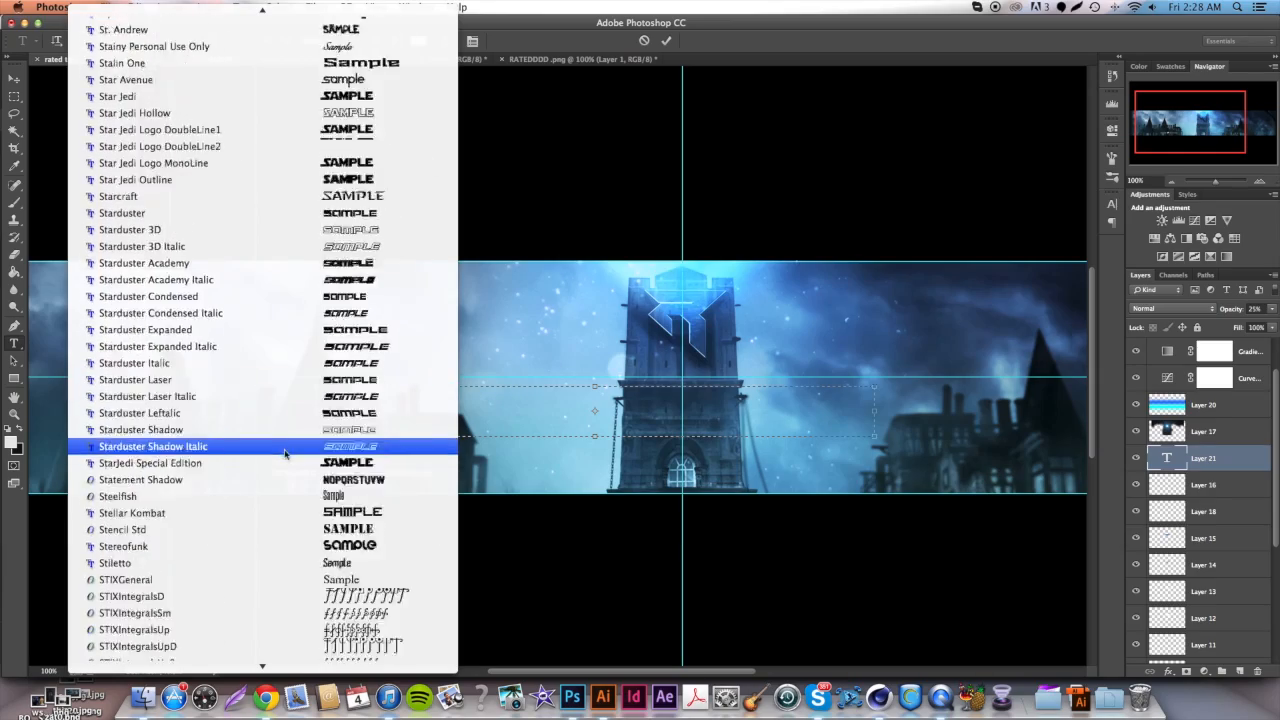
scroll(285, 453, "down", 20)
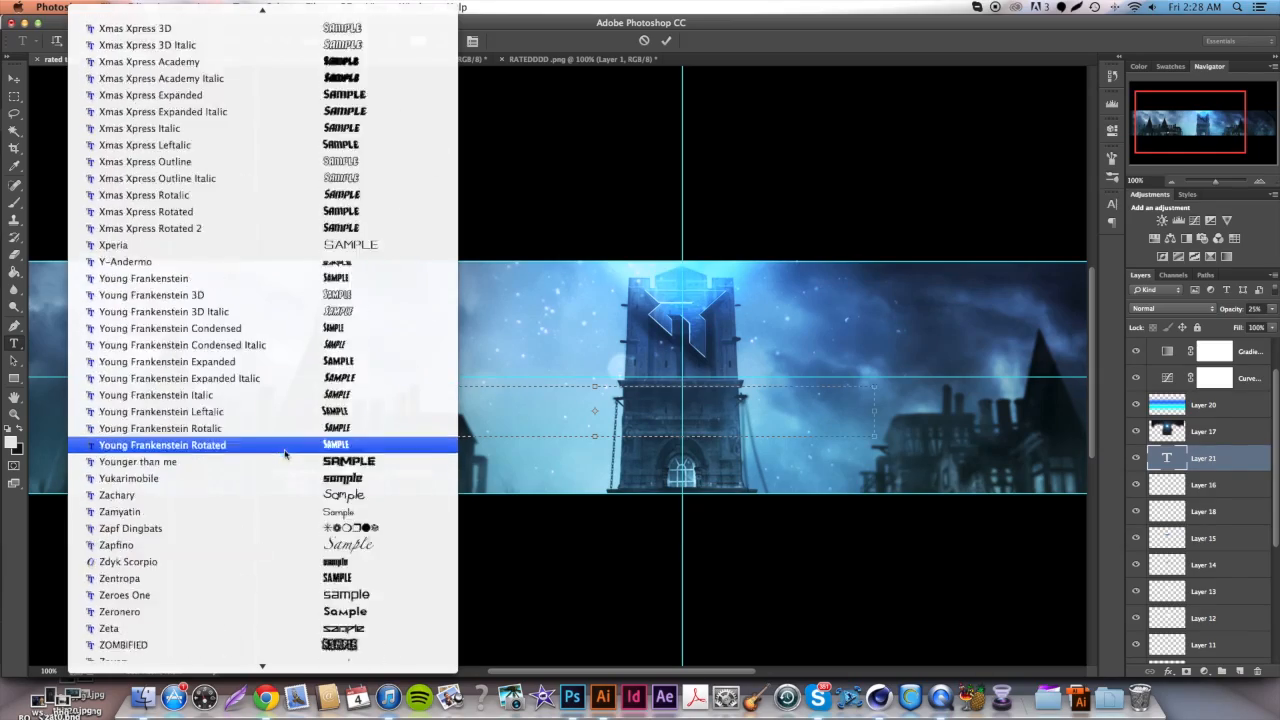
scroll(285, 453, "up", 20)
scroll(285, 453, "up", 20)
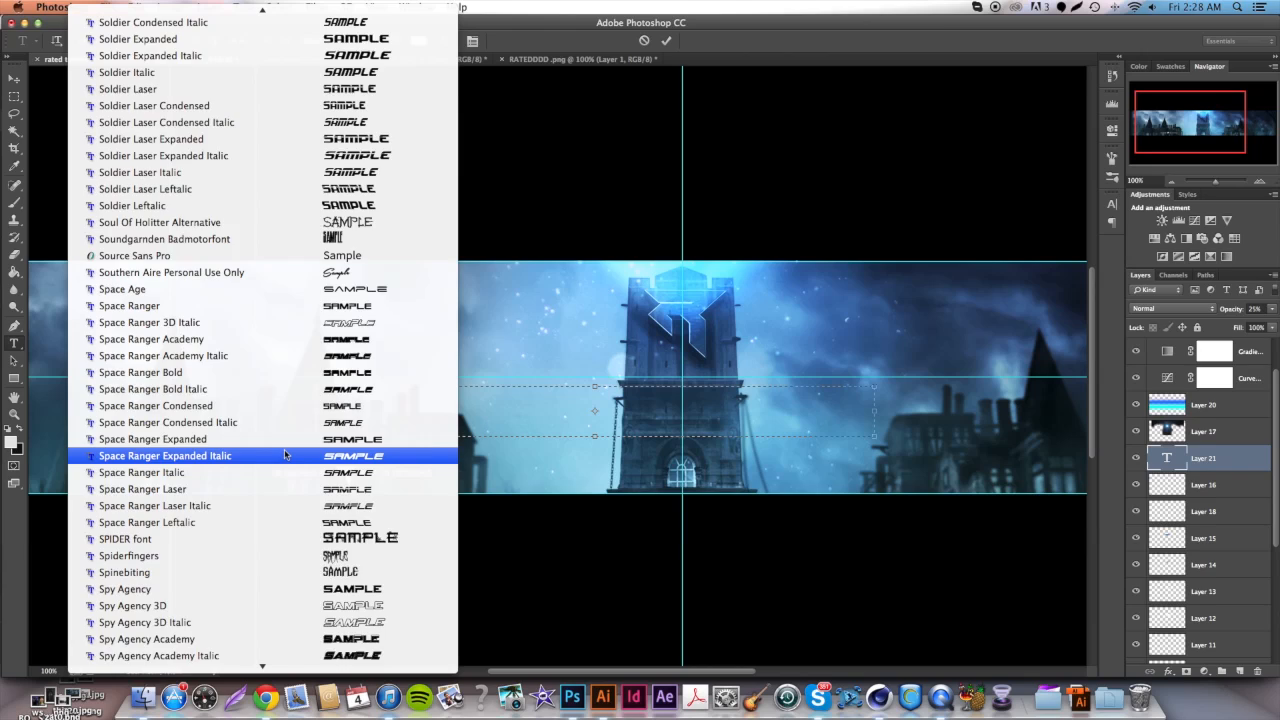
scroll(285, 453, "up", 20)
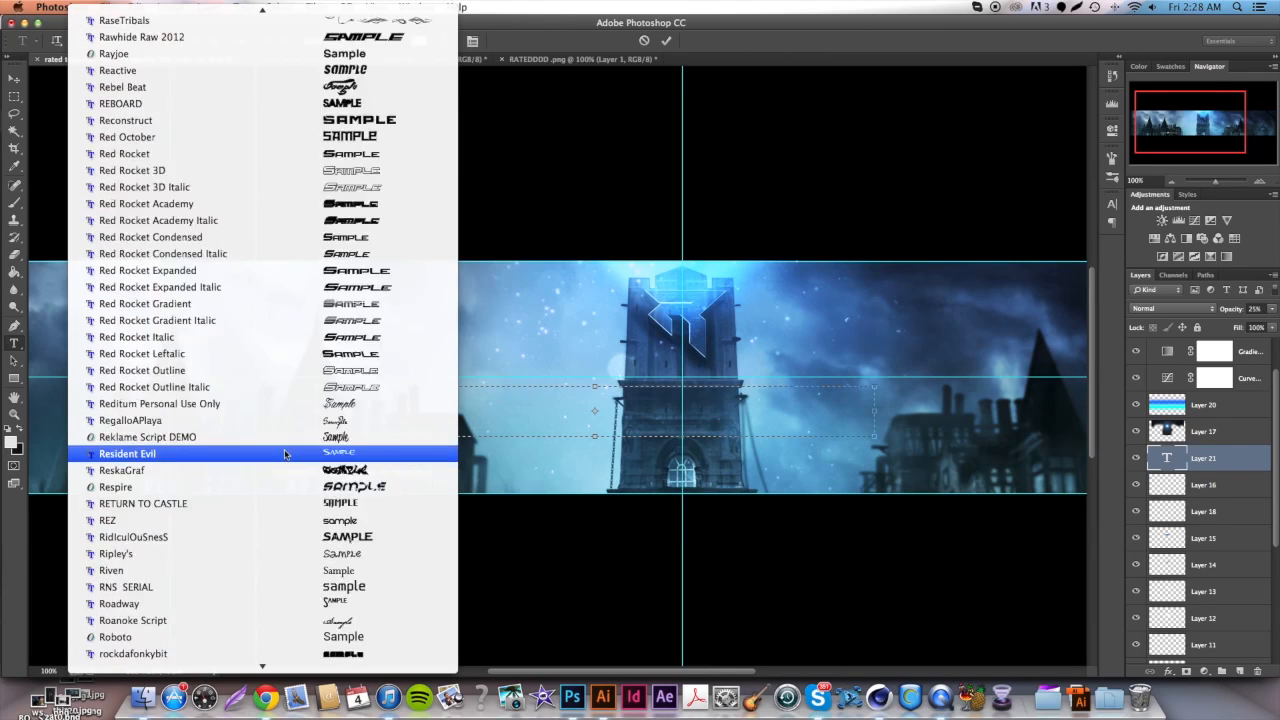
scroll(284, 454, "up", 15)
scroll(284, 454, "down", 5)
scroll(284, 454, "down", 15)
scroll(283, 455, "up", 13)
scroll(283, 455, "up", 20)
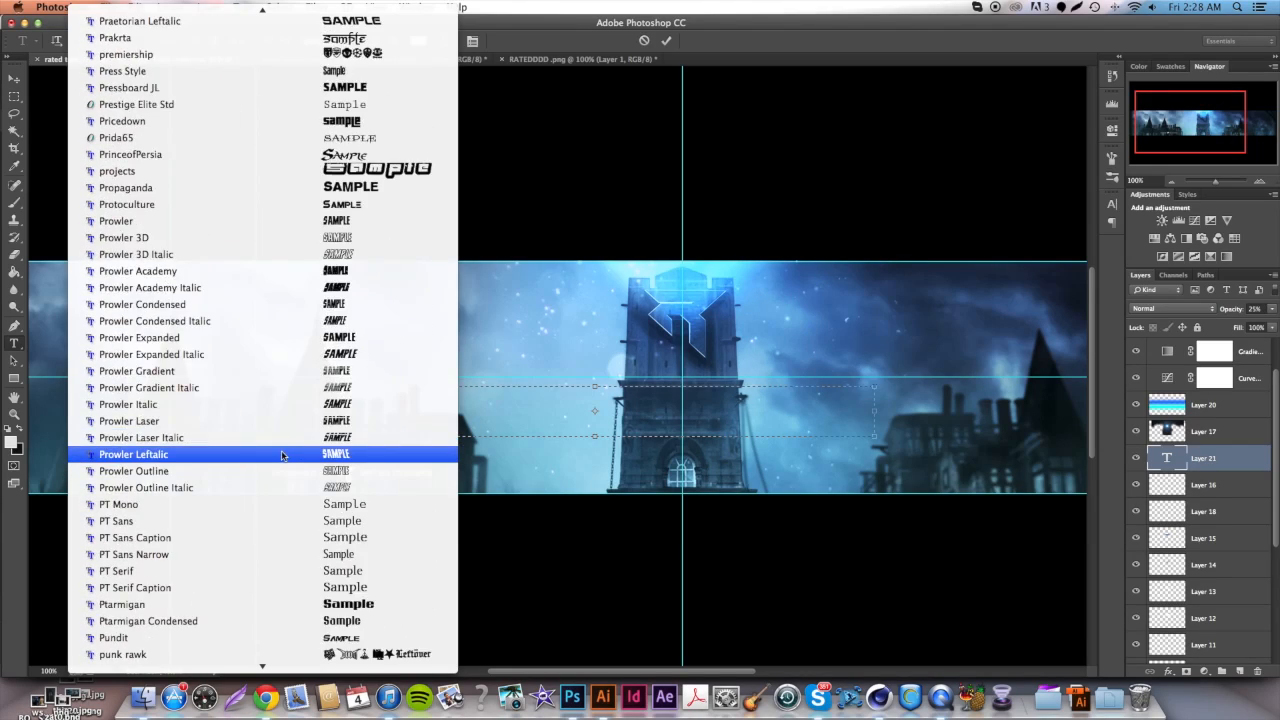
scroll(267, 477, "up", 20)
scroll(270, 441, "down", 15)
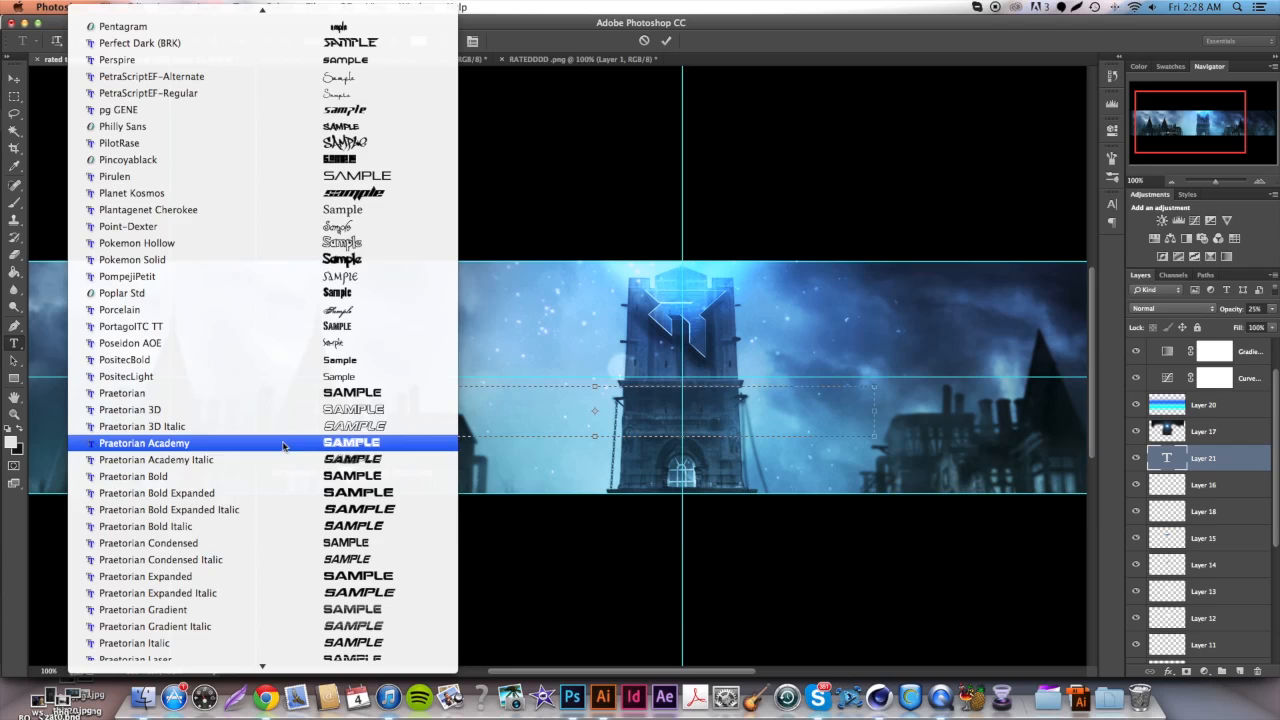
left_click(313, 362)
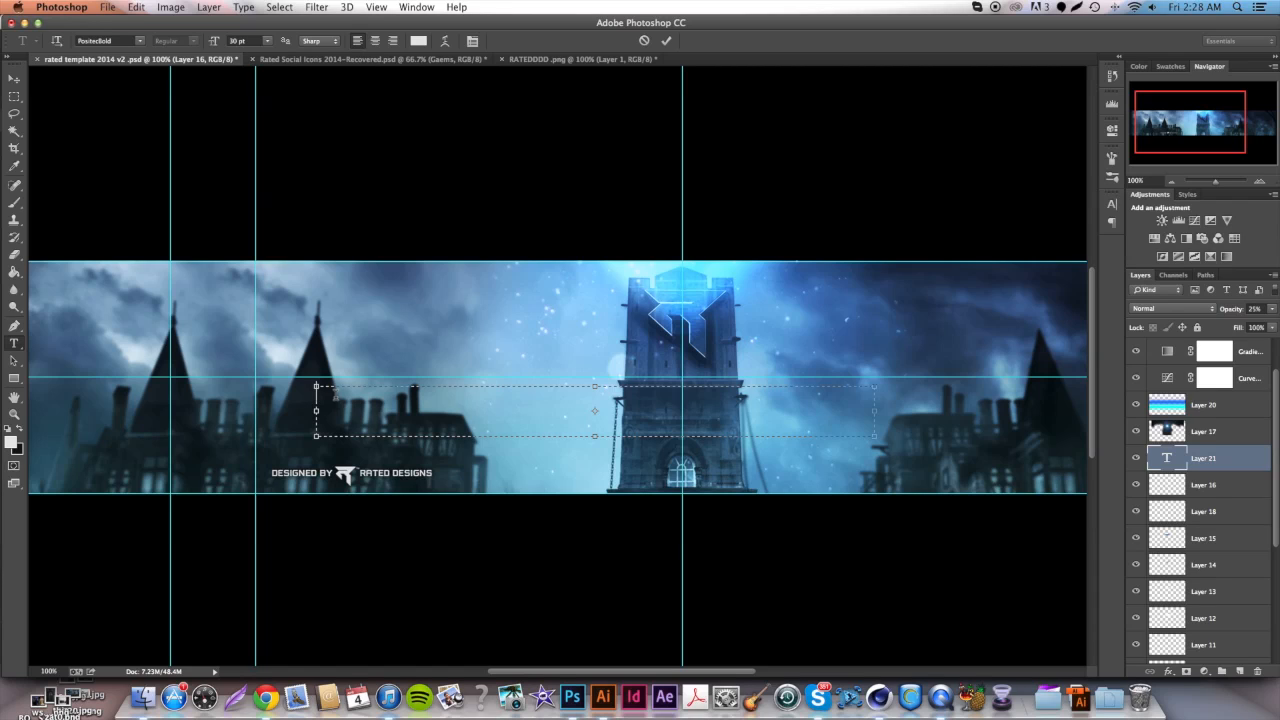
Enter the text RATED DESIGNS in the text box.
left_click(1111, 203)
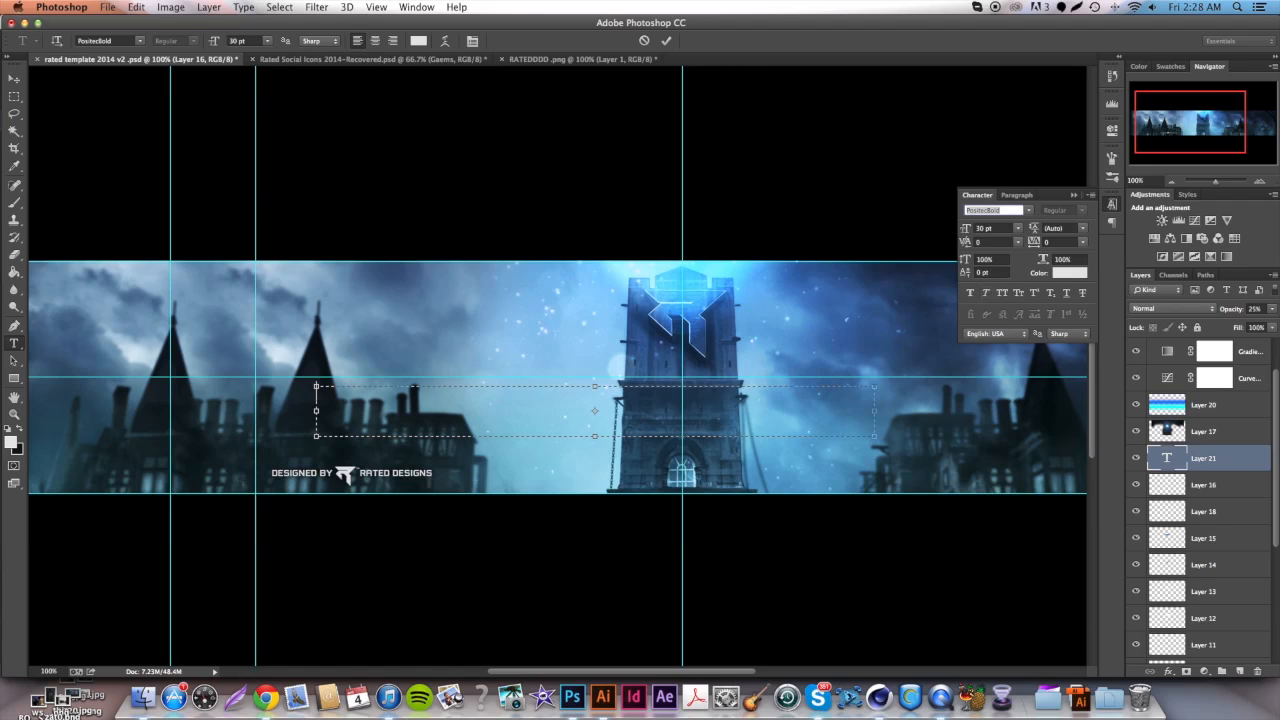
left_click(1112, 207)
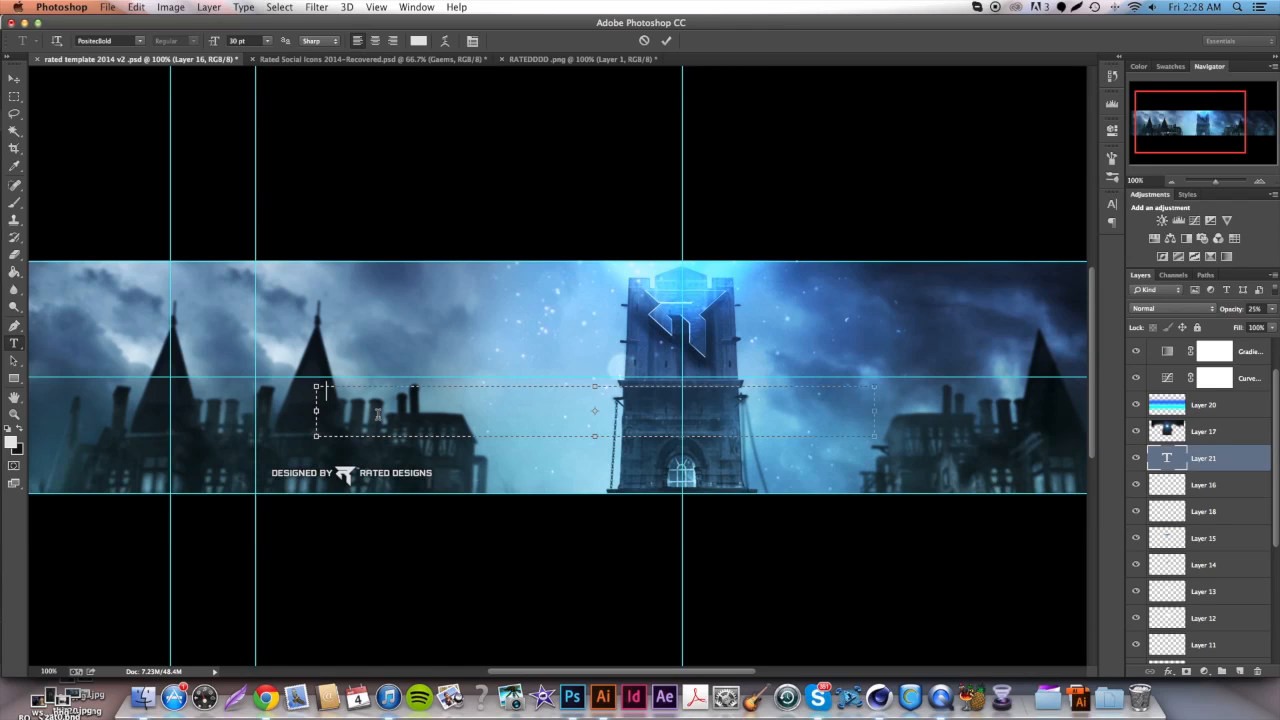
type("RATED DESIGNS")
Enlarge all of the new RATED DESIGNS text to 48 pt and reposition it just above the small designer credit.
left_click_drag(465, 395, 373, 390)
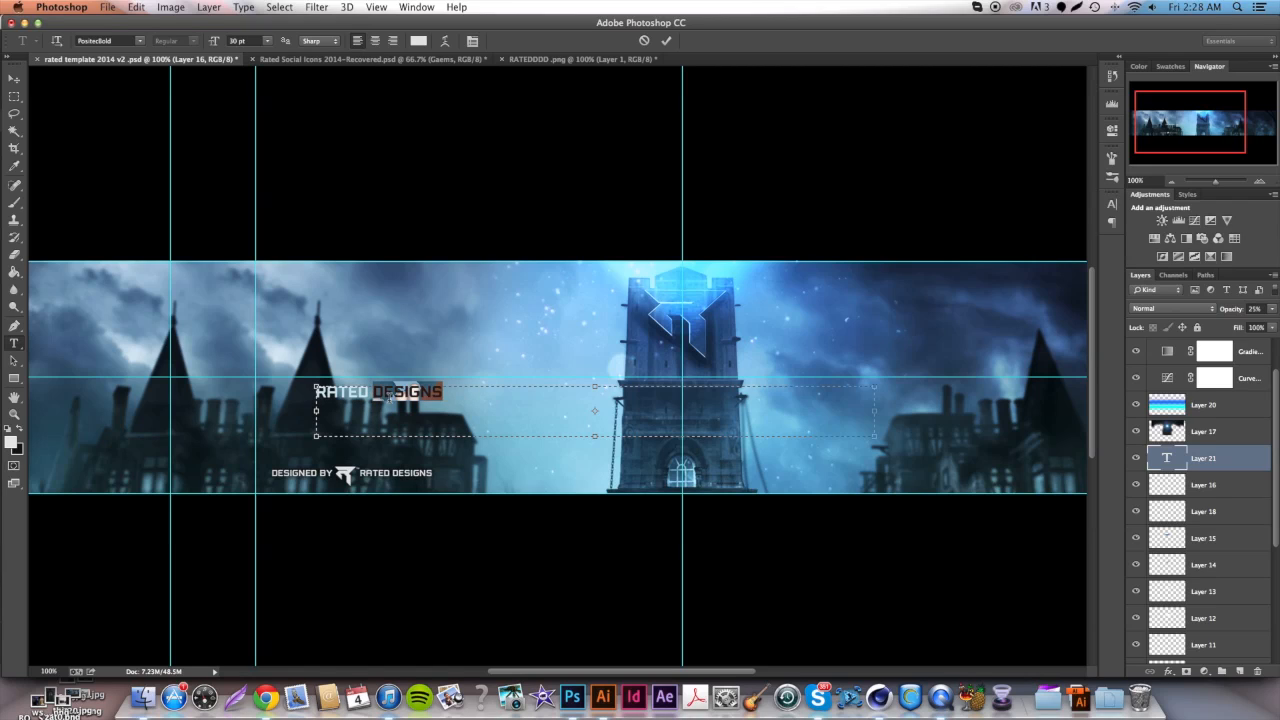
left_click_drag(447, 393, 156, 379)
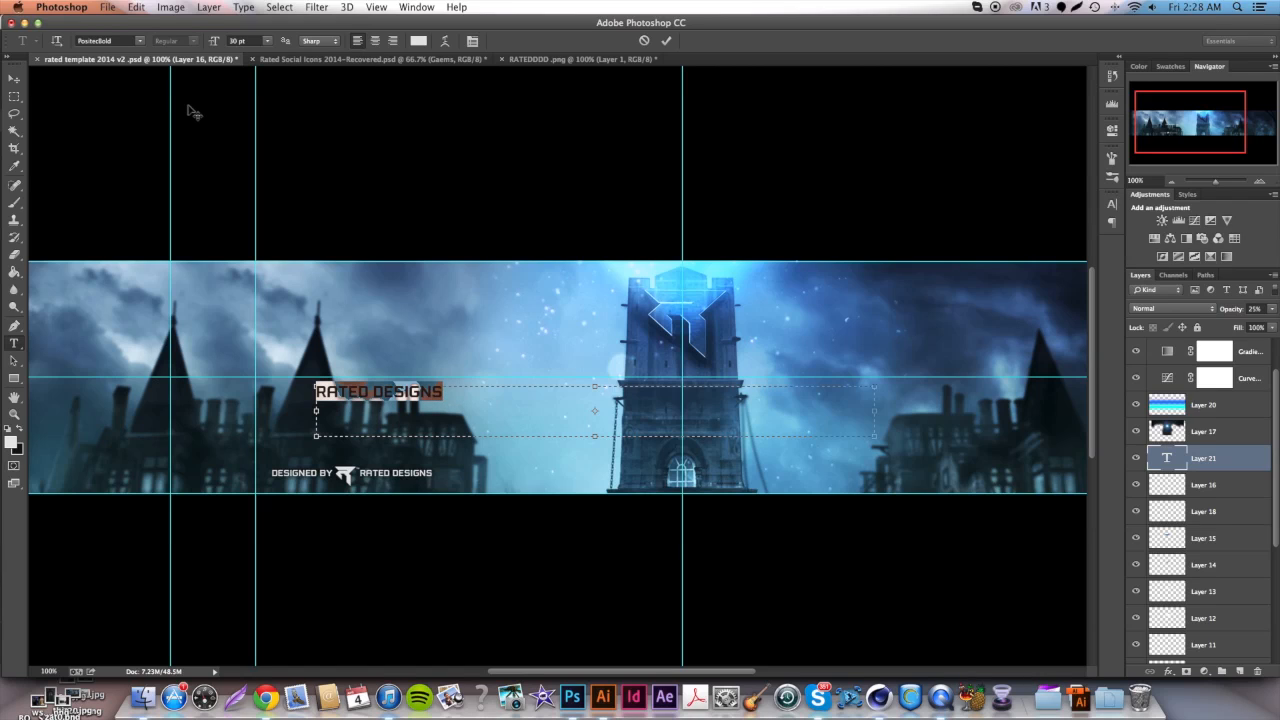
left_click(267, 41)
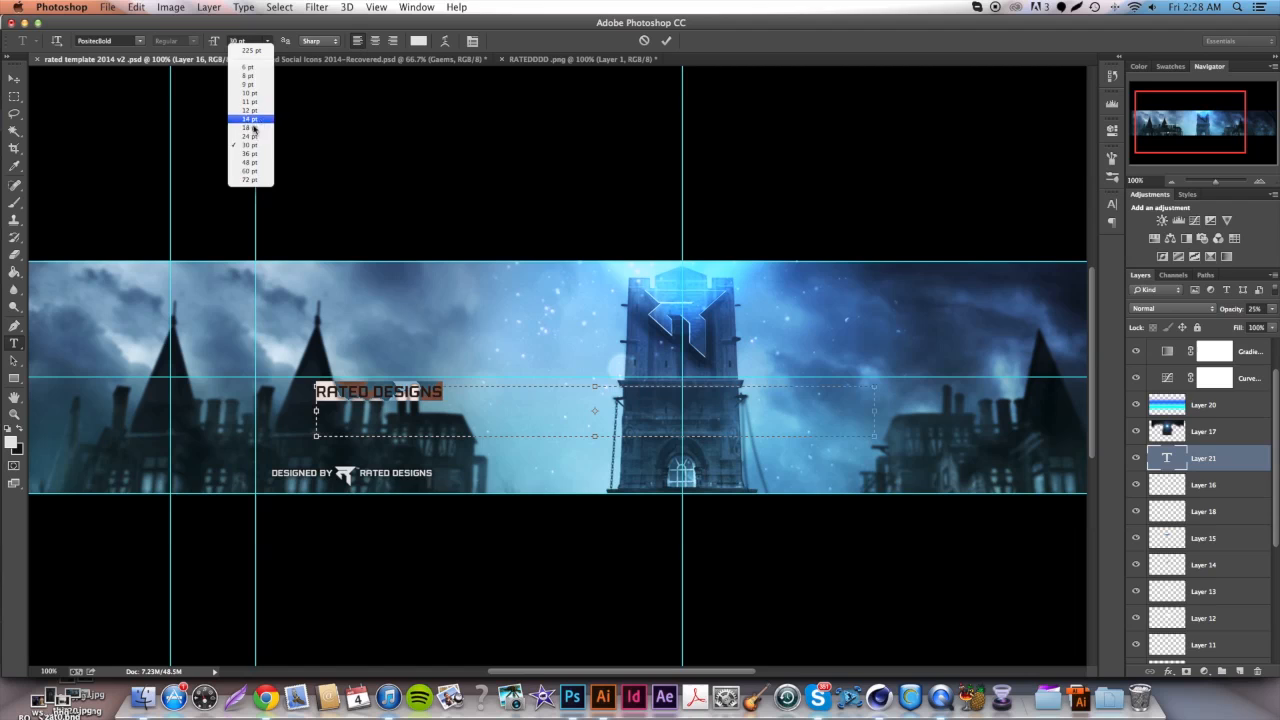
left_click(250, 162)
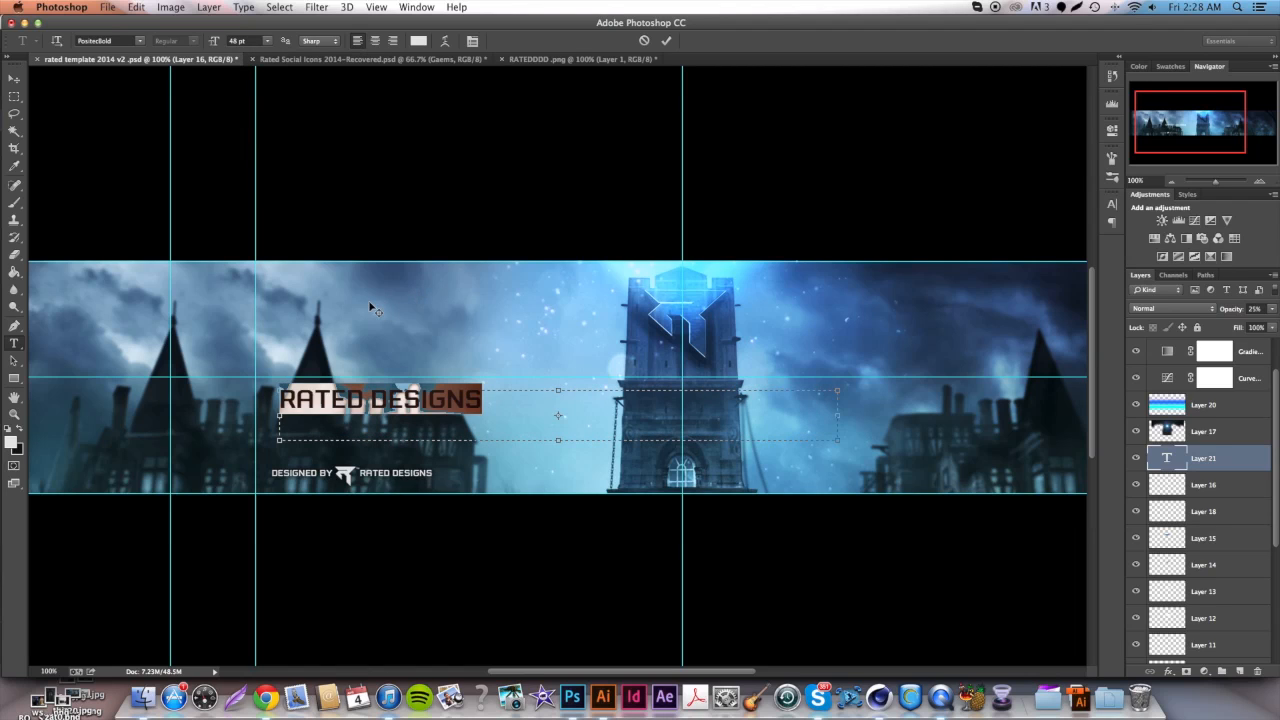
left_click_drag(354, 298, 381, 306)
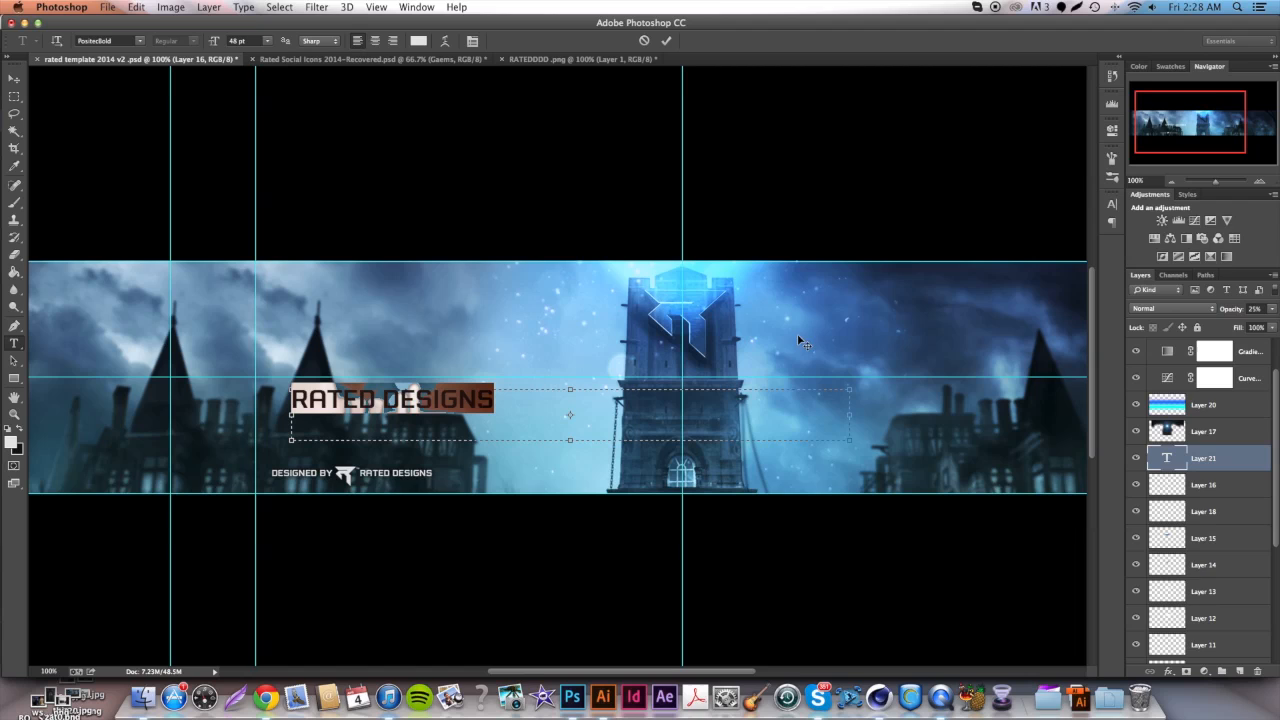
scroll(653, 325, "right", 5)
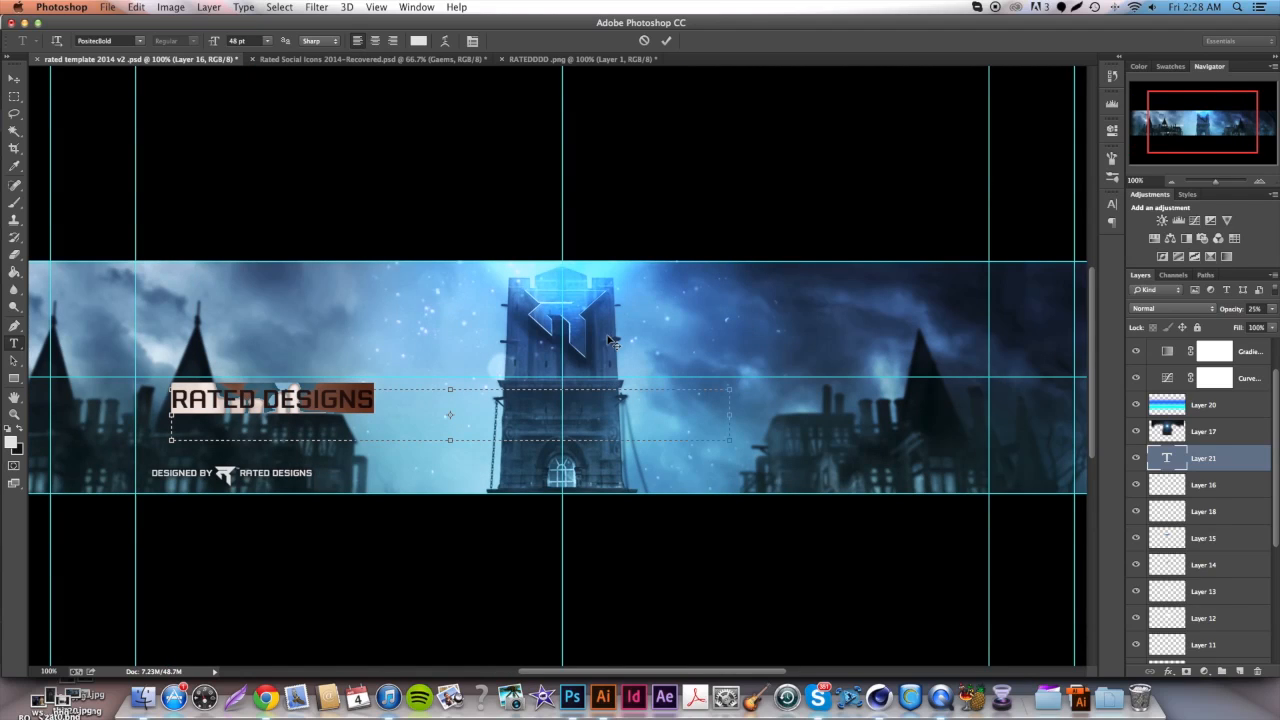
Enlarge all of the RATED DESIGNS text to 60 pt.
left_click_drag(373, 400, 97, 407)
scroll(401, 350, "left", 4)
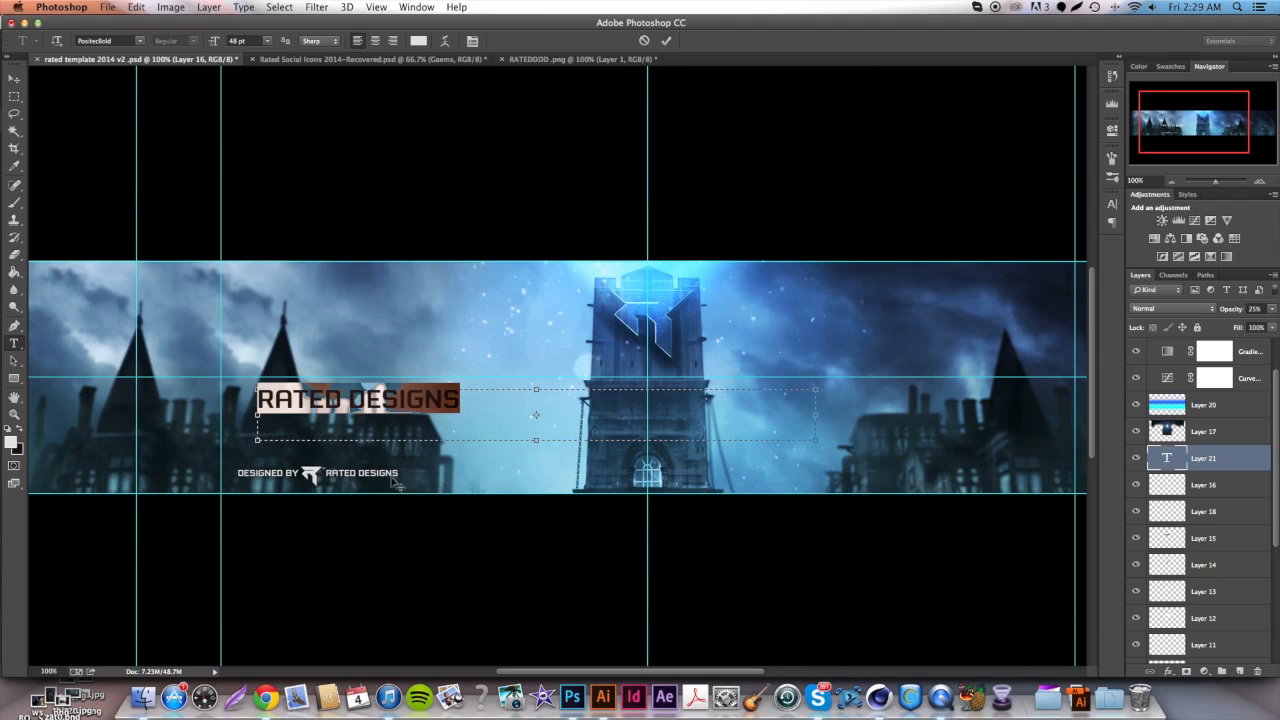
left_click(463, 404)
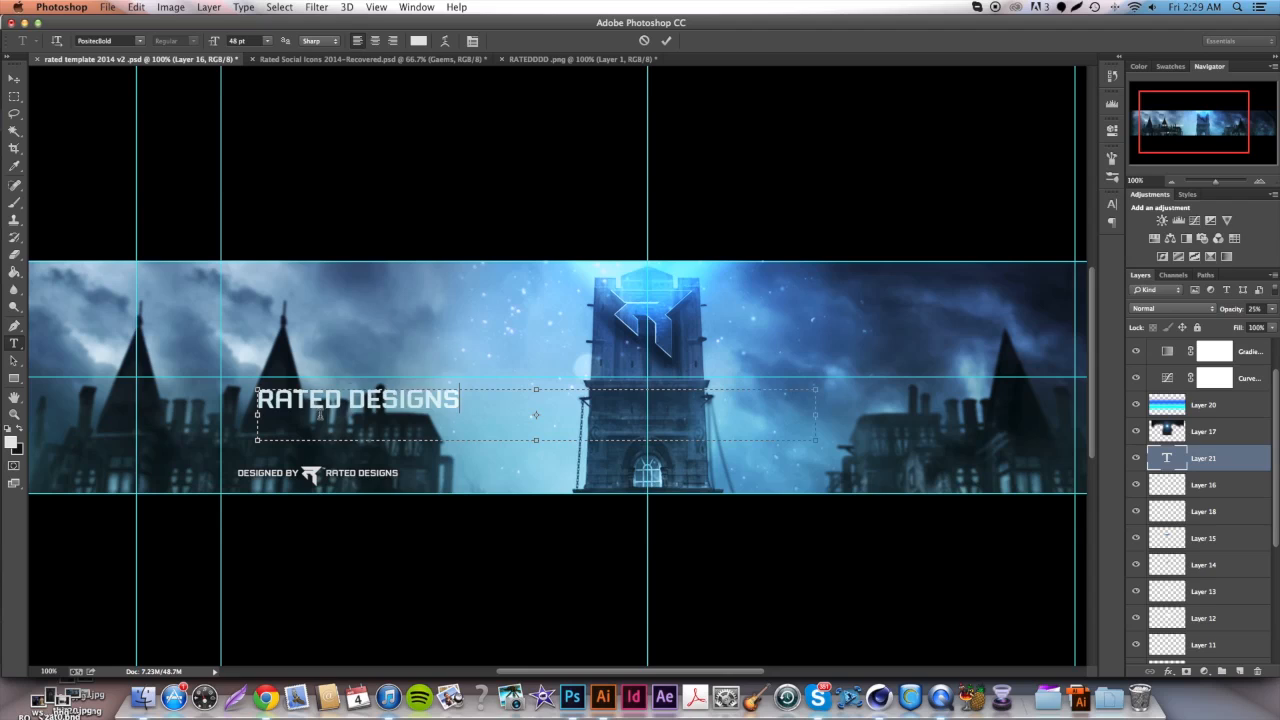
key("super+a")
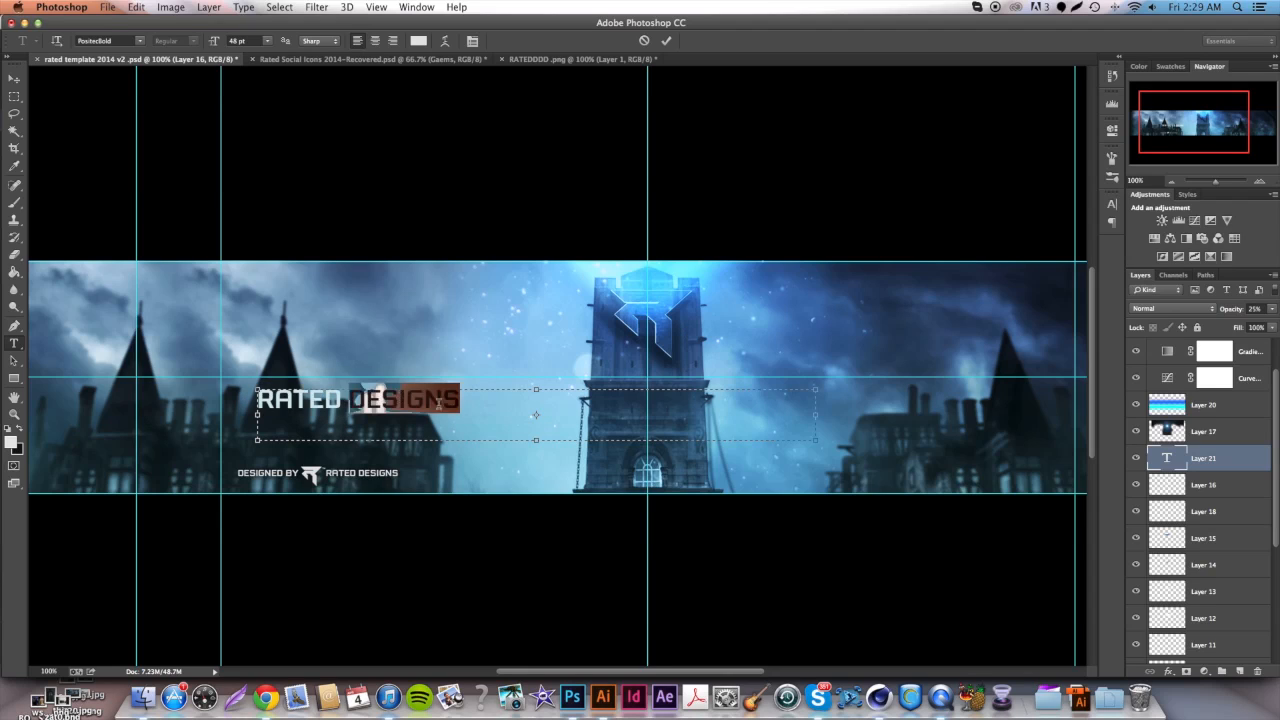
left_click(267, 41)
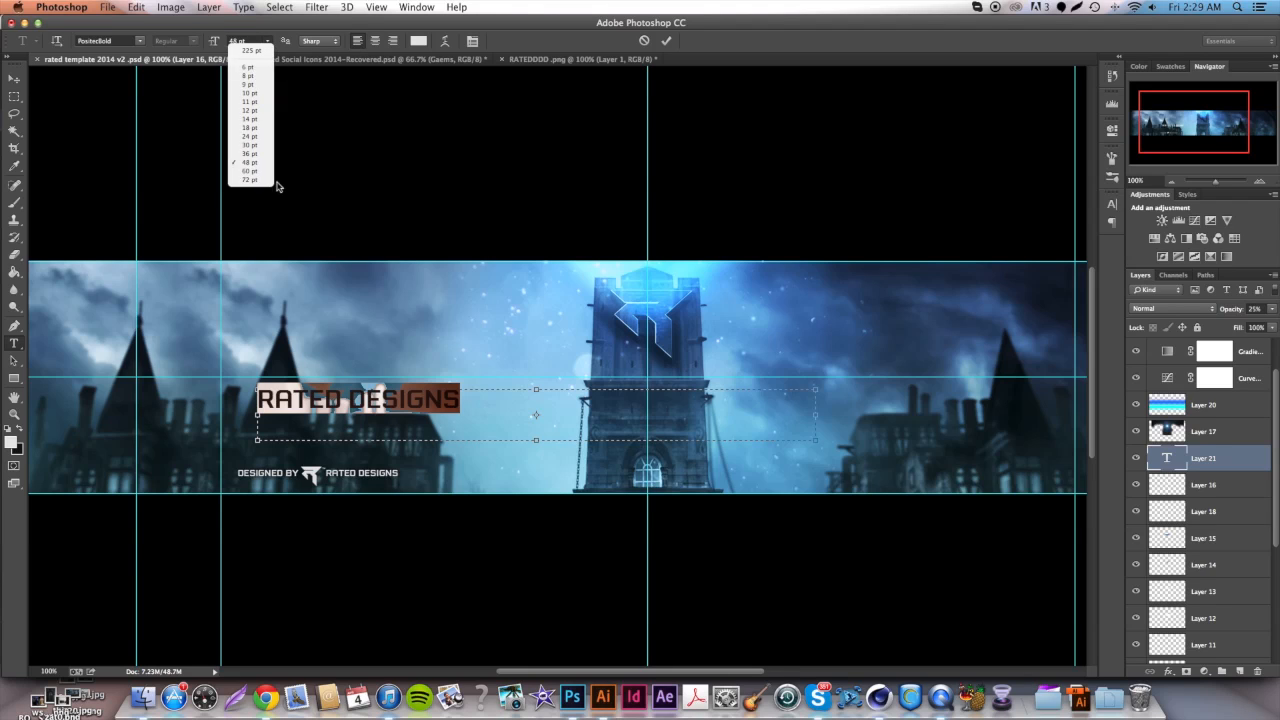
left_click(268, 171)
left_click(362, 400)
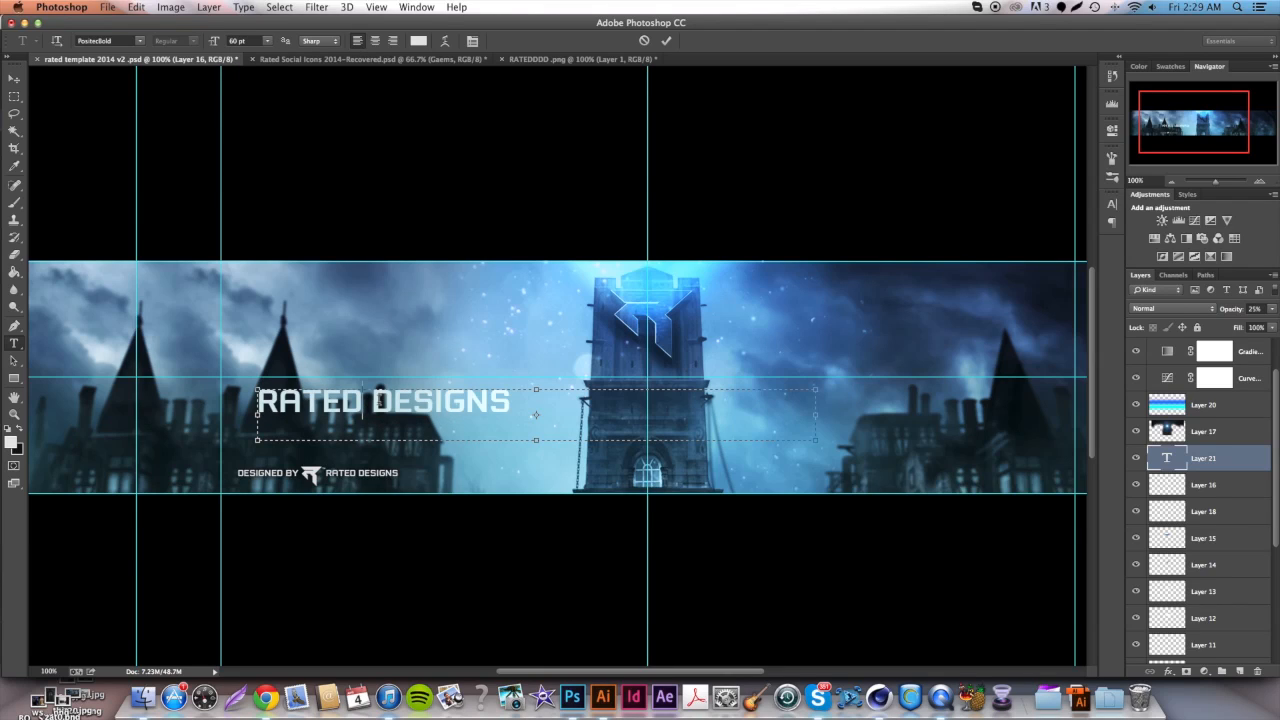
Change the font of the word DESIGNS to PositecLight, leaving RATED in bold, and finish editing the text.
left_click_drag(372, 400, 648, 399)
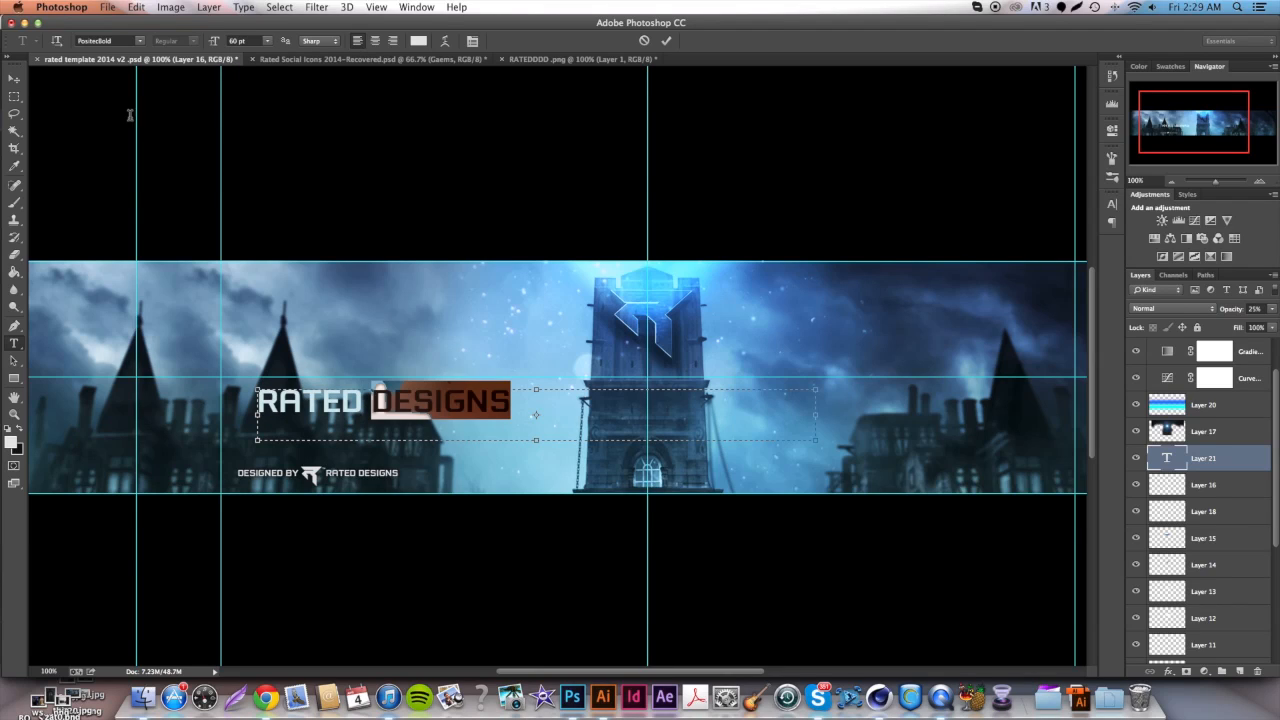
left_click(140, 41)
left_click(145, 55)
left_click(598, 412)
key("super+a")
left_click(14, 78)
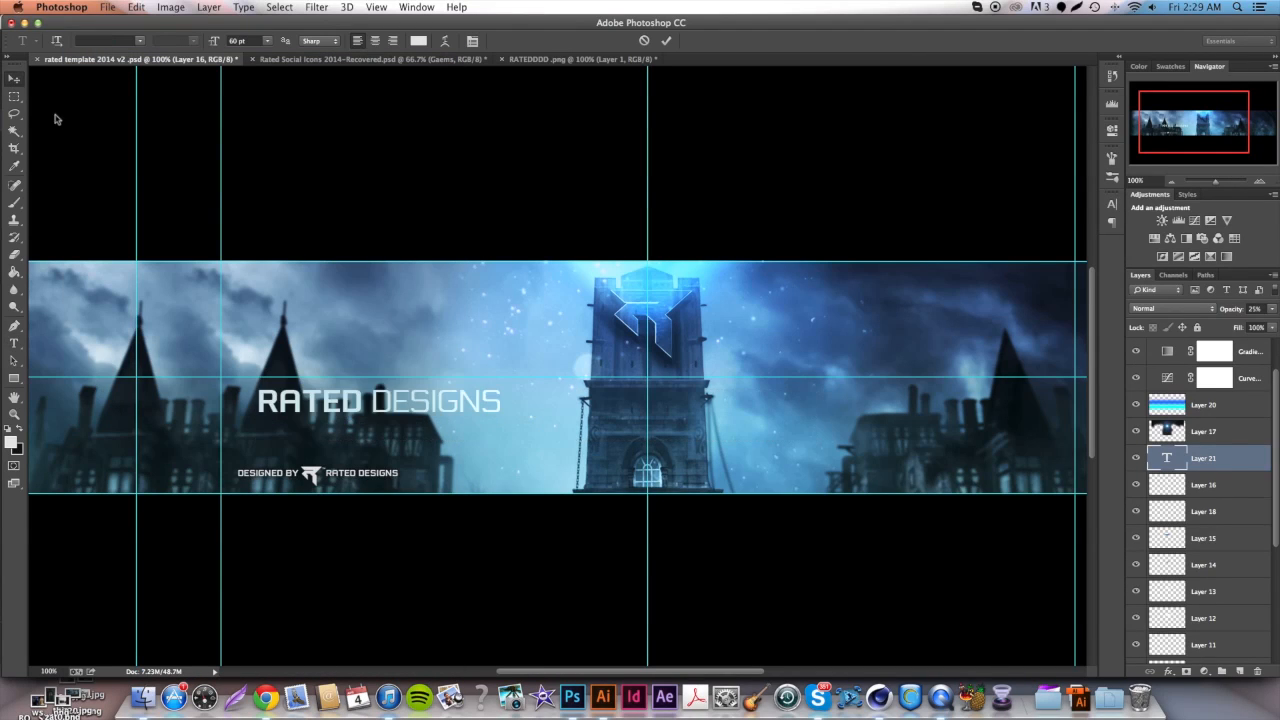
Reposition the RATED DESIGNS text slightly up and to the right above the small designer credit.
mouse_move(368, 421)
left_mouse_down()
mouse_move(396, 400)
mouse_move(368, 392)
mouse_move(376, 404)
left_mouse_up()
left_click(14, 378)
scroll(70, 365, "left", 5)
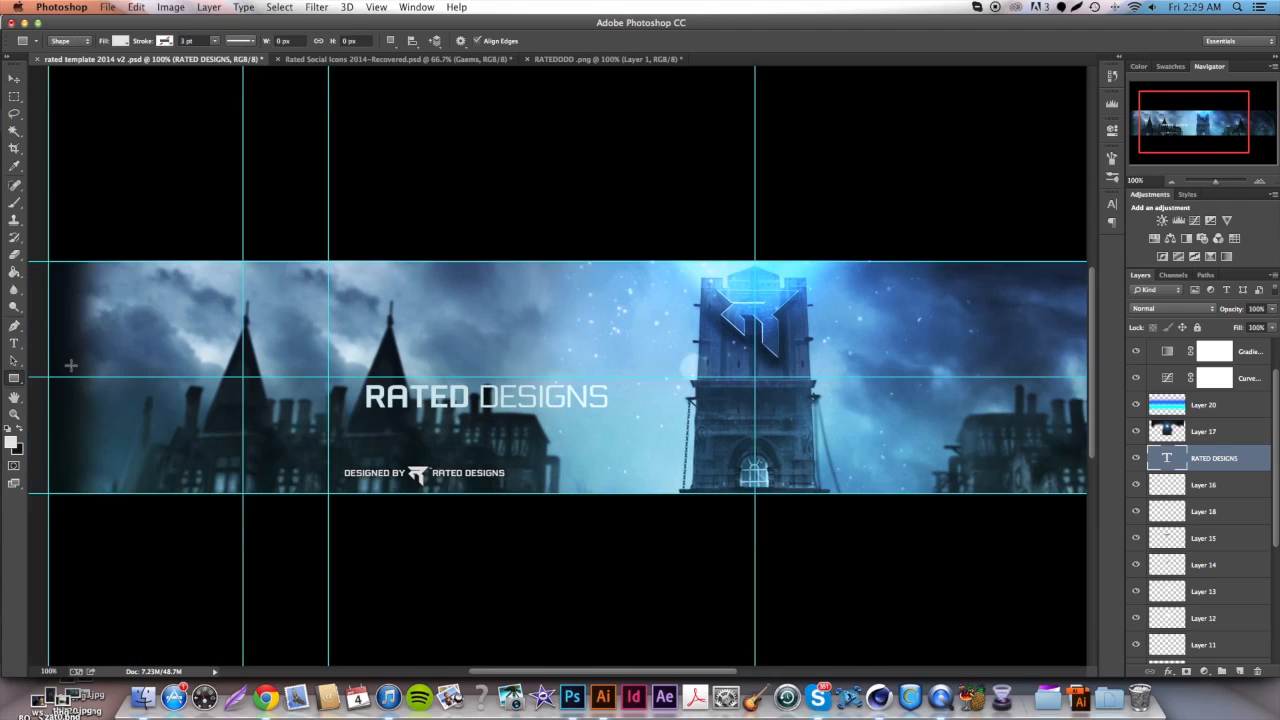
left_click(14, 78)
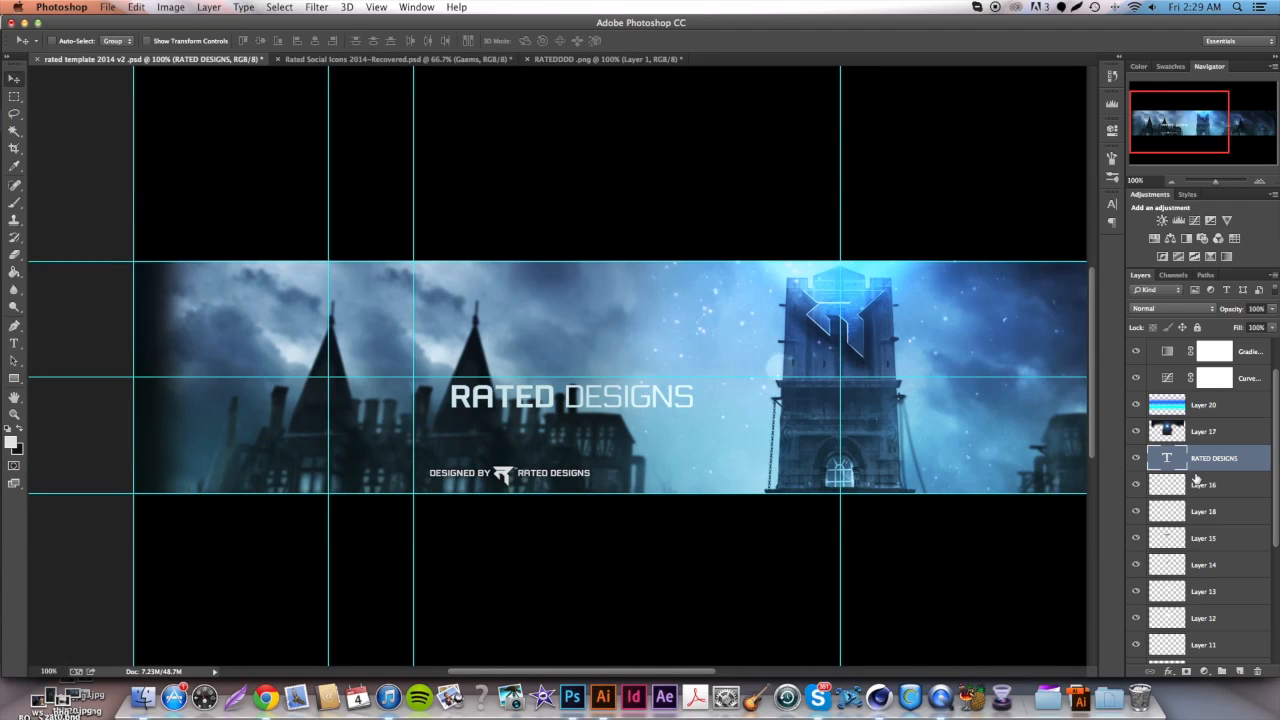
left_click(1226, 481)
left_click(1225, 468)
scroll(540, 380, "right", 3)
mouse_move(530, 410)
left_mouse_down()
mouse_move(566, 408)
mouse_move(554, 406)
left_mouse_up()
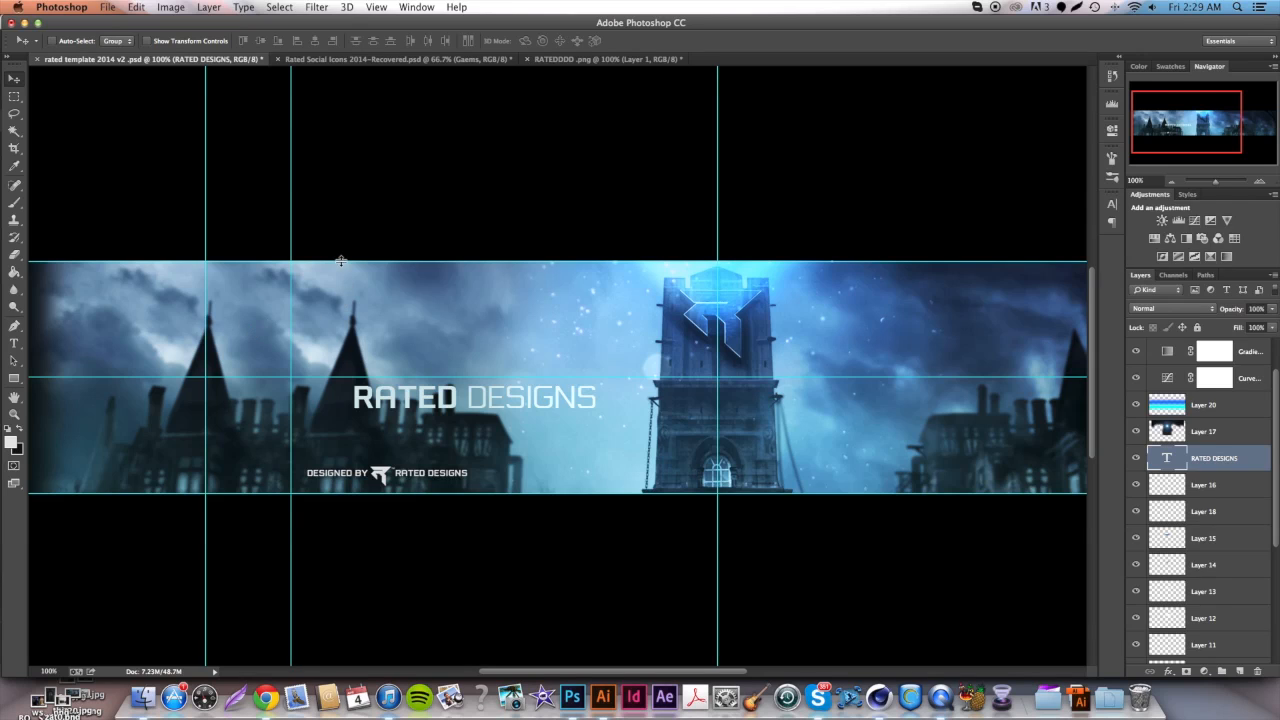
Check the text's placement across the whole banner and nudge RATED DESIGNS slightly back to the left.
scroll(337, 261, "left", 7)
scroll(337, 262, "right", 7)
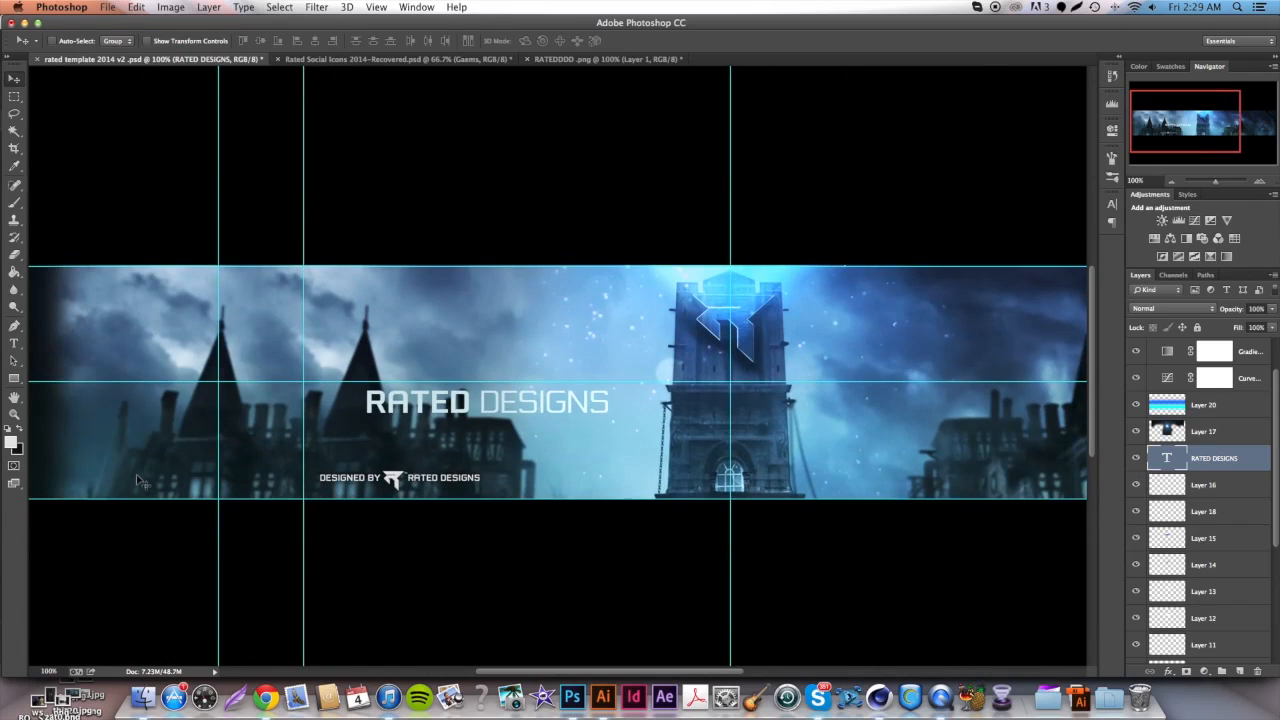
scroll(130, 485, "right", 4)
scroll(865, 324, "right", 11)
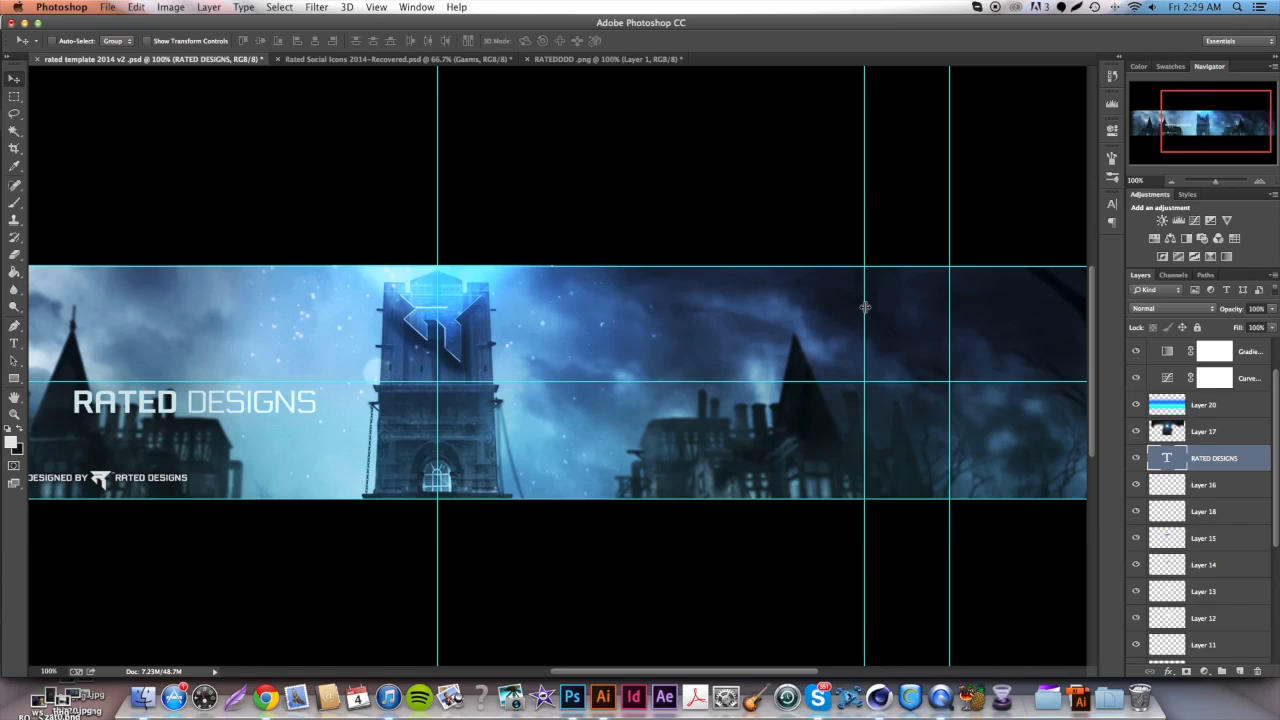
scroll(340, 316, "left", 5)
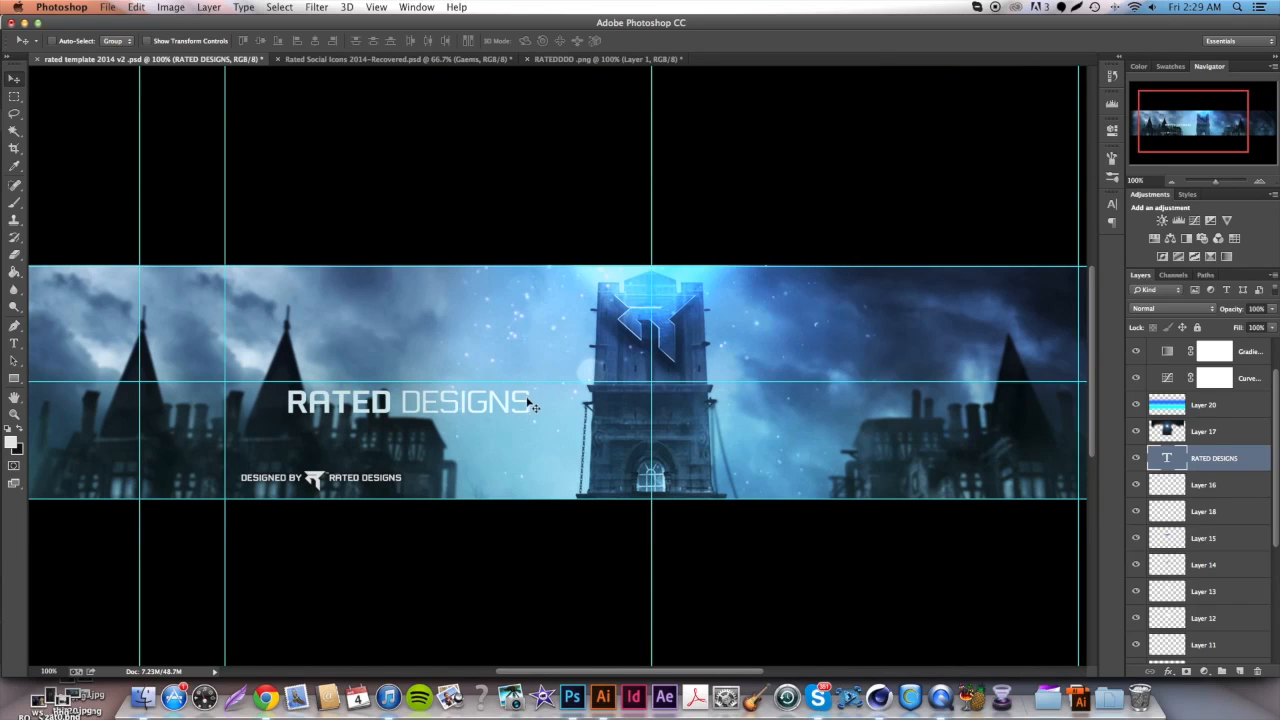
mouse_move(491, 411)
left_mouse_down()
mouse_move(486, 400)
mouse_move(483, 410)
left_mouse_up()
Draw a white rectangle about 990 by 110 px above Layer 16, from beyond the banner's left edge to just past the text, and nudge it down slightly.
left_click(20, 378)
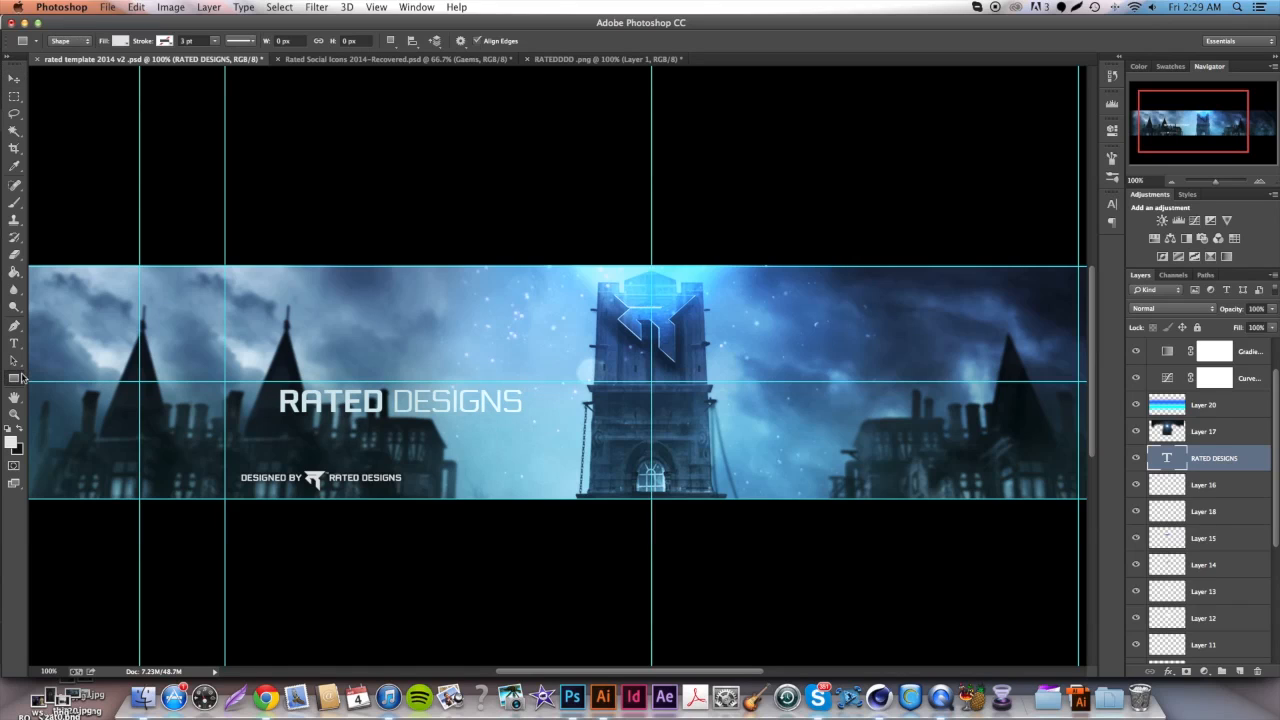
left_click(12, 442)
key("Return")
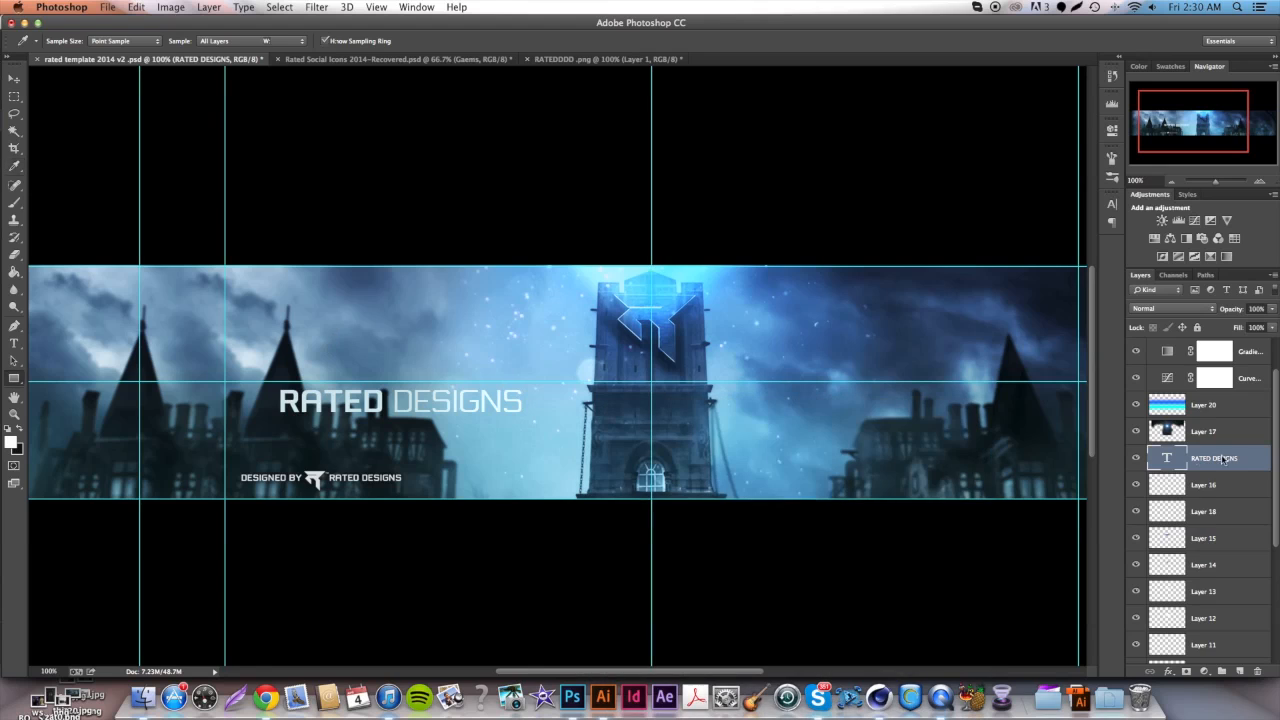
left_click(1160, 490)
scroll(131, 326, "left", 5)
left_click_drag(183, 351, 843, 425)
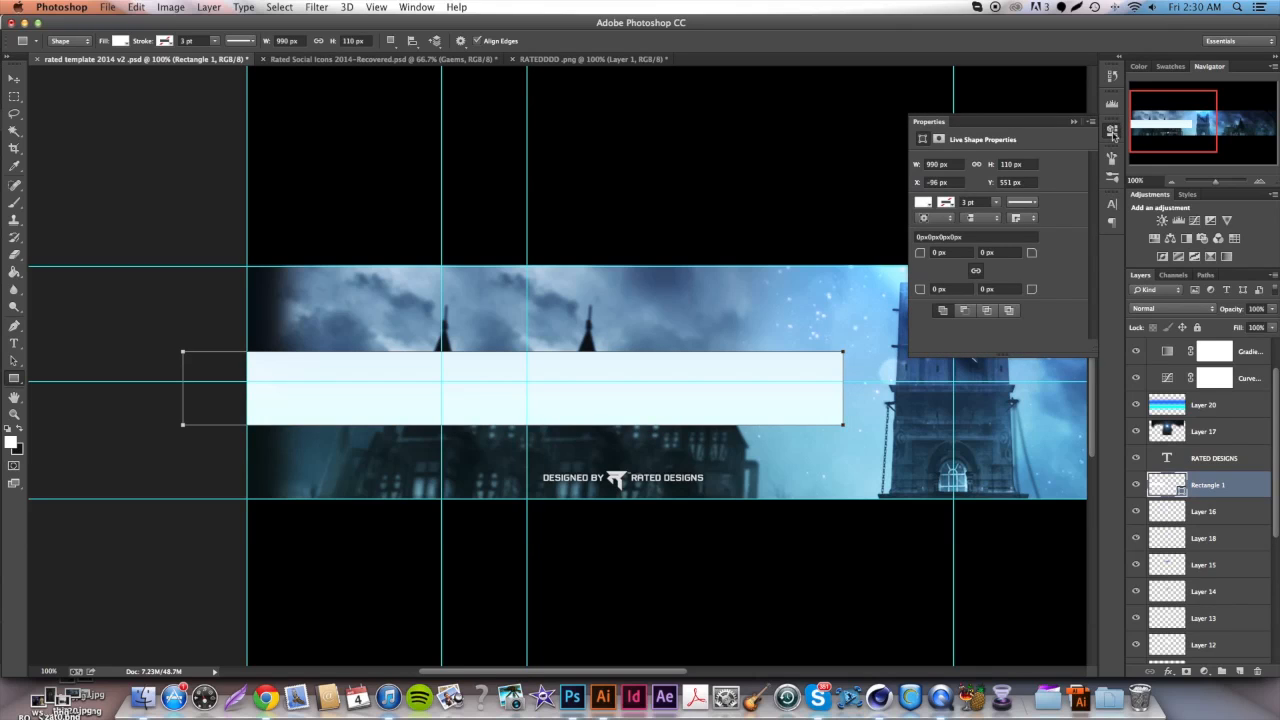
left_click(1112, 132)
key("v")
mouse_move(728, 430)
left_mouse_down()
mouse_move(726, 446)
mouse_move(729, 433)
left_mouse_up()
scroll(897, 477, "right", 5)
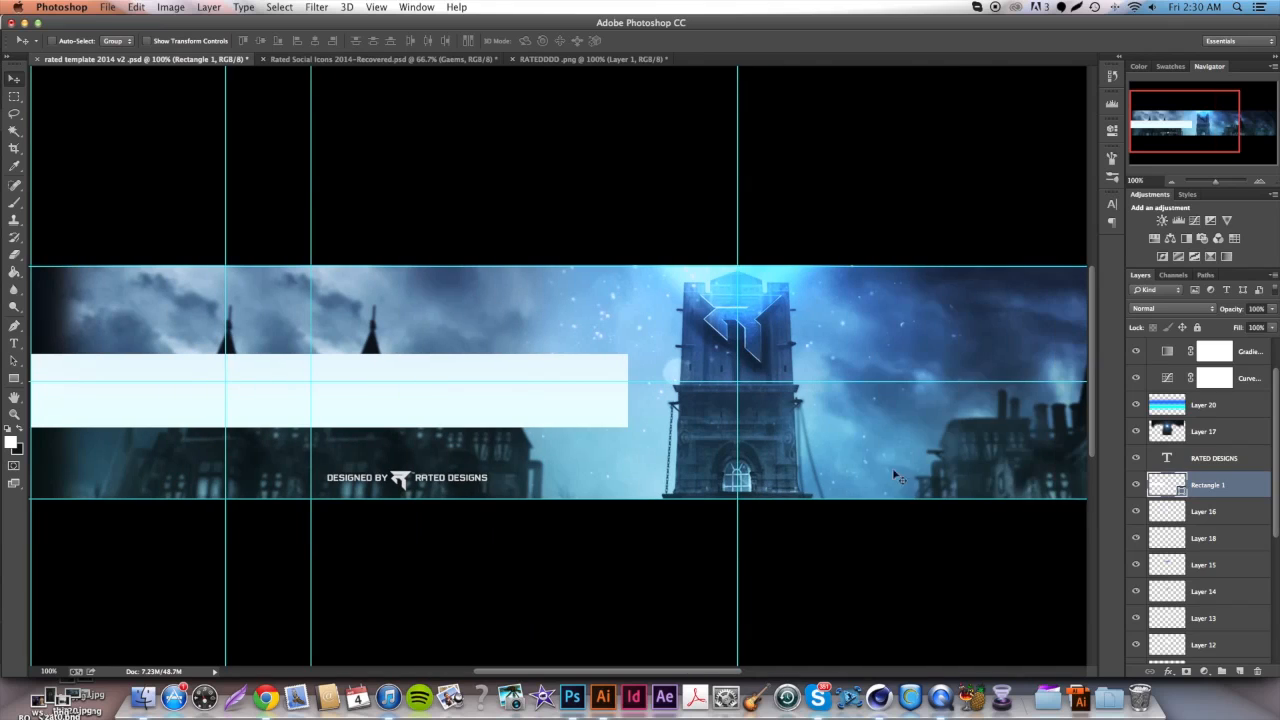
Rasterize the Rectangle 1 layer and set its opacity to 10%.
right_click(1222, 480)
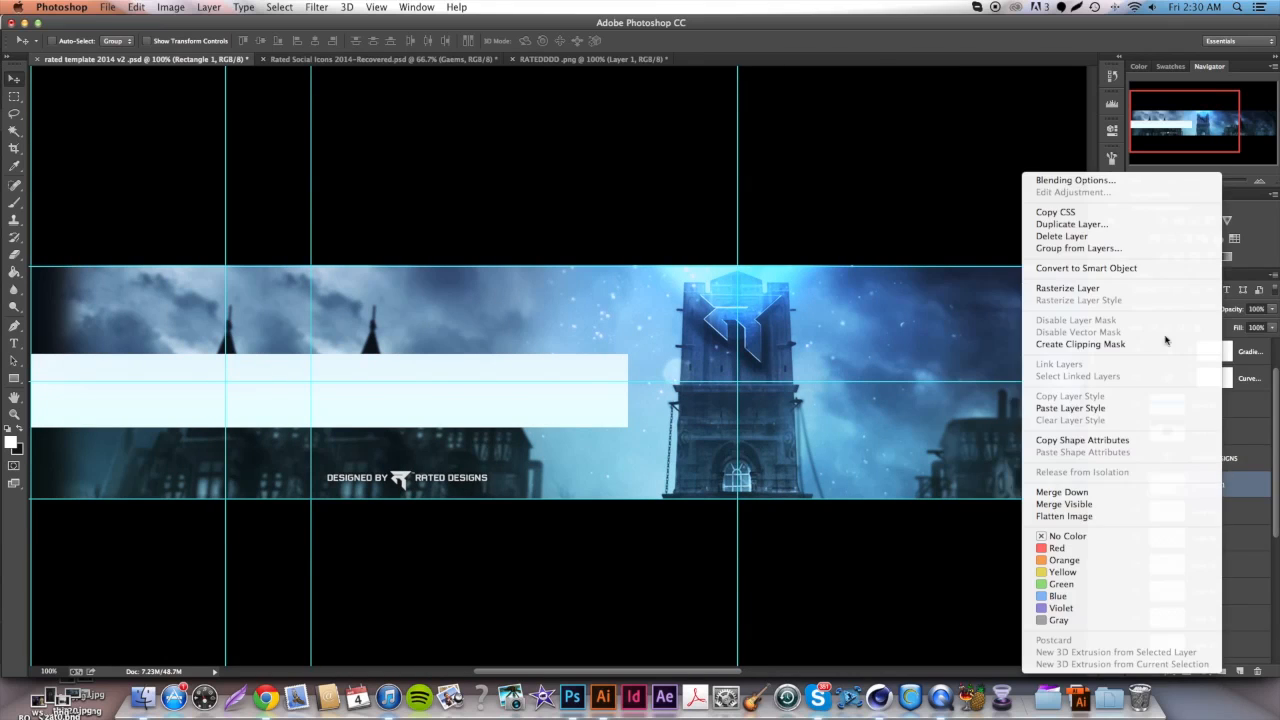
left_click(1120, 287)
left_click(1256, 309)
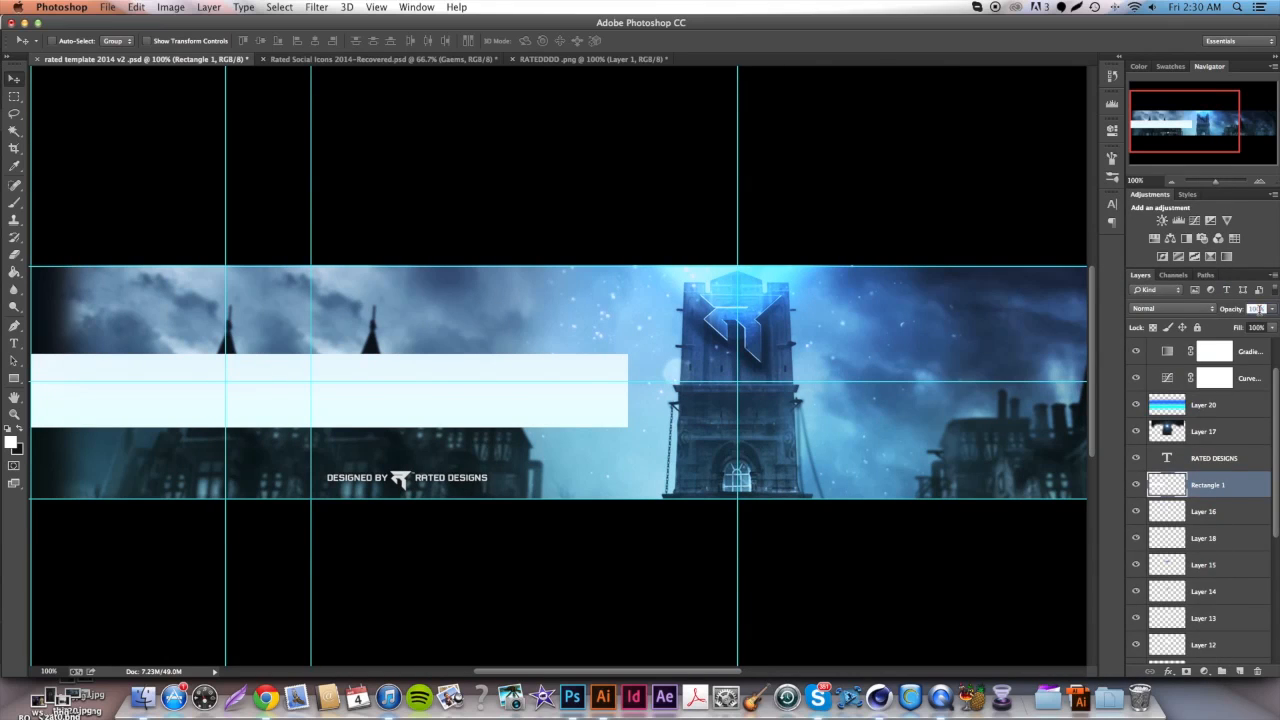
key("Return")
key("Return")
left_click(1258, 308)
type("10")
key("Return")
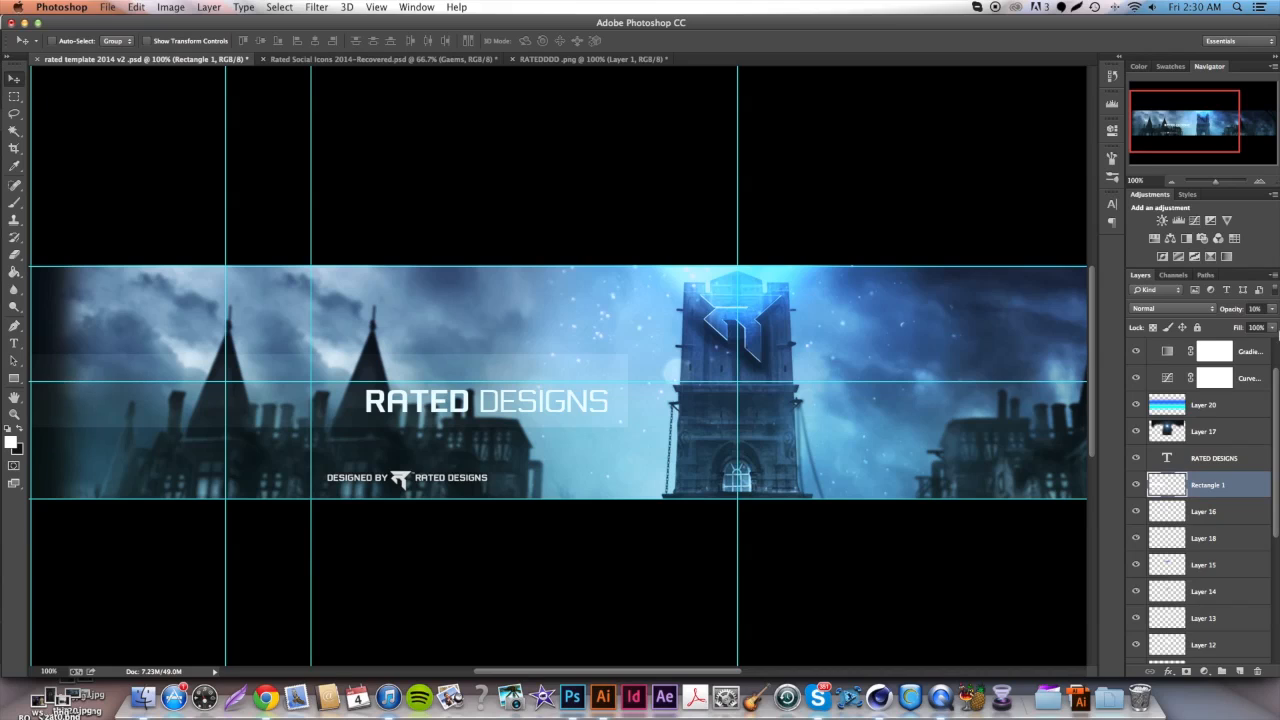
Move the RATED DESIGNS text up within the translucent band and recolor the word DESIGNS medium blue, hue 199.
left_click(1228, 460)
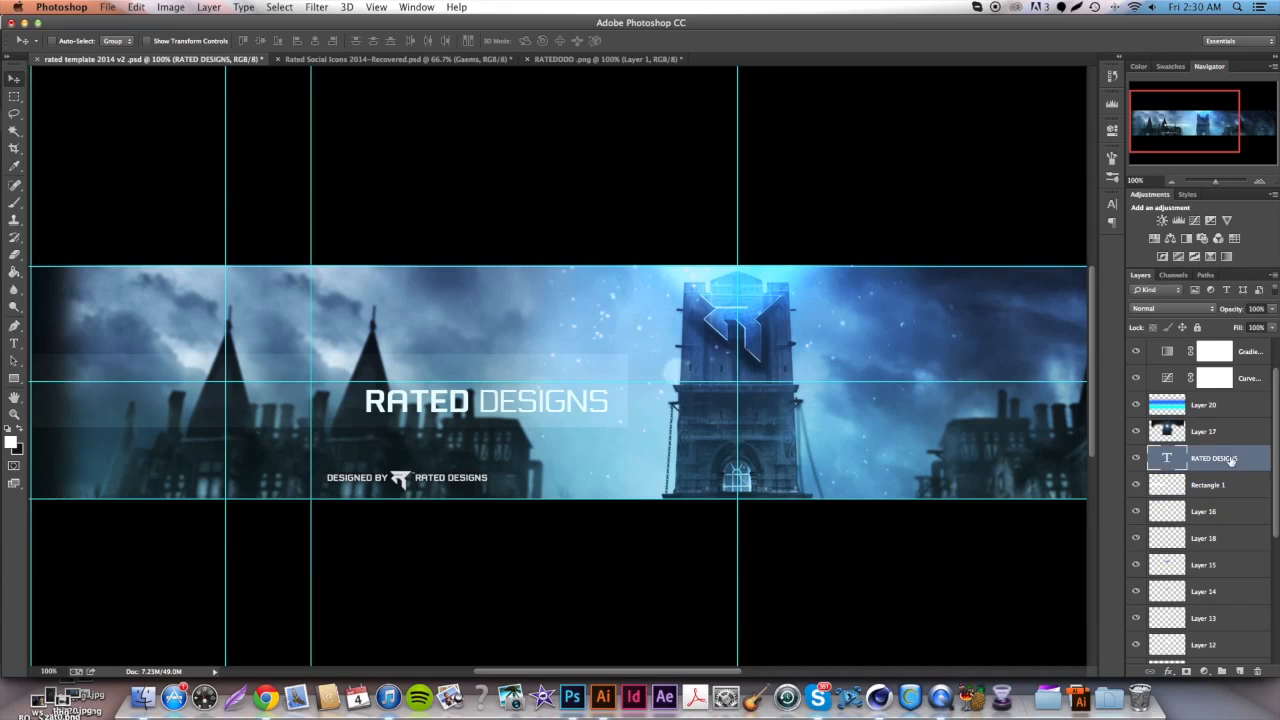
left_click_drag(470, 402, 464, 376)
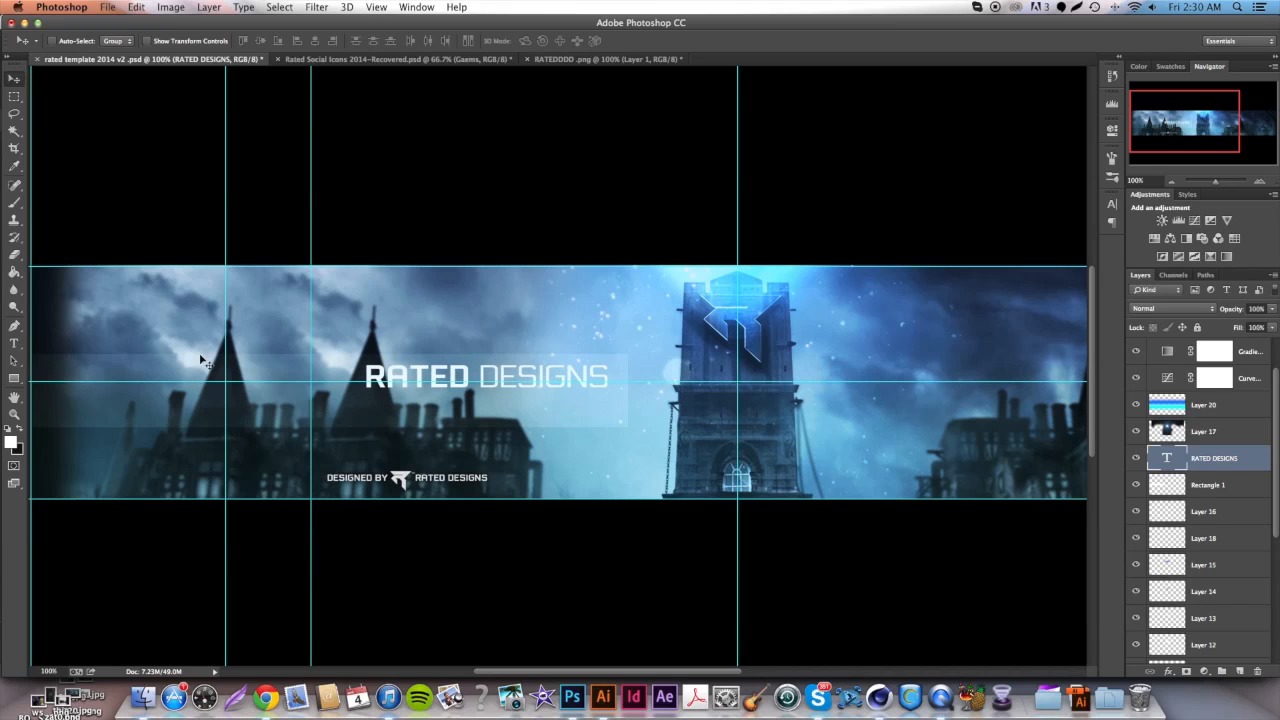
left_click(14, 343)
key("t")
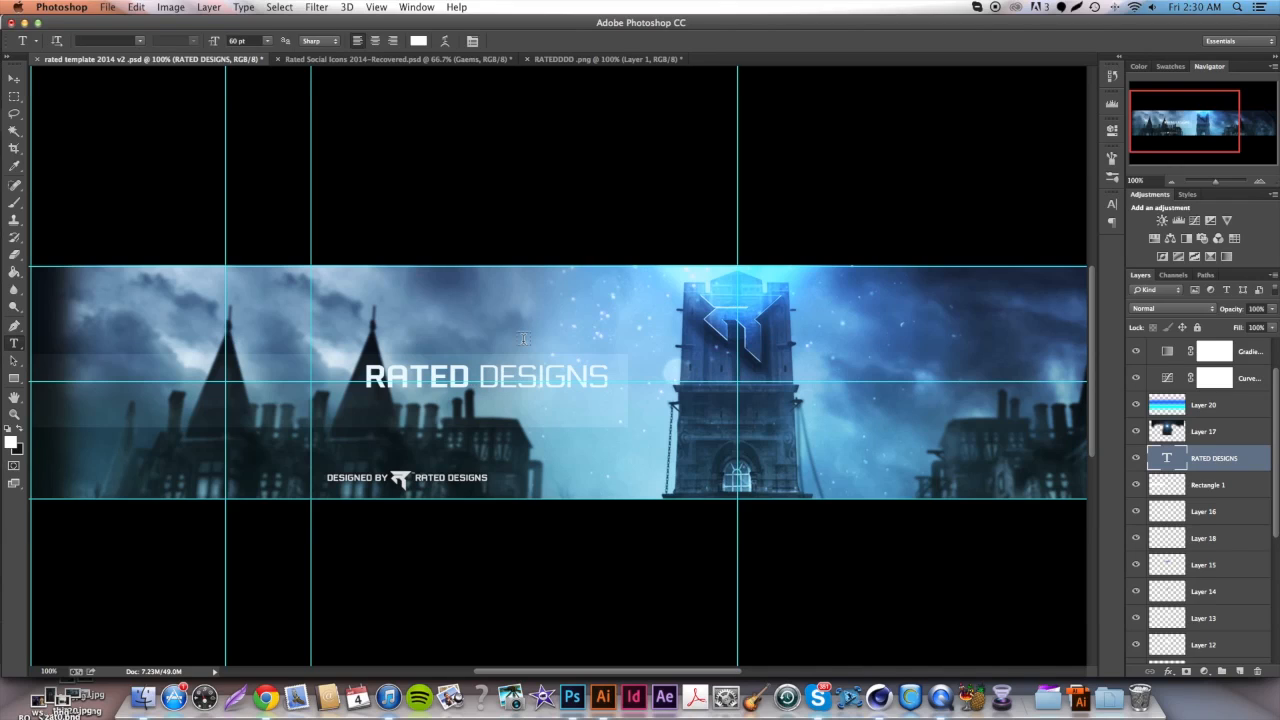
left_click(472, 377)
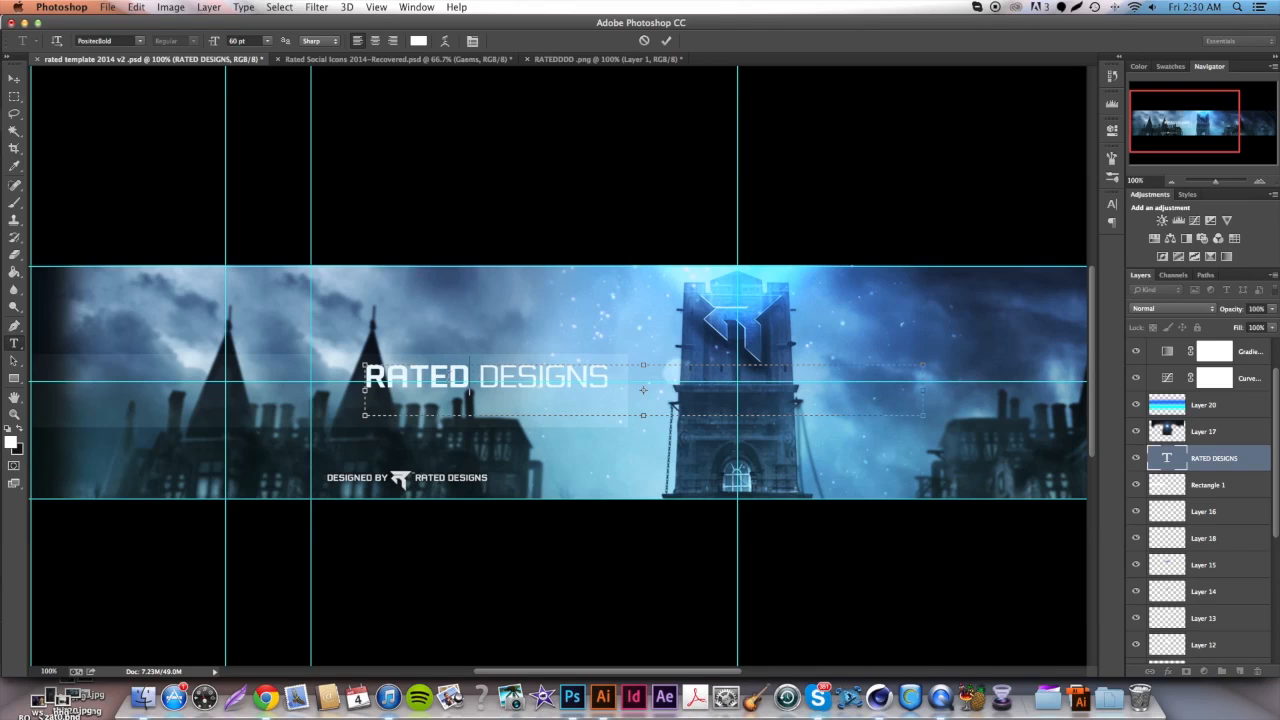
double_click(469, 390)
left_click_drag(484, 383, 708, 389)
left_click(12, 443)
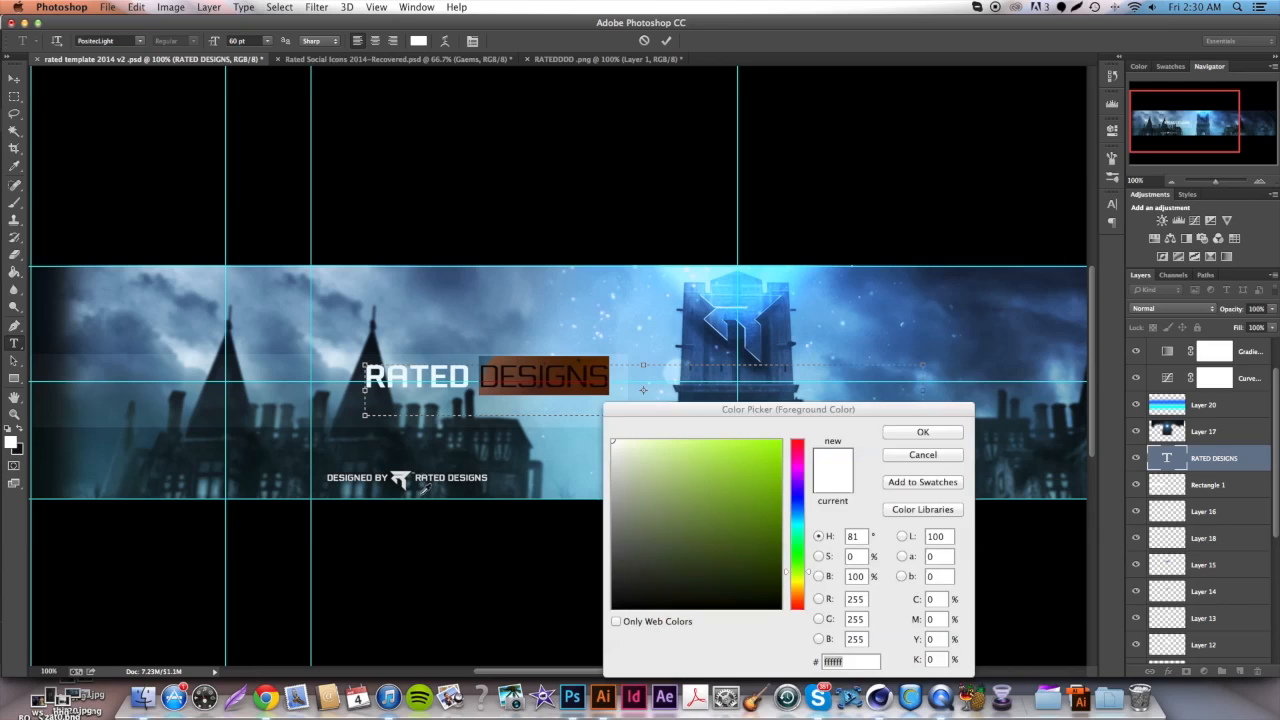
left_click_drag(799, 526, 800, 517)
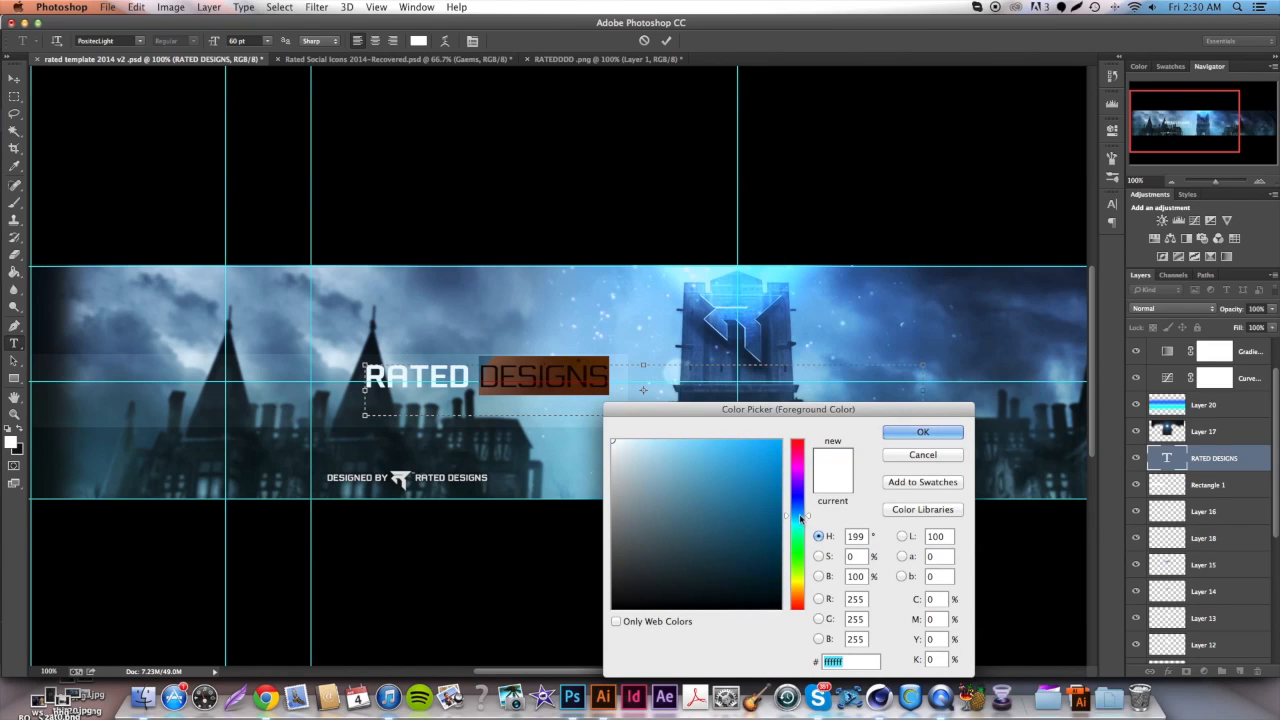
left_click_drag(769, 468, 744, 468)
key("Return")
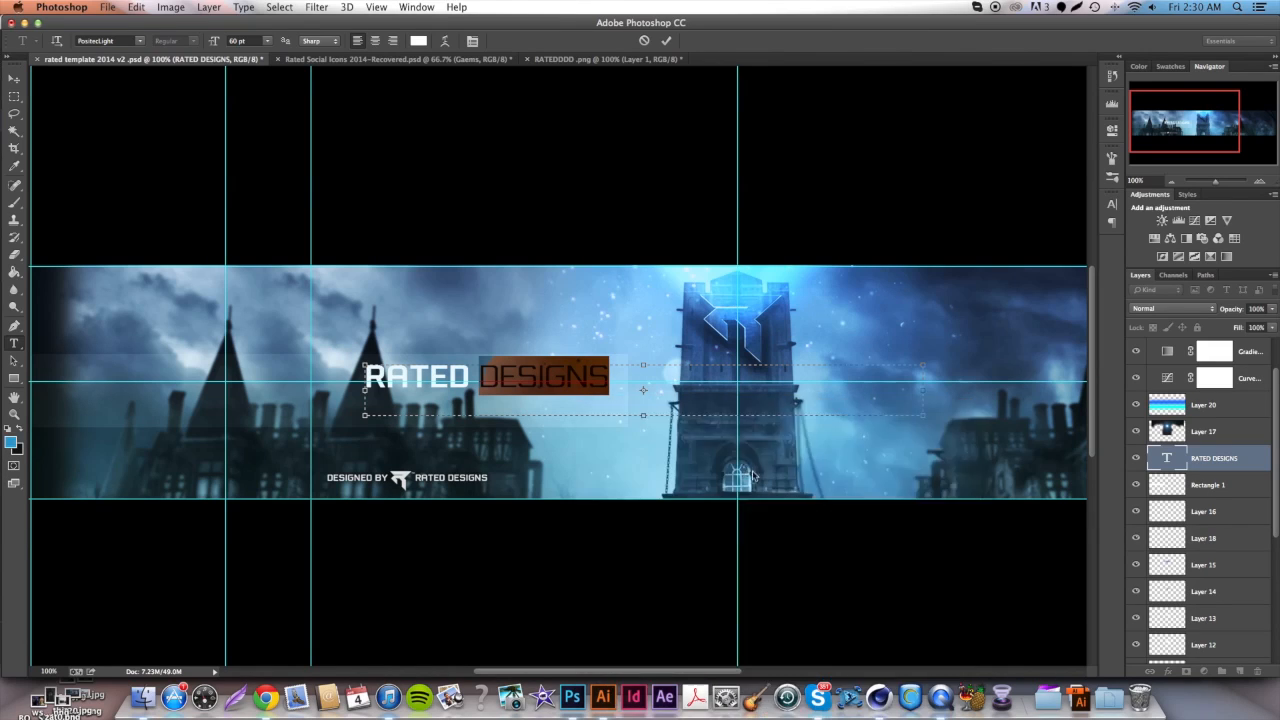
left_click(640, 391)
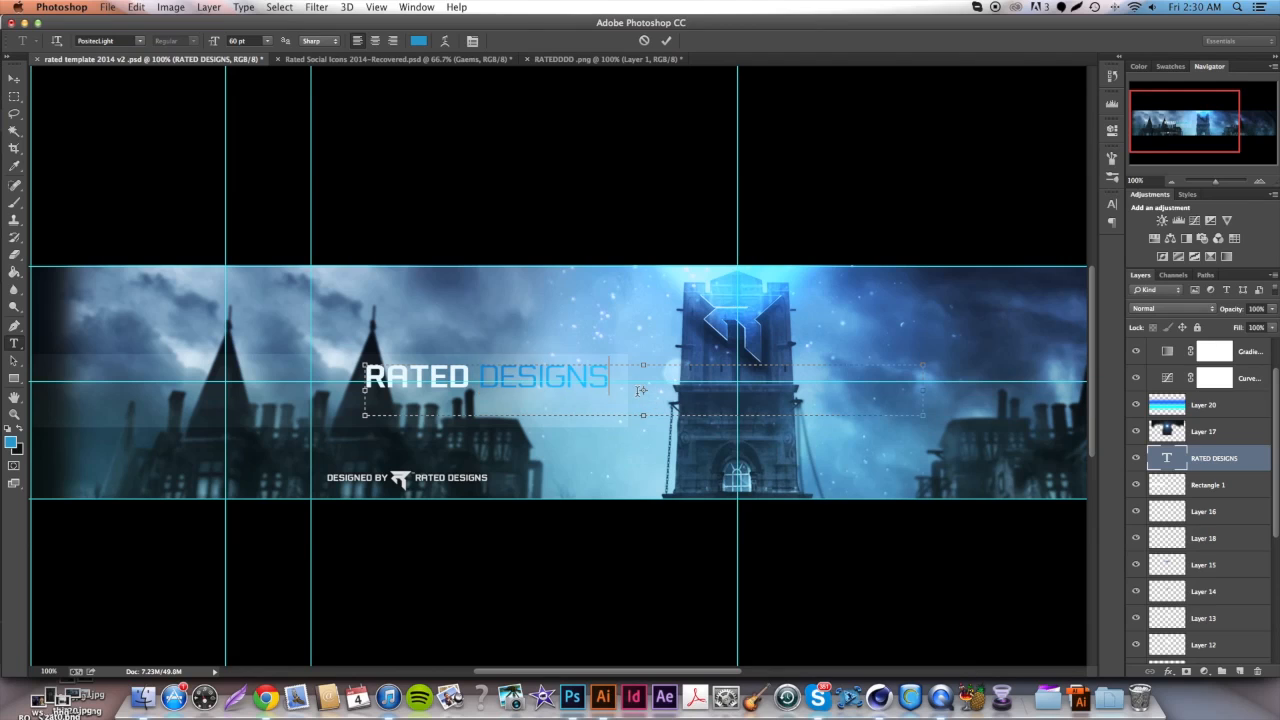
left_click(16, 82)
Add a drop shadow to the RATED DESIGNS text layer.
left_click(1169, 672)
left_click(1185, 652)
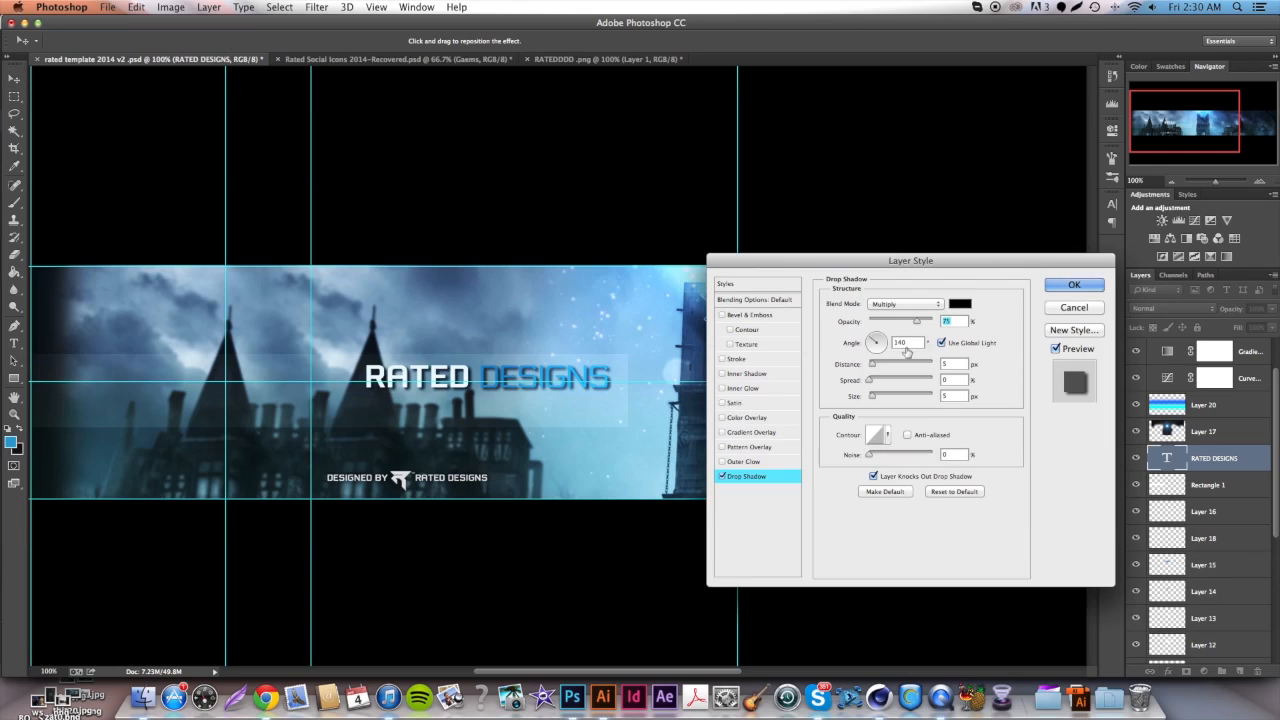
Try a drop shadow with distance 0 px, spread 20%, size 5 px and opacity 50%.
double_click(951, 365)
type("0")
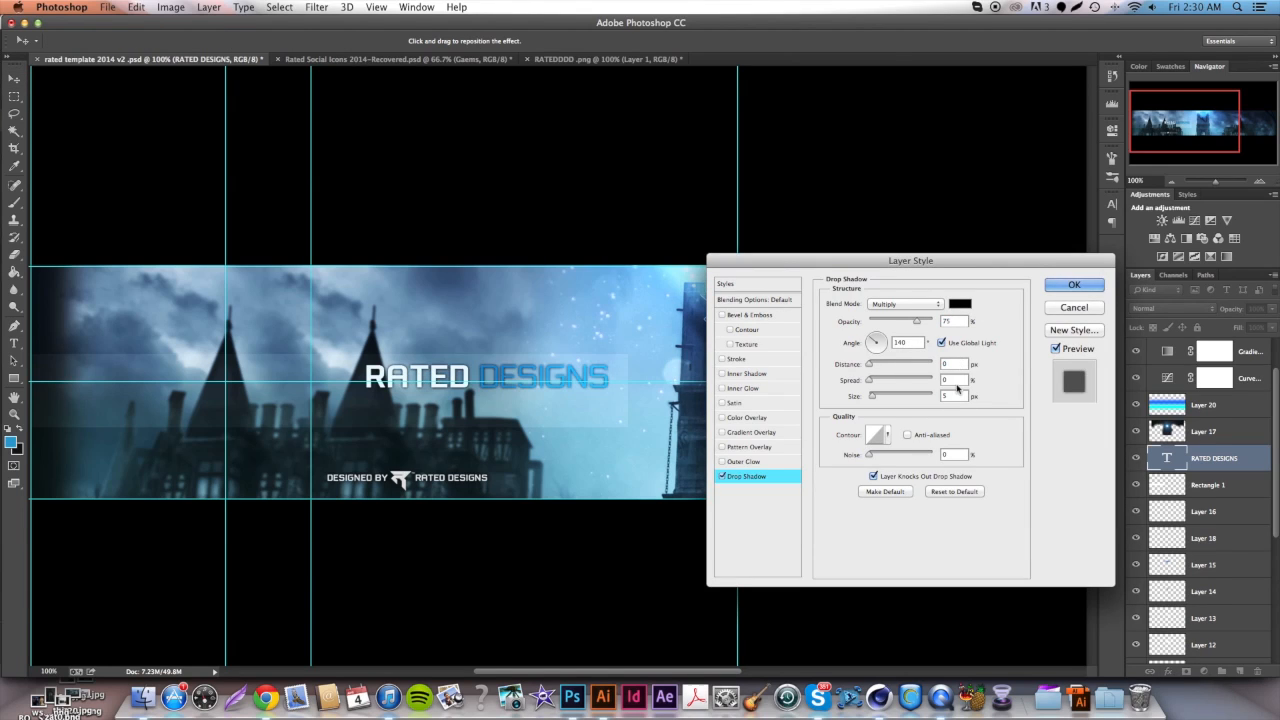
type("20")
key("Tab")
type("10")
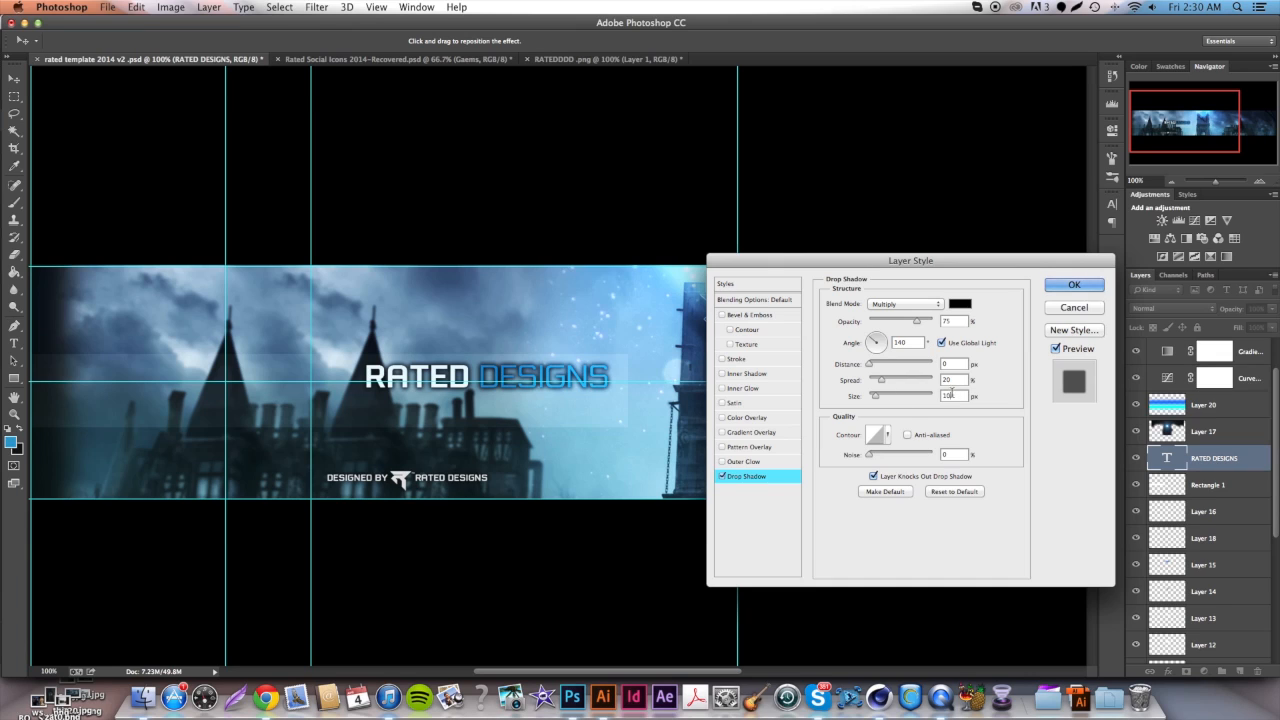
left_click_drag(951, 394, 855, 392)
type("5")
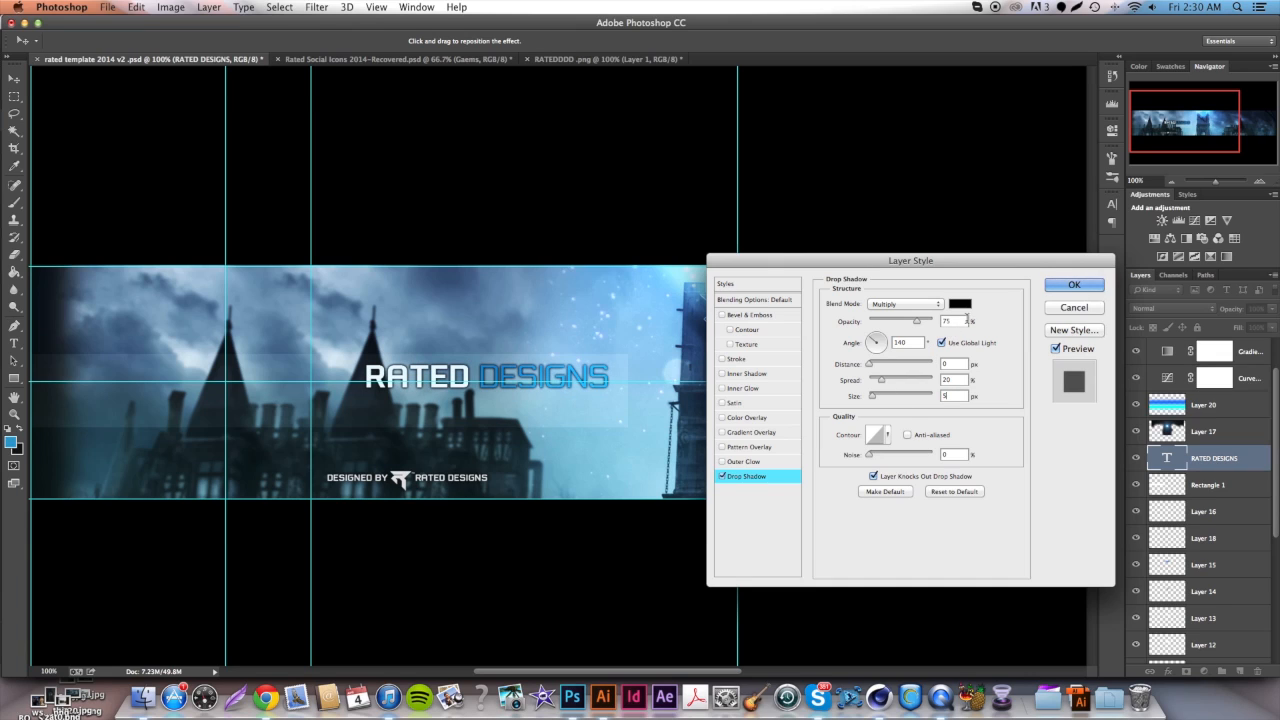
type("50")
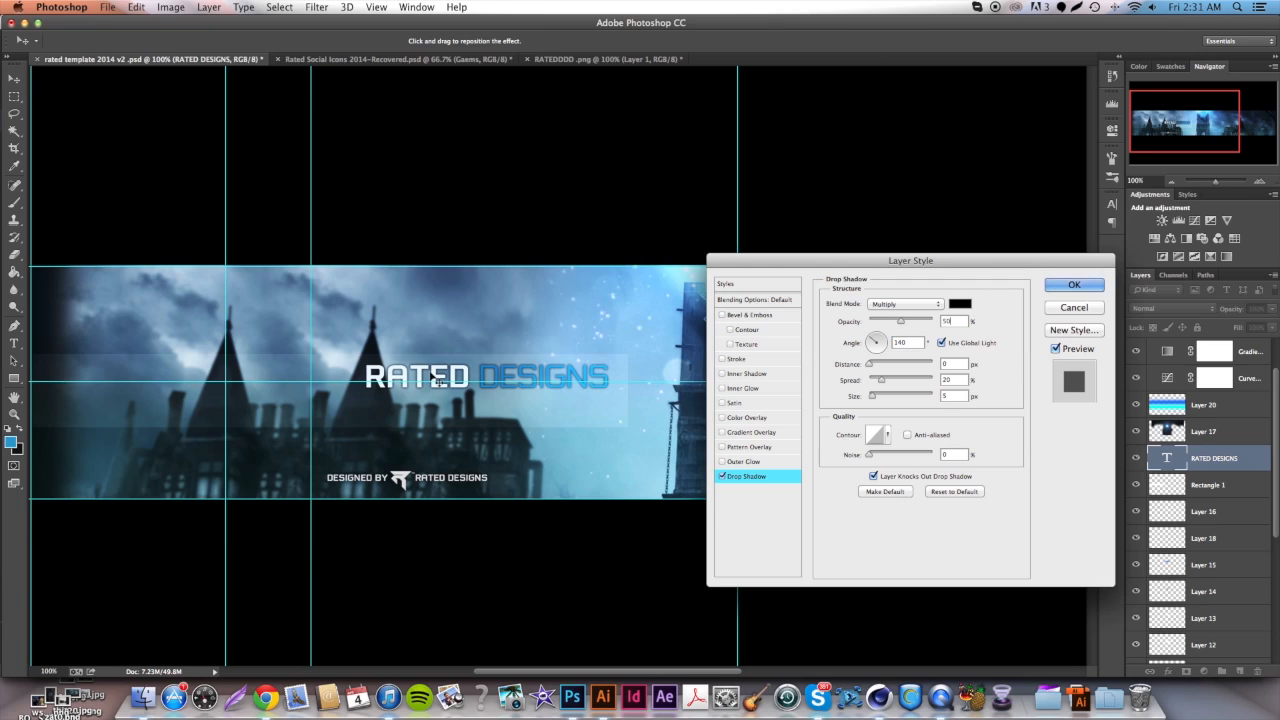
Reset the drop shadow to its defaults and try distance 3 px, size 1 px and opacity 50%.
left_click(965, 493)
type("1")
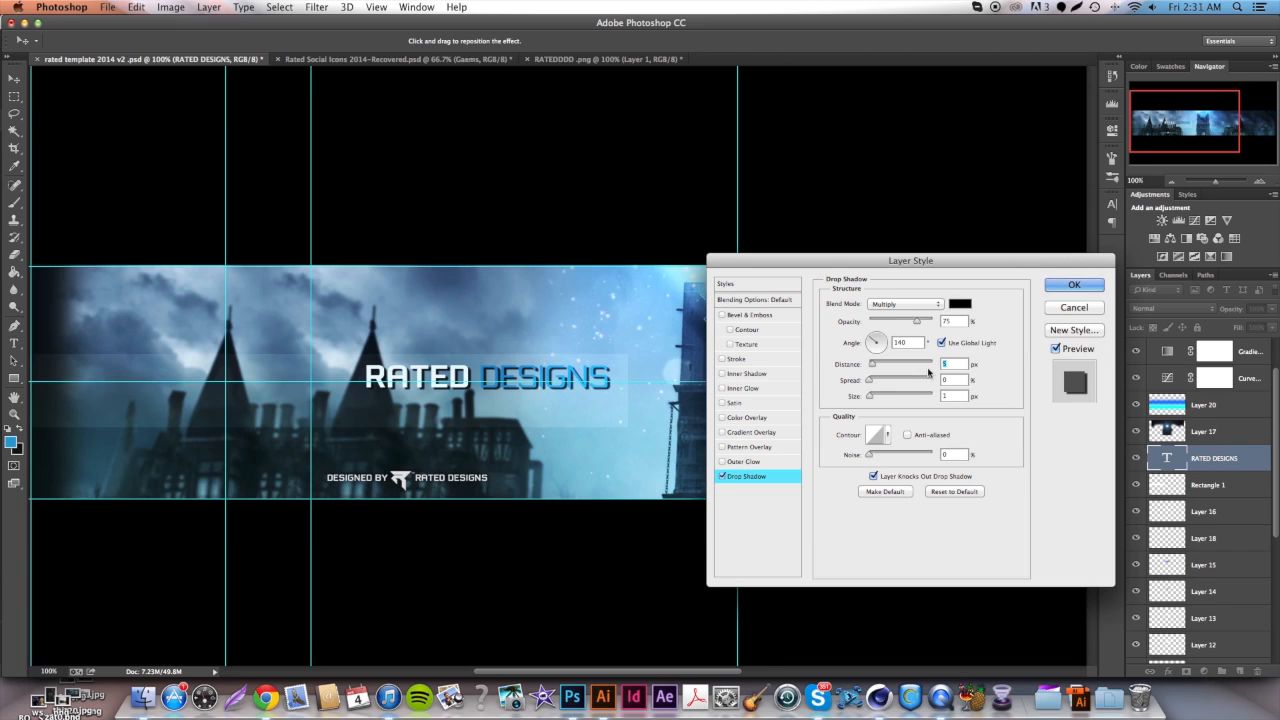
left_click_drag(966, 322, 924, 327)
type("50")
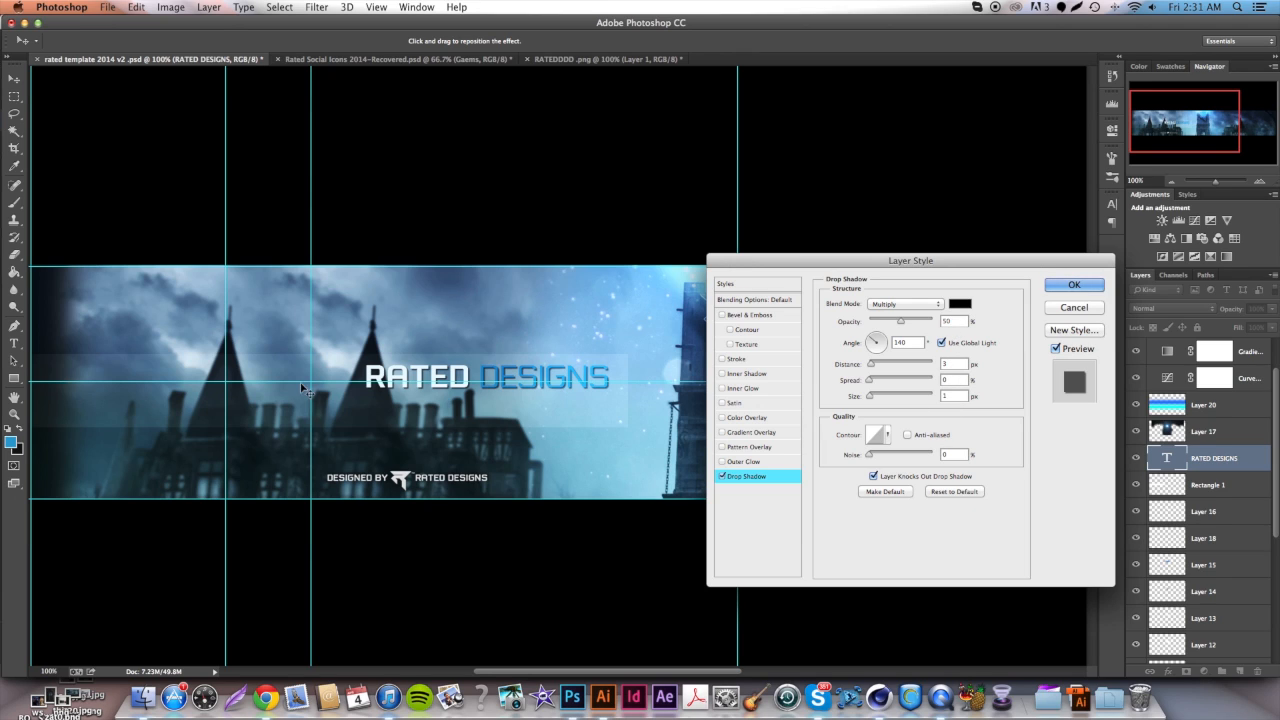
Add a bevel and emboss to the text with size 0 px, global light off, altitude 0 and angle 119.
left_click(773, 318)
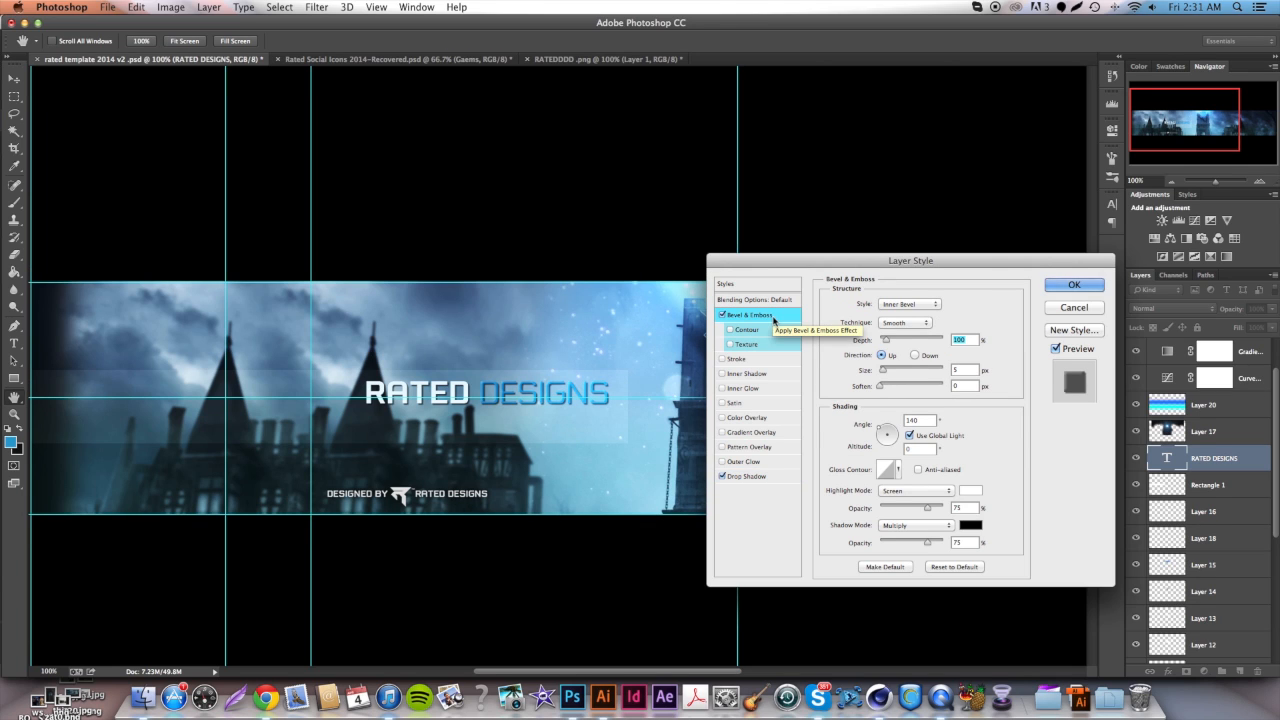
left_click_drag(883, 371, 876, 373)
left_click(909, 436)
type("0")
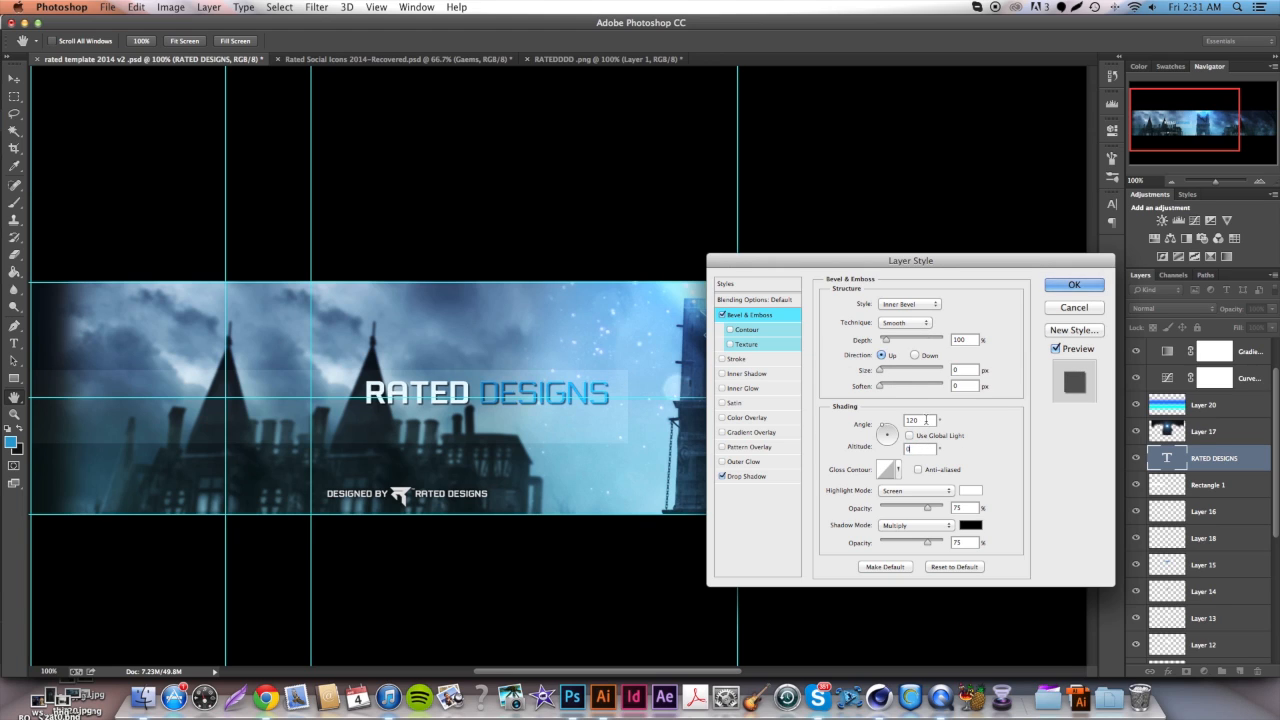
left_click_drag(928, 420, 777, 423)
type("119")
Add an inner shadow with distance 1 px, size 1 px, angle 90 without global light and opacity 100%.
left_click(756, 377)
left_click_drag(945, 365, 873, 369)
type("11")
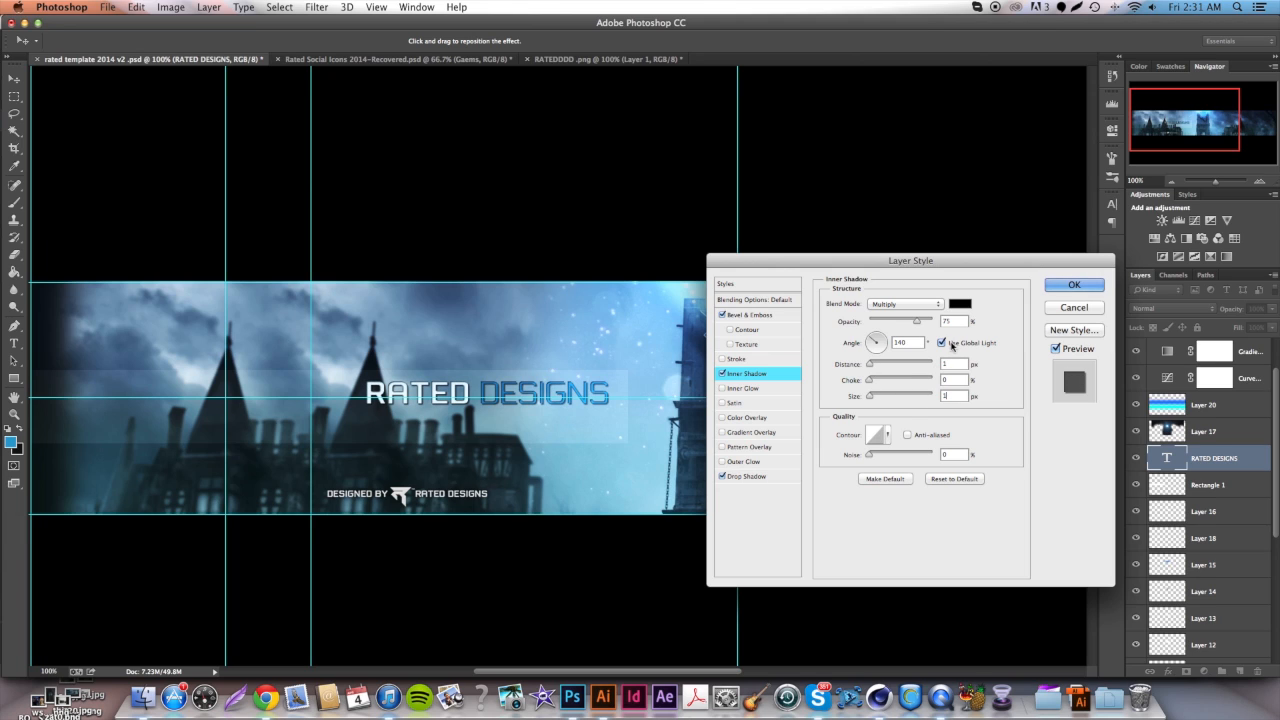
left_click(906, 342)
type("90")
left_click_drag(918, 328, 934, 322)
Try a light teal color for the inner shadow, sampled from the banner.
left_click(959, 303)
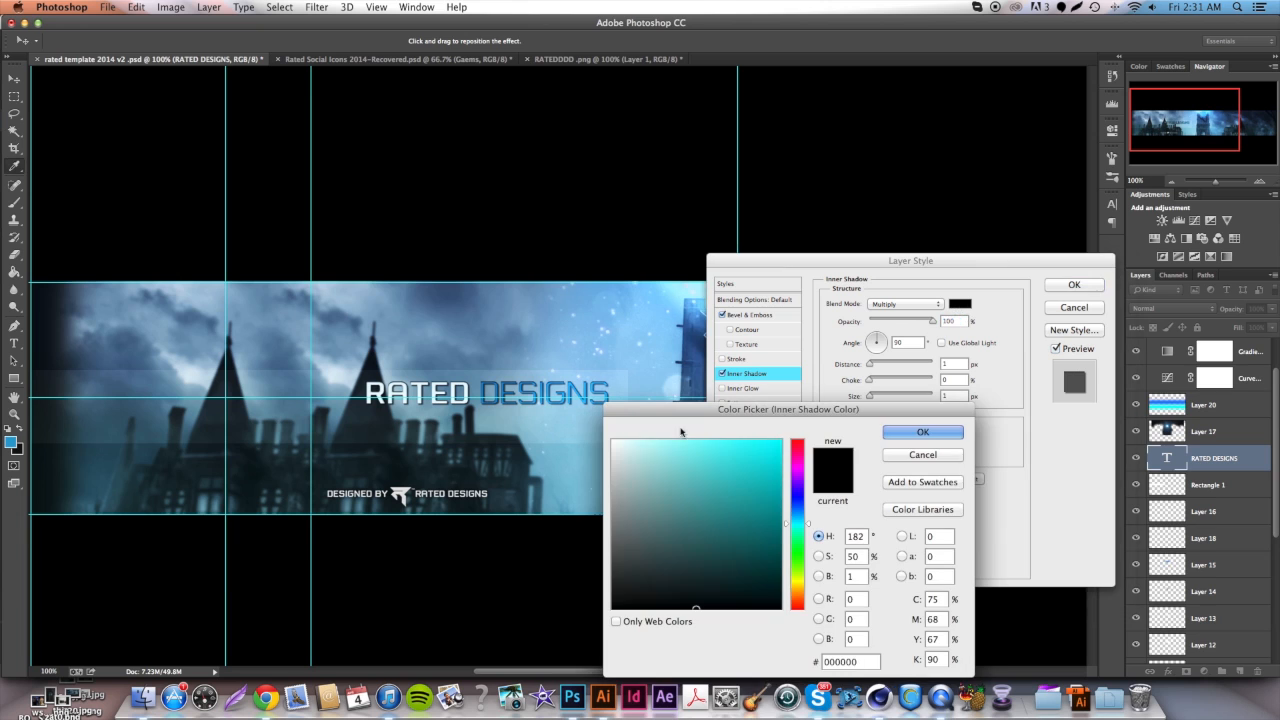
left_click(445, 333)
key("Return")
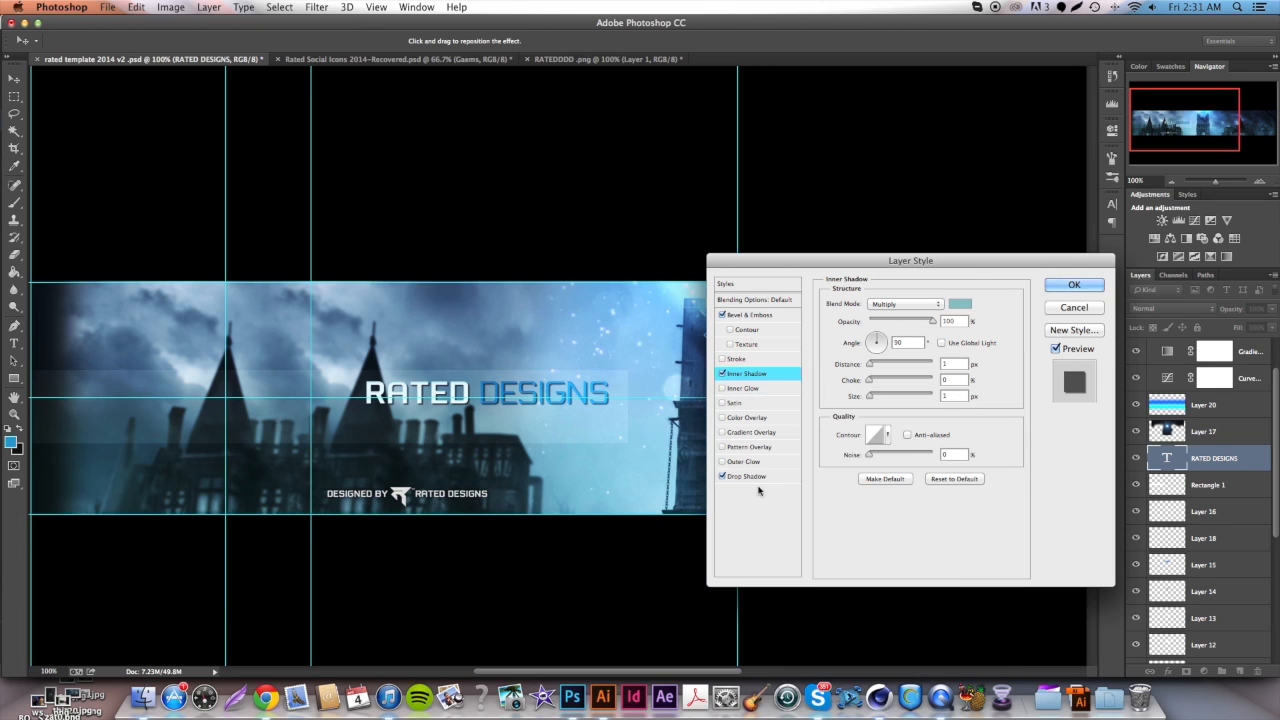
Make the inner shadow white with Overlay blend mode and 50% opacity, and apply the layer style.
left_click(959, 303)
left_click(591, 435)
key("Return")
left_click(905, 303)
left_click(895, 399)
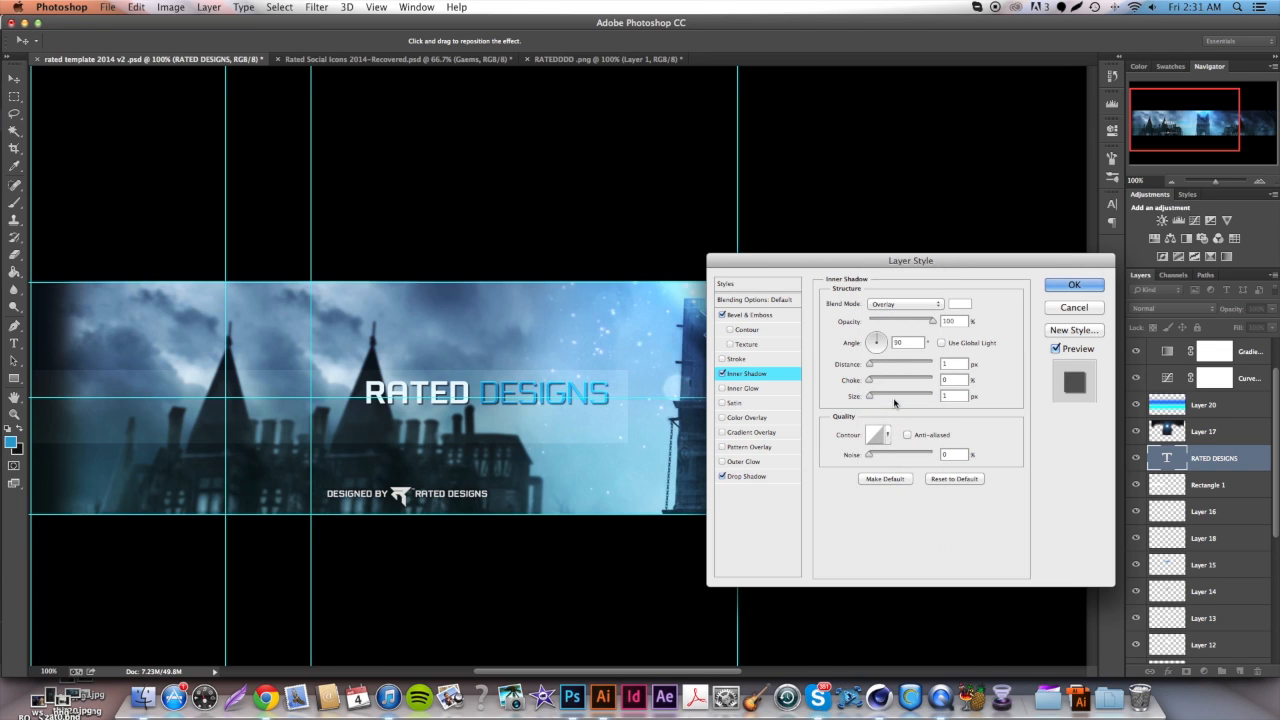
left_click_drag(962, 323, 892, 323)
type("50")
key("Return")
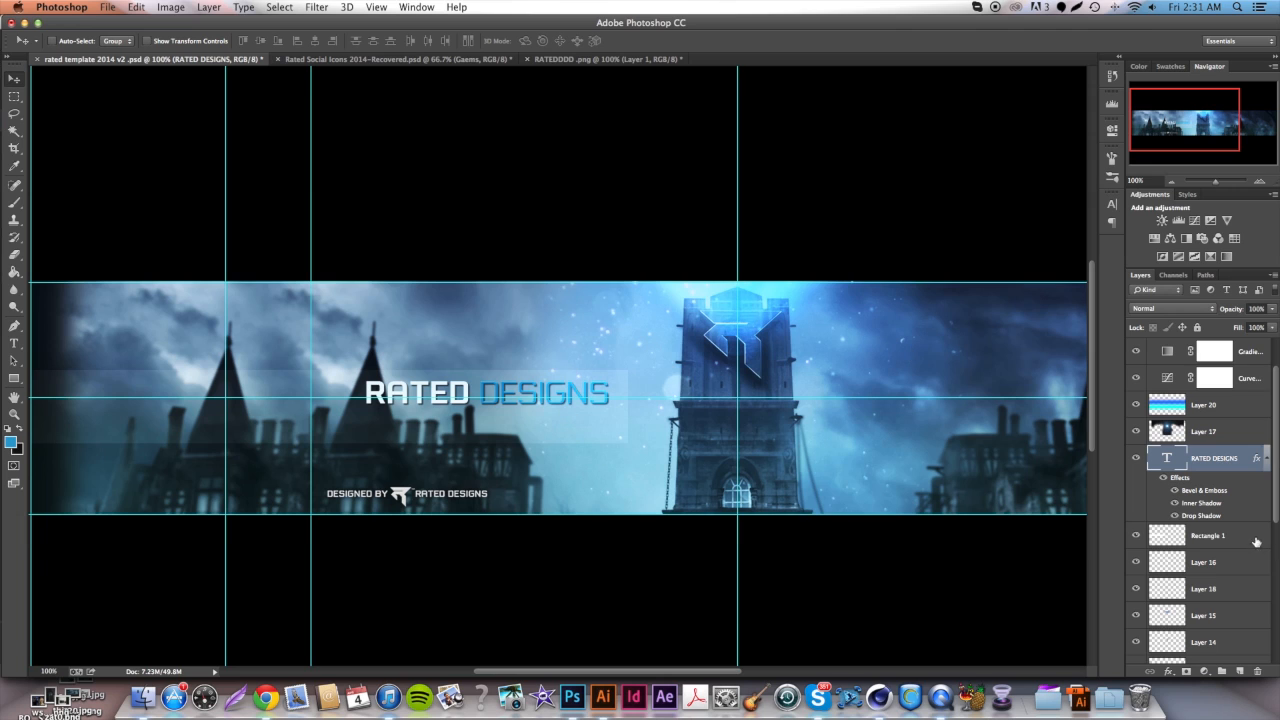
Collapse the effects list of the RATED DESIGNS layer, reopen its drop shadow settings and set the distance to 2 px.
left_click(1265, 457)
left_click(1168, 671)
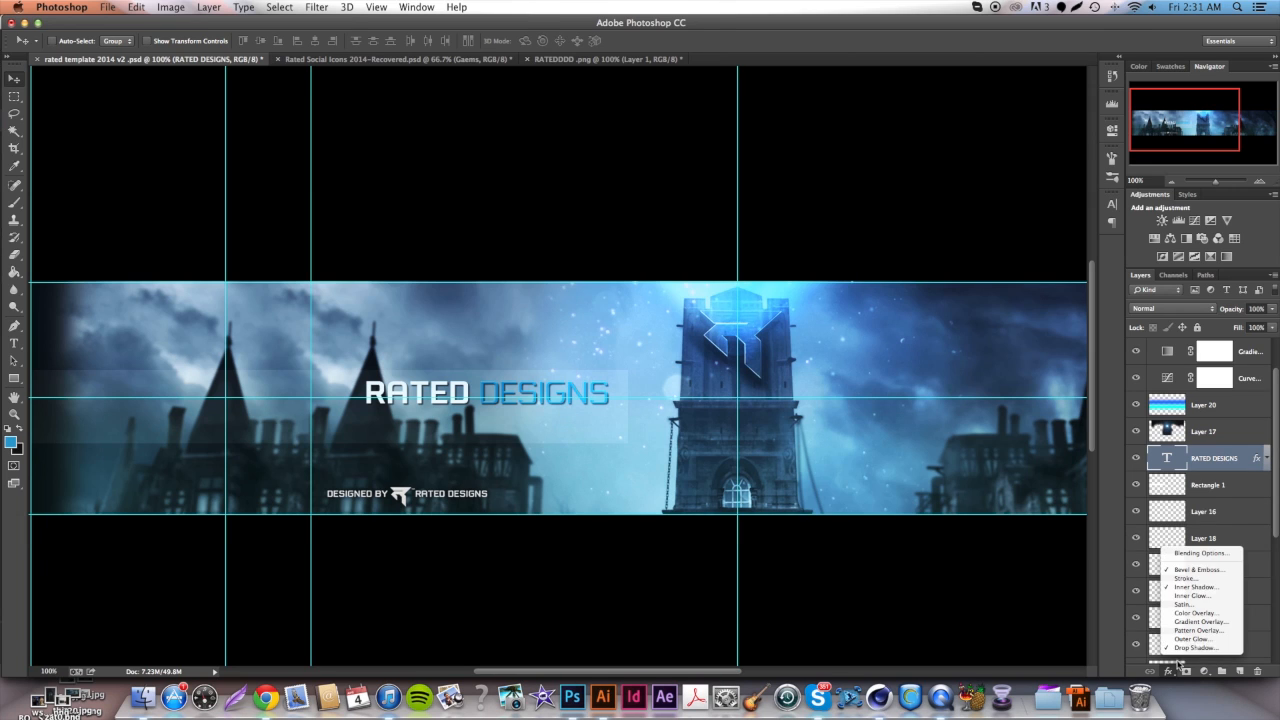
left_click(1190, 648)
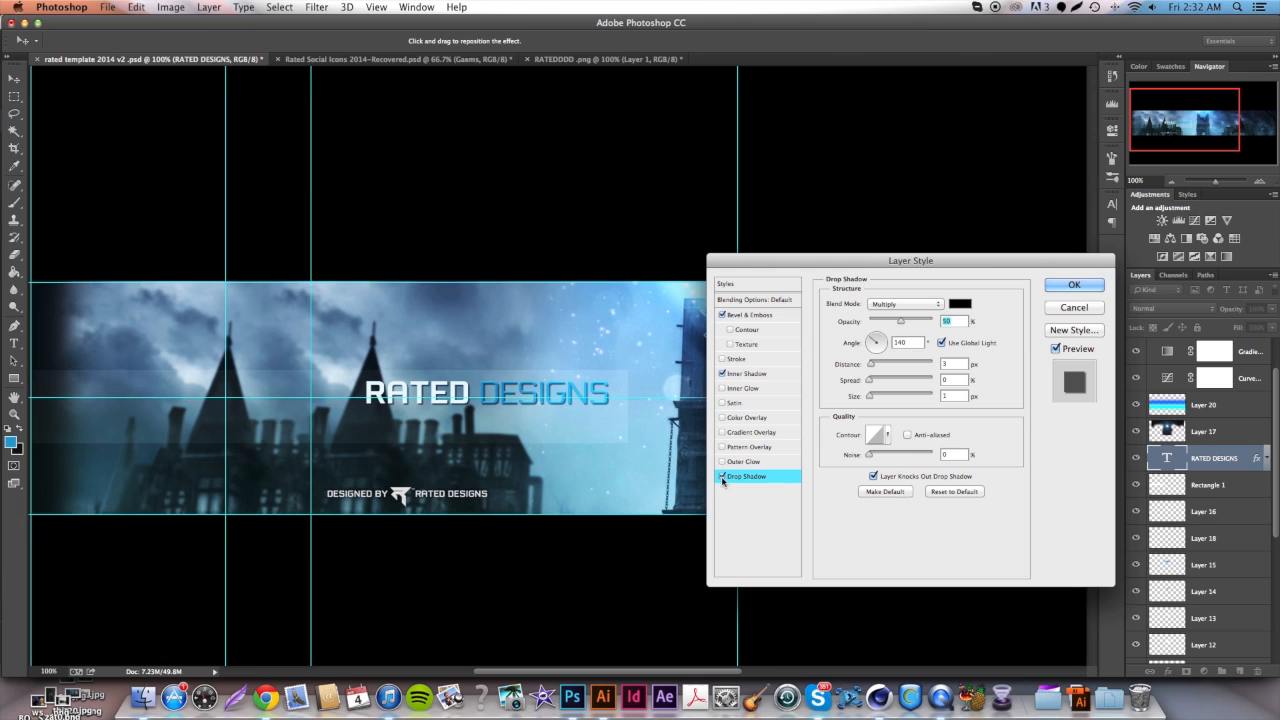
double_click(955, 364)
type("2")
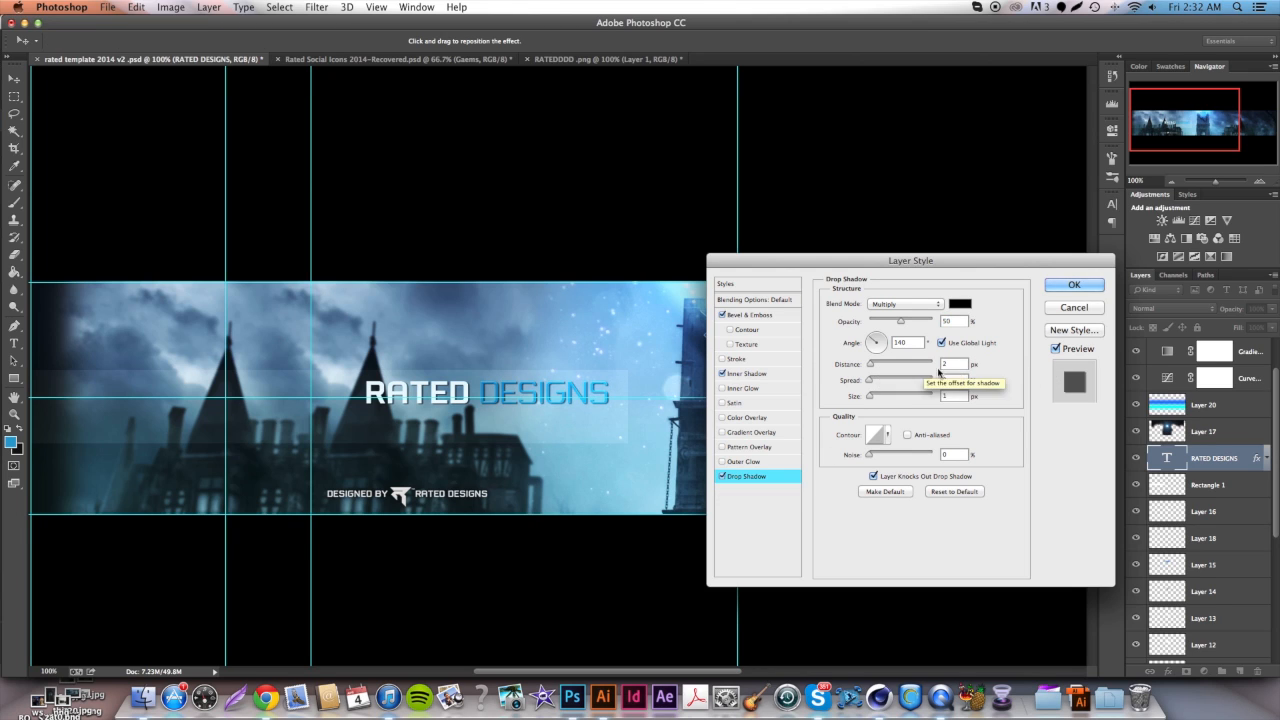
Reset the drop shadow to its defaults, set distance 0 px, spread 10% and opacity 50%, and apply the style.
left_click(952, 491)
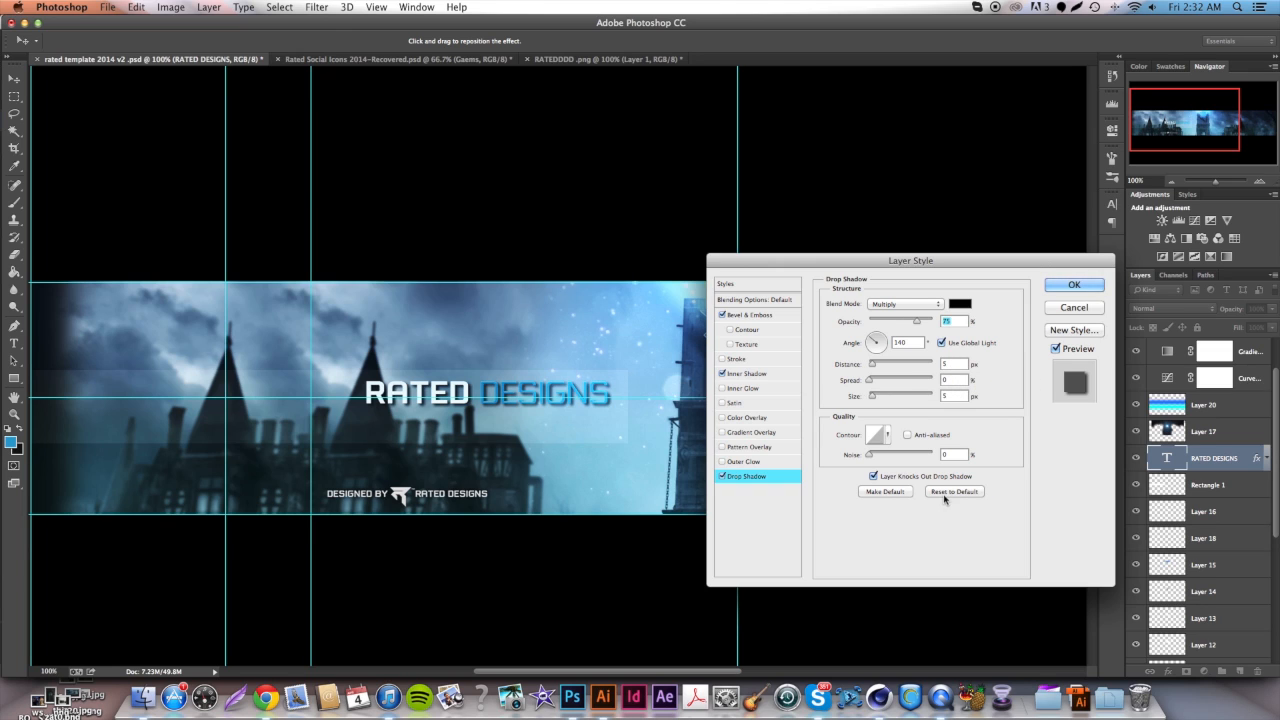
type("0")
left_click_drag(955, 364, 907, 387)
type("20")
key("Tab")
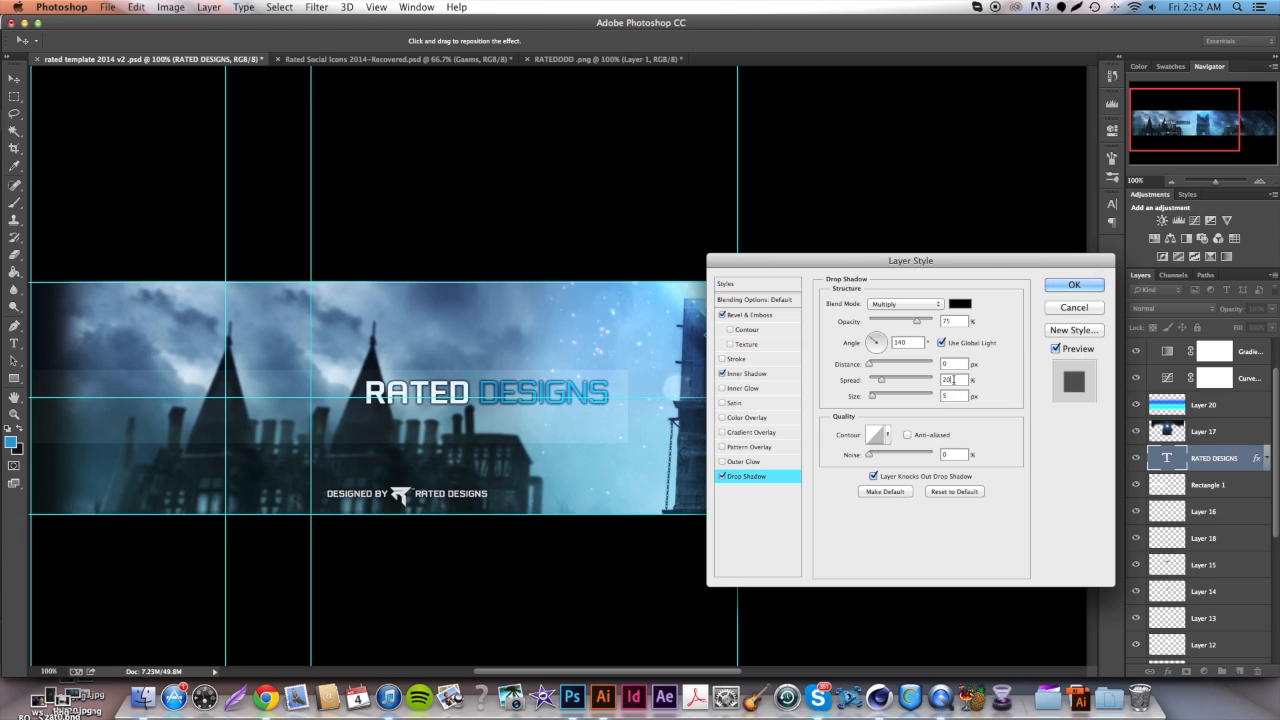
left_click_drag(957, 379, 942, 379)
type("1")
left_click_drag(921, 322, 973, 324)
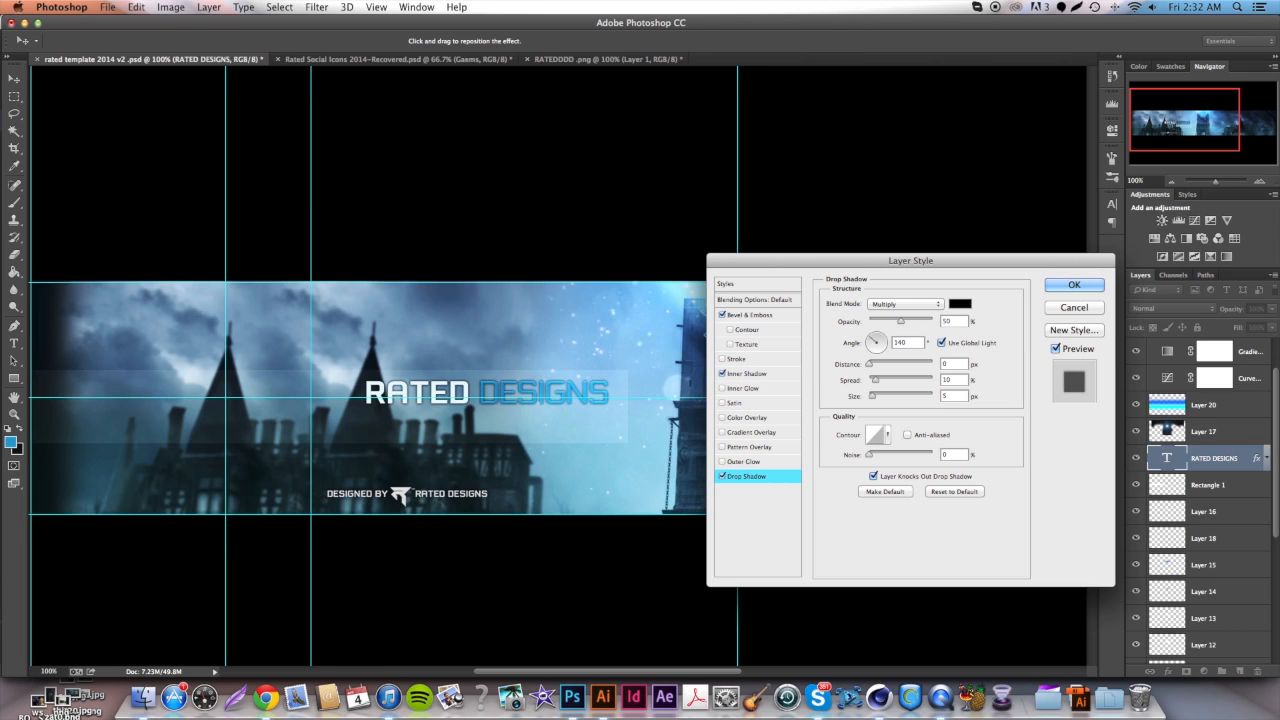
key("Return")
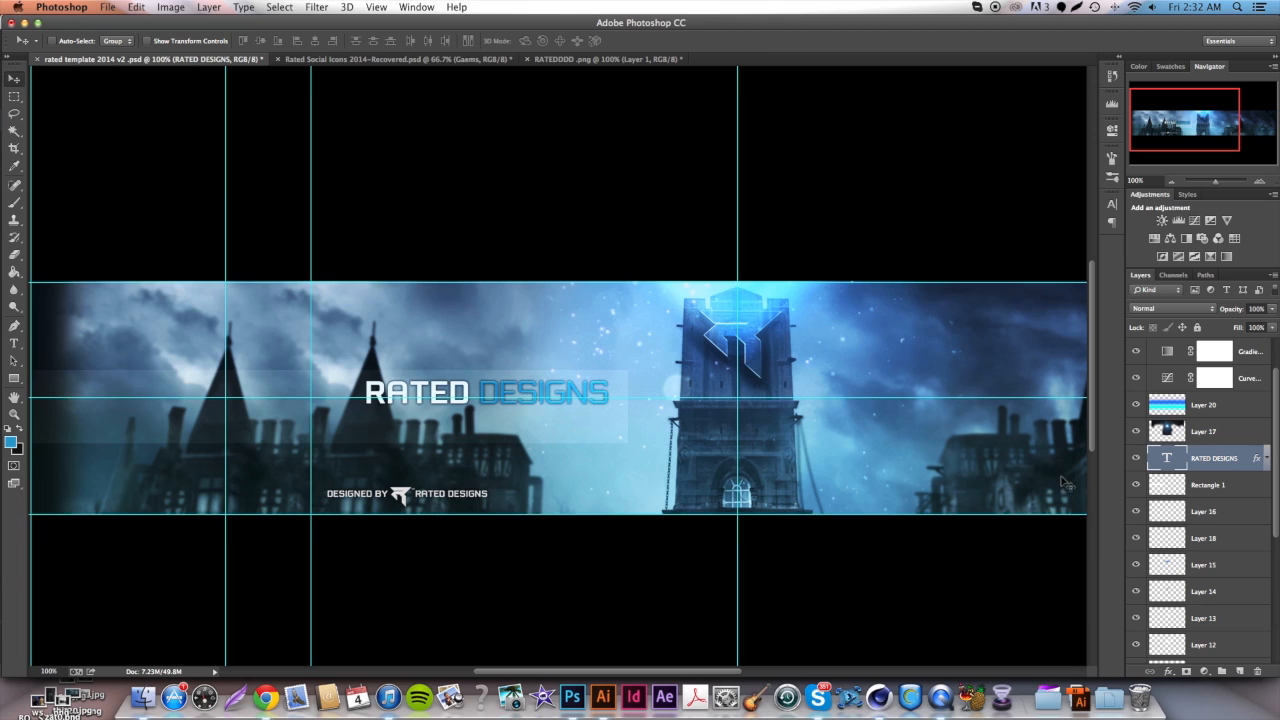
Try the RATED DESIGNS layer above Layer 17 and return it below that layer.
left_click_drag(1225, 451, 1226, 424)
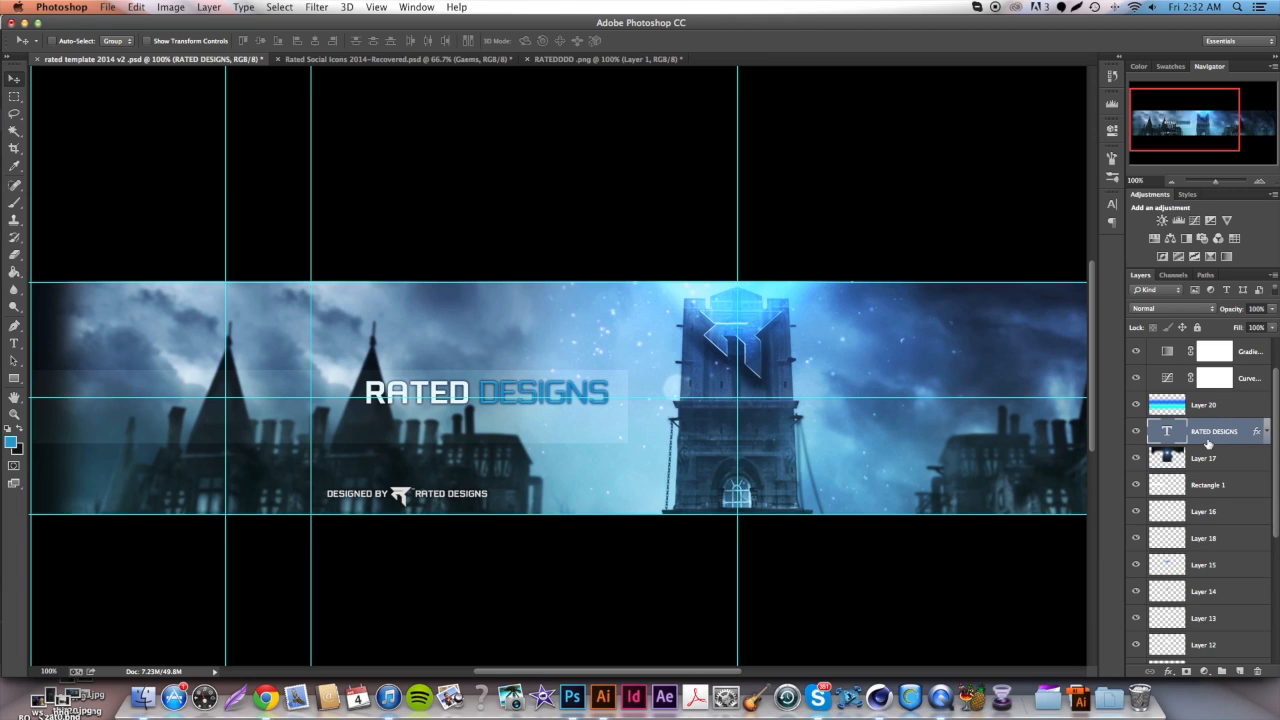
left_click_drag(1210, 435, 1192, 460)
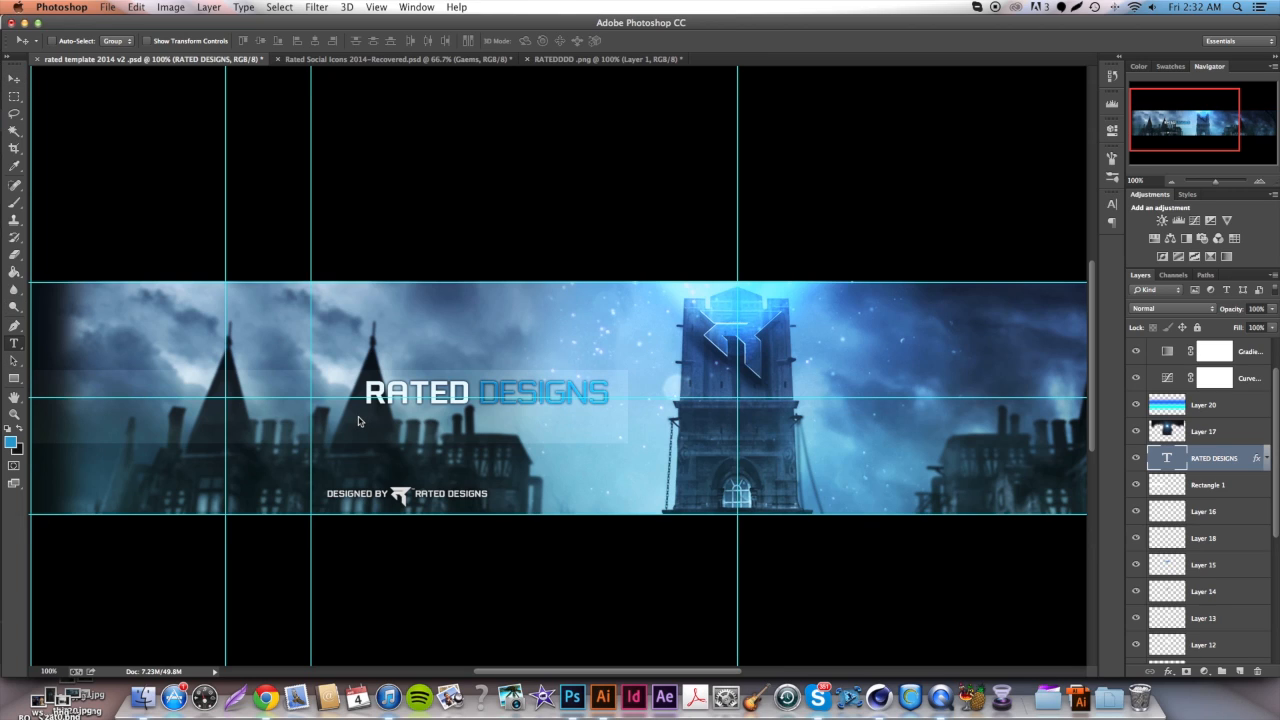
Set the foreground color to light gray e4e4e4 and draw a paragraph text box beneath the RATED DESIGNS title.
key("t")
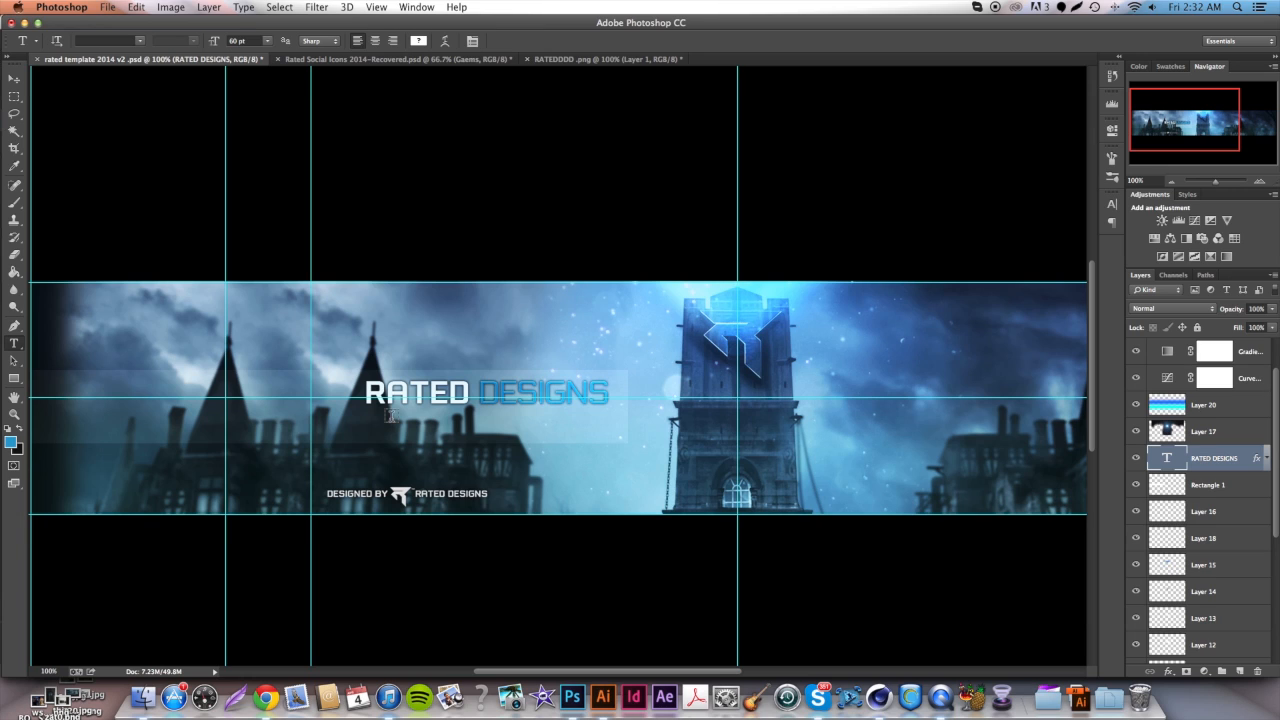
left_click(10, 443)
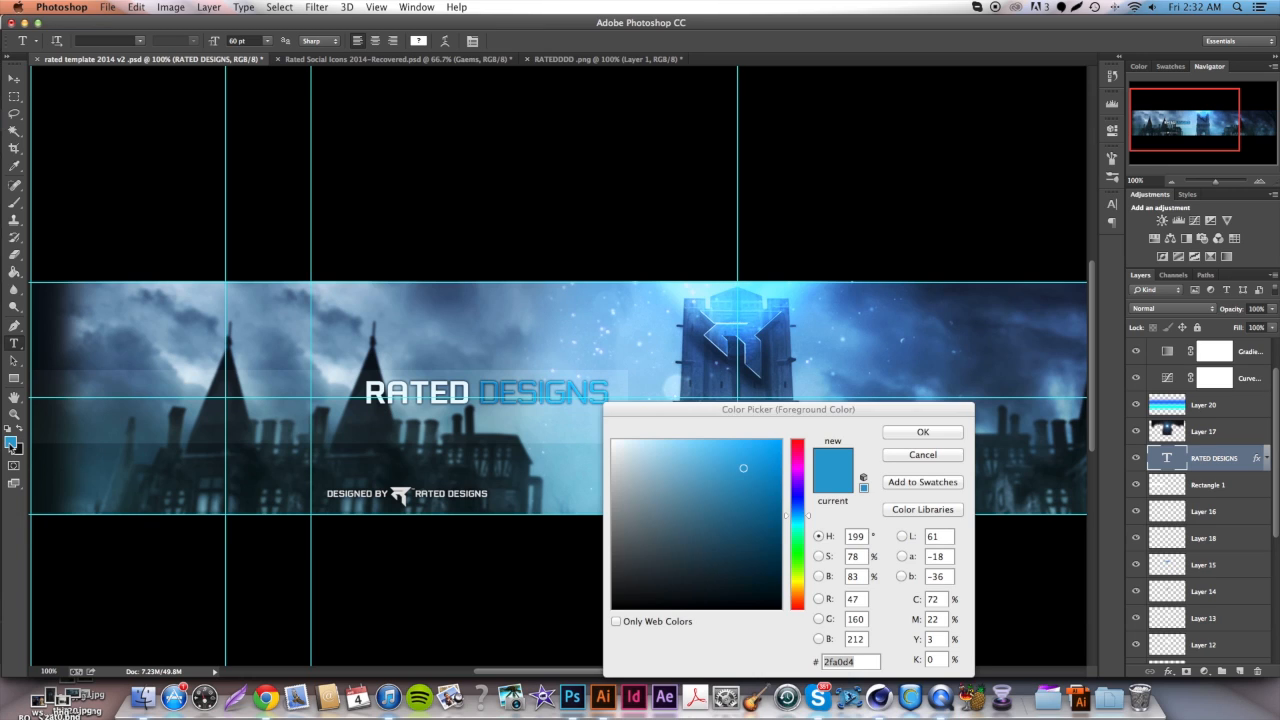
left_click(609, 457)
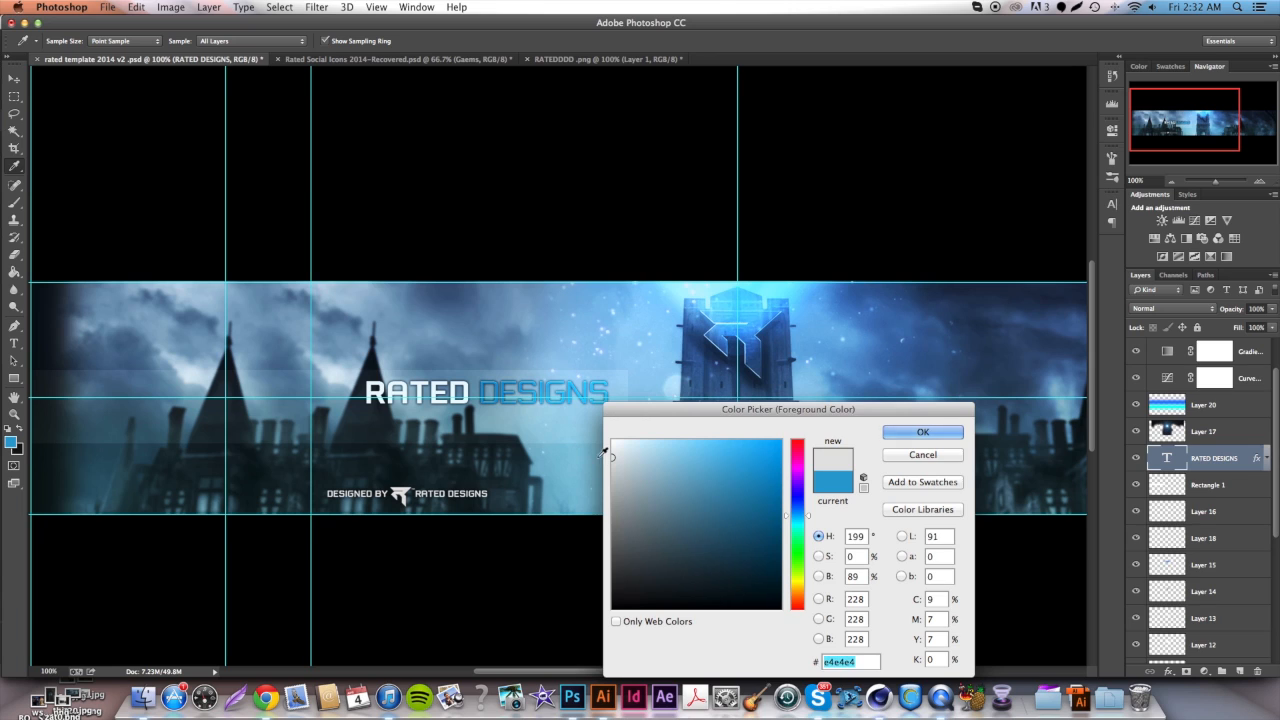
key("Return")
left_click_drag(342, 418, 653, 453)
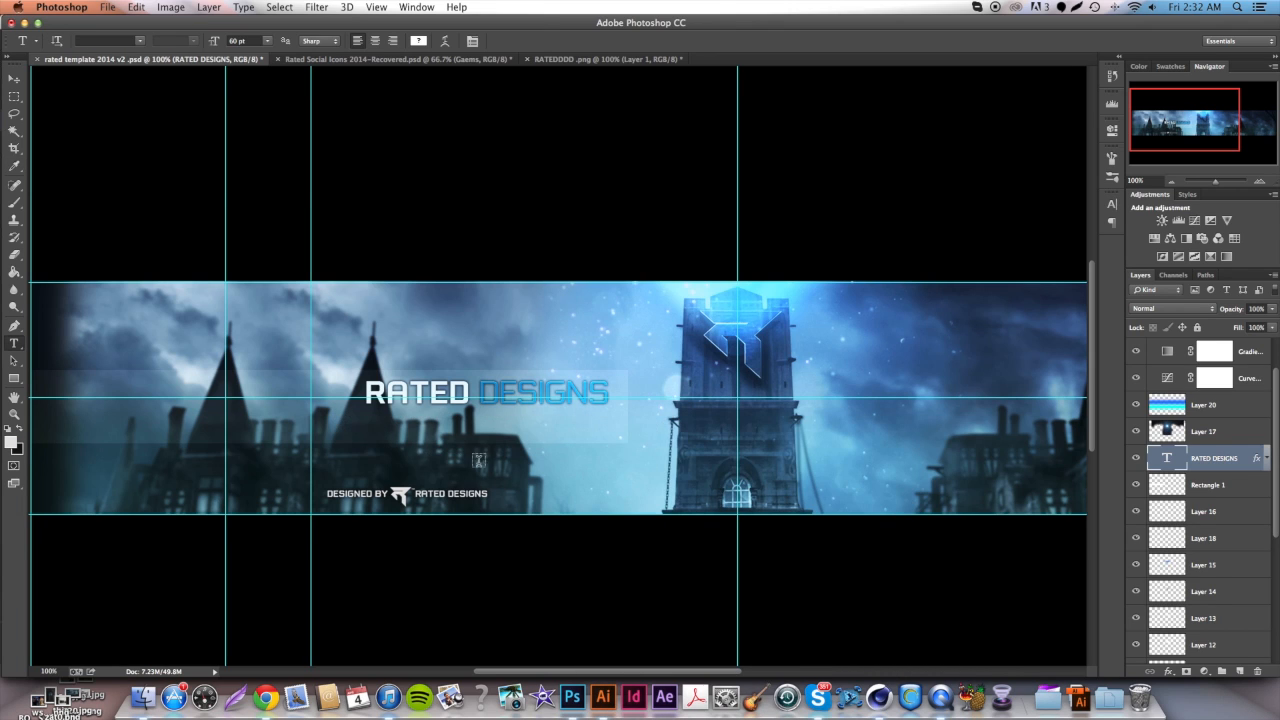
Set the new text box's font to PositecBold at 24 pt.
left_click(266, 40)
left_click(311, 259)
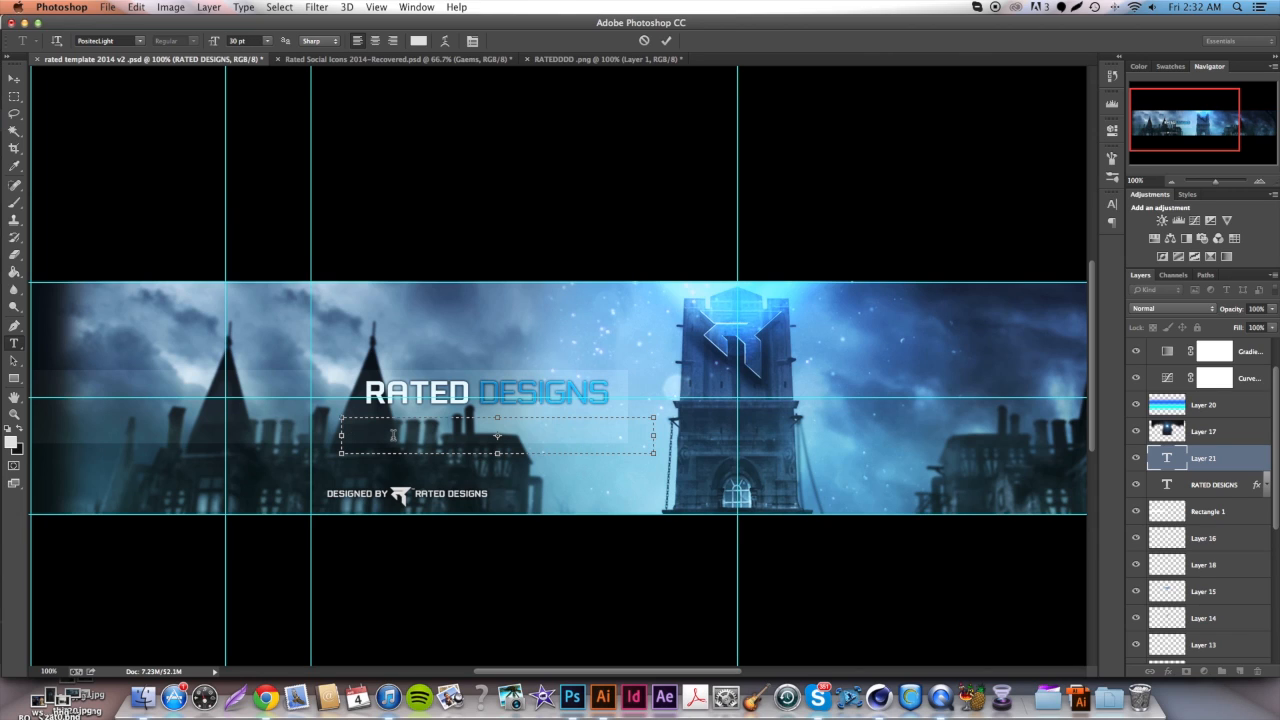
left_click(142, 42)
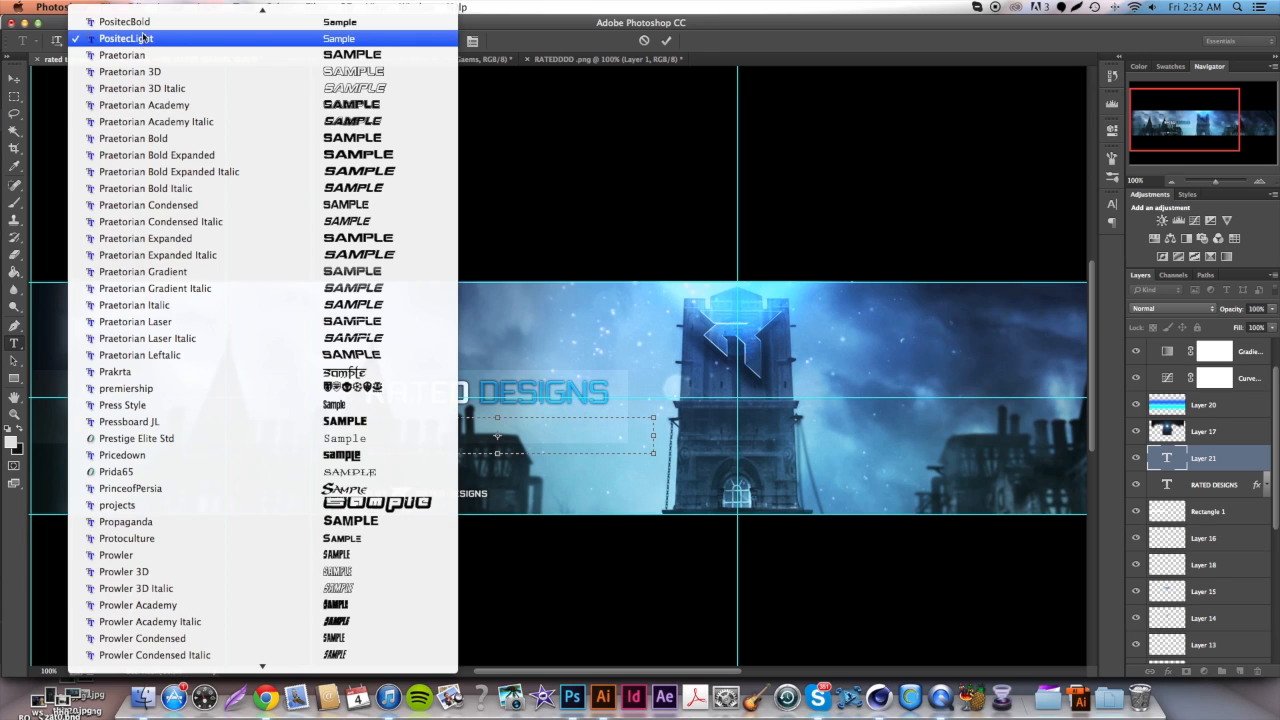
left_click(142, 20)
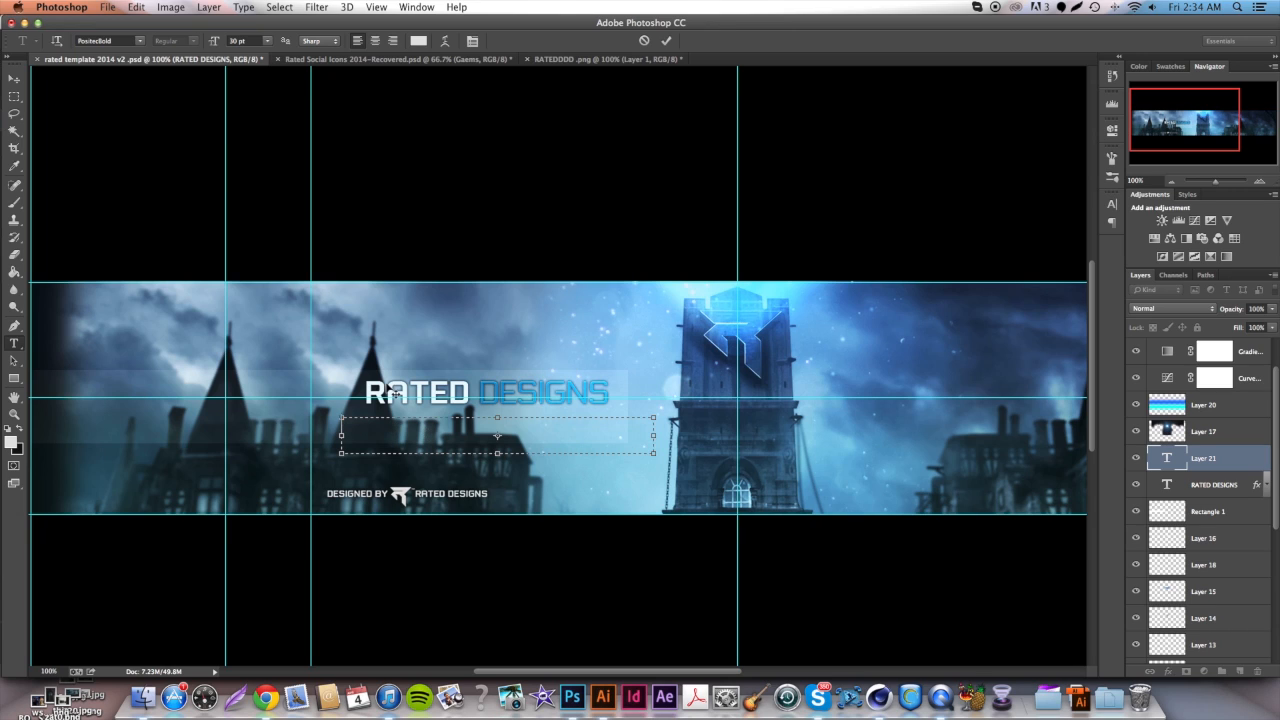
left_click(272, 43)
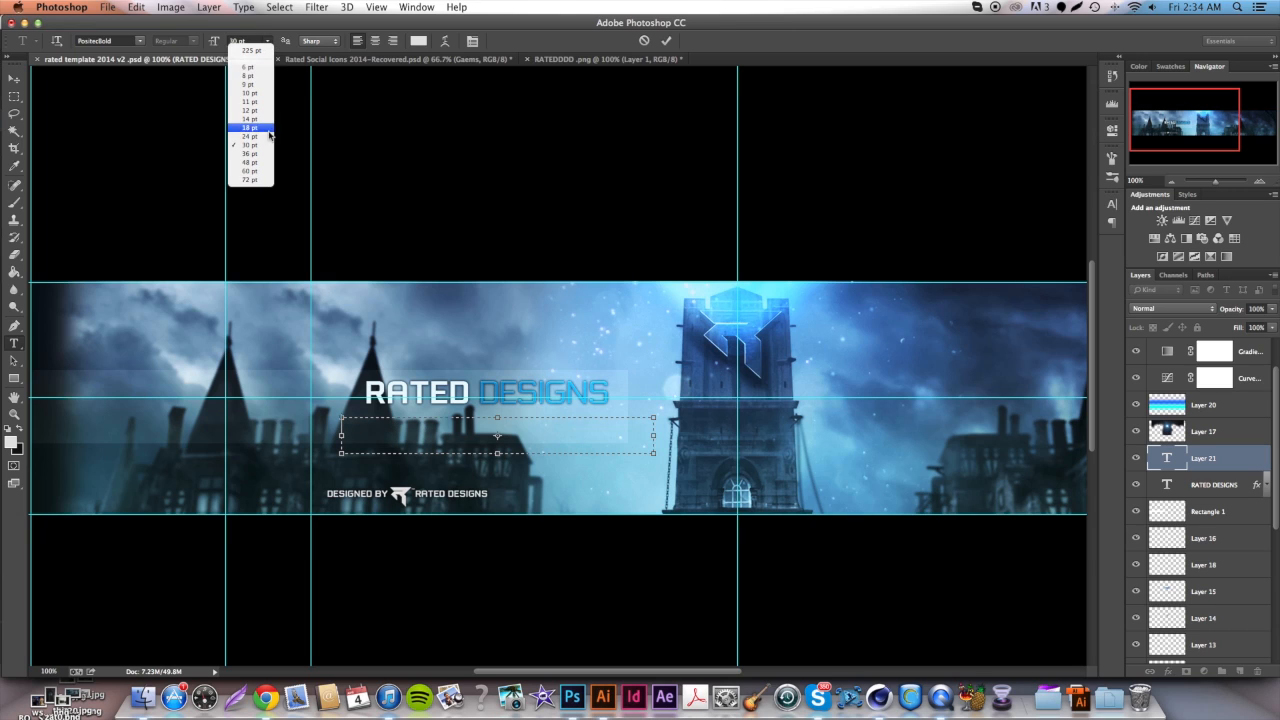
left_click(250, 130)
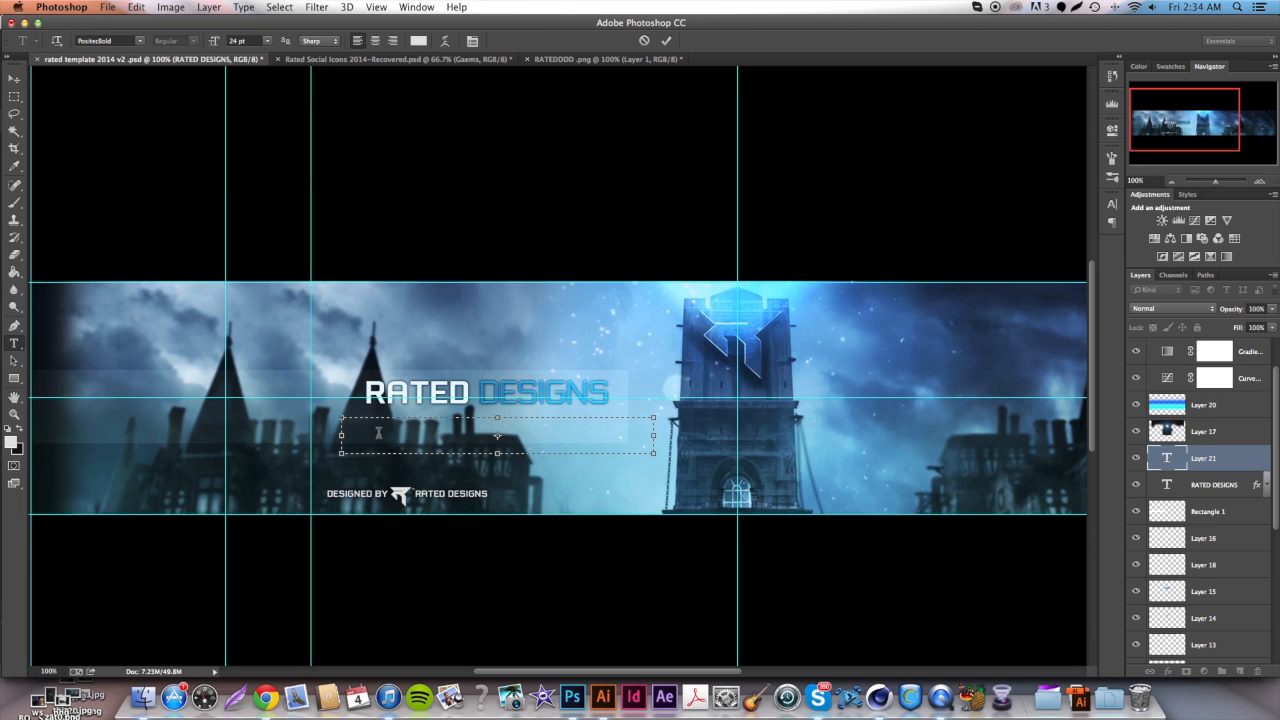
Enter FREELANCE GRAPHIC DESIGN as the tagline and move it directly under the title, aligned with its left edge.
type("FREELANCE GRAPHIC DESIGN")
key("super+a")
left_click_drag(383, 346, 407, 337)
left_click(564, 417)
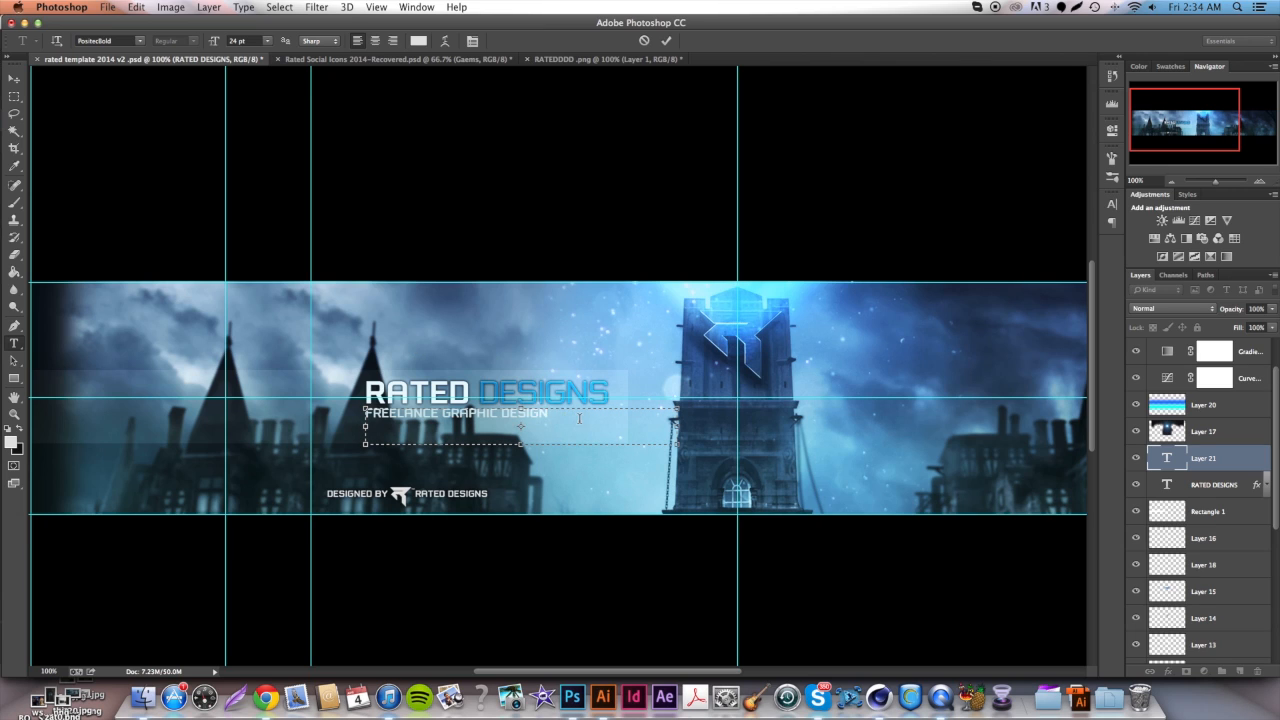
Set the tracking of the whole FREELANCE GRAPHIC DESIGN tagline to 160 and commit the text.
left_click_drag(579, 418, 343, 405)
mouse_move(430, 357)
left_mouse_down()
mouse_move(459, 357)
mouse_move(415, 360)
mouse_move(429, 357)
left_mouse_up()
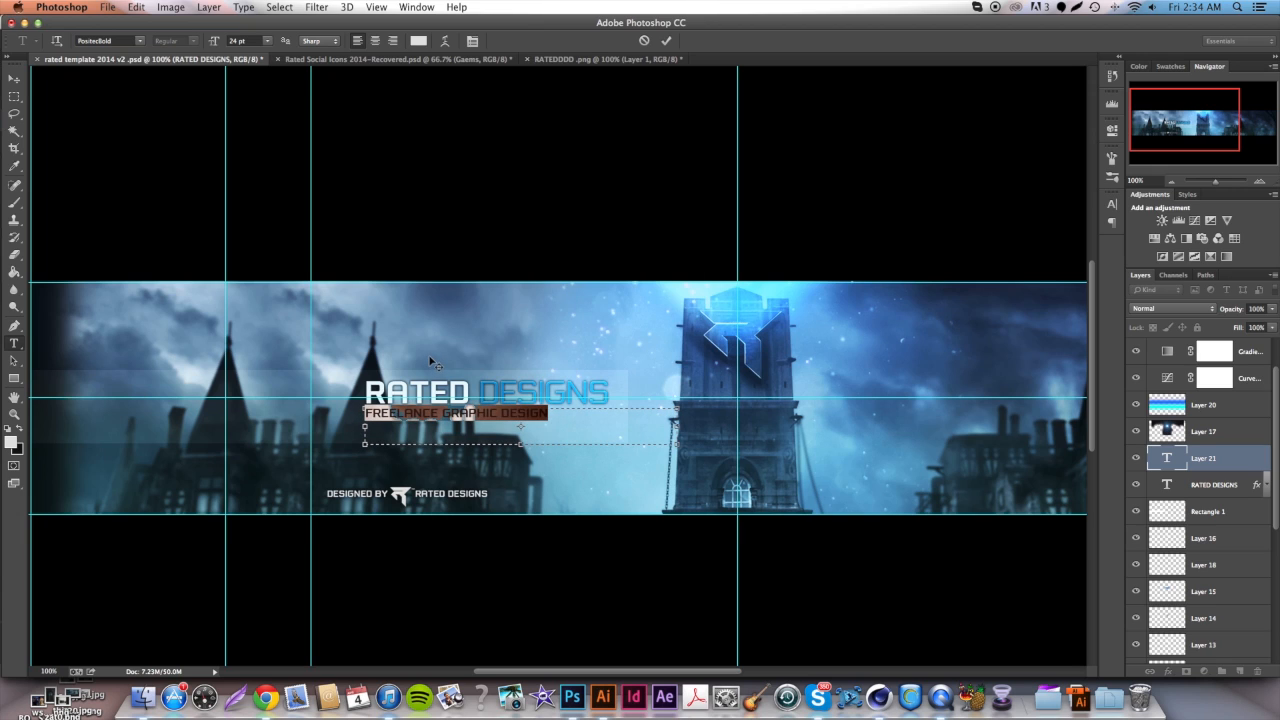
left_click(1112, 203)
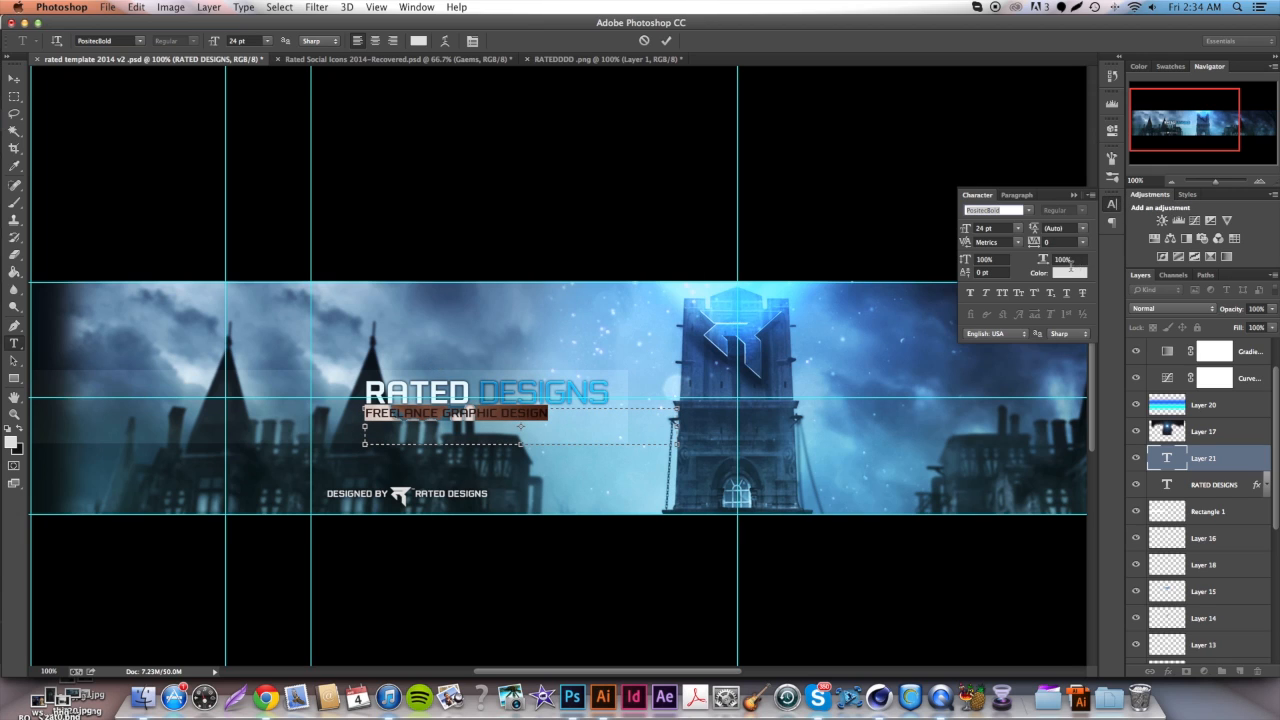
left_click(1086, 245)
left_click(1063, 384)
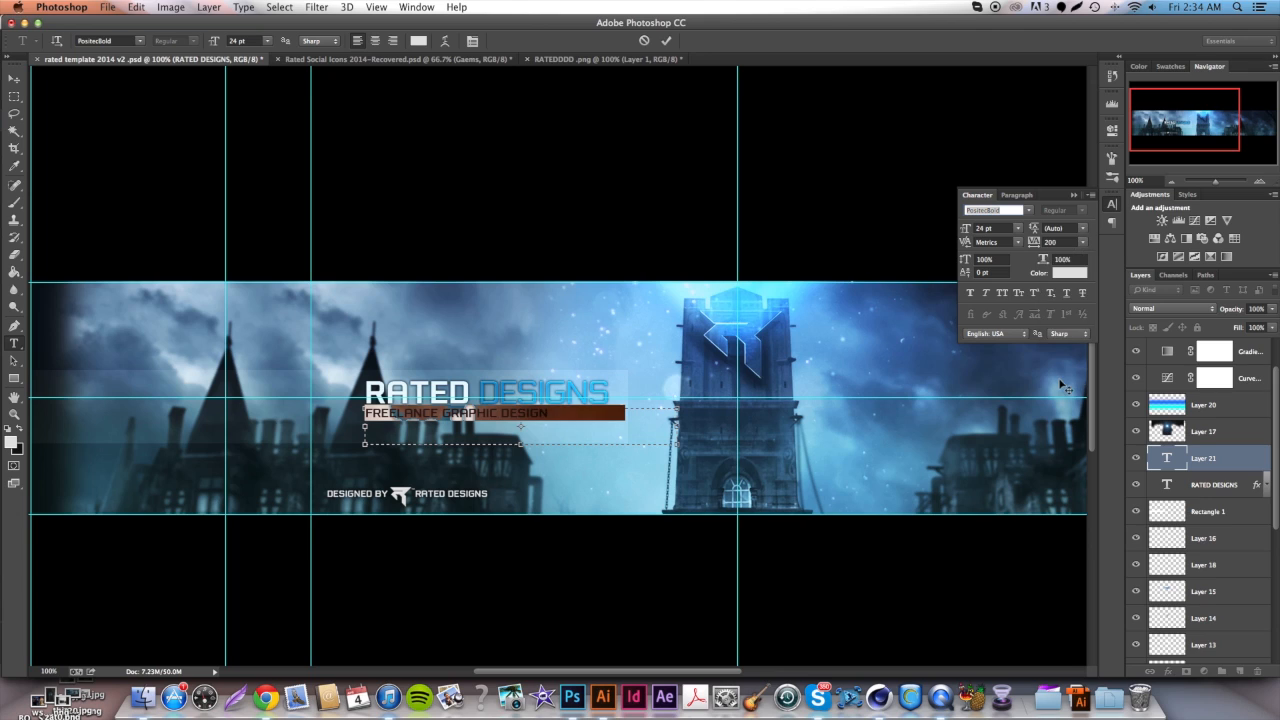
left_click(955, 241)
type("175")
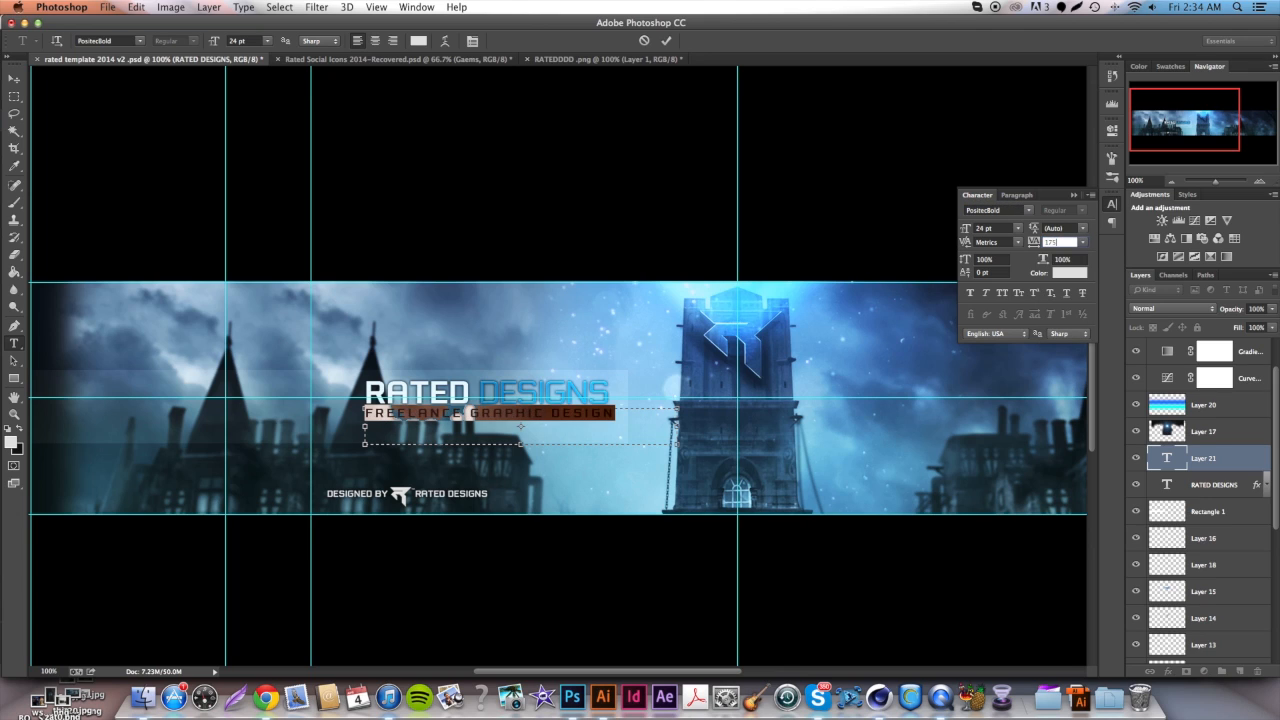
key("Return")
type("150")
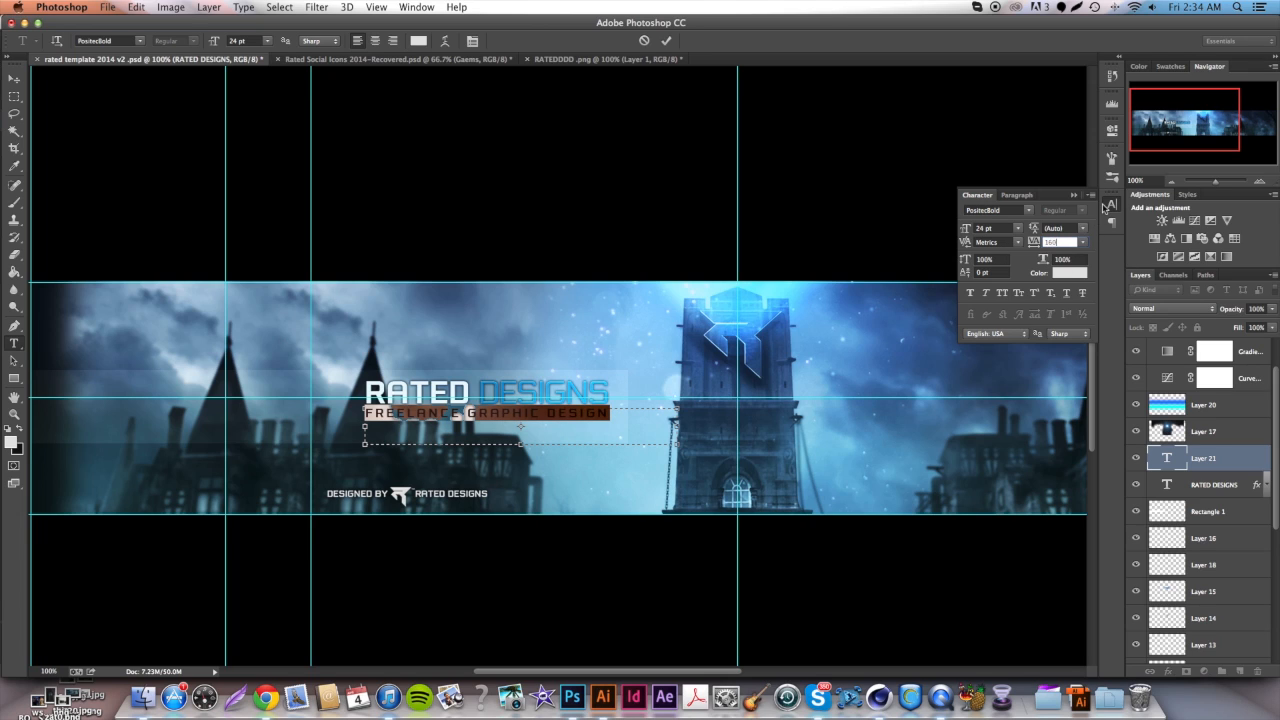
left_click(1110, 205)
left_click(14, 78)
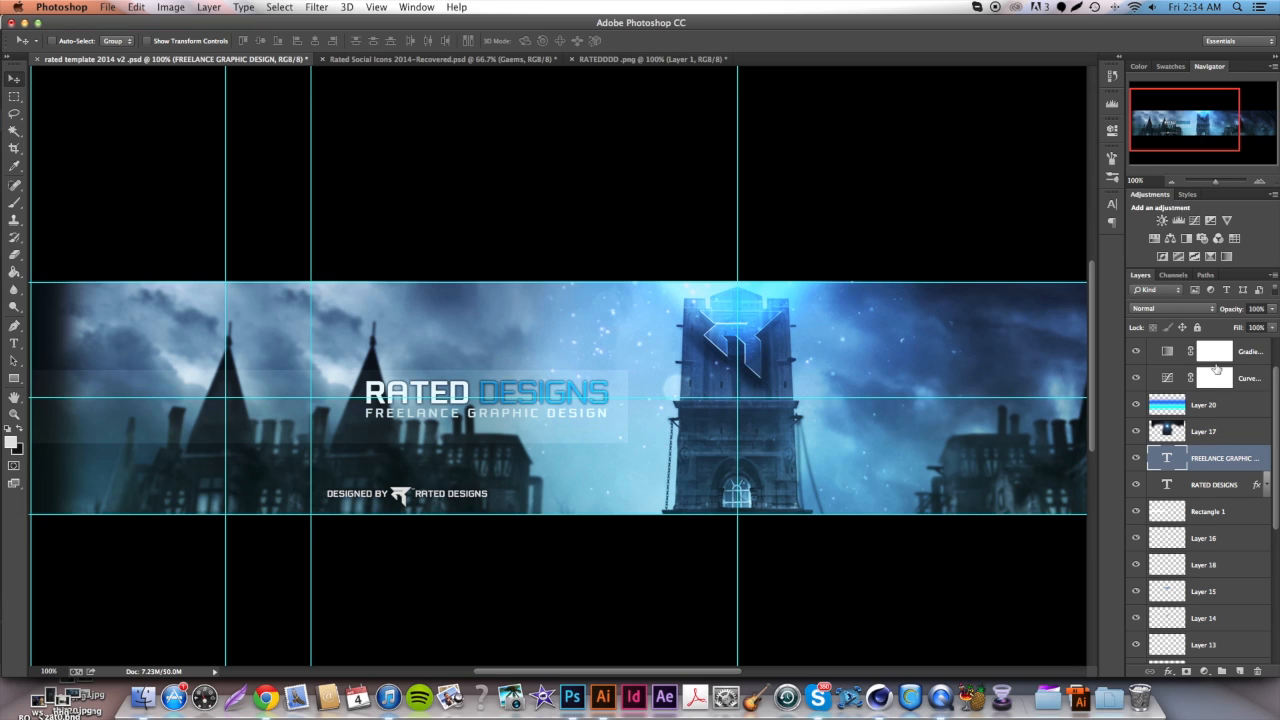
Copy the RATED DESIGNS title's layer style onto the FREELANCE GRAPHIC DESIGN tagline layer and collapse its effects list.
right_click(1224, 484)
left_click(1112, 497)
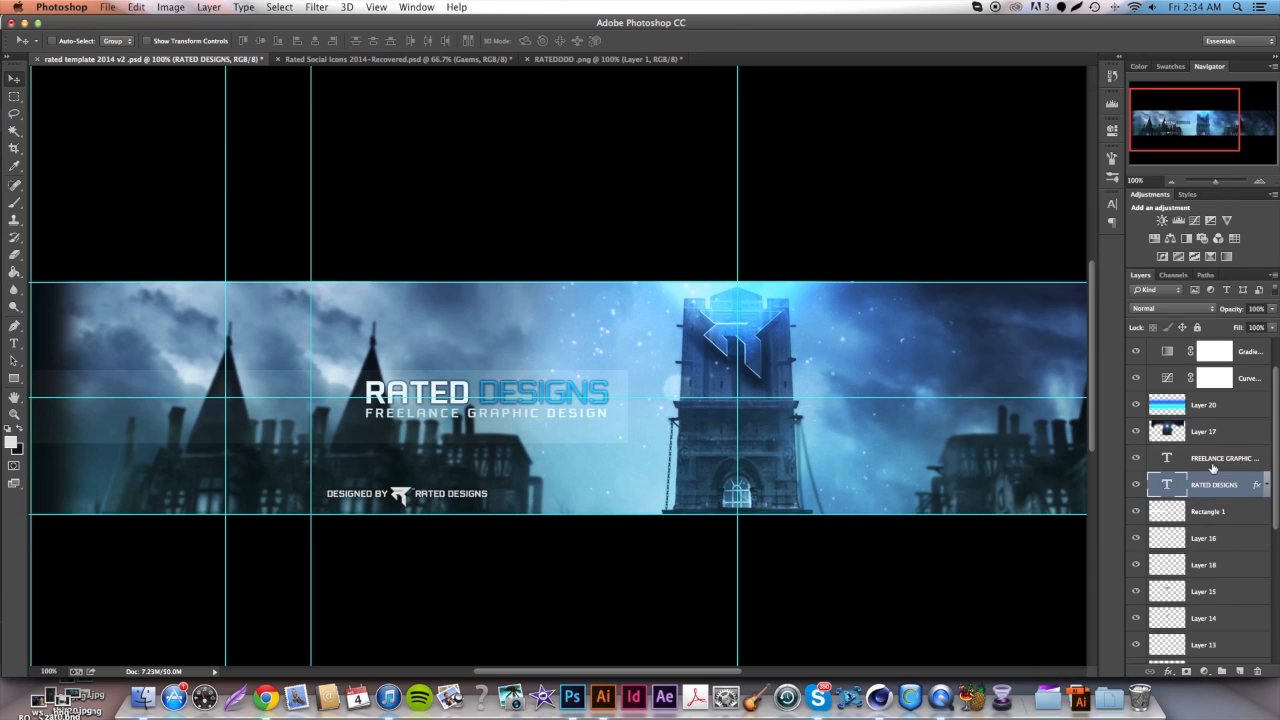
right_click(1215, 457)
left_click(1092, 516)
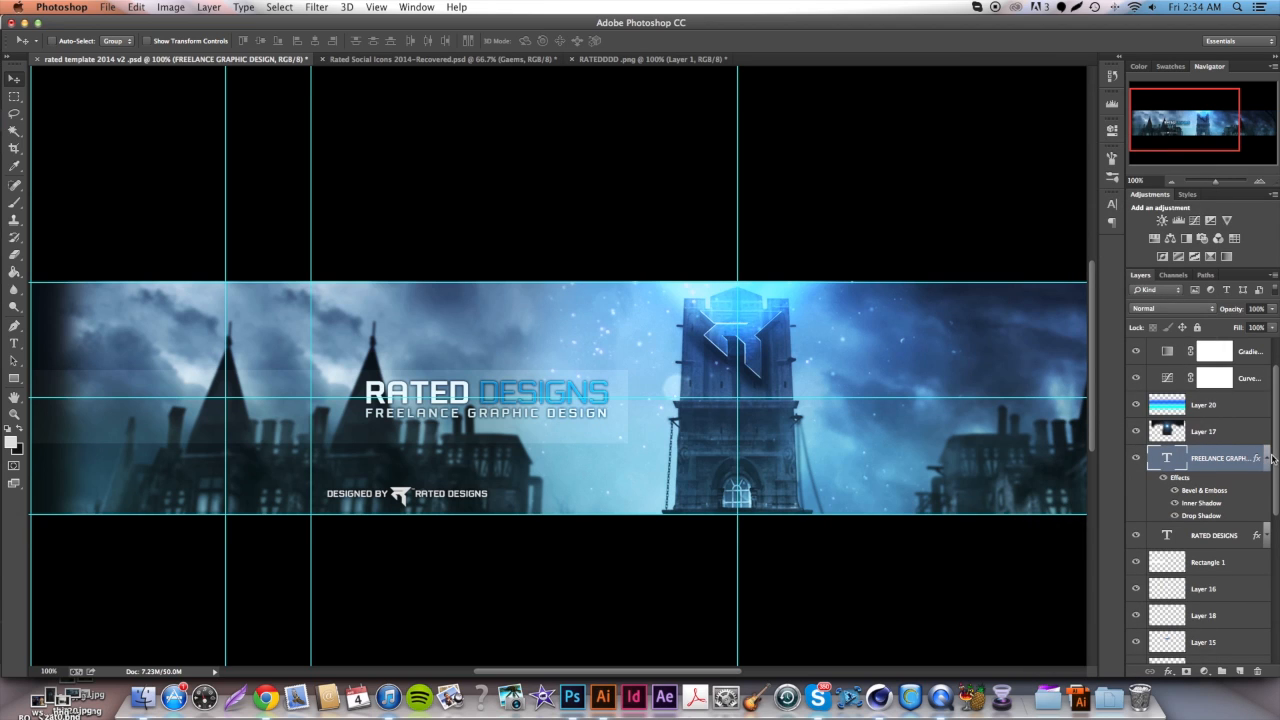
left_click(1268, 458)
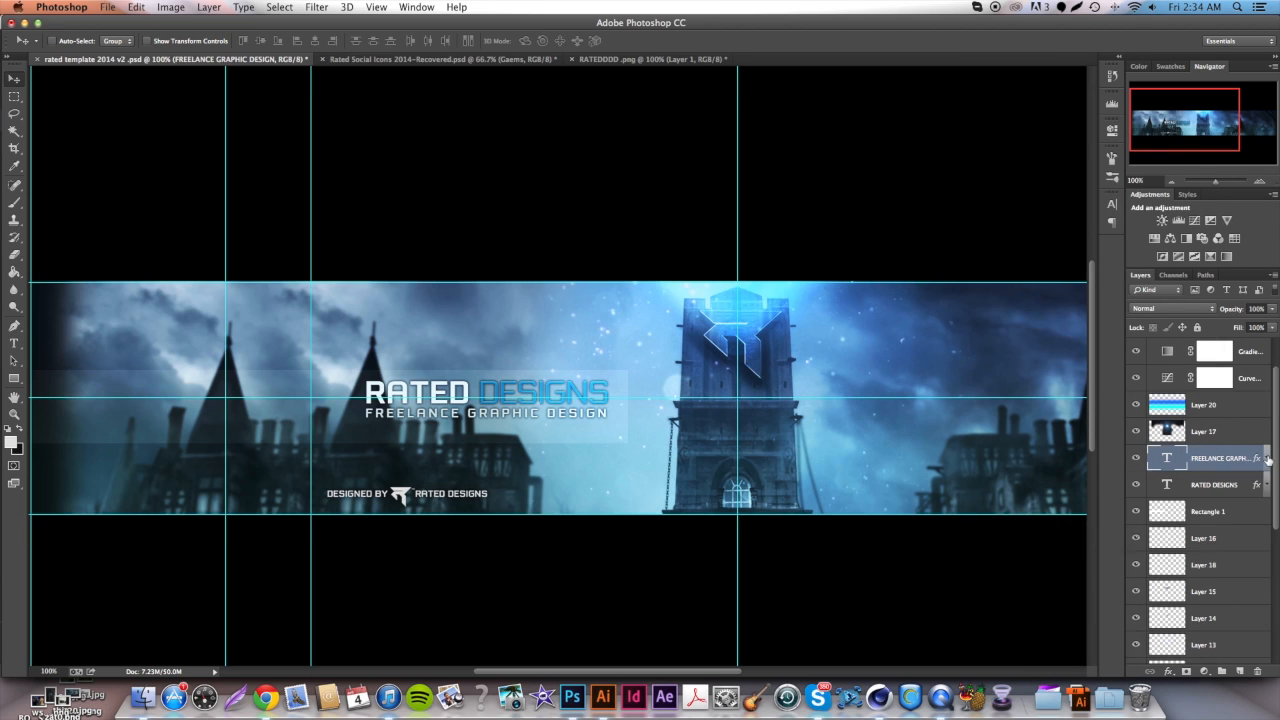
Select the title and tagline layers together and nudge both down so they sit vertically centered in the translucent strip.
left_click(1219, 488, "shift")
key("Down")
key("Down")
key("Down")
key("Down")
key("Down")
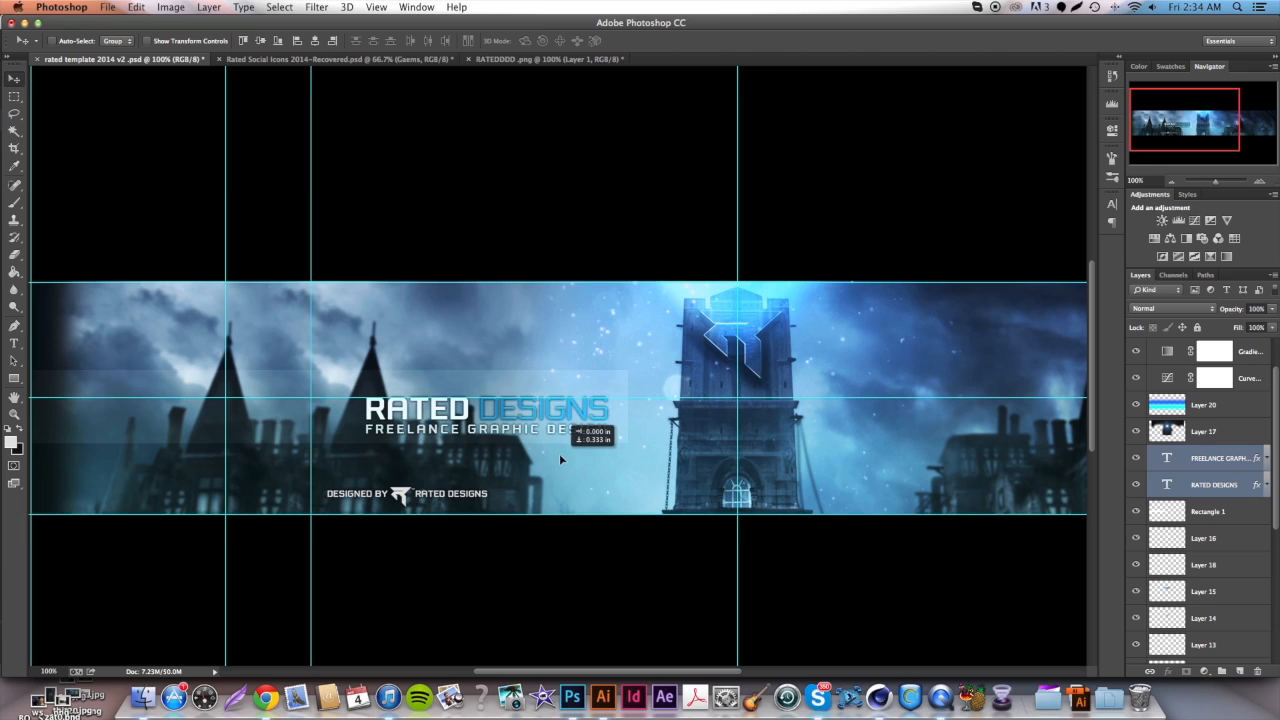
key("Down")
key("Down")
key("Down")
key("Down")
key("Down")
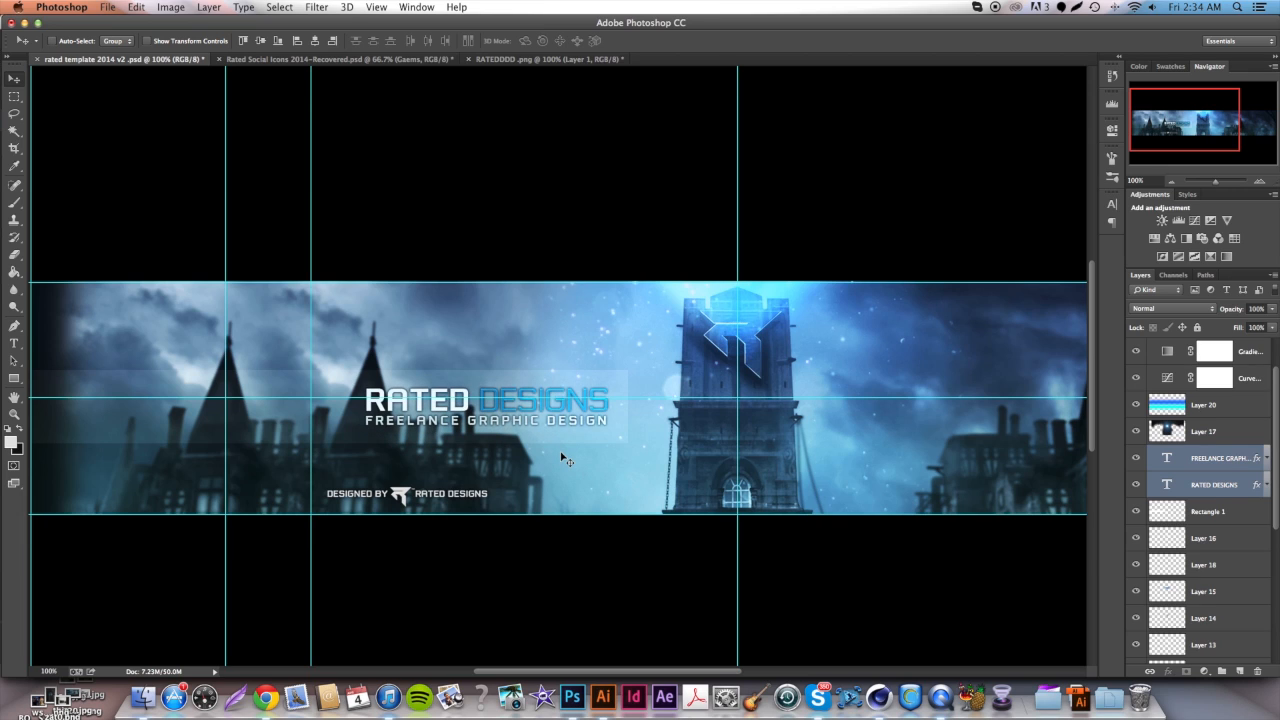
Add a new layer above Rectangle 1 and load the 2272 px waveform brush preset at a size of 350 px.
left_click(1237, 515)
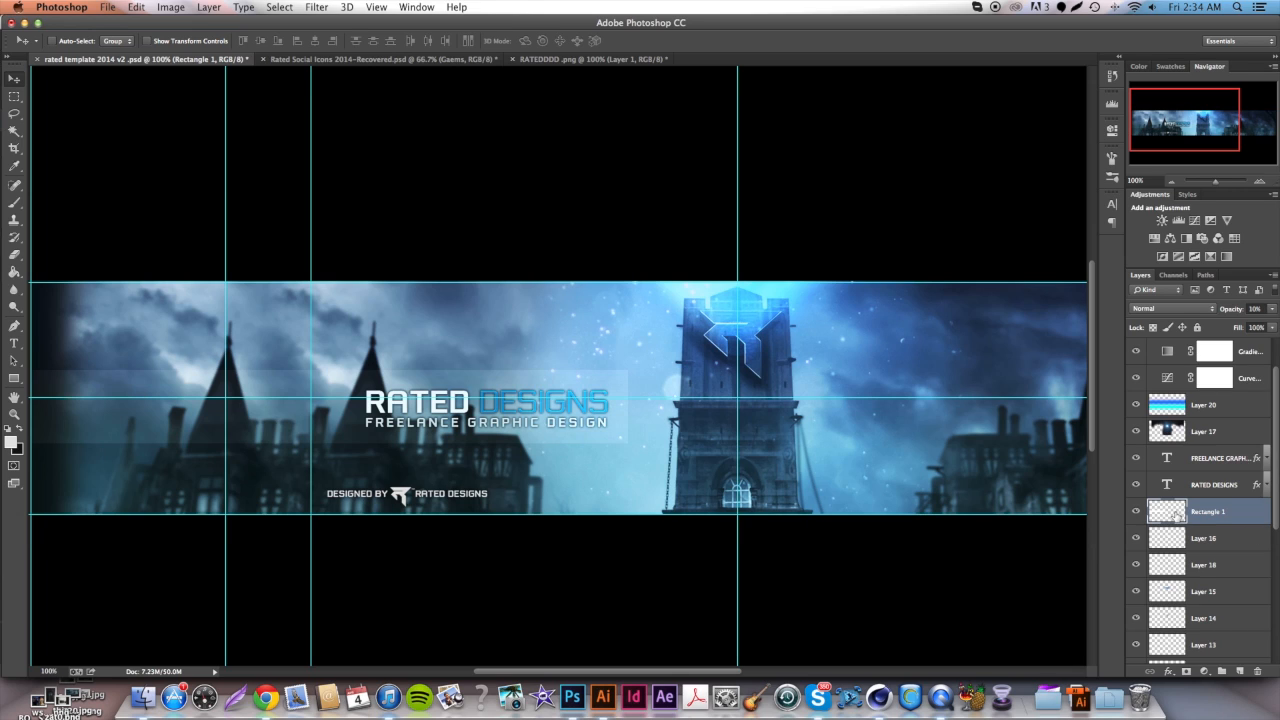
left_click(1240, 672)
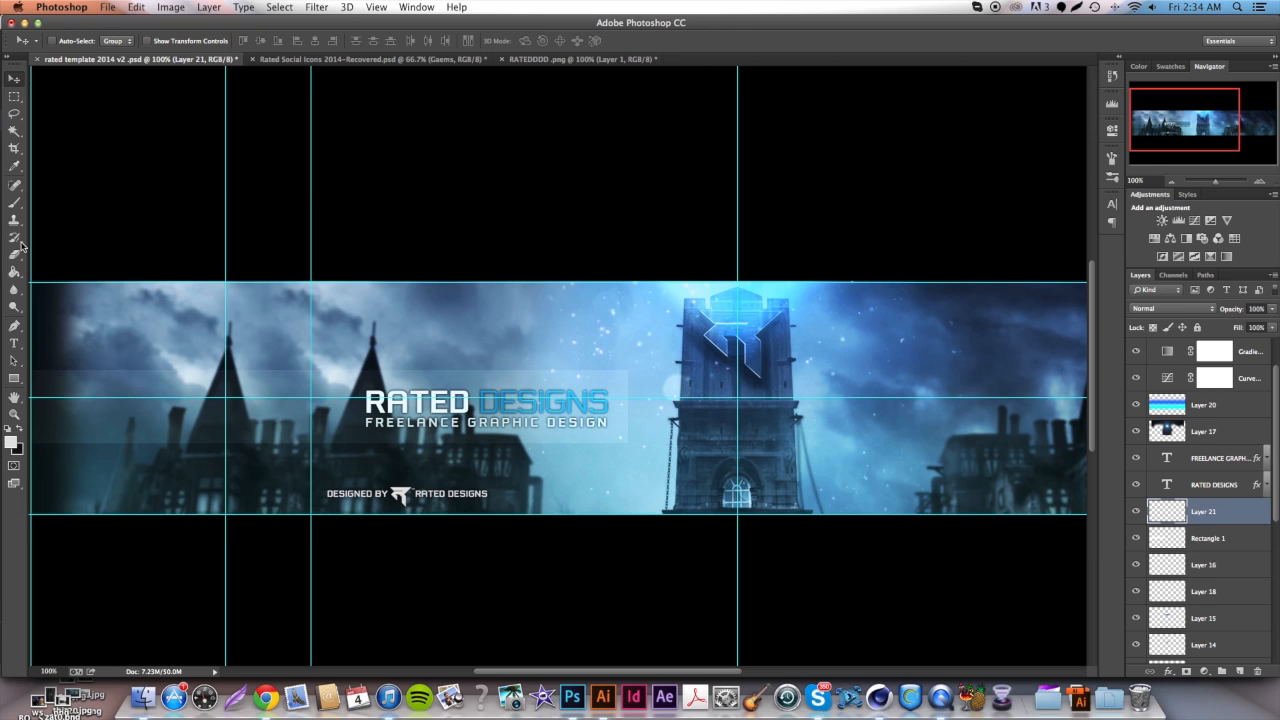
left_click(14, 203)
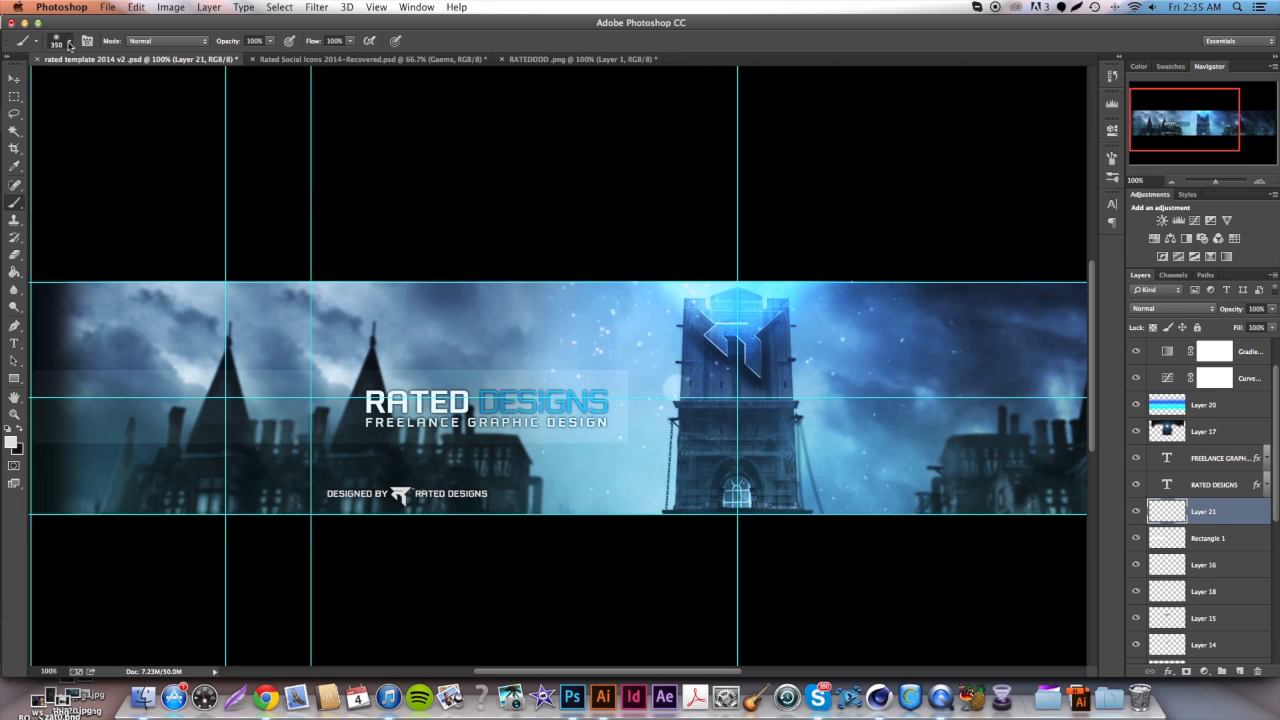
right_click(552, 465)
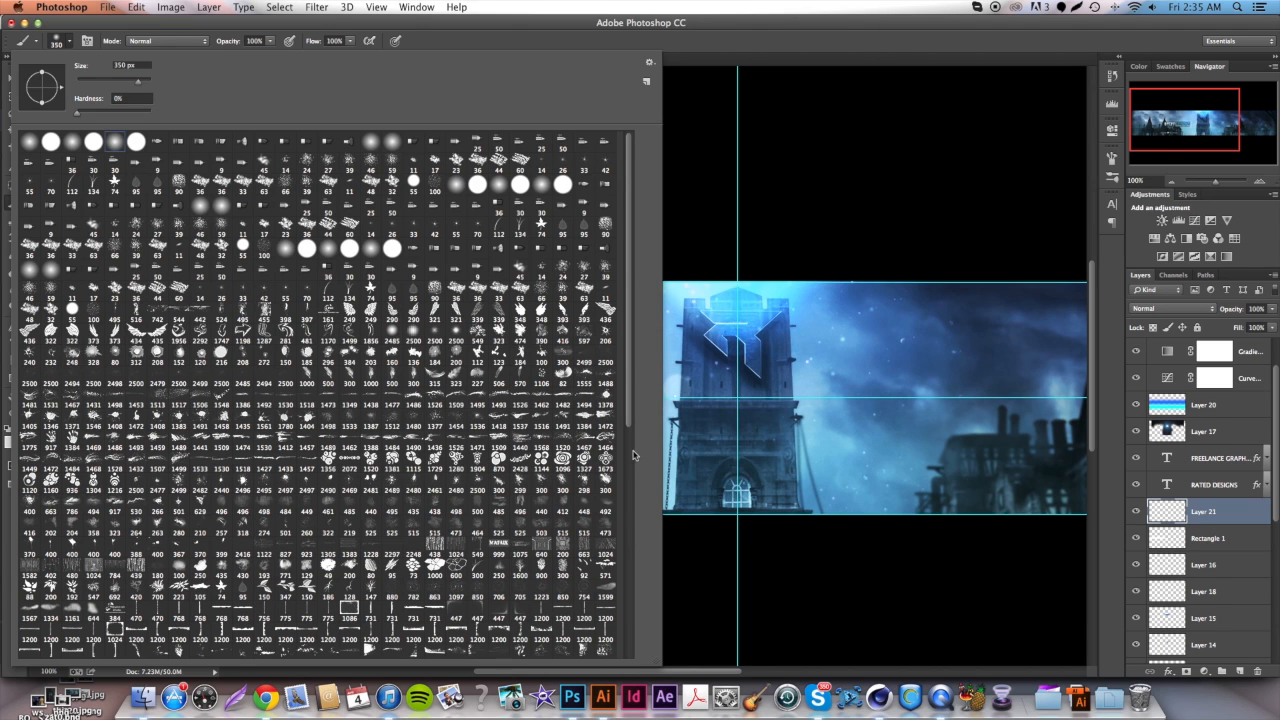
scroll(633, 455, "down", 10)
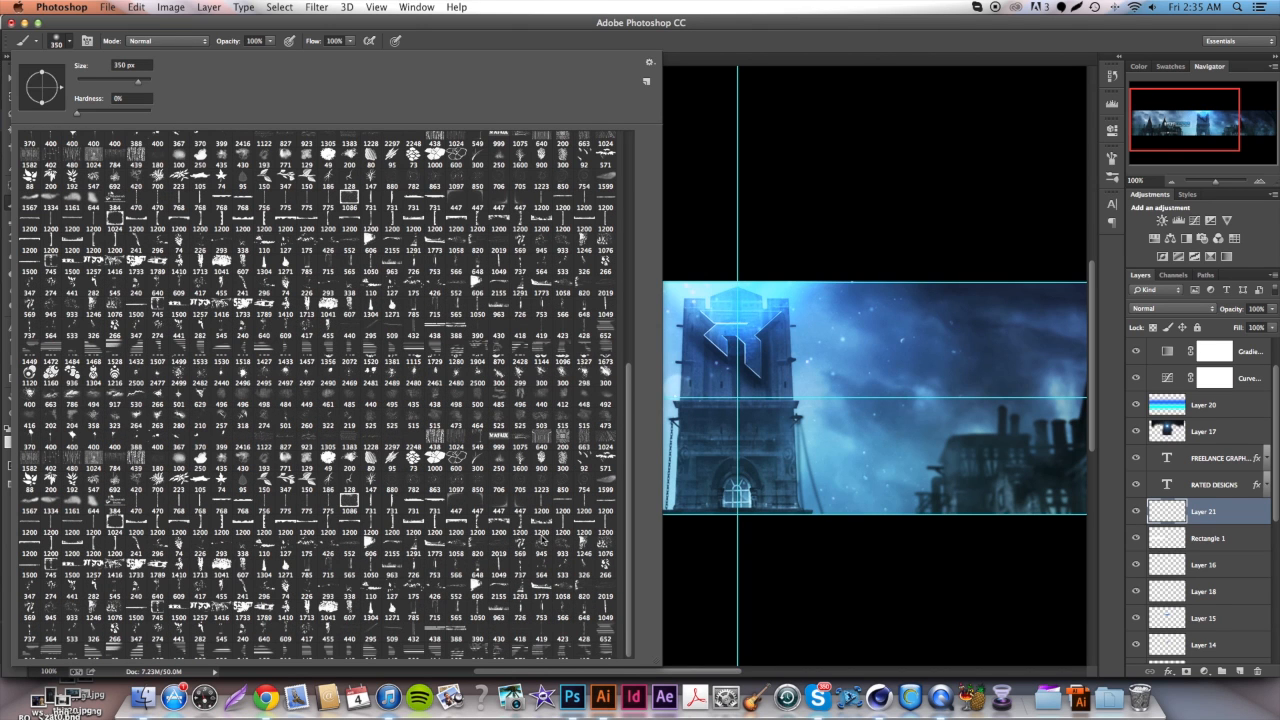
scroll(635, 557, "down", 3)
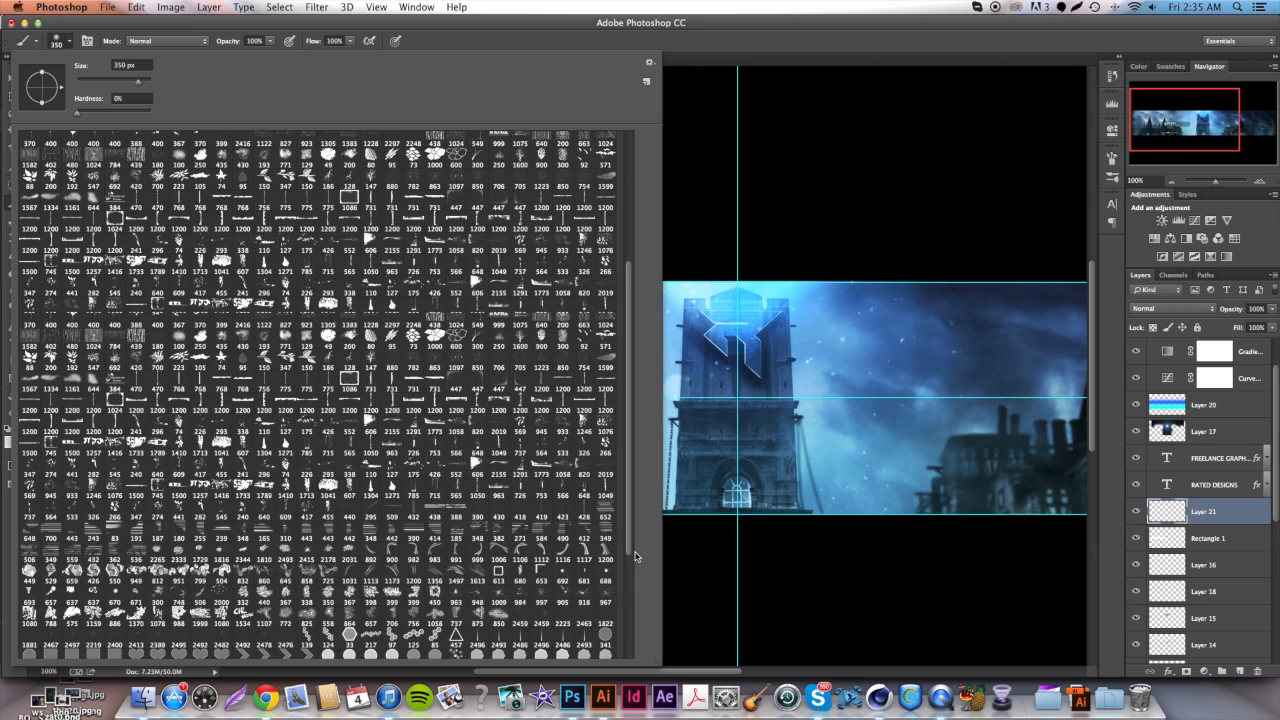
scroll(625, 660, "down", 4)
mouse_move(628, 657)
left_mouse_down()
mouse_move(528, 664)
mouse_move(628, 650)
left_mouse_up()
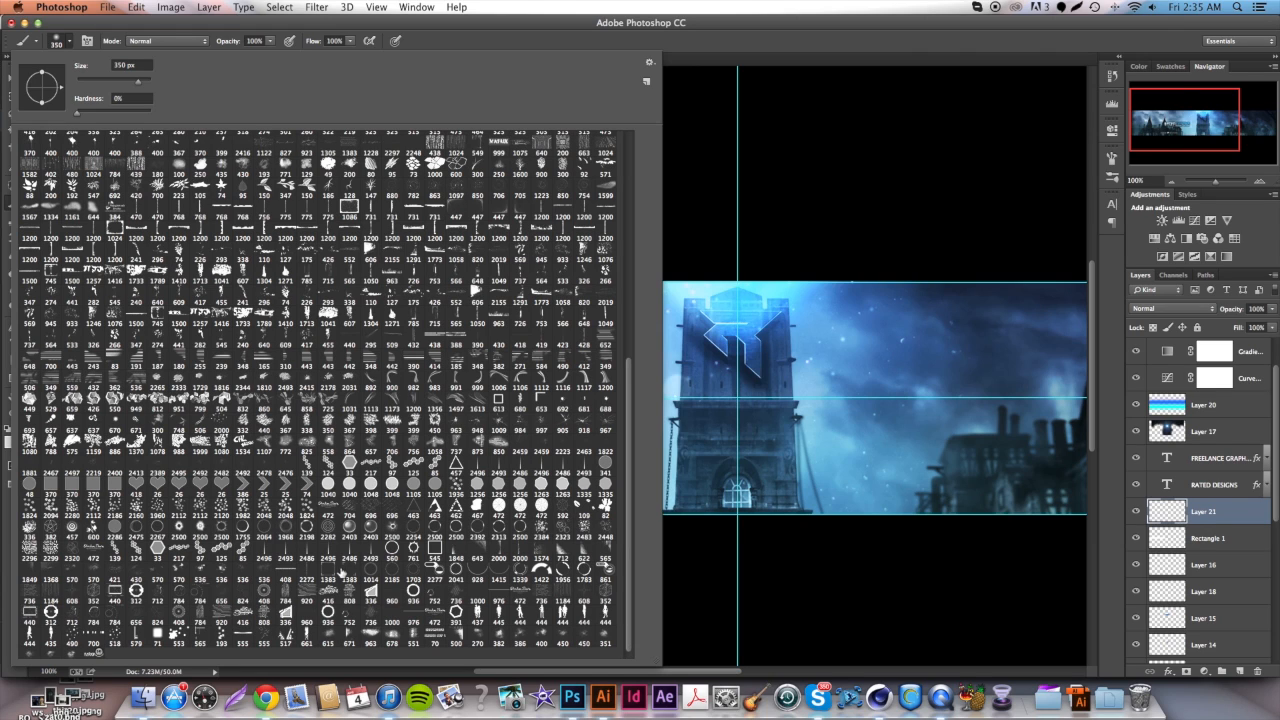
left_click(309, 574)
left_click(146, 64)
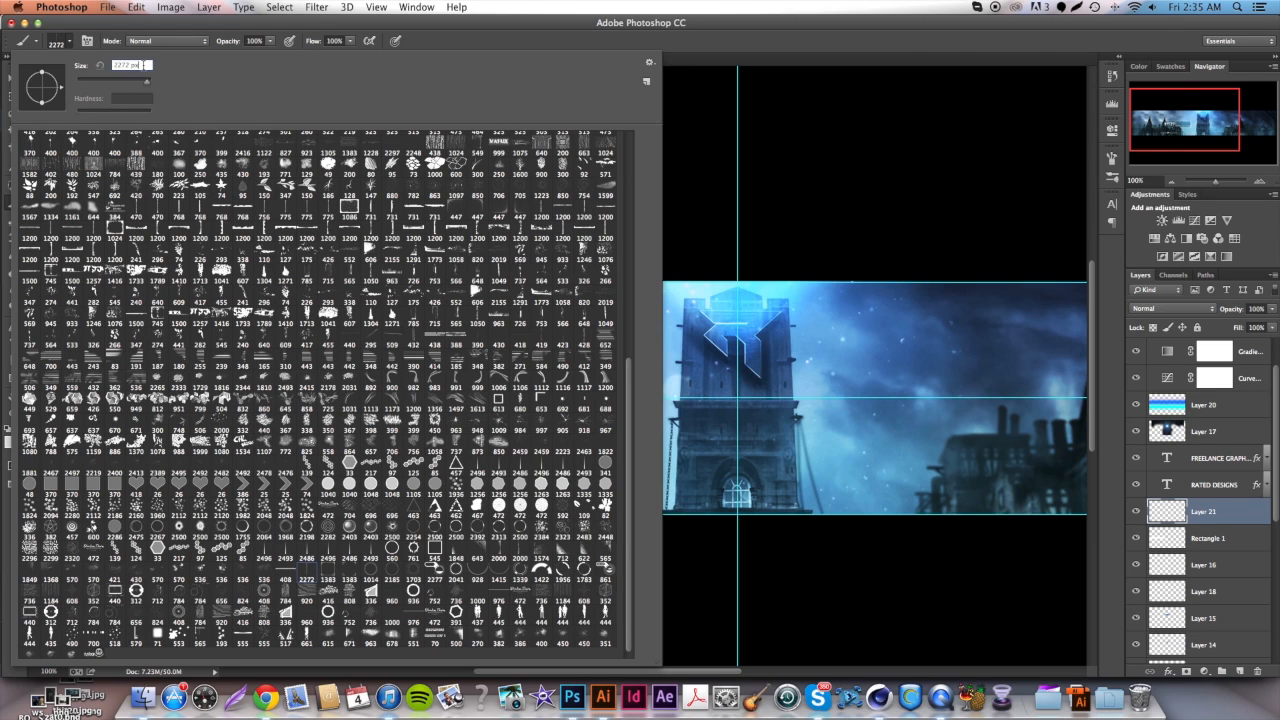
type("350")
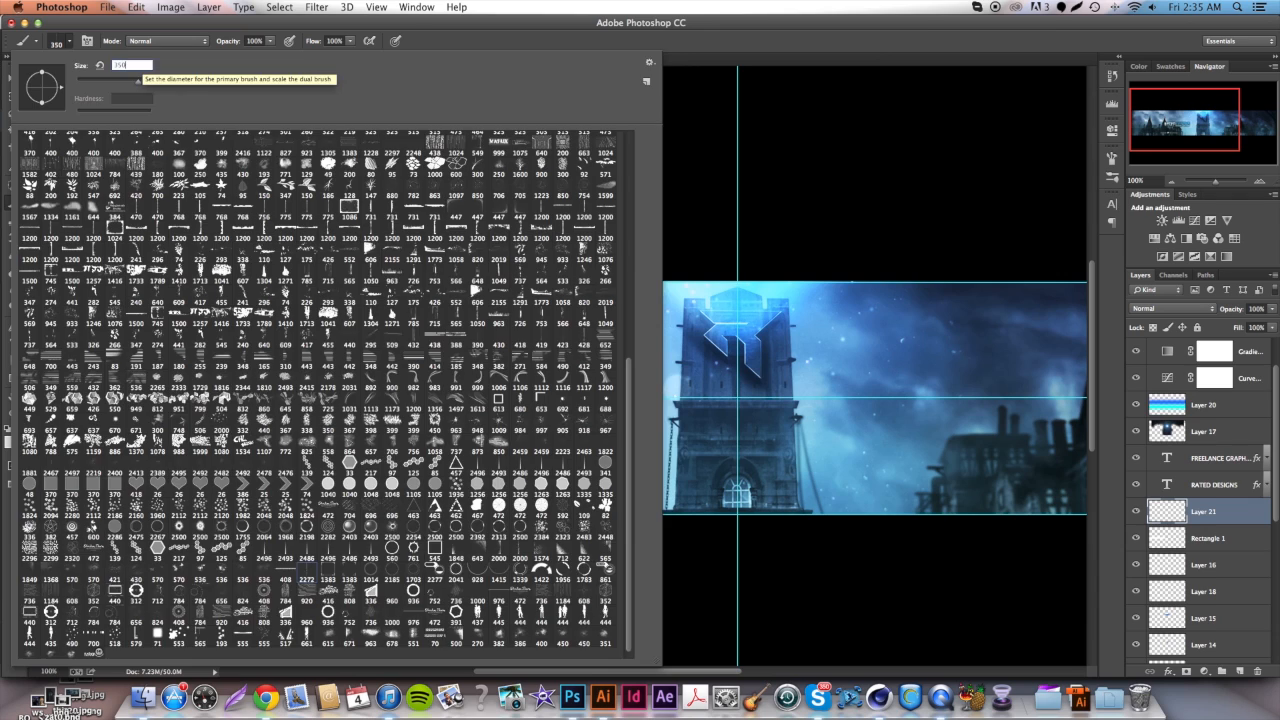
key("Return")
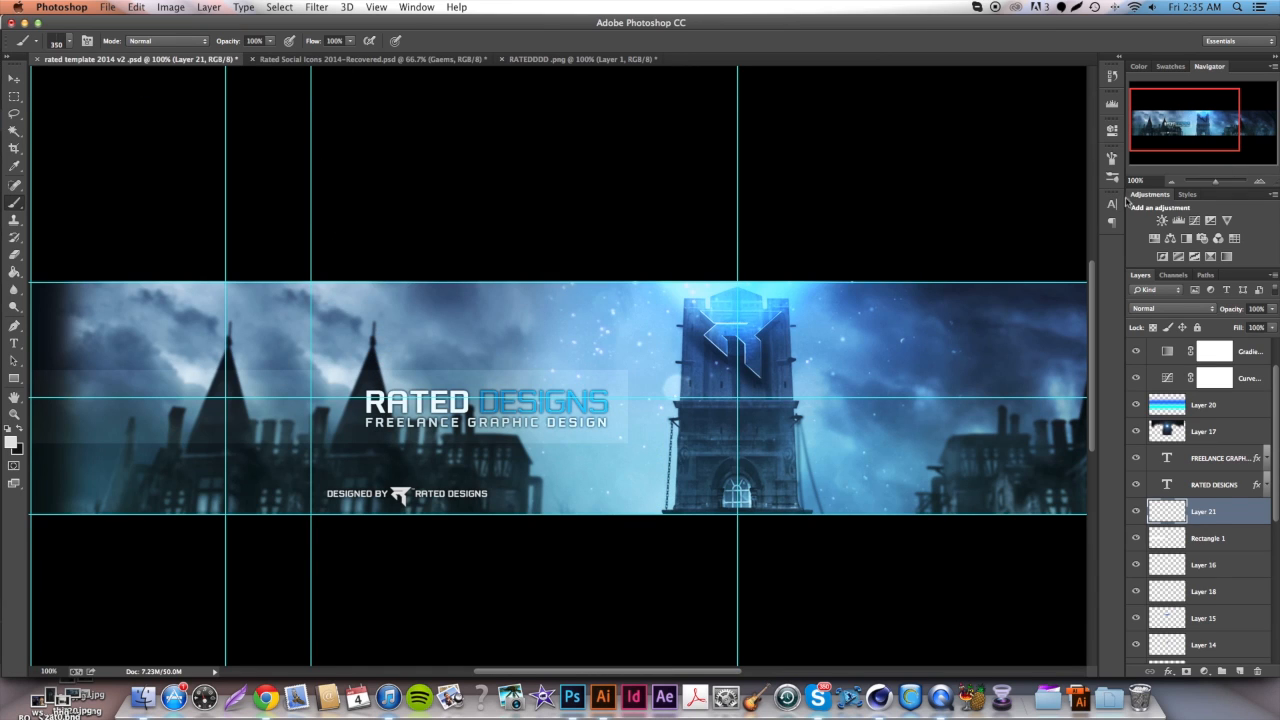
Set the waveform brush's tip angle to 90 degrees in its brush tip shape settings.
left_click(1111, 157)
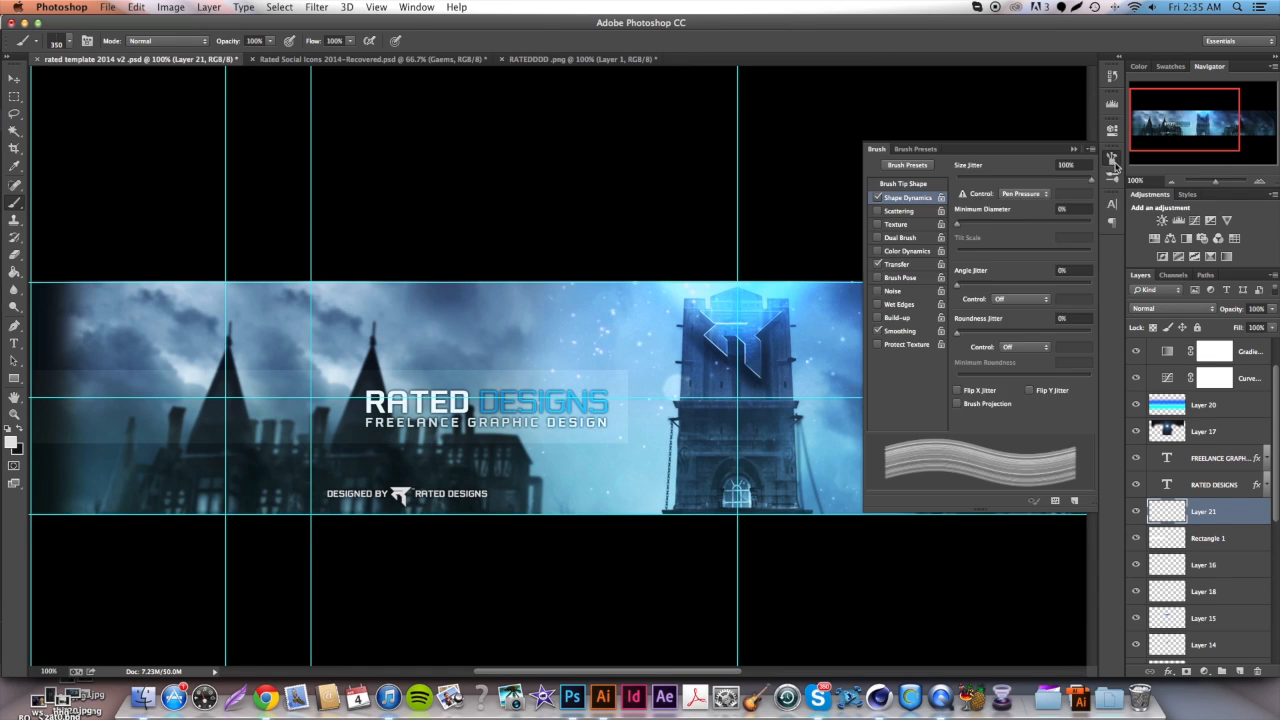
left_click(903, 184)
mouse_move(1073, 311)
left_mouse_down()
mouse_move(1090, 326)
mouse_move(1077, 293)
left_mouse_up()
left_click(1003, 323)
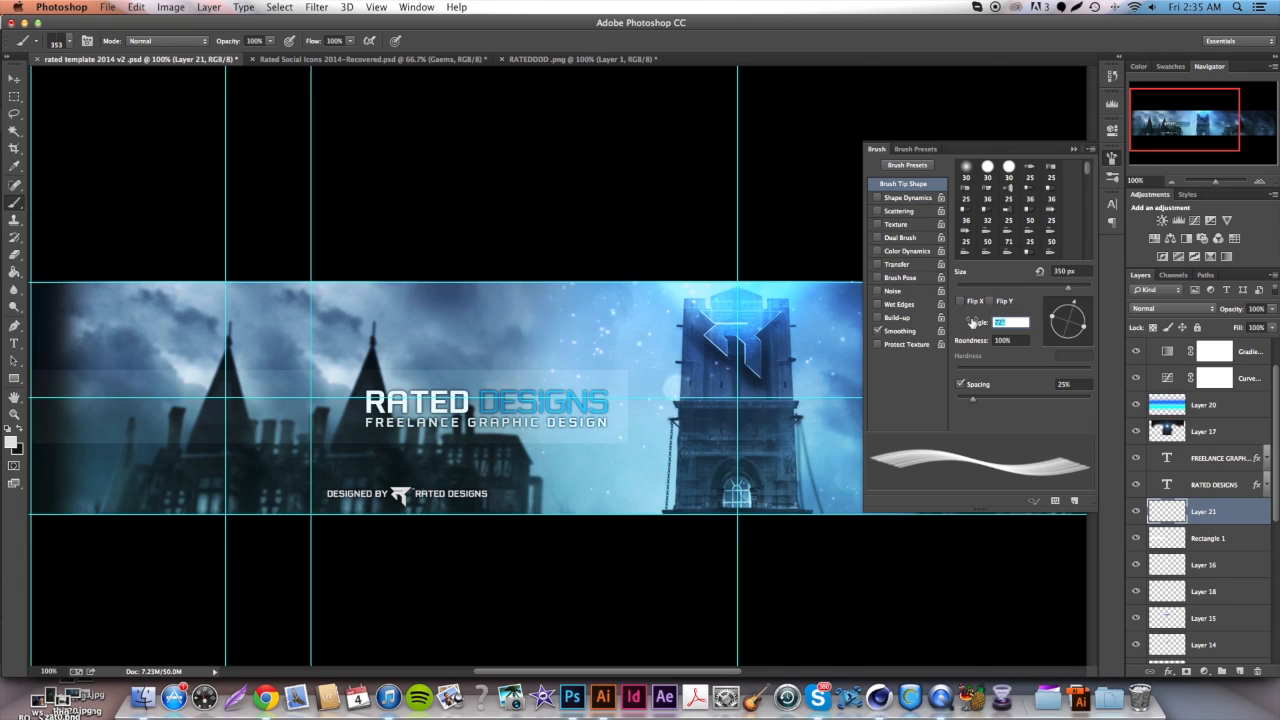
type("90")
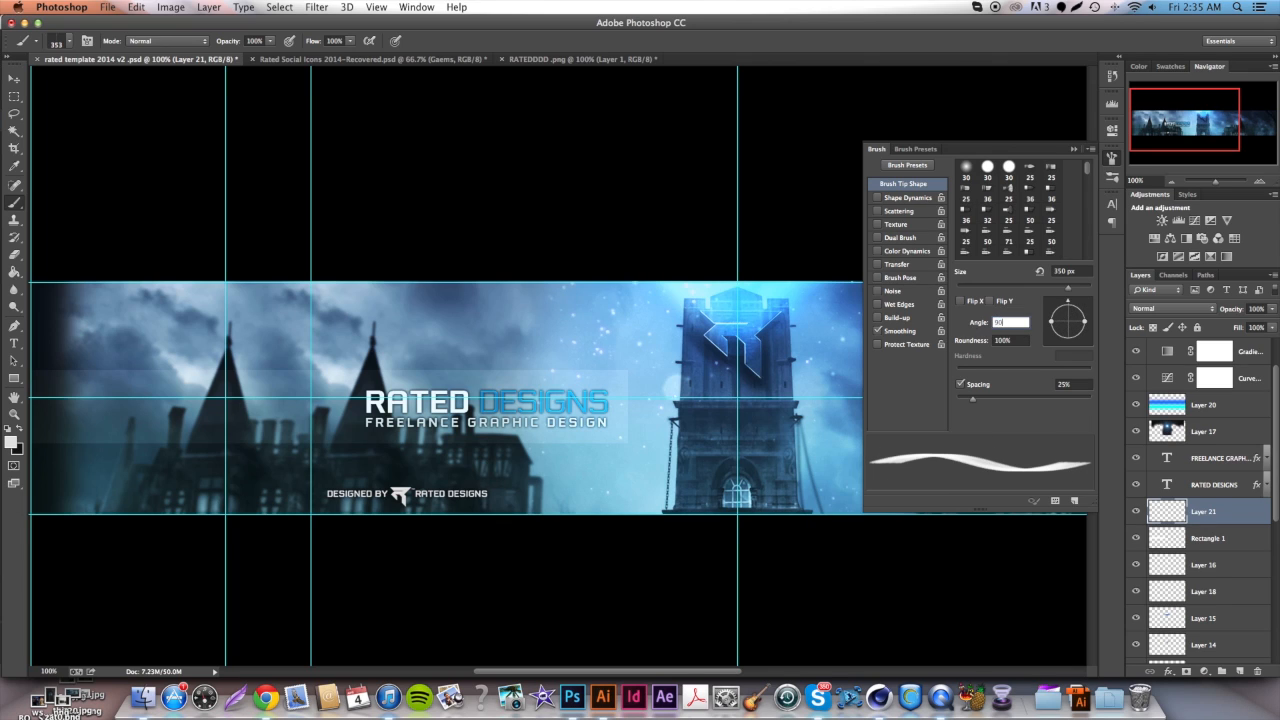
left_click(1110, 158)
scroll(170, 364, "left", 5)
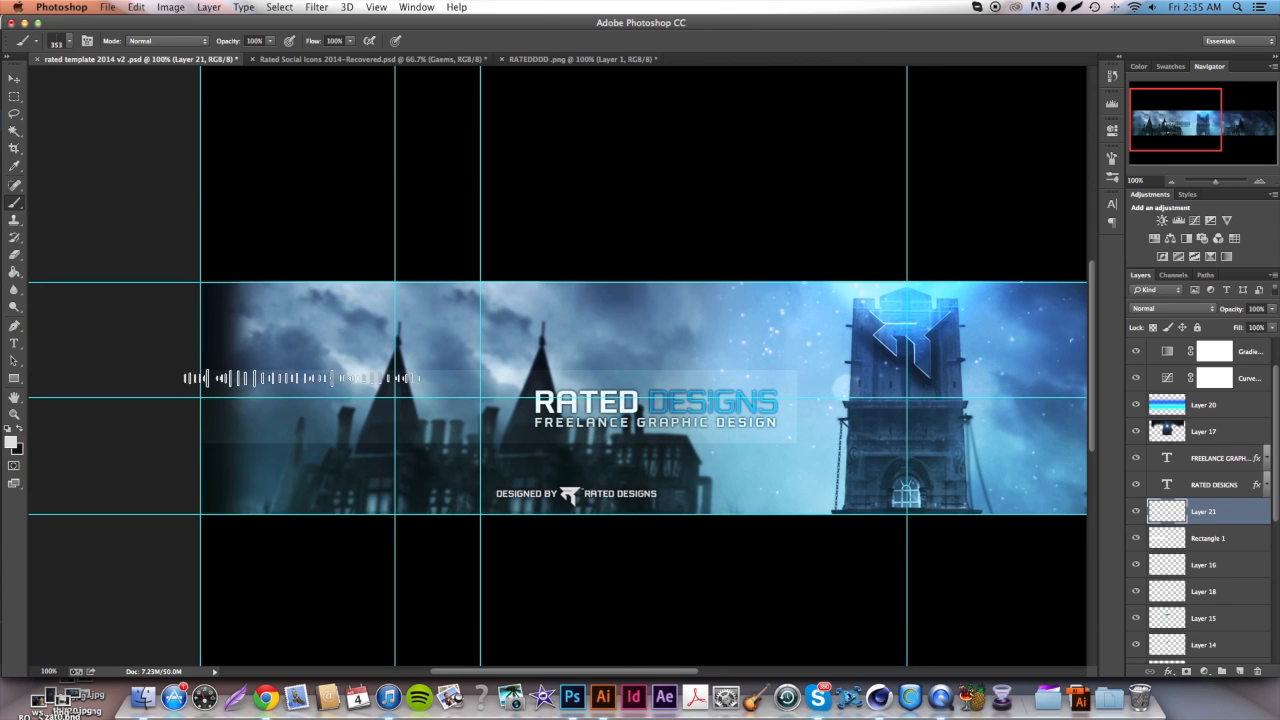
left_click(341, 341)
key("super+z")
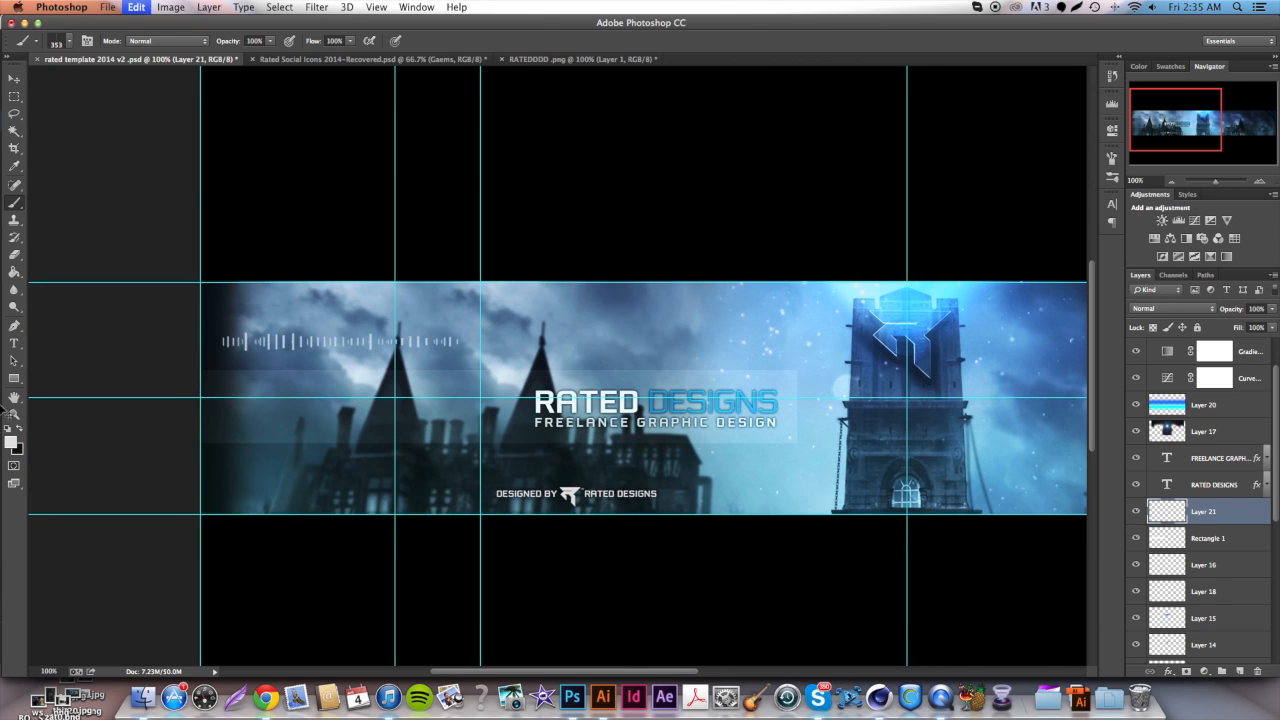
Set the foreground color to white ffffff and stamp the waveform brush once in the sky over the castle spires.
left_click(10, 442)
left_click(569, 493)
left_click(571, 493)
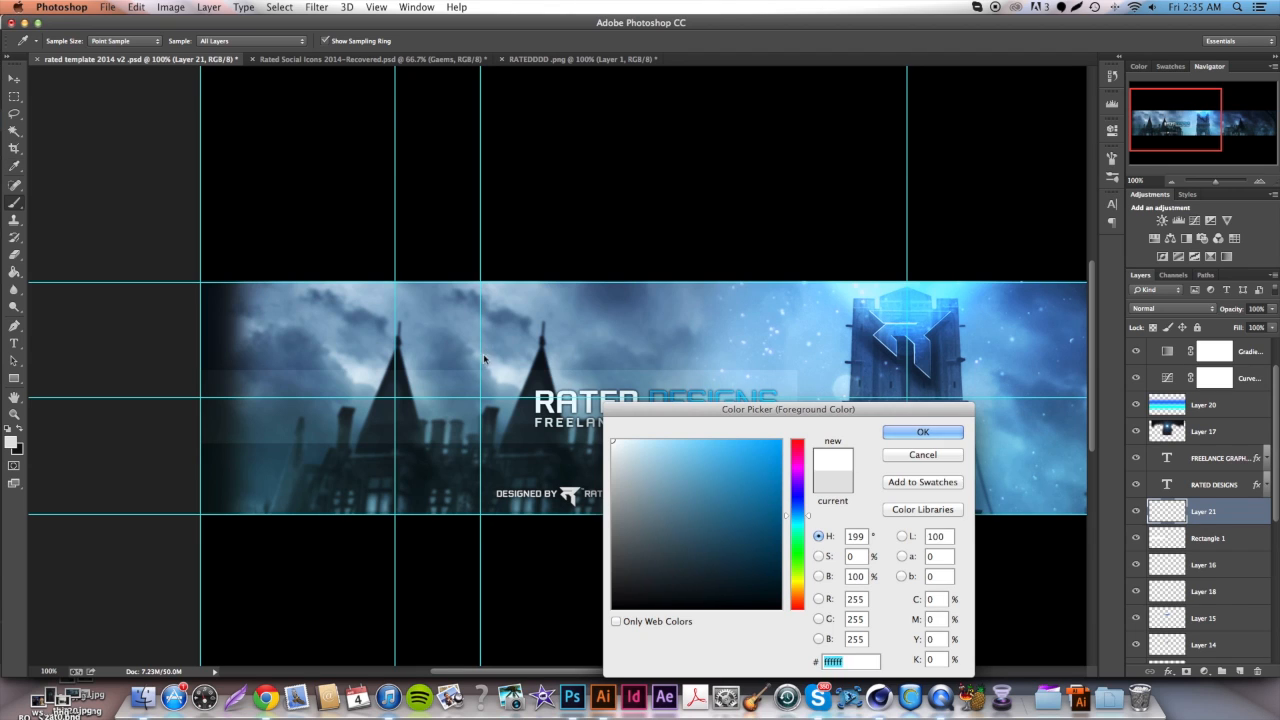
key("Return")
left_click(394, 338)
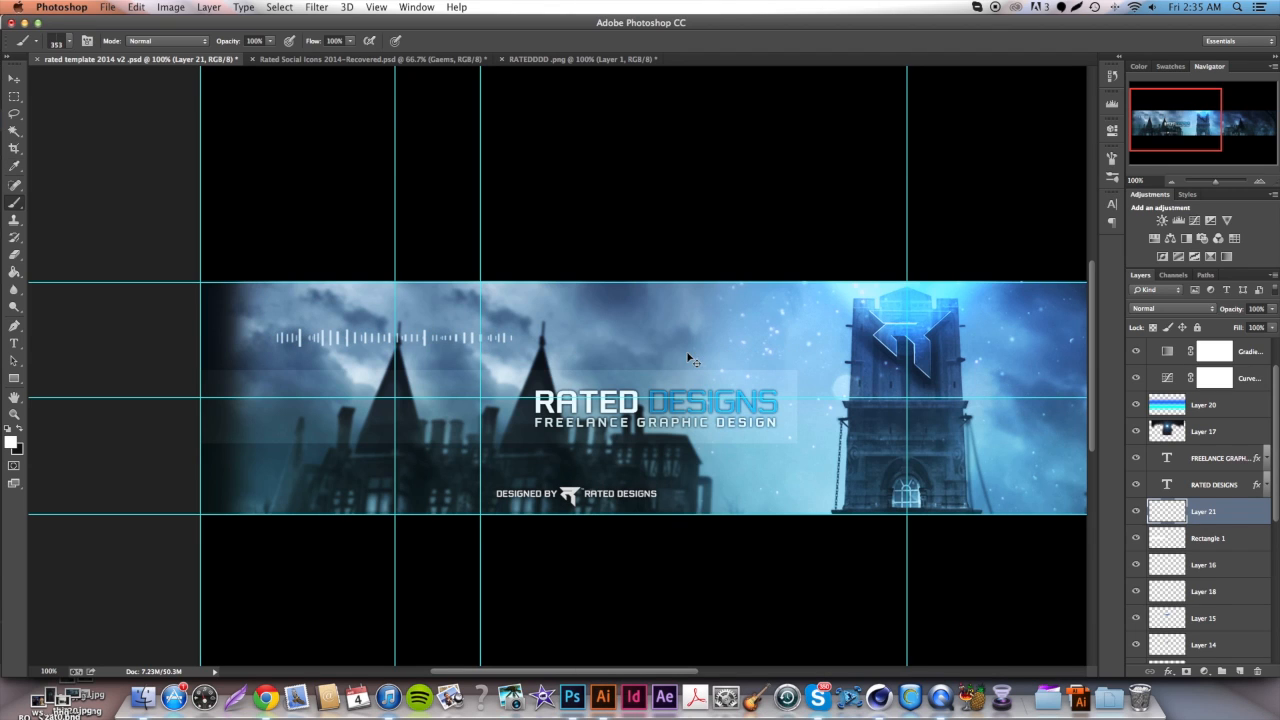
Duplicate the waveform layer and place the copy end to end to the right of the original.
key("super+j")
key("v")
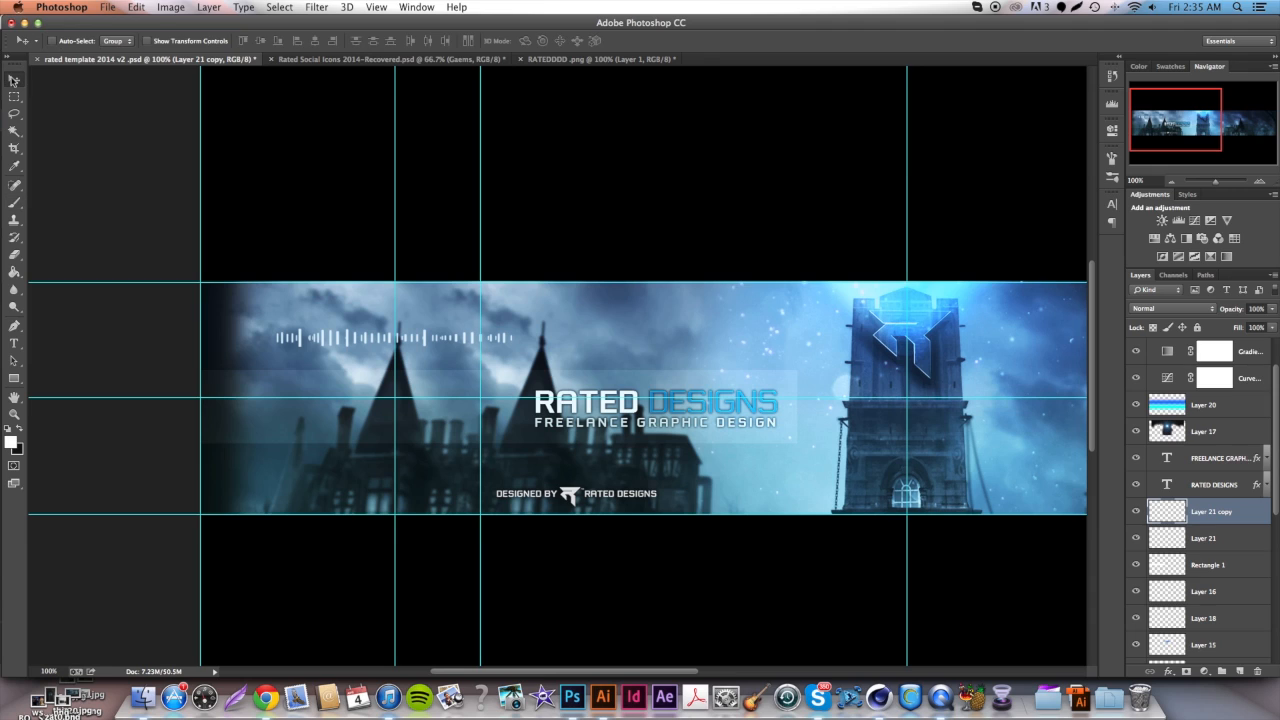
left_click_drag(386, 378, 609, 390)
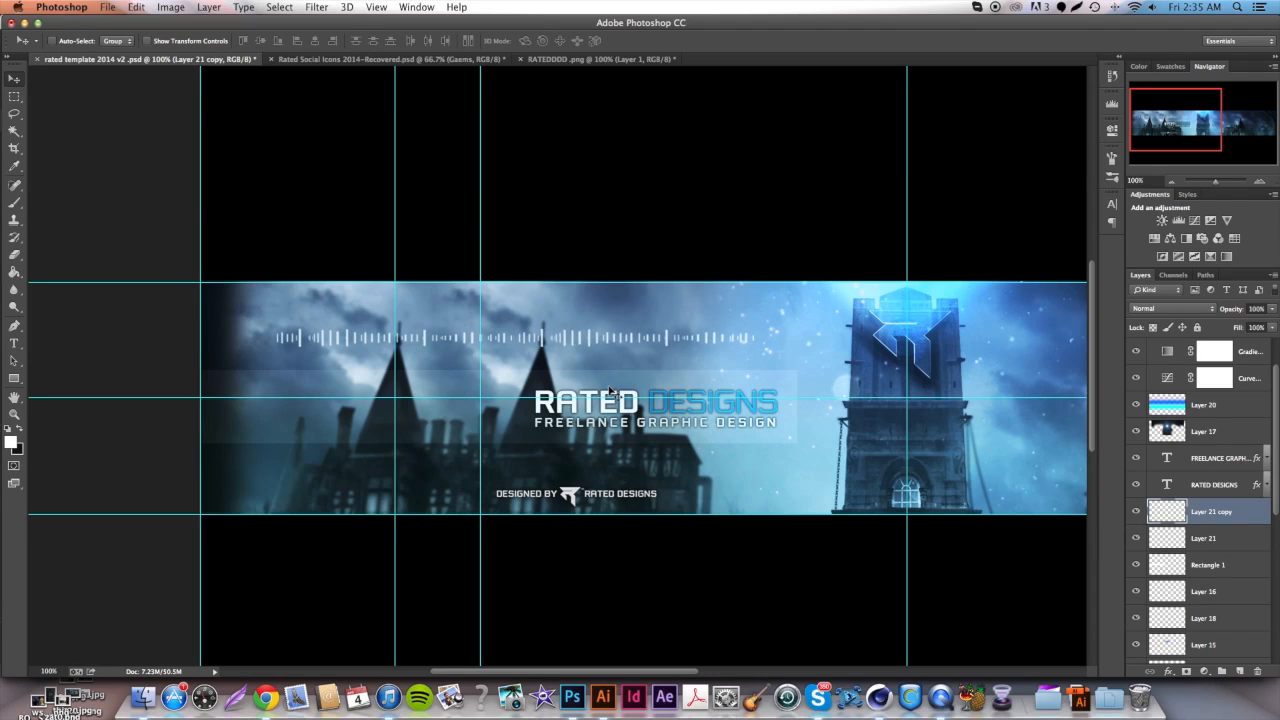
Merge the two waveform layers, then duplicate the merged row and extend it to the right with the copy.
left_click(1192, 538, "shift")
right_click(1192, 538)
left_click(1046, 498)
key("super+j")
left_click_drag(272, 338, 768, 345)
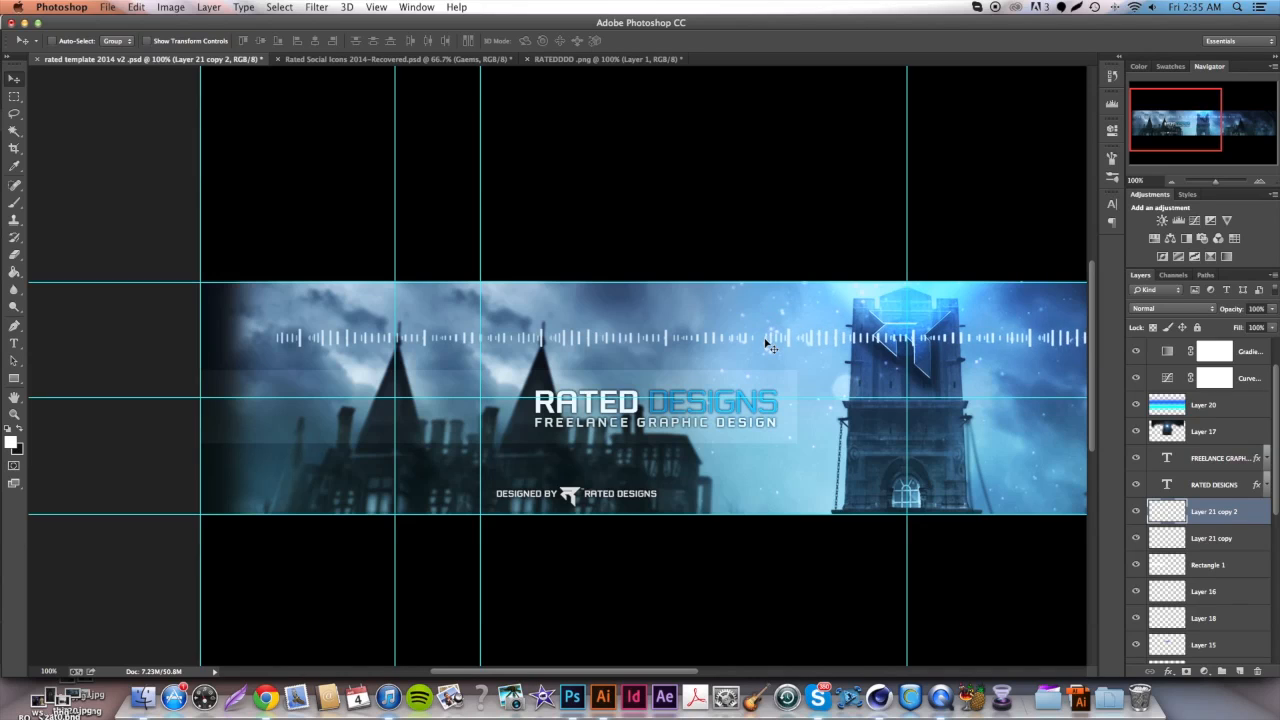
Move both waveform rows onto the translucent strip's upper edge, starting at the banner's left end, and merge them into one layer.
left_click(1215, 541, "shift")
left_click_drag(634, 395, 546, 423)
right_click(1233, 541)
left_click(1096, 492)
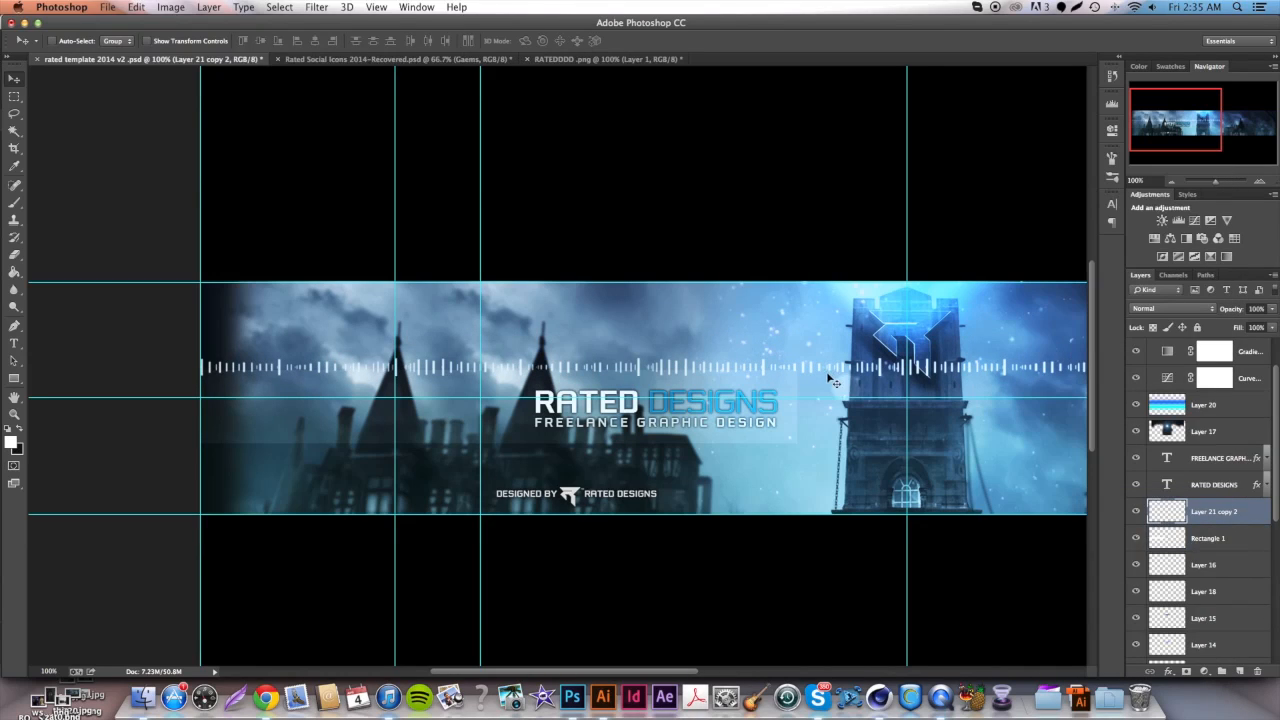
key("super+z")
Fade the right end of the Rectangle 1 strip with the 250 px Eraser.
left_click(1216, 538)
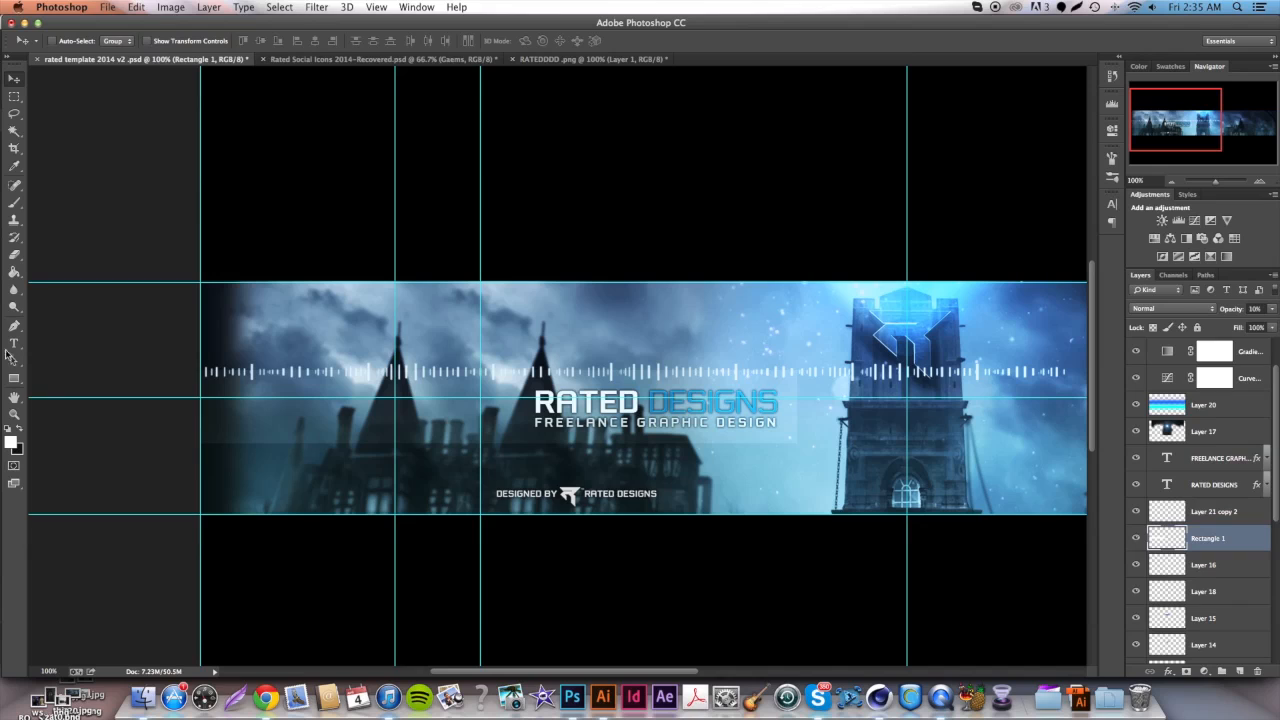
left_click(14, 255)
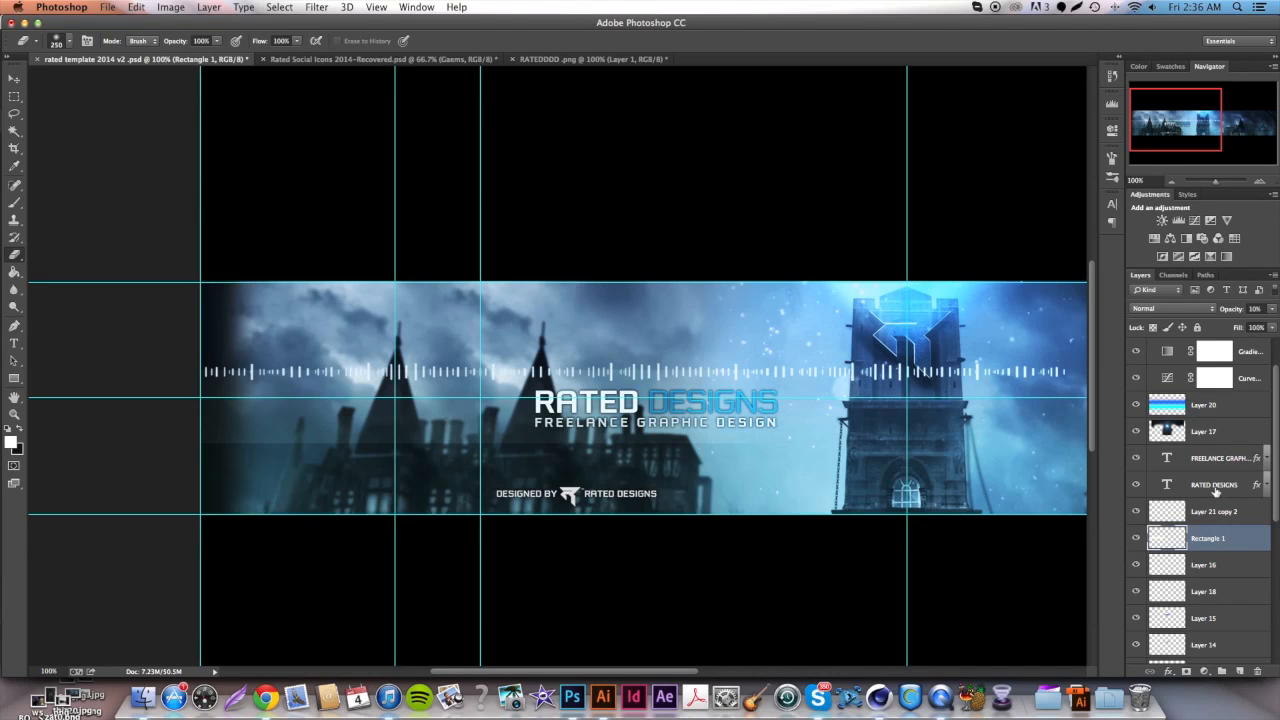
With the waveform layer active, load Rectangle 1's outline as a selection and invert it.
left_click(1219, 514)
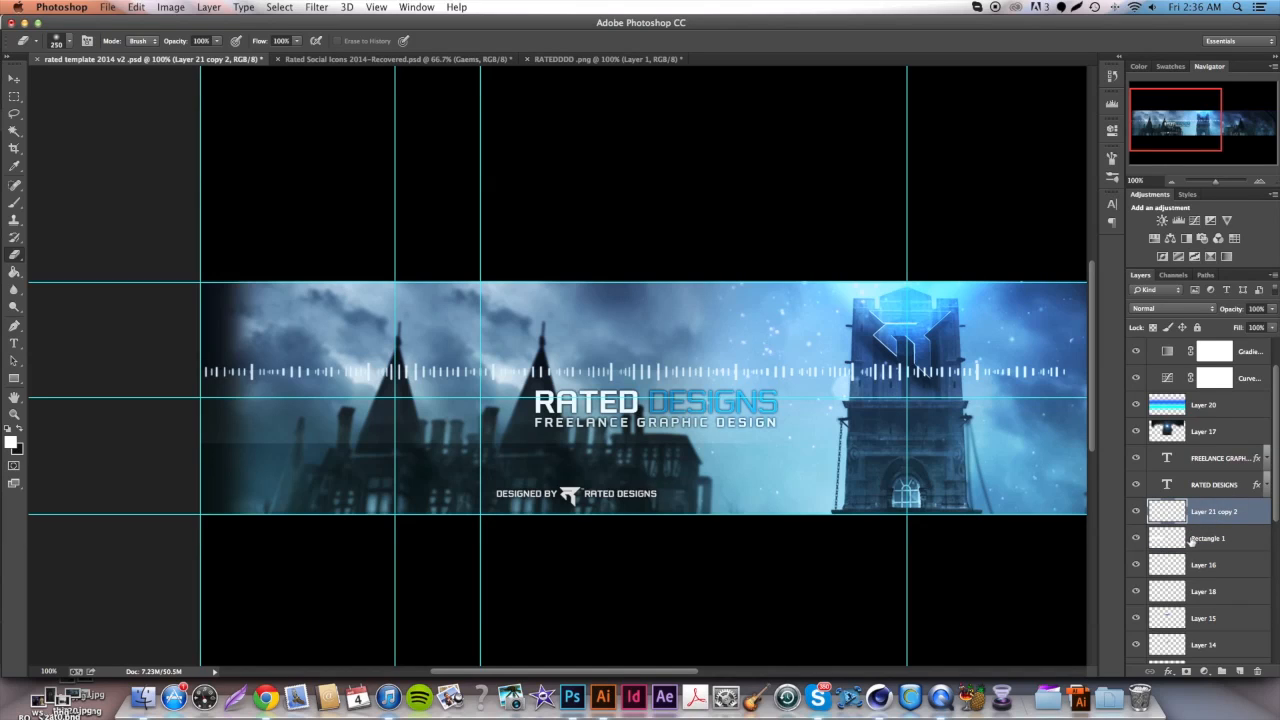
left_click(1167, 538, "super")
key("super+d")
left_click(14, 78)
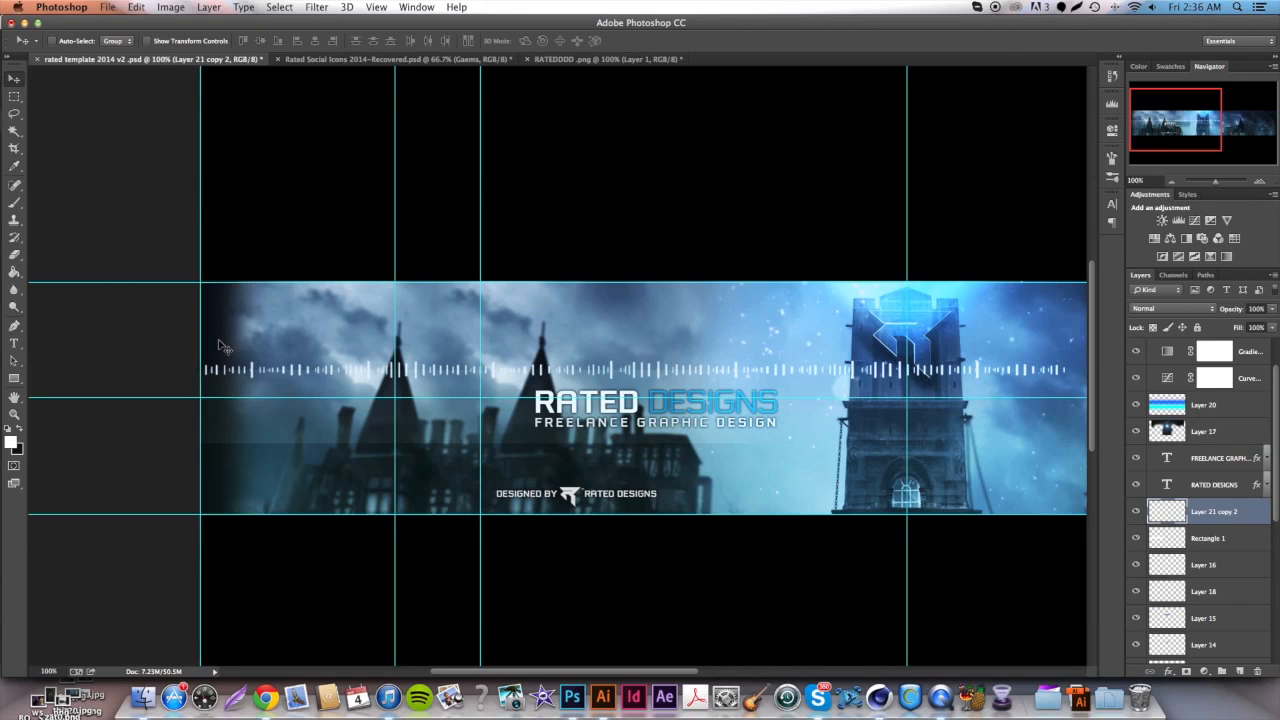
left_click(1170, 539, "super")
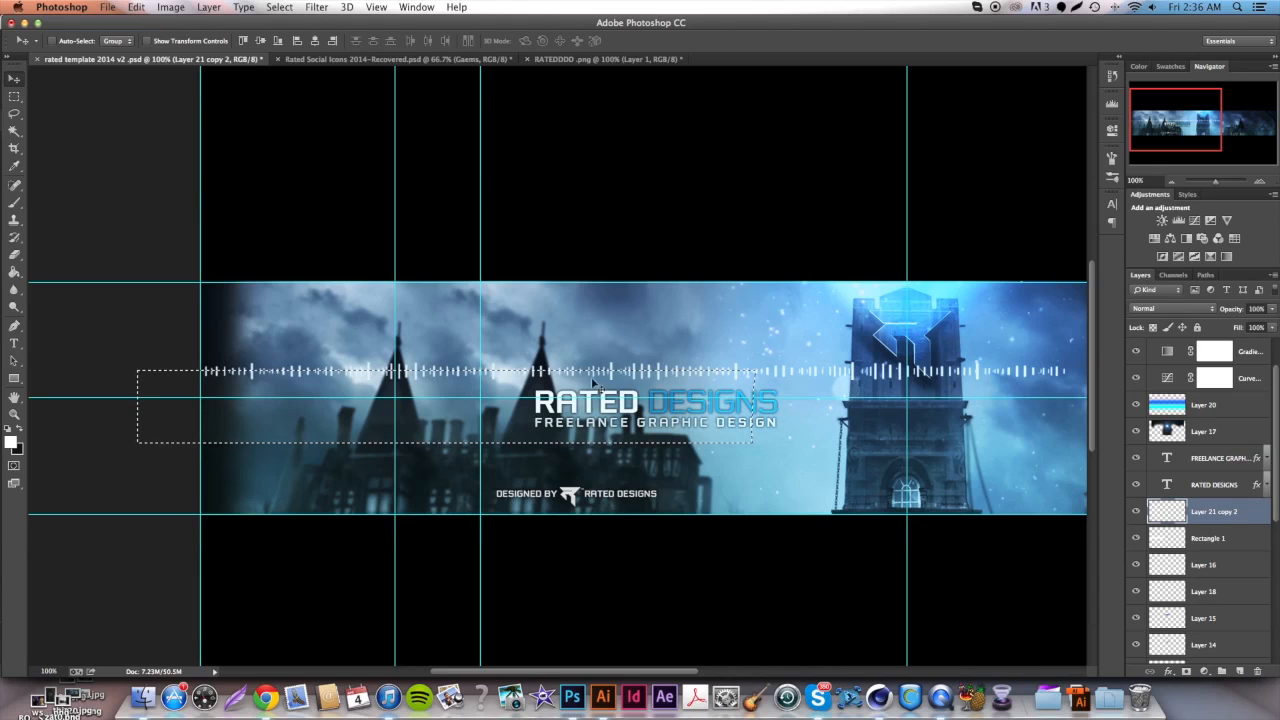
left_click(296, 7)
left_click(300, 63)
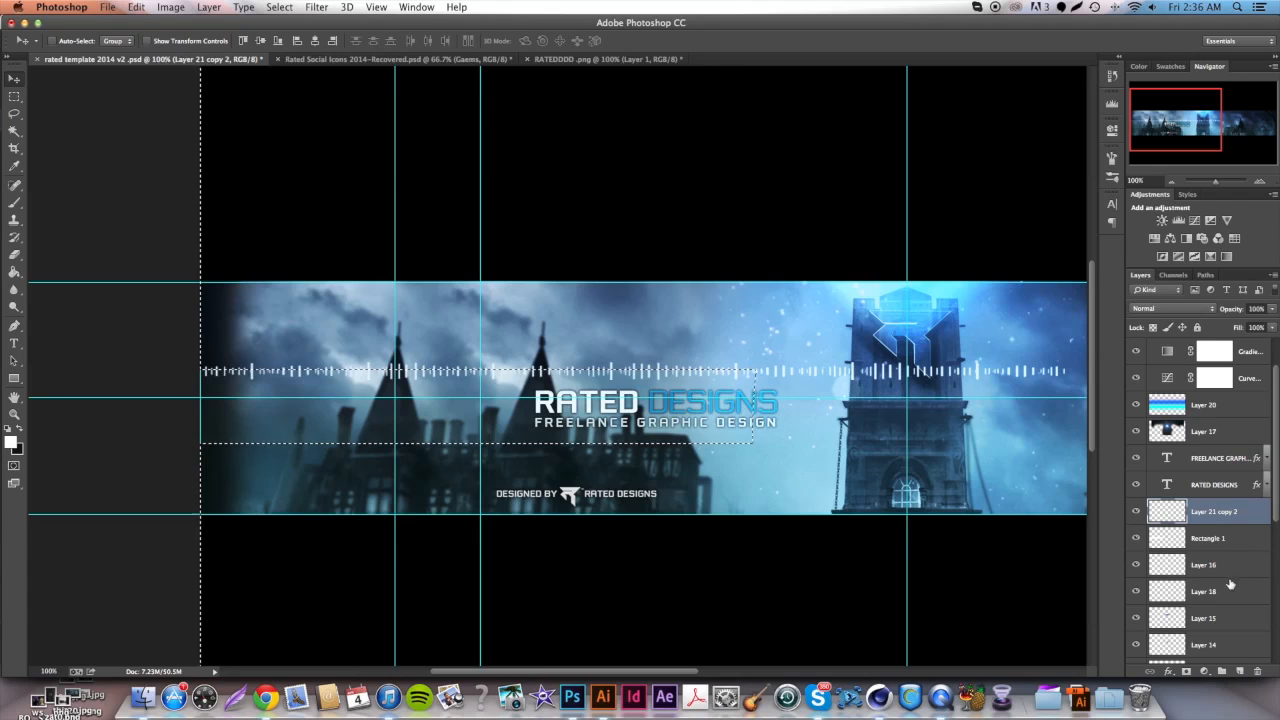
Check the waveform layer by toggling its visibility, delete its pixels outside the strip, and deselect.
left_click(1135, 511)
left_click(1135, 511)
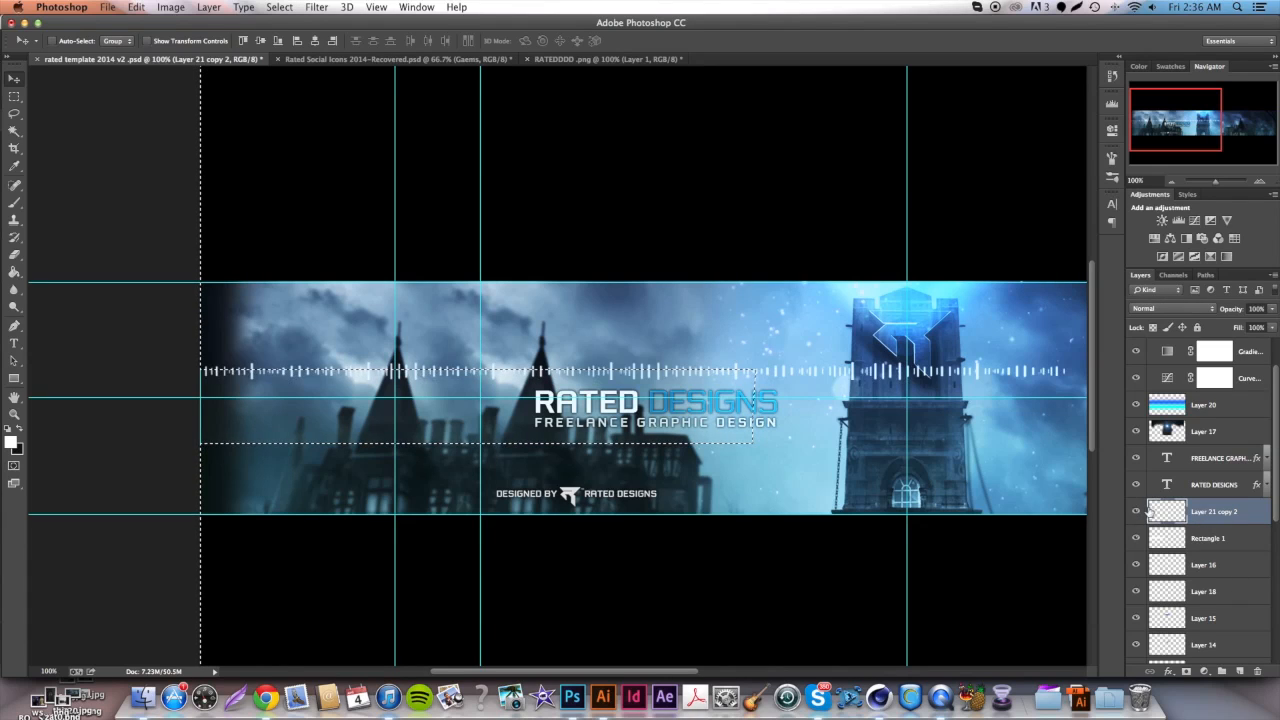
left_click(1135, 511)
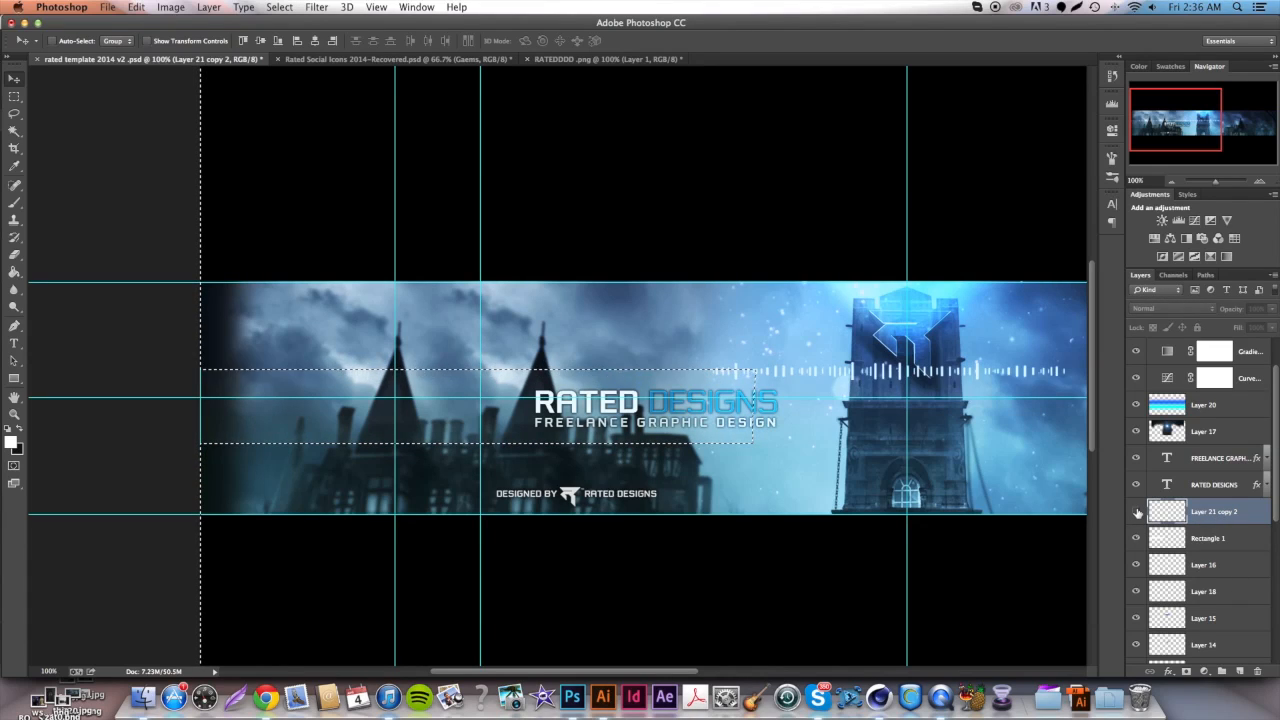
left_click(1135, 511)
key("super+d")
Duplicate the waveform layer and flip the copy vertically onto the translucent strip's lower edge.
key("super+j")
left_click(137, 7)
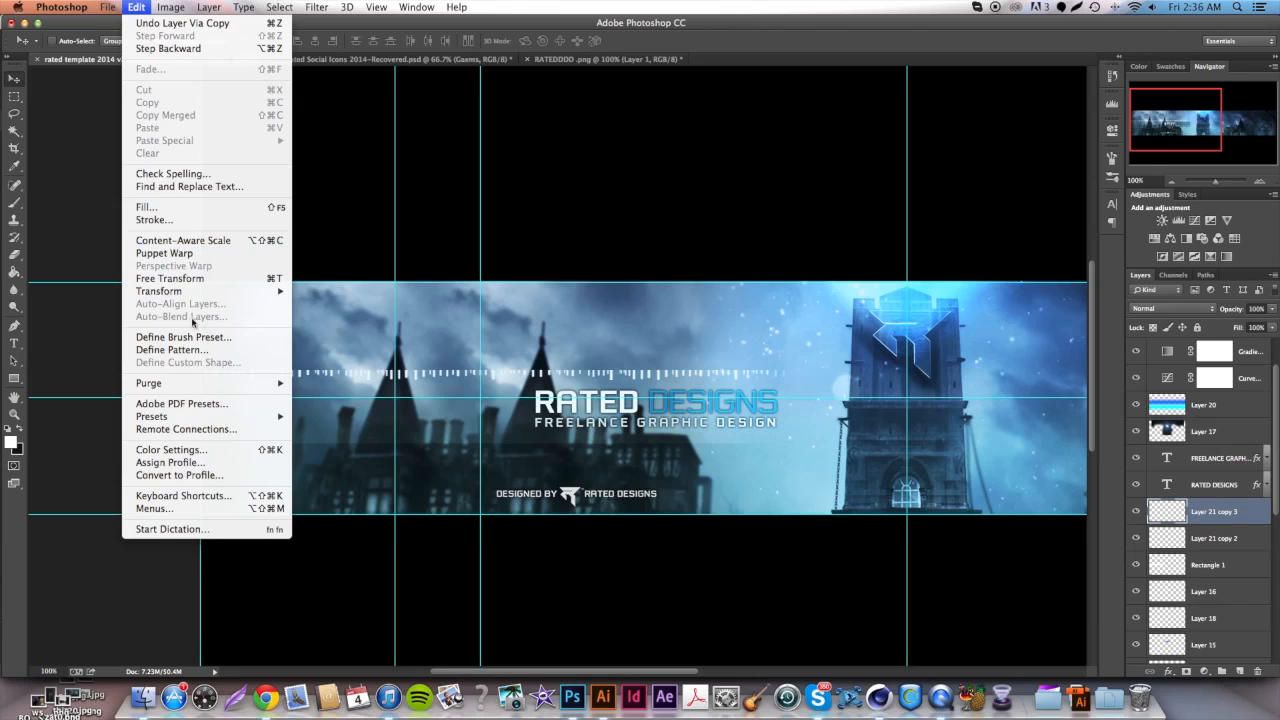
mouse_move(190, 291)
left_click(348, 453)
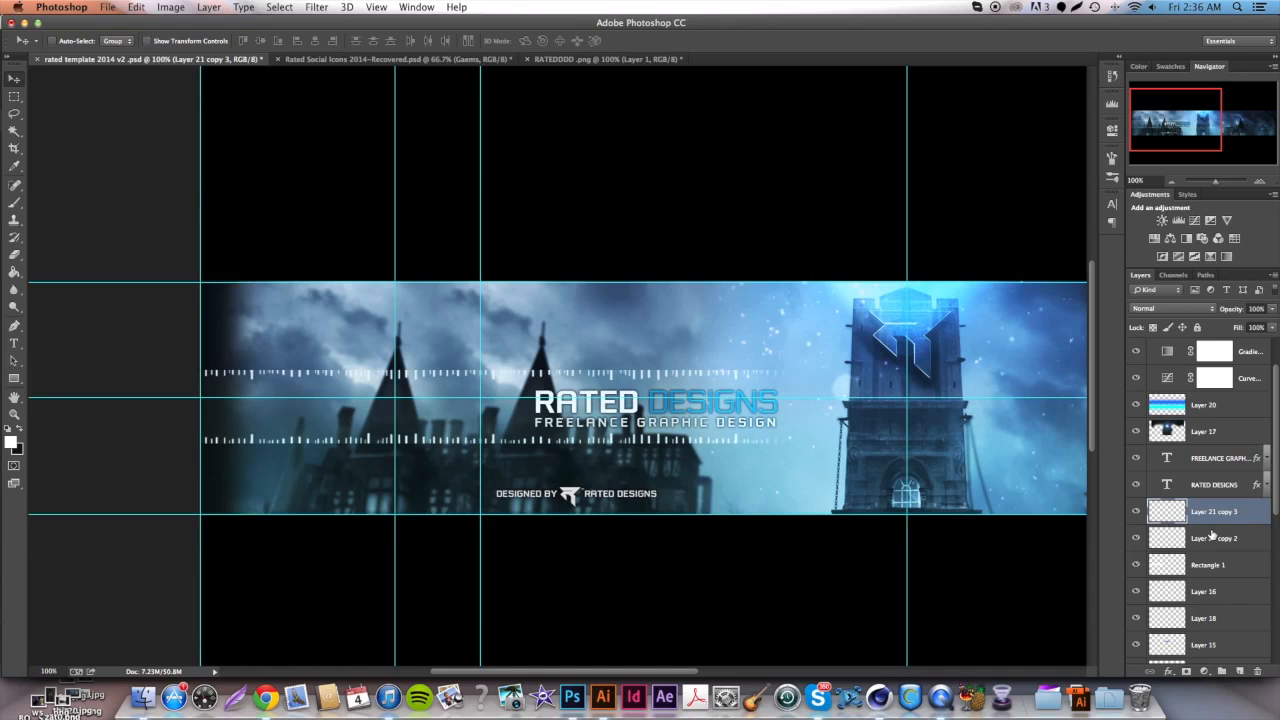
Merge the upper and lower waveform layers into one and set its blend mode to Overlay.
right_click(1212, 537)
left_click(1116, 497)
left_click(1192, 311)
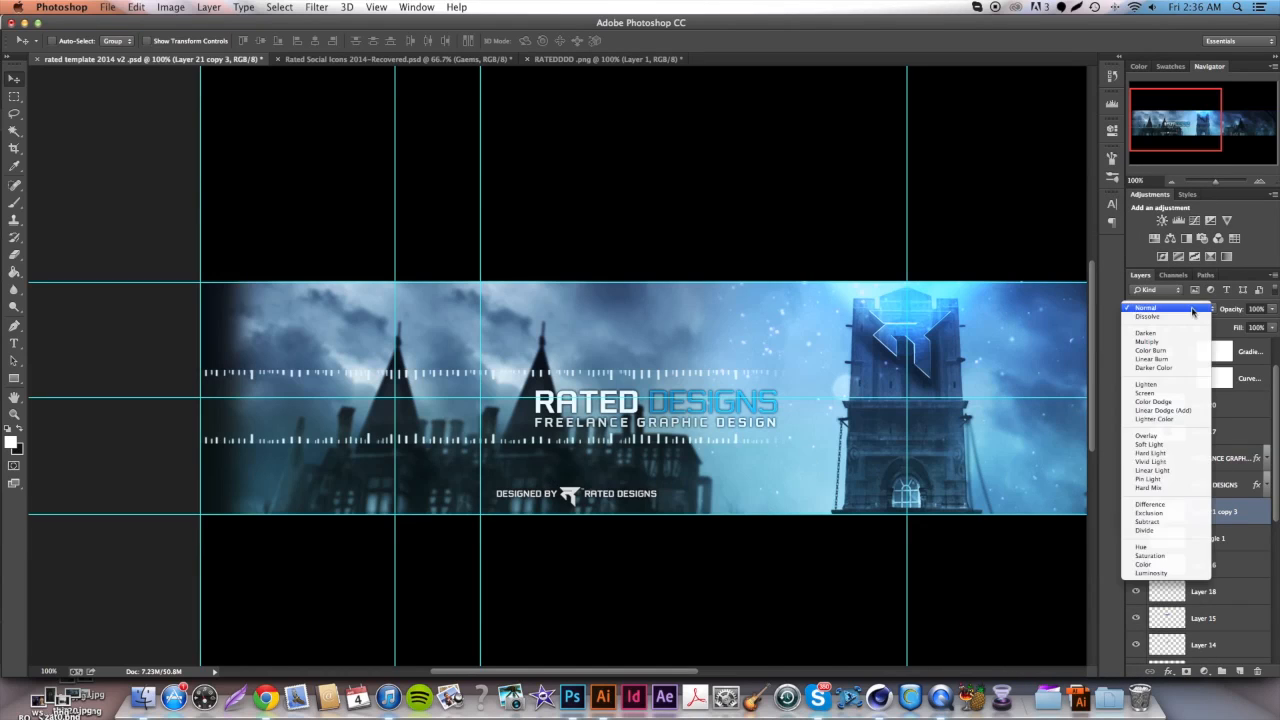
left_click(1166, 437)
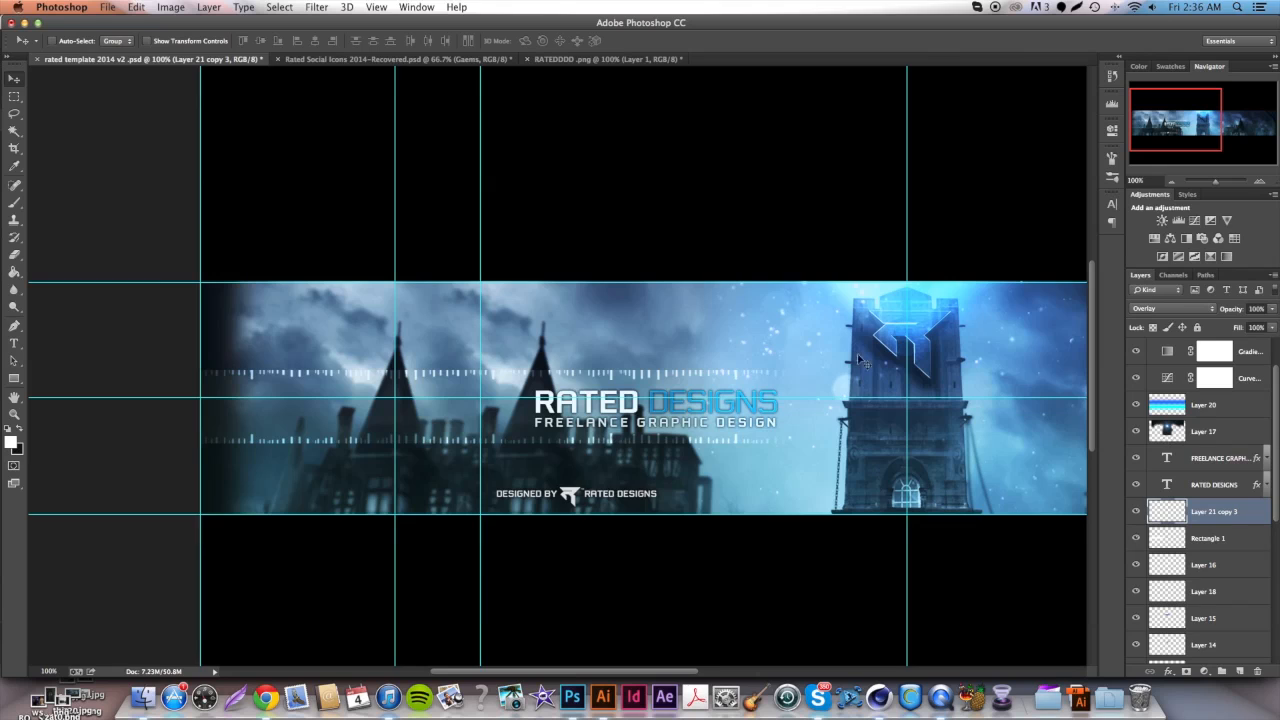
scroll(858, 360, "right", 5)
left_click(14, 96)
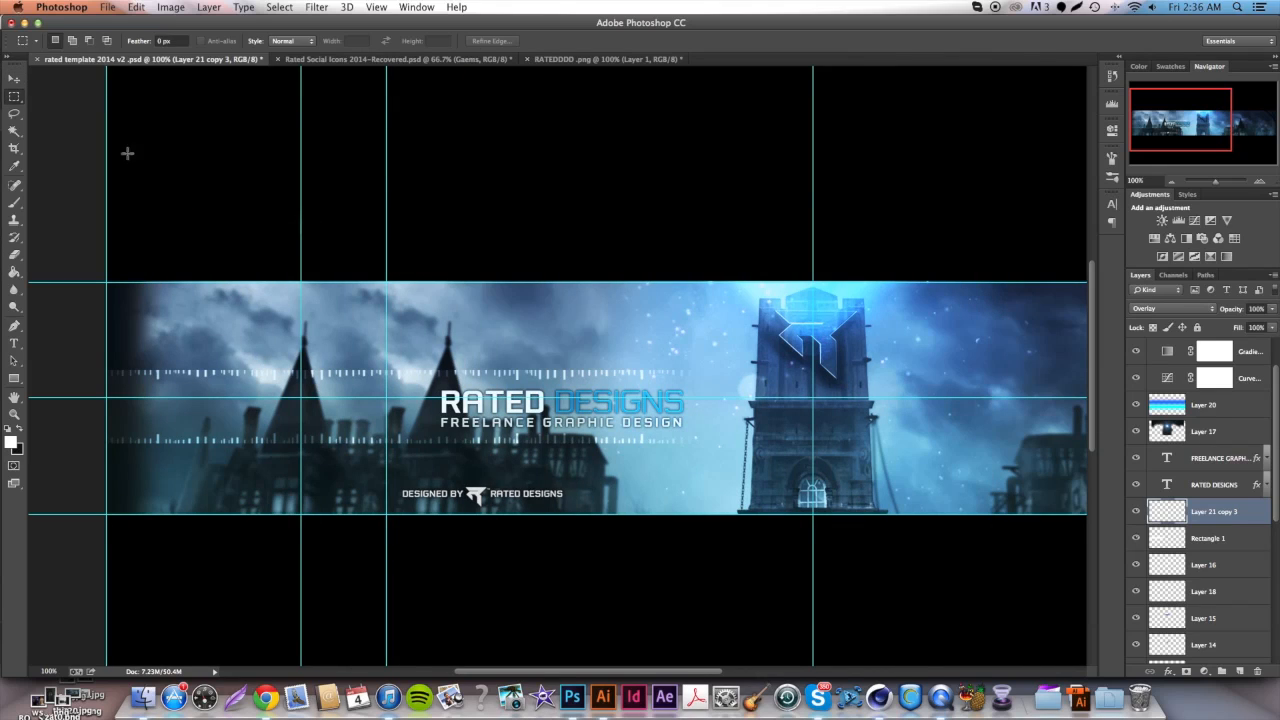
left_click(14, 78)
scroll(225, 405, "right", 10)
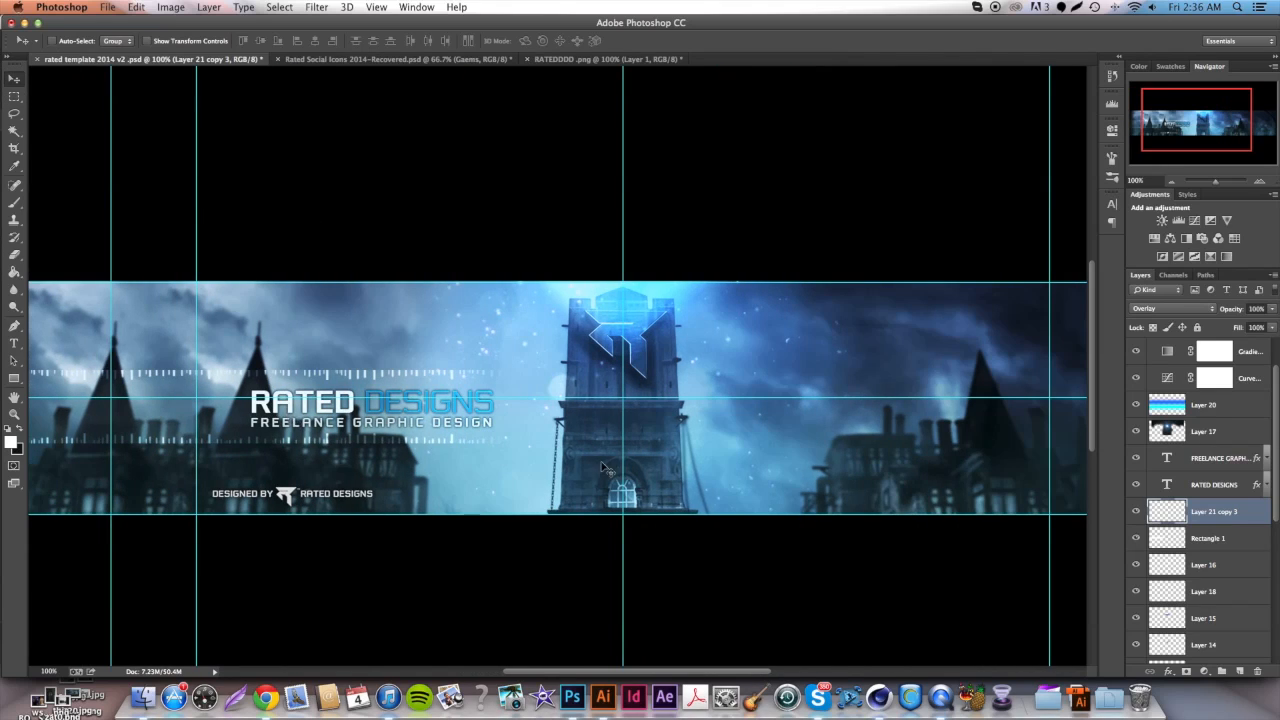
scroll(363, 426, "left", 8)
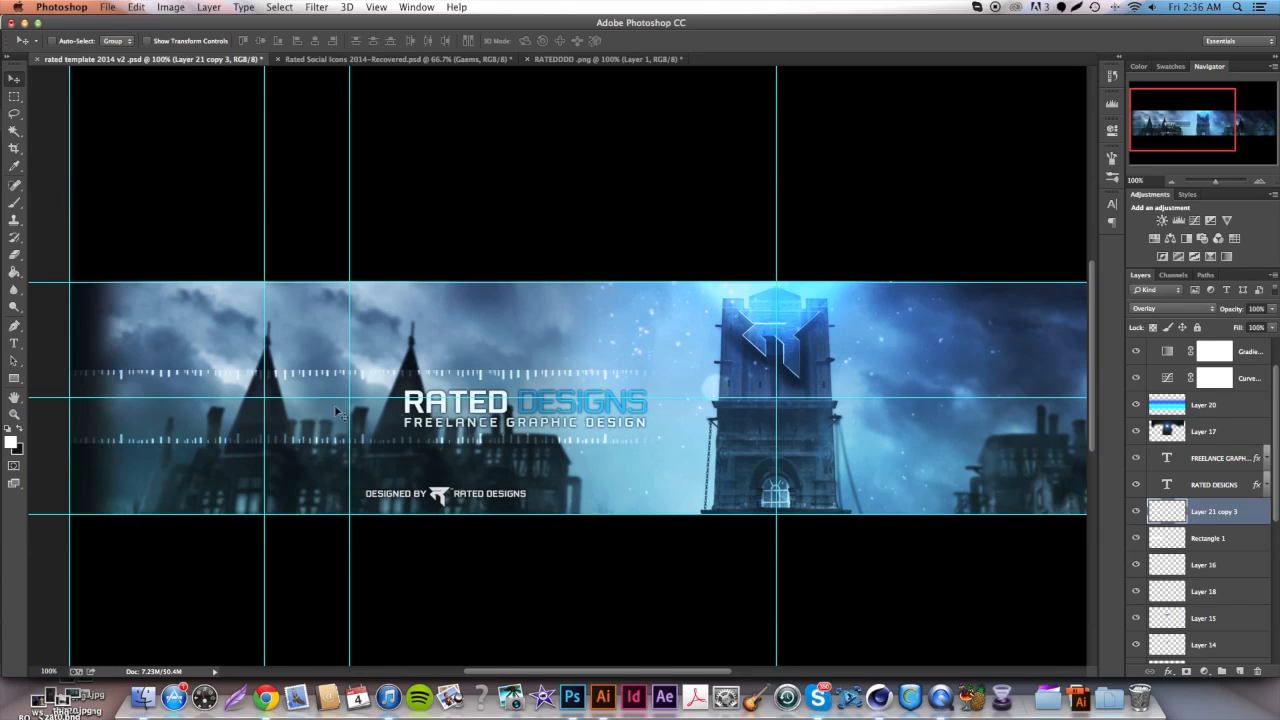
scroll(555, 457, "right", 3)
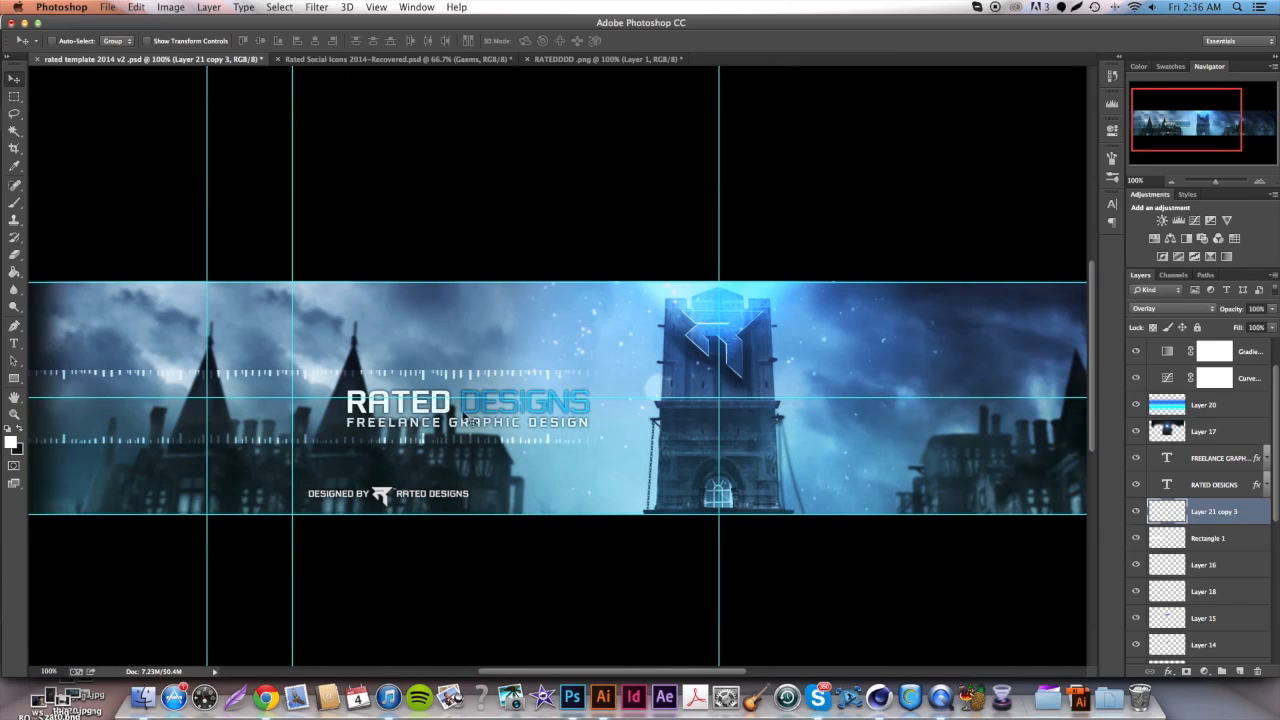
scroll(320, 438, "right", 6)
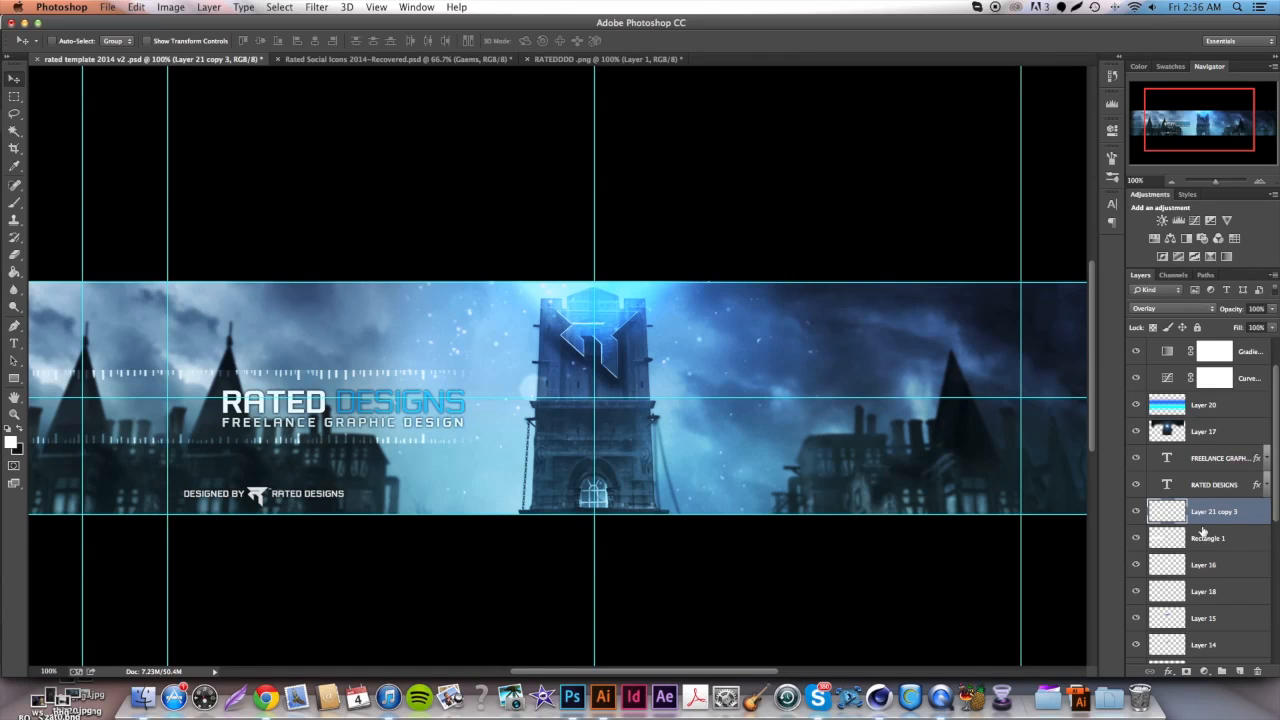
Above the FREELANCE GRAPHIC DESIGN layer, draw a white rectangle about 1149 × 24 px from the tower across the banner's lower right part.
left_click(1232, 460)
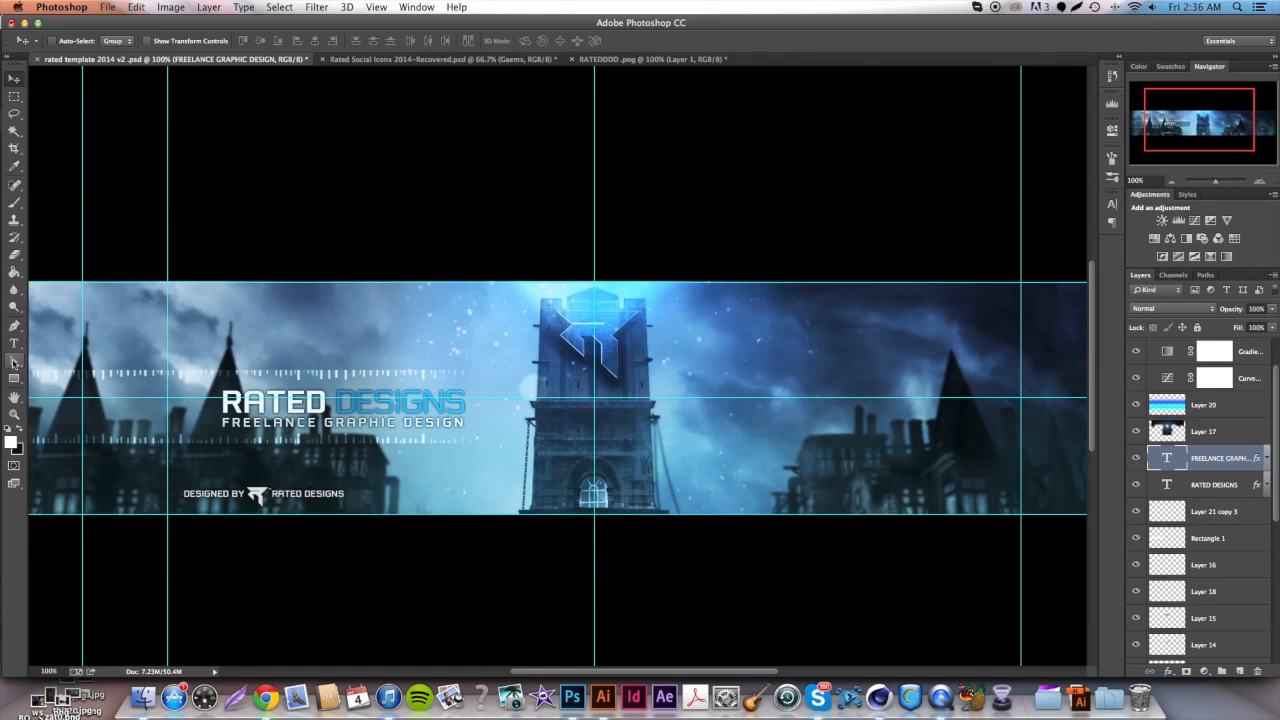
left_click(14, 378)
scroll(366, 383, "right", 10)
scroll(366, 383, "right", 3)
left_click_drag(1044, 450, 277, 466)
scroll(1040, 451, "left", 9)
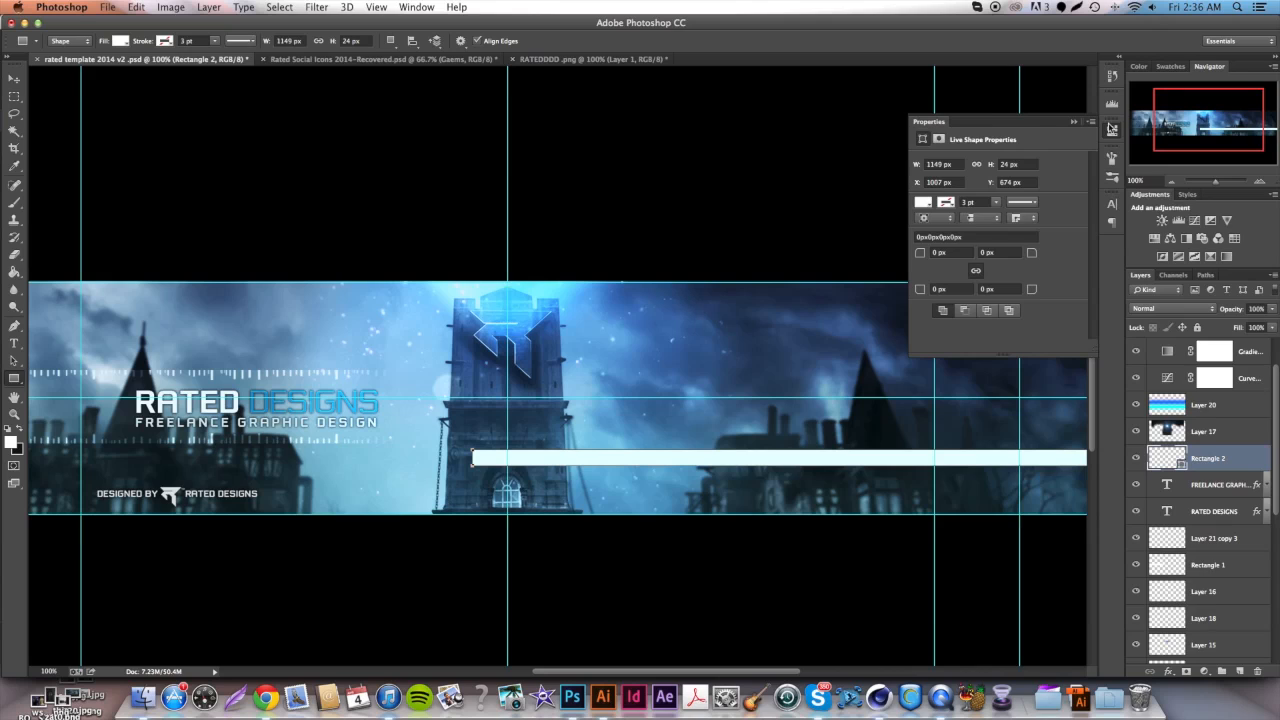
Stretch the white rectangle's height to about 154% with Free Transform, keeping its width at 100%.
key("ctrl+t")
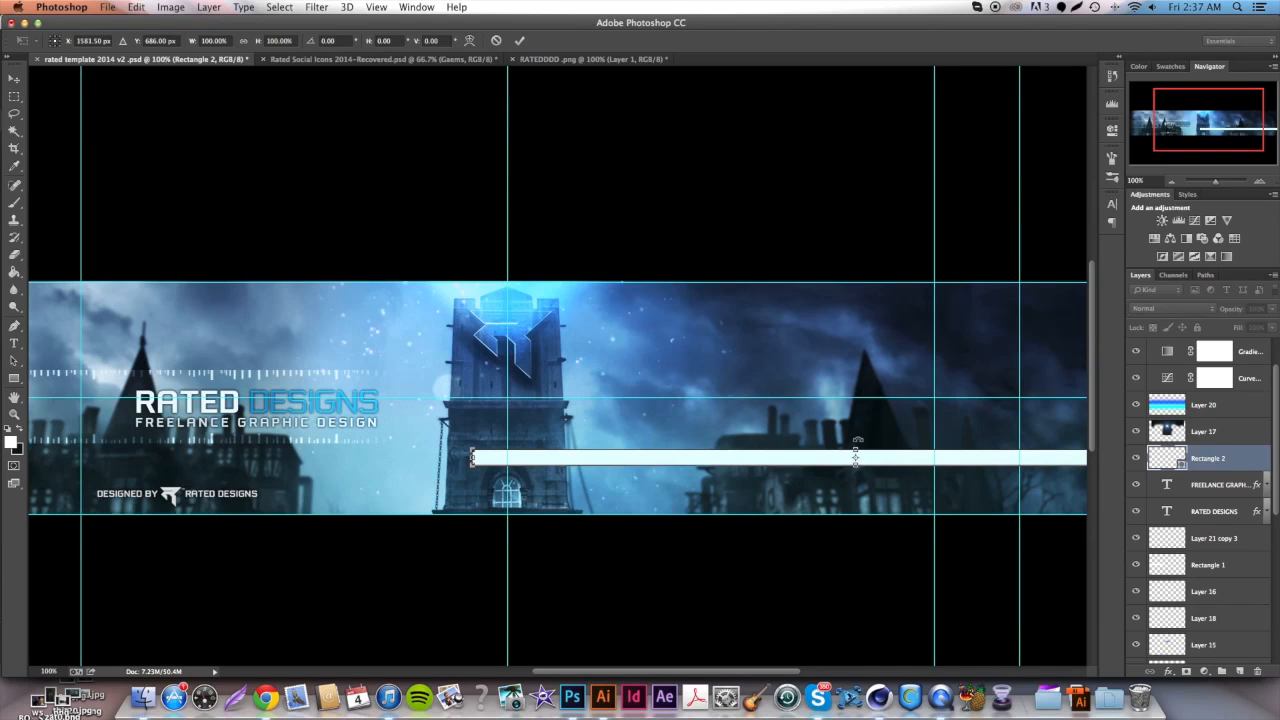
left_click_drag(856, 455, 854, 441)
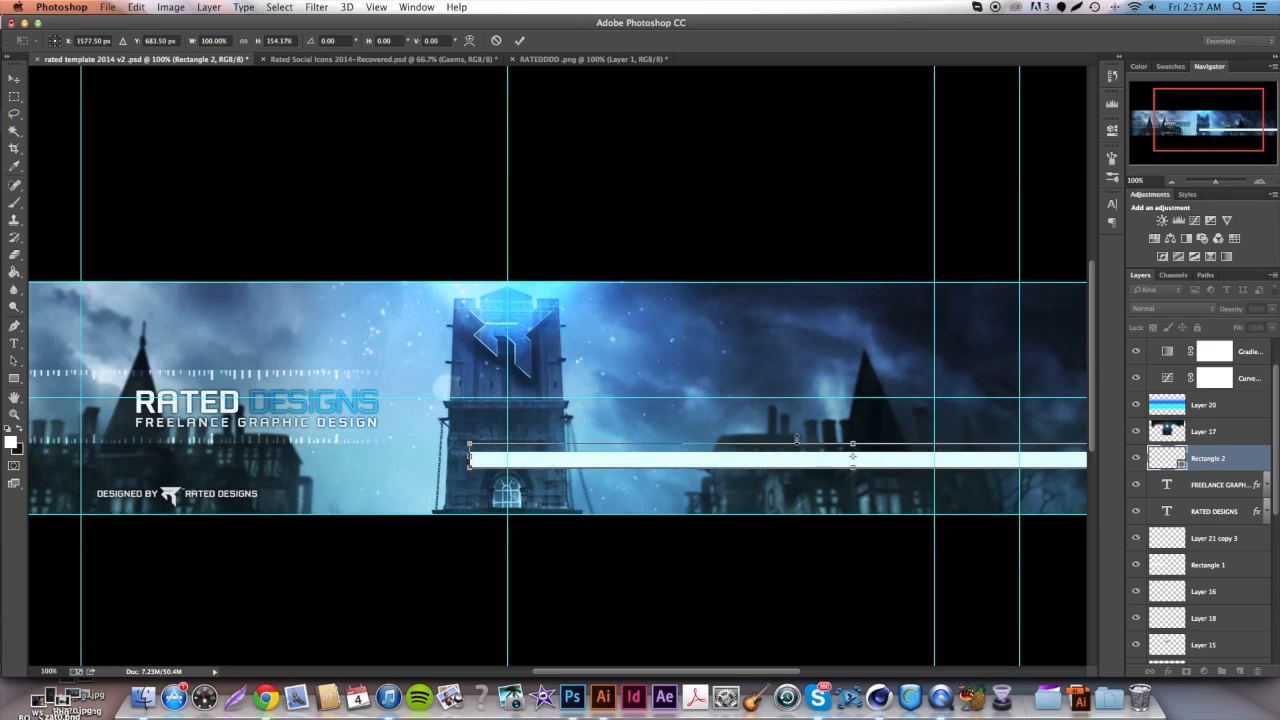
key("Return")
Move the white bar to begin just right of the tower, below the middle guide, and run out to the banner's right edge.
left_click_drag(783, 462, 866, 481)
scroll(862, 481, "right", 2)
left_click_drag(628, 481, 665, 482)
scroll(645, 484, "right", 2)
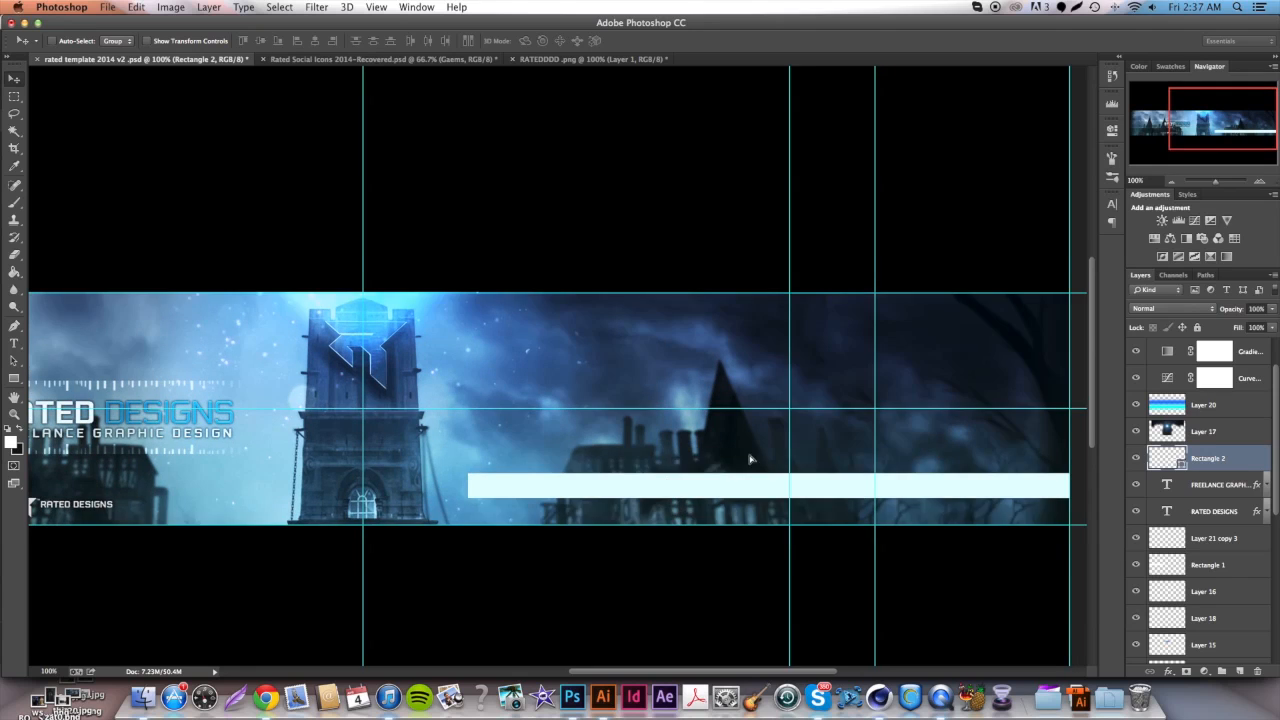
scroll(805, 417, "up", 2)
scroll(950, 425, "right", 4)
right_click(1205, 455)
key("Escape")
scroll(640, 490, "left", 1)
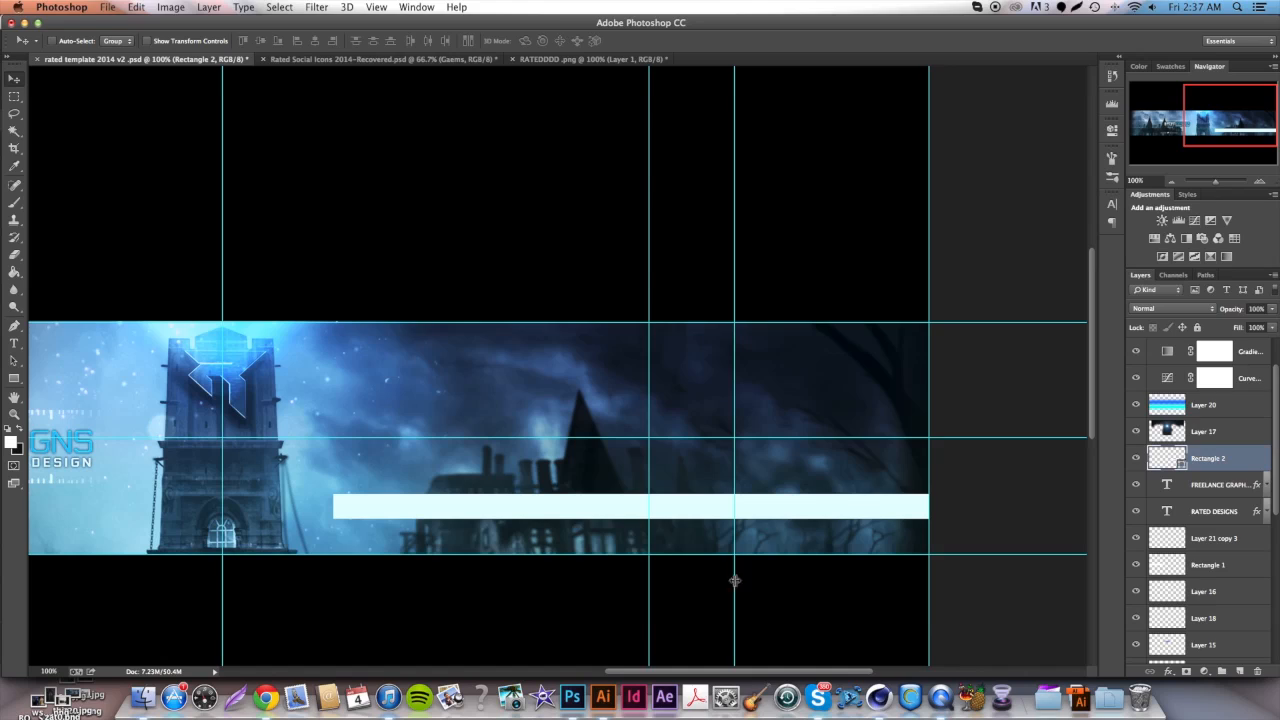
left_click_drag(582, 514, 590, 503)
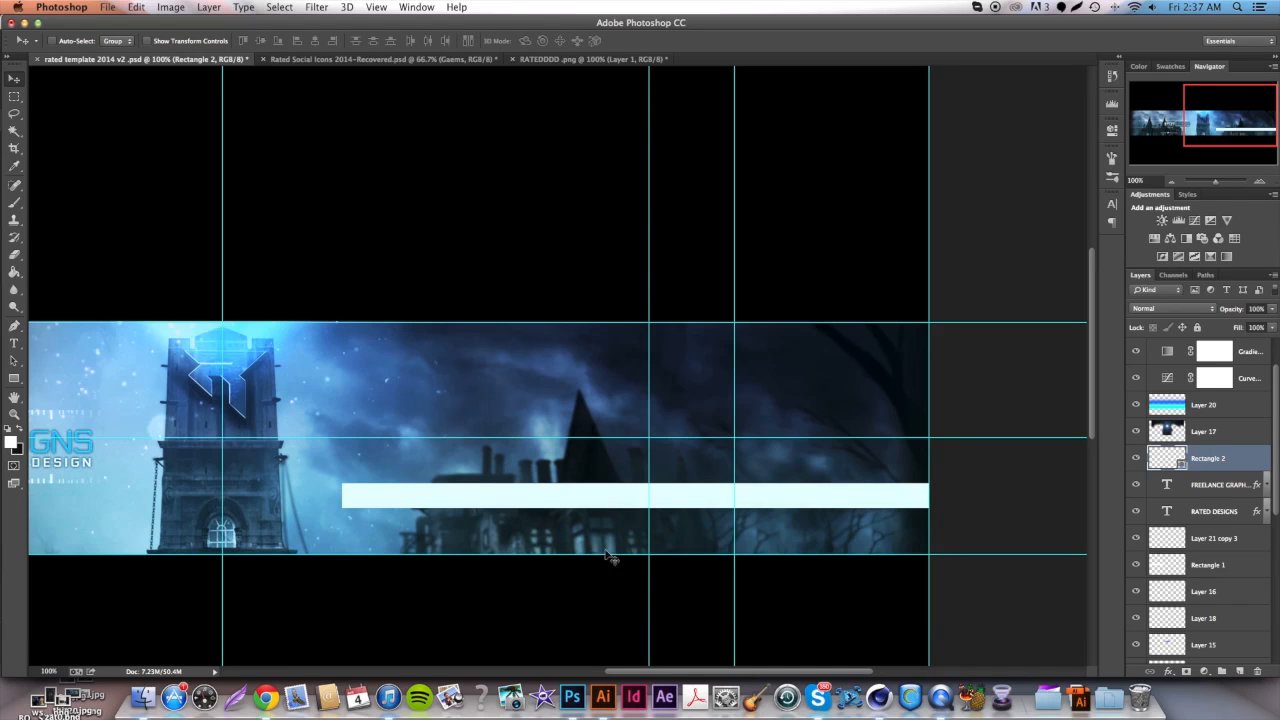
left_click_drag(493, 507, 473, 510)
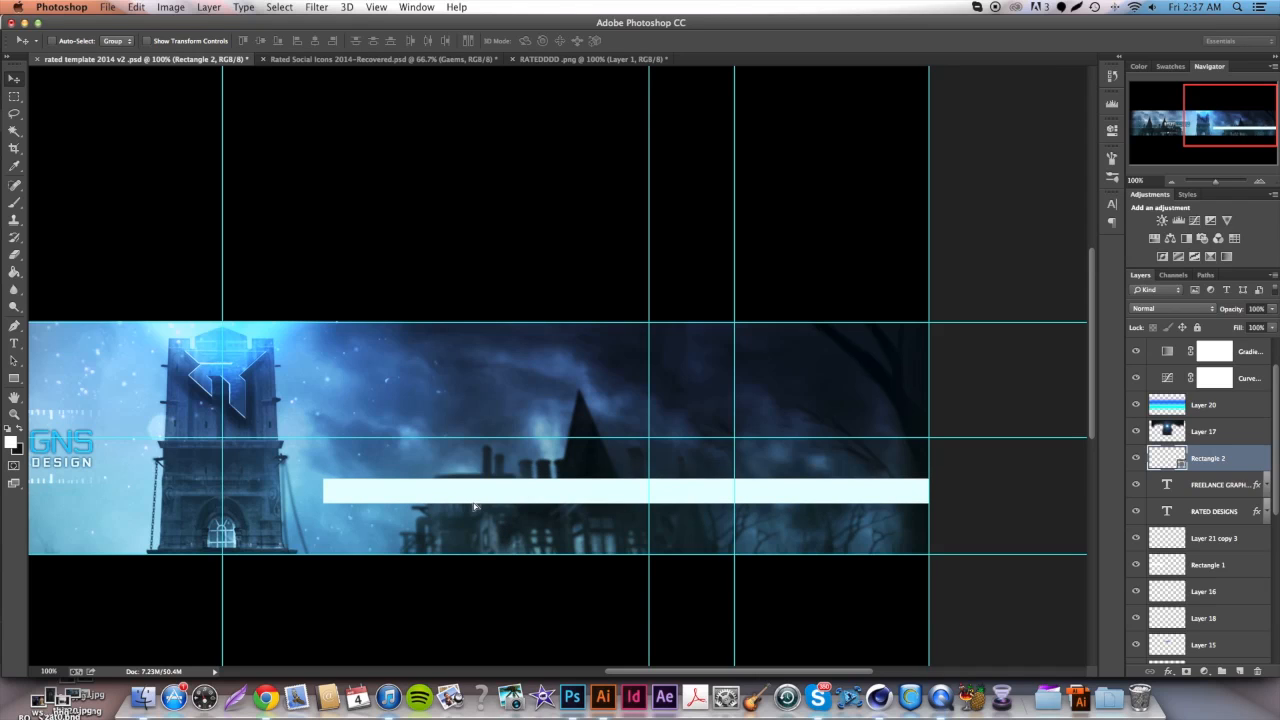
Rasterize Rectangle 2, then fade its left end with the 250 px Eraser and set the layer's opacity to 10%.
right_click(1208, 462)
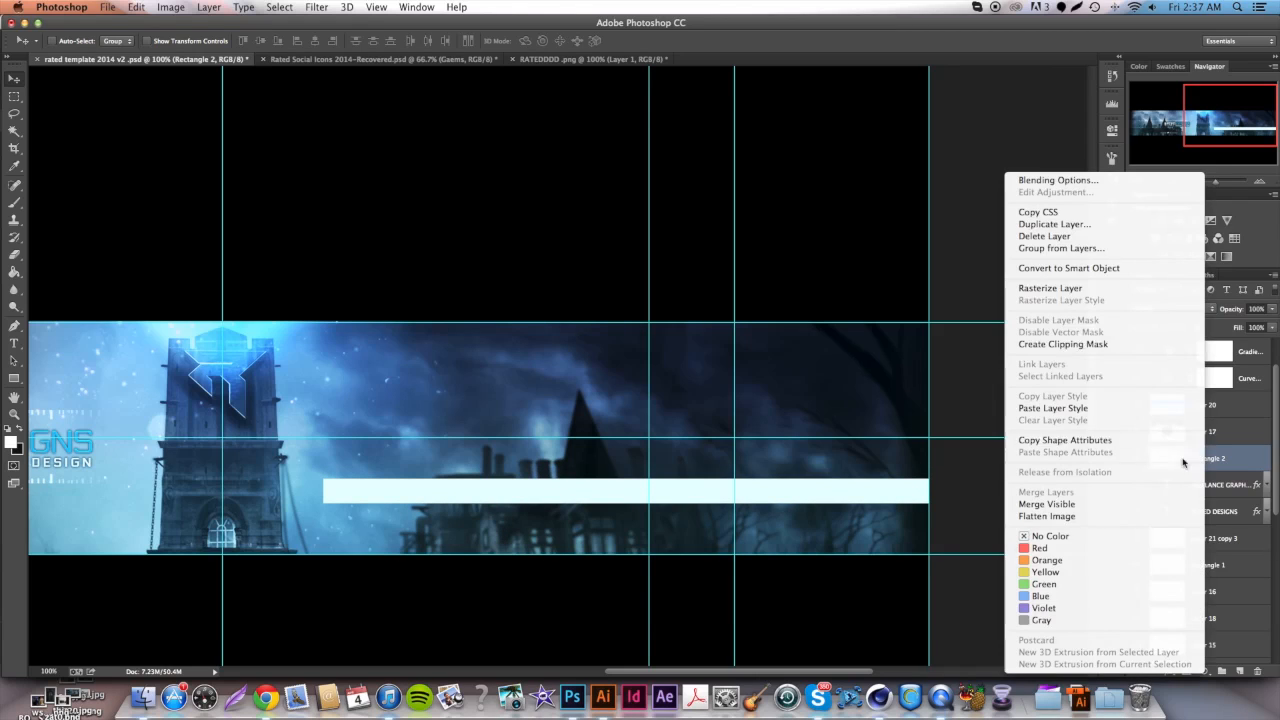
left_click(1070, 290)
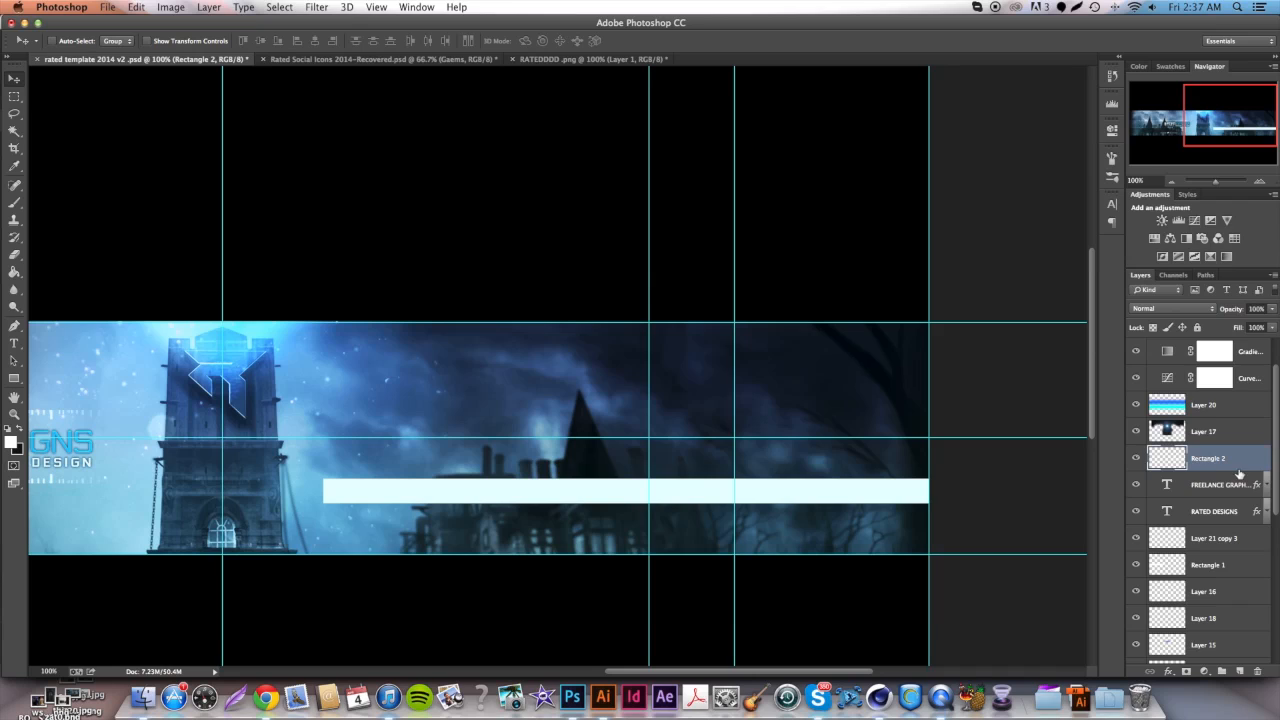
left_click(14, 254)
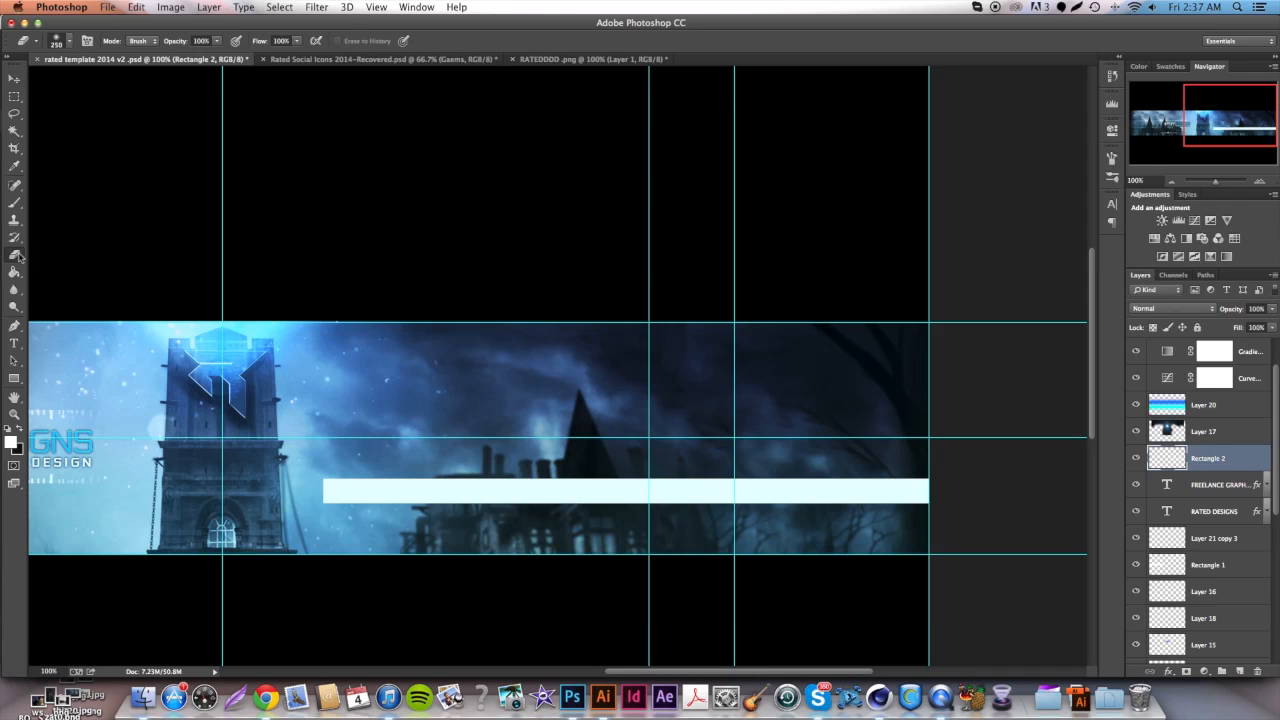
mouse_move(318, 418)
left_mouse_down()
mouse_move(309, 614)
mouse_move(309, 286)
left_mouse_up()
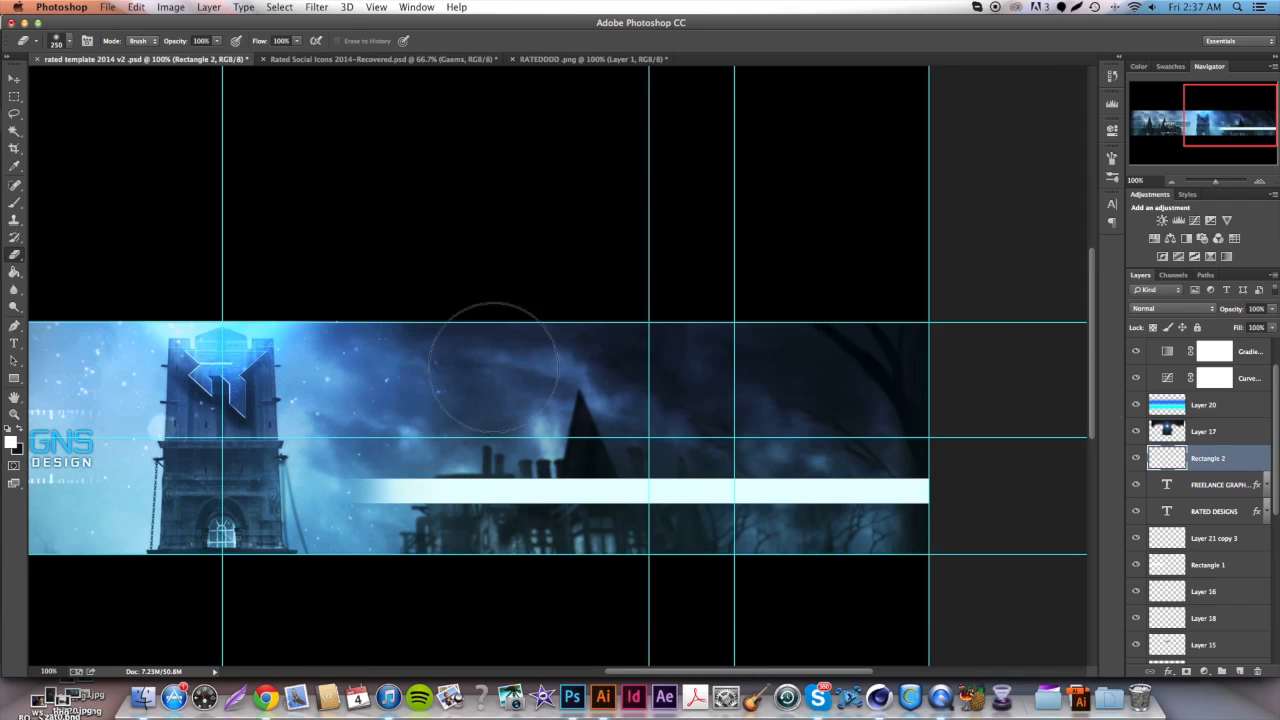
left_click(1256, 309)
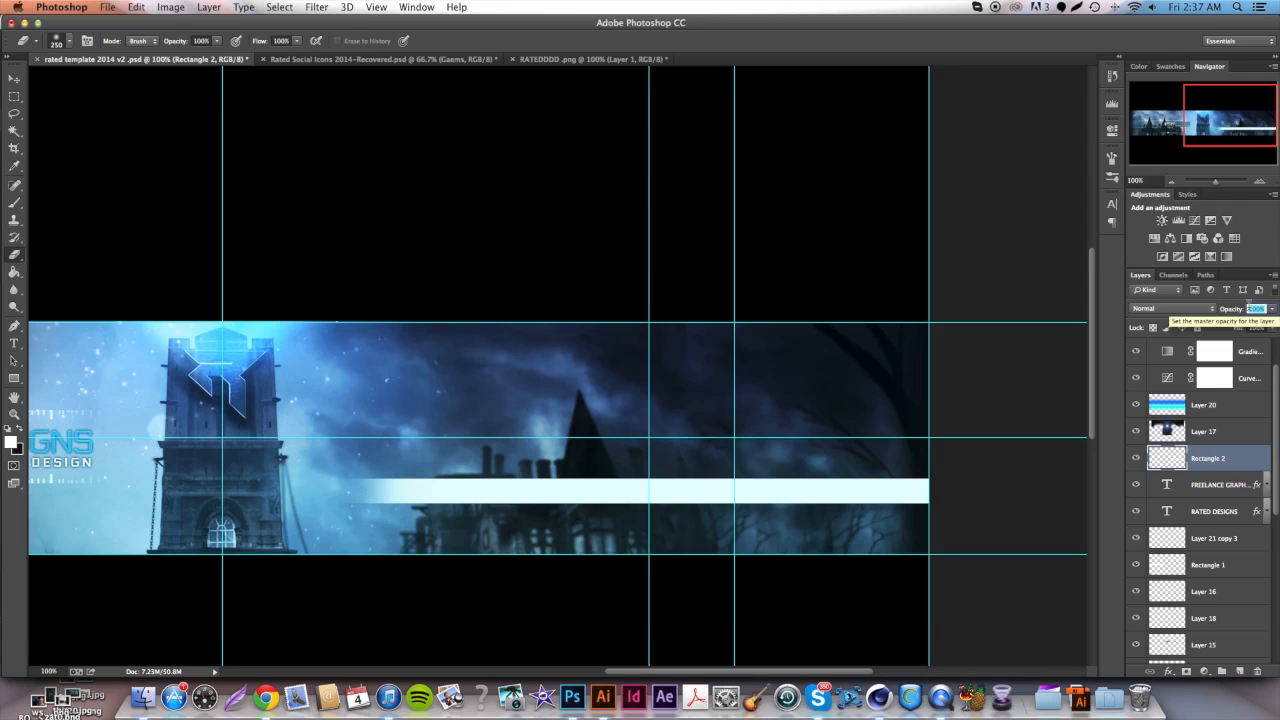
type("10")
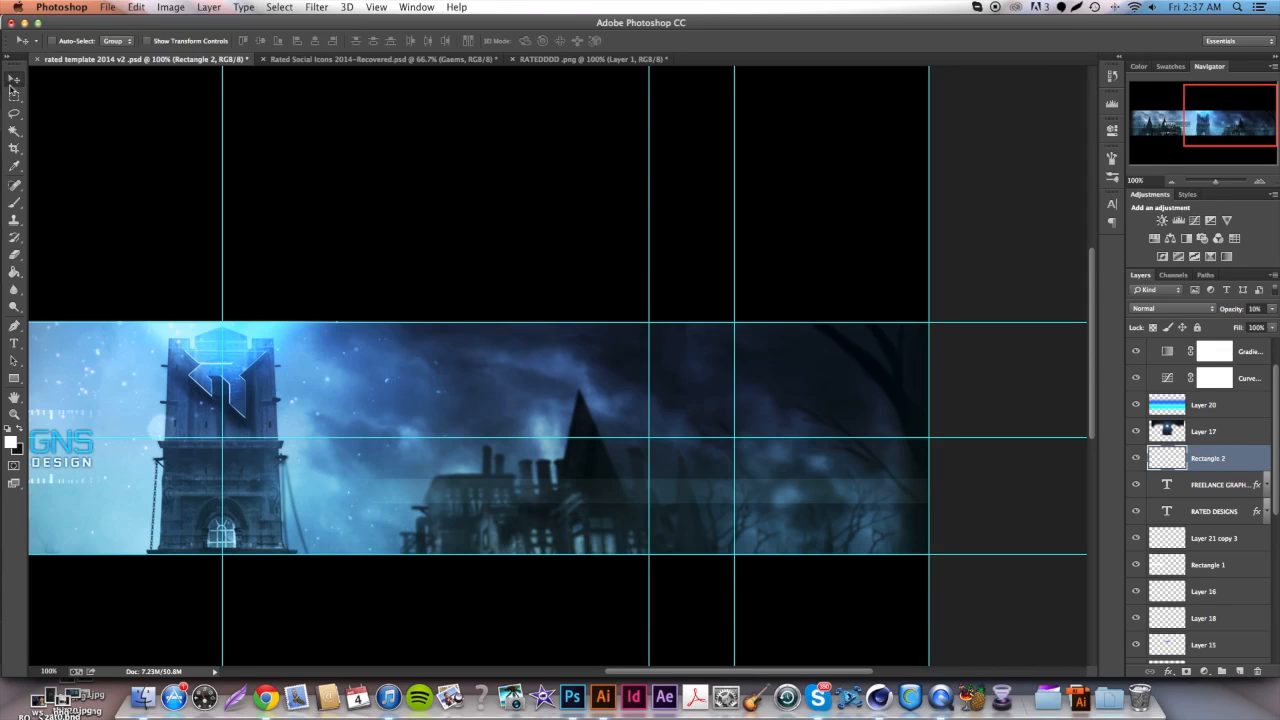
left_click(14, 343)
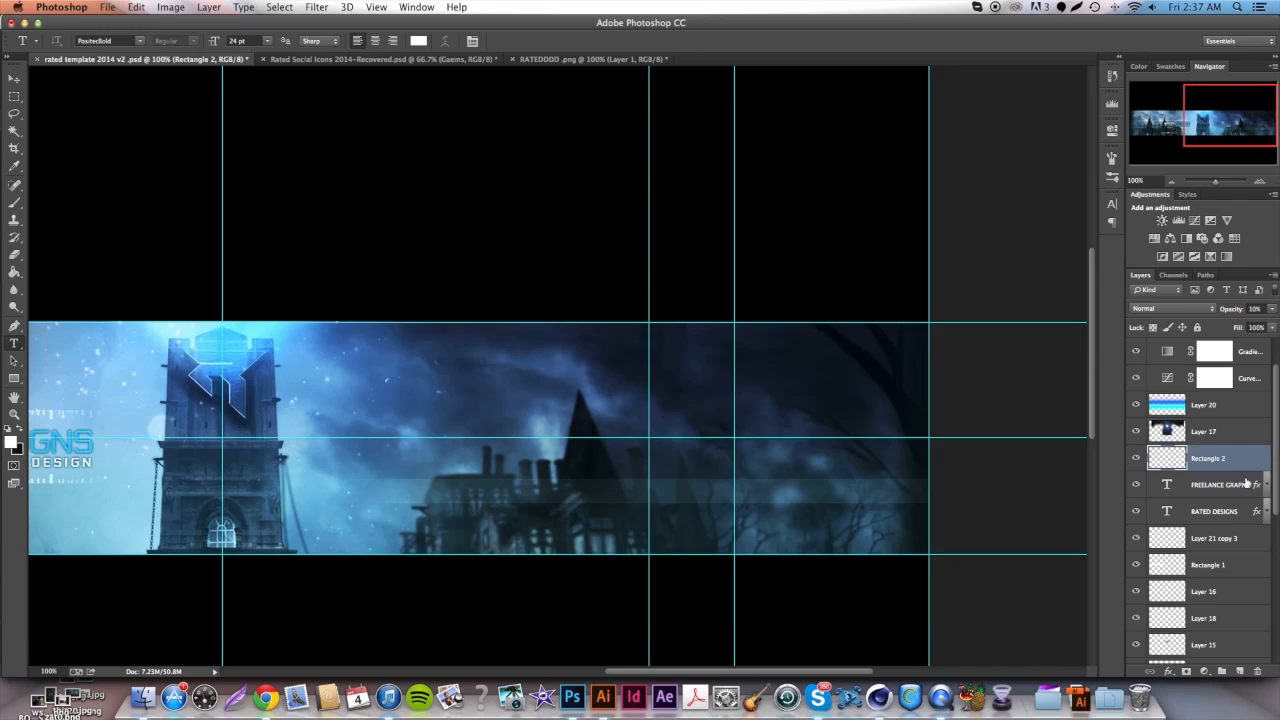
scroll(410, 418, "left", 5)
scroll(383, 419, "right", 3)
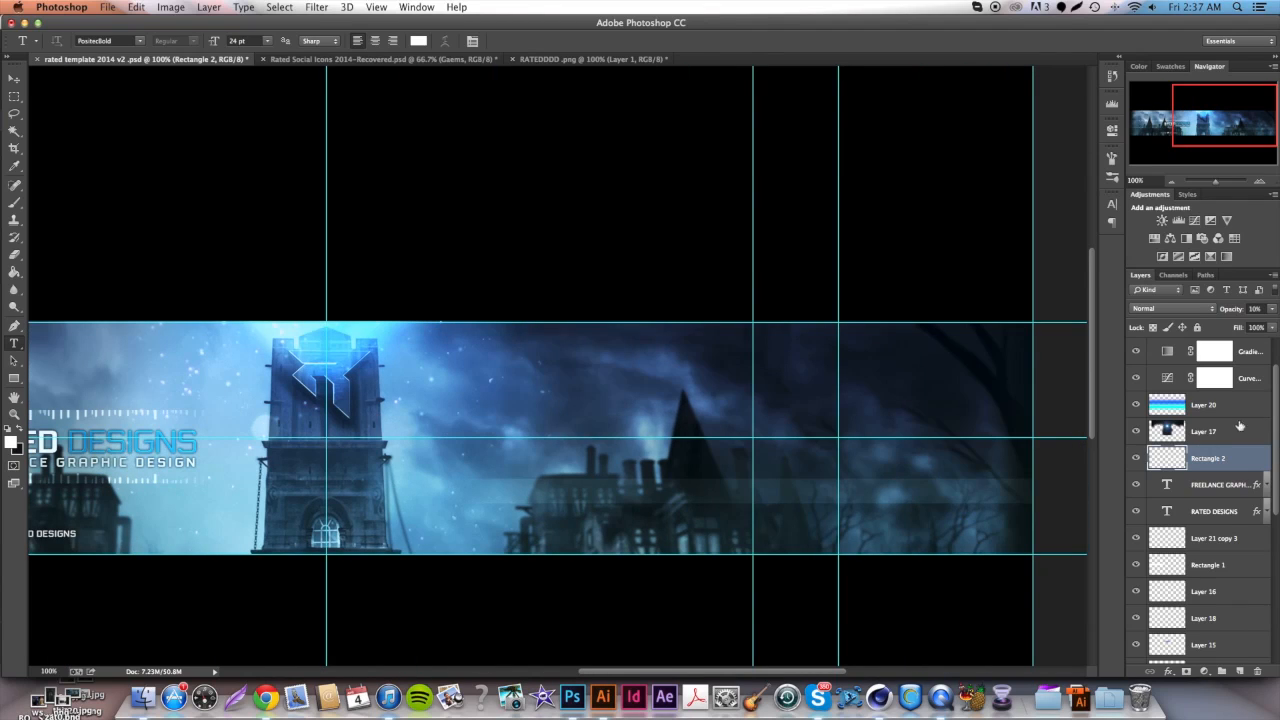
left_click_drag(450, 479, 701, 511)
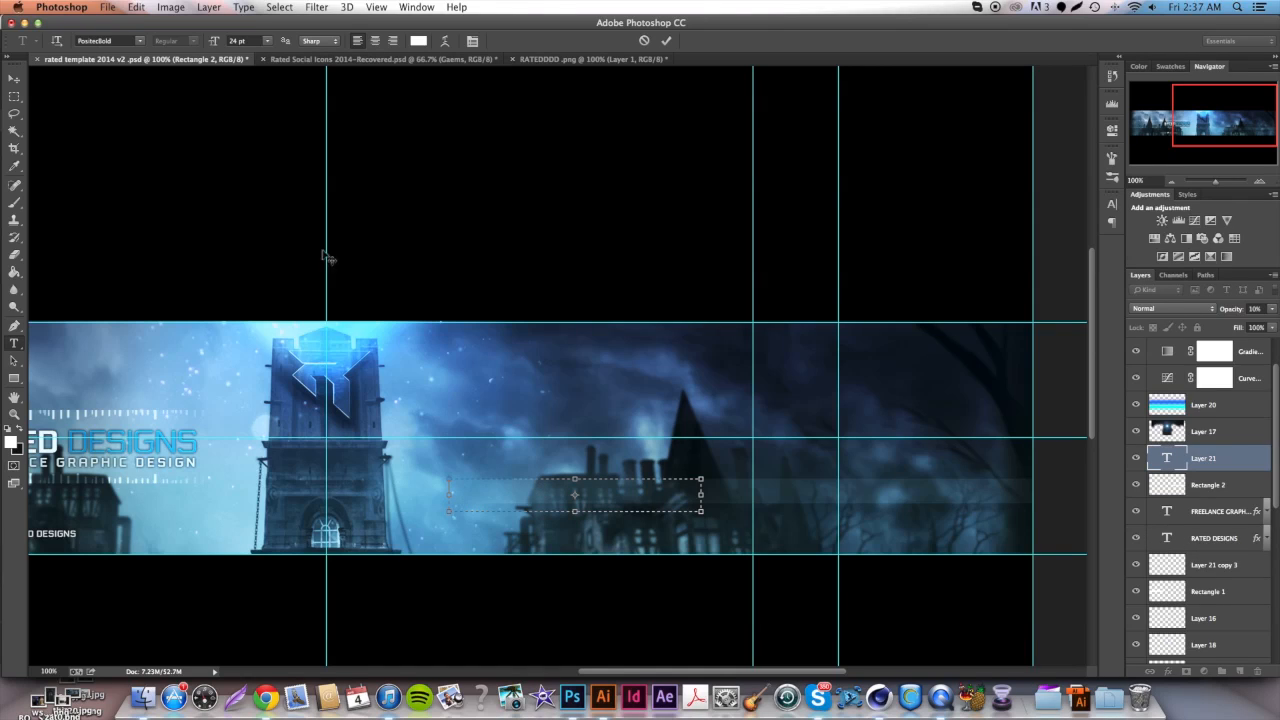
type("@NAME")
left_click(15, 79)
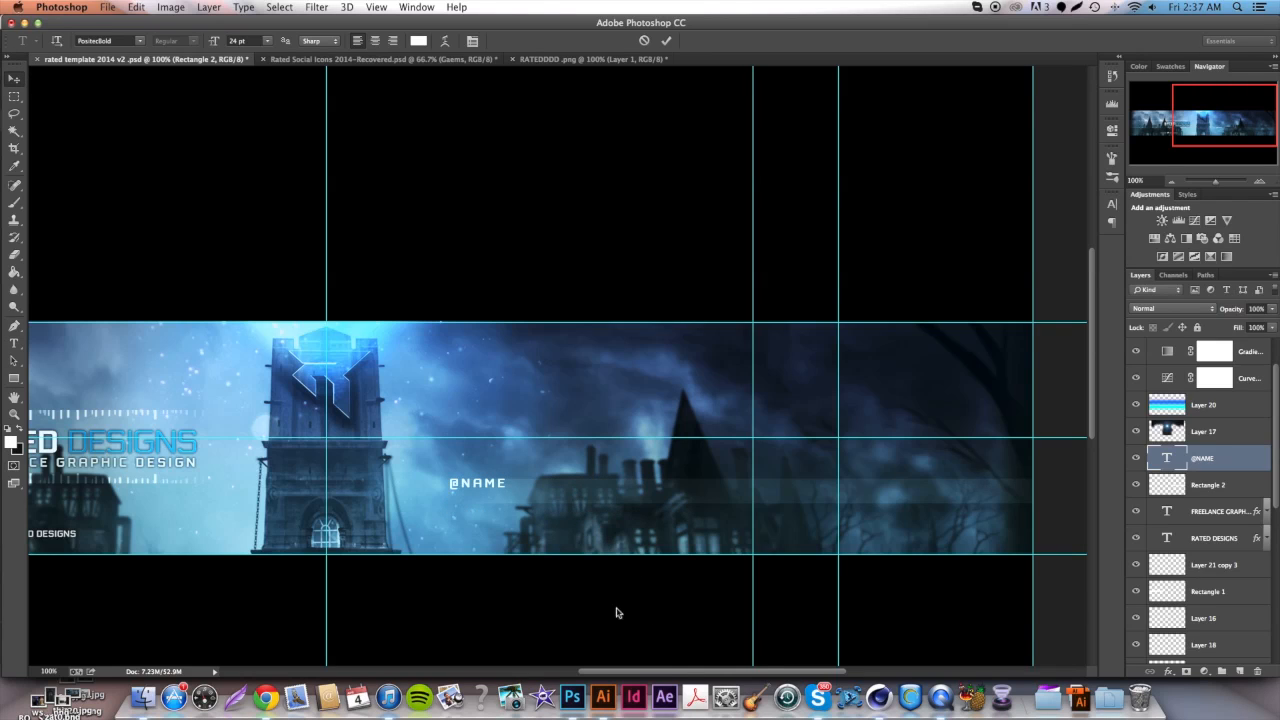
left_click_drag(534, 541, 563, 549)
key("super+j")
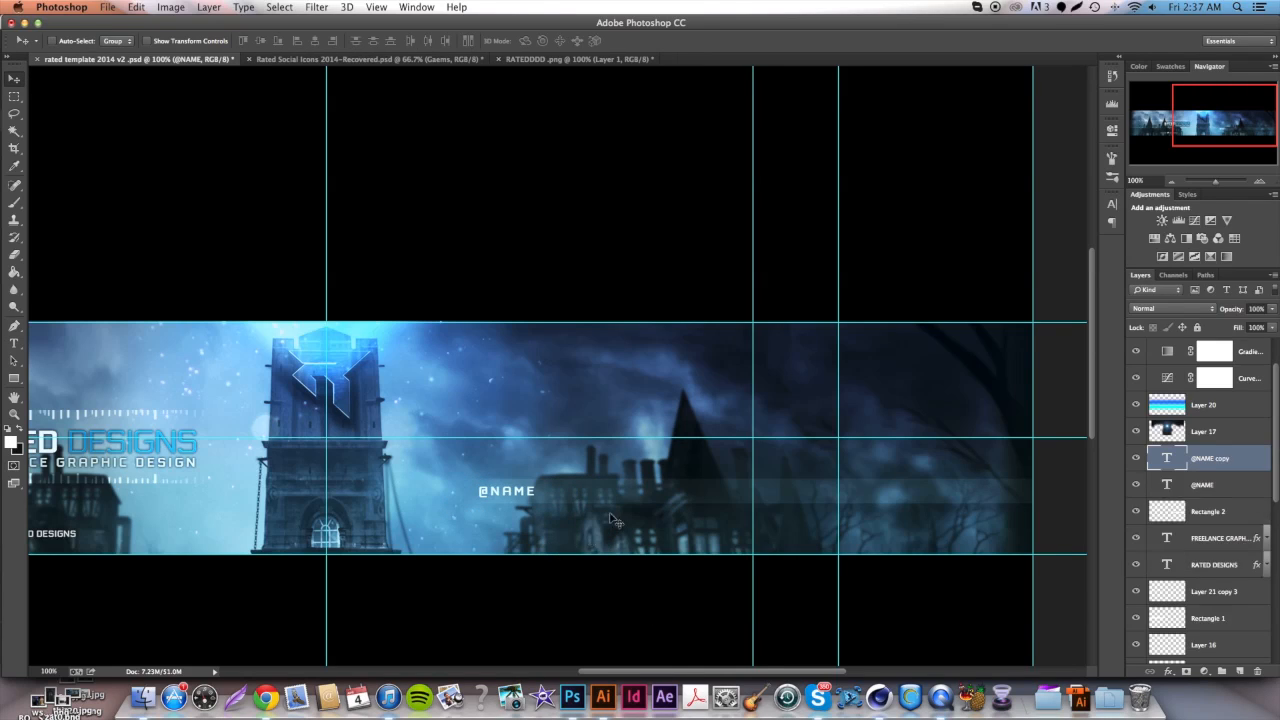
left_click_drag(523, 498, 592, 504)
left_click(15, 343)
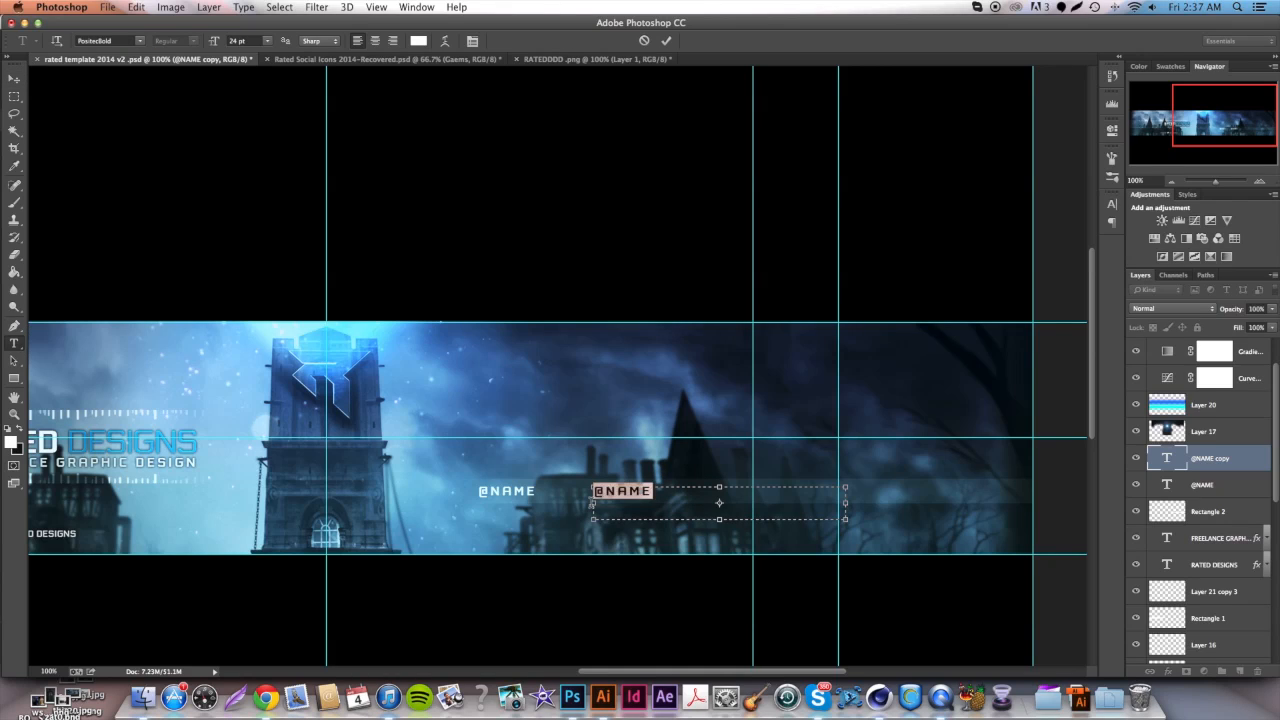
key("Left")
key("Right")
type("FACE")
key("BackSpace")
key("BackSpace")
key("BackSpace")
key("BackSpace")
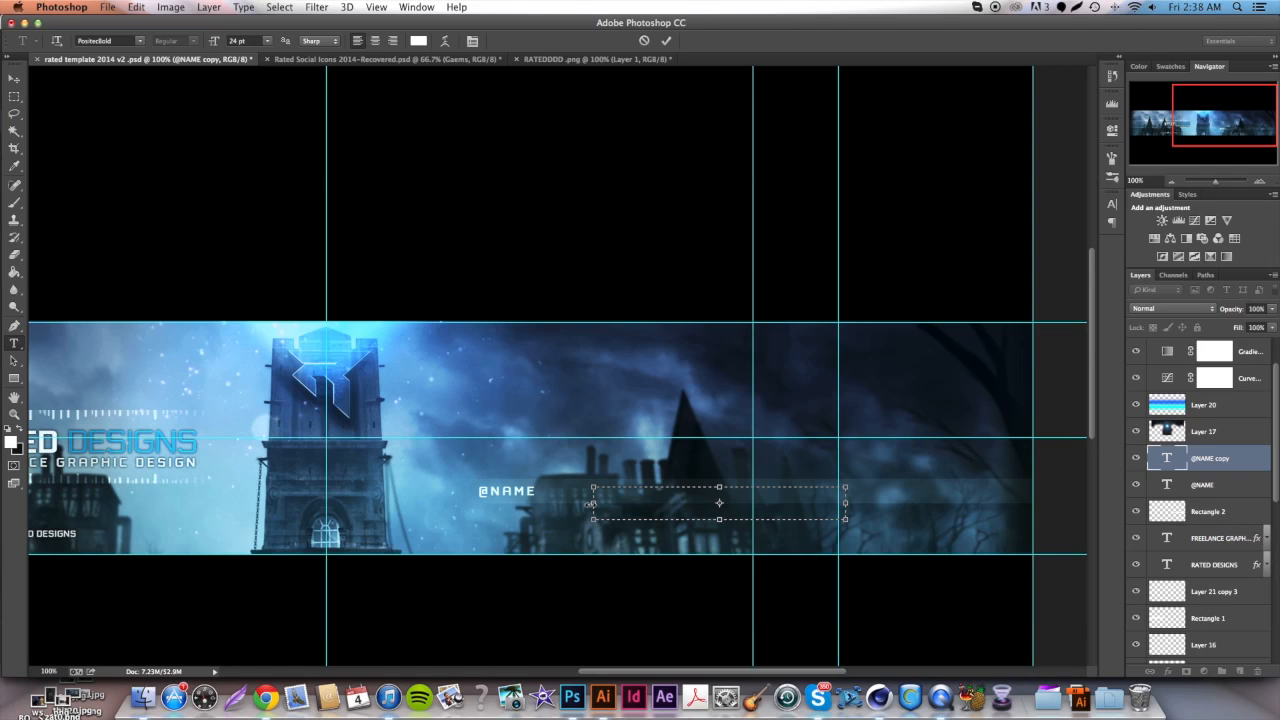
type("BAHNCW")
key("BackSpace")
key("BackSpace")
key("BackSpace")
key("BackSpace")
key("BackSpace")
type("EHANE")
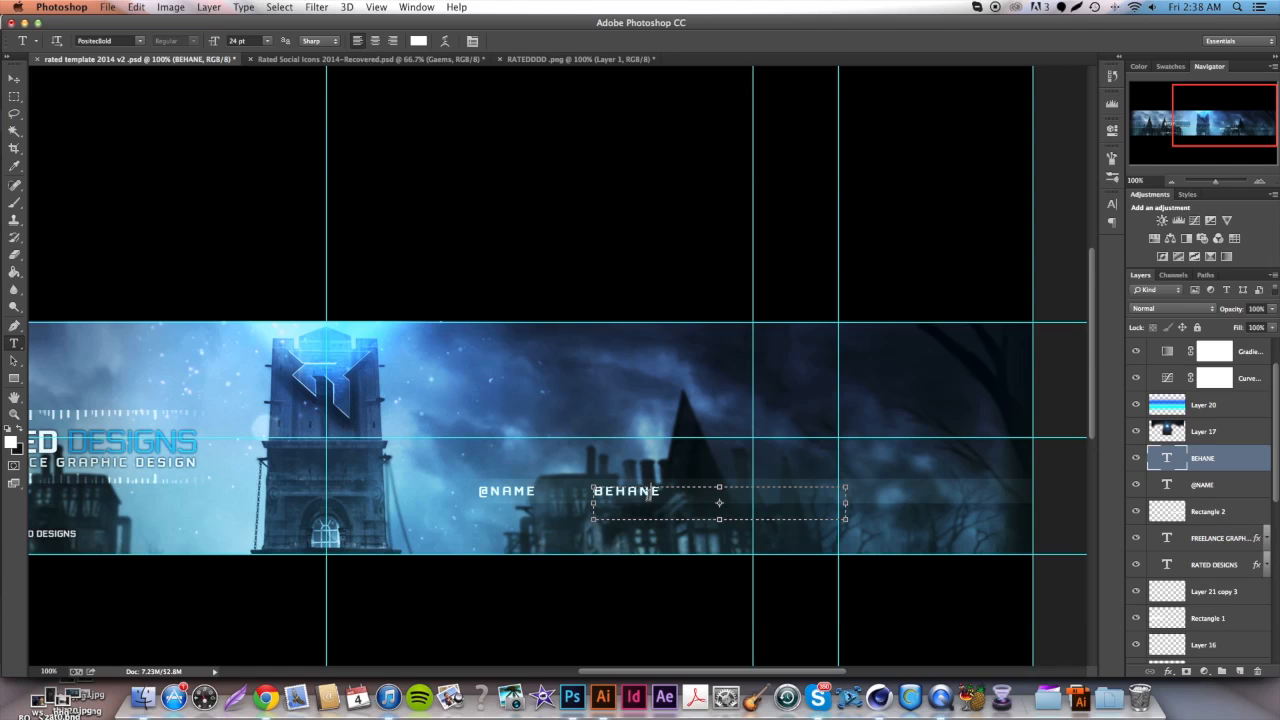
type("C")
key("super+Return")
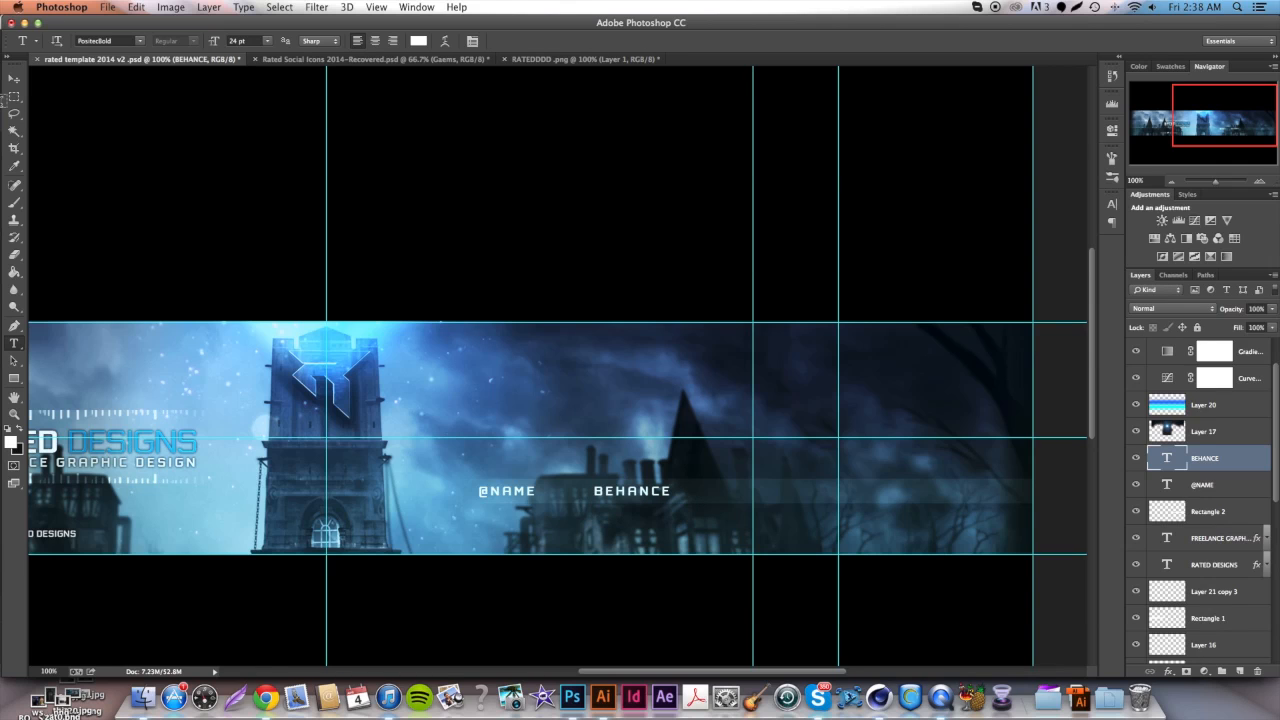
left_click(14, 78)
scroll(600, 440, "left", 5)
scroll(918, 520, "right", 4)
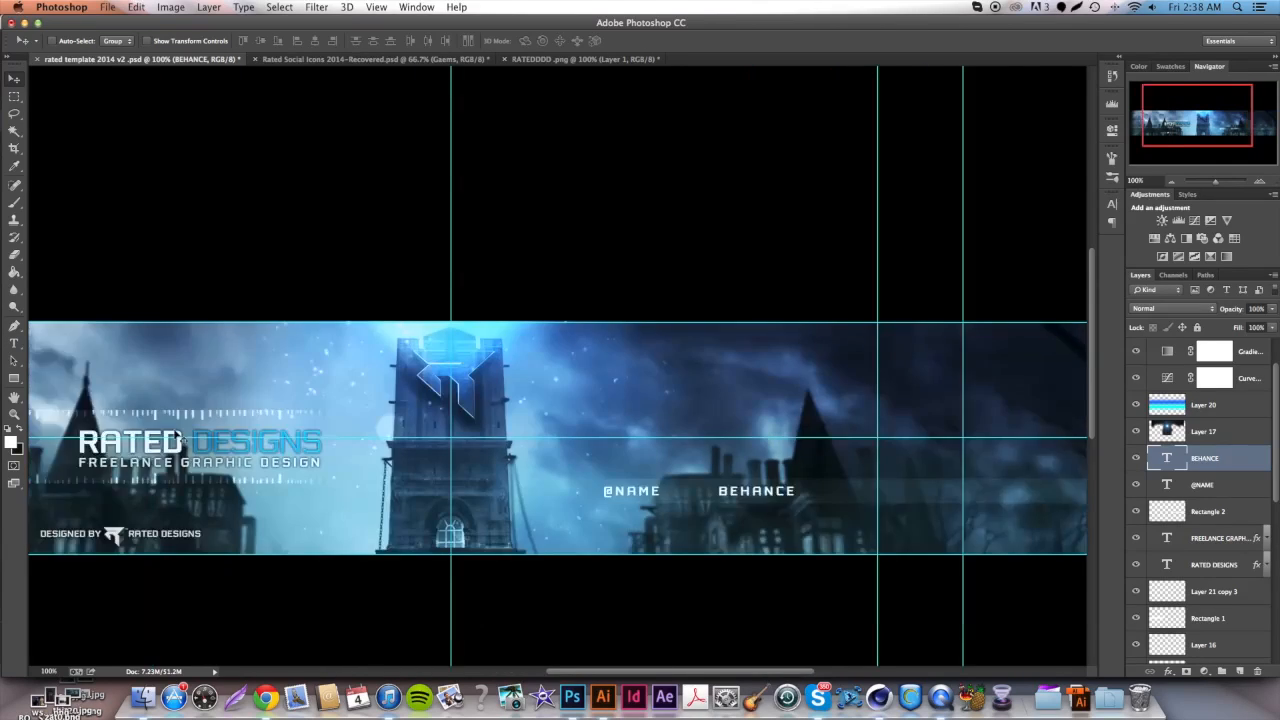
scroll(826, 497, "right", 3)
scroll(825, 497, "left", 6)
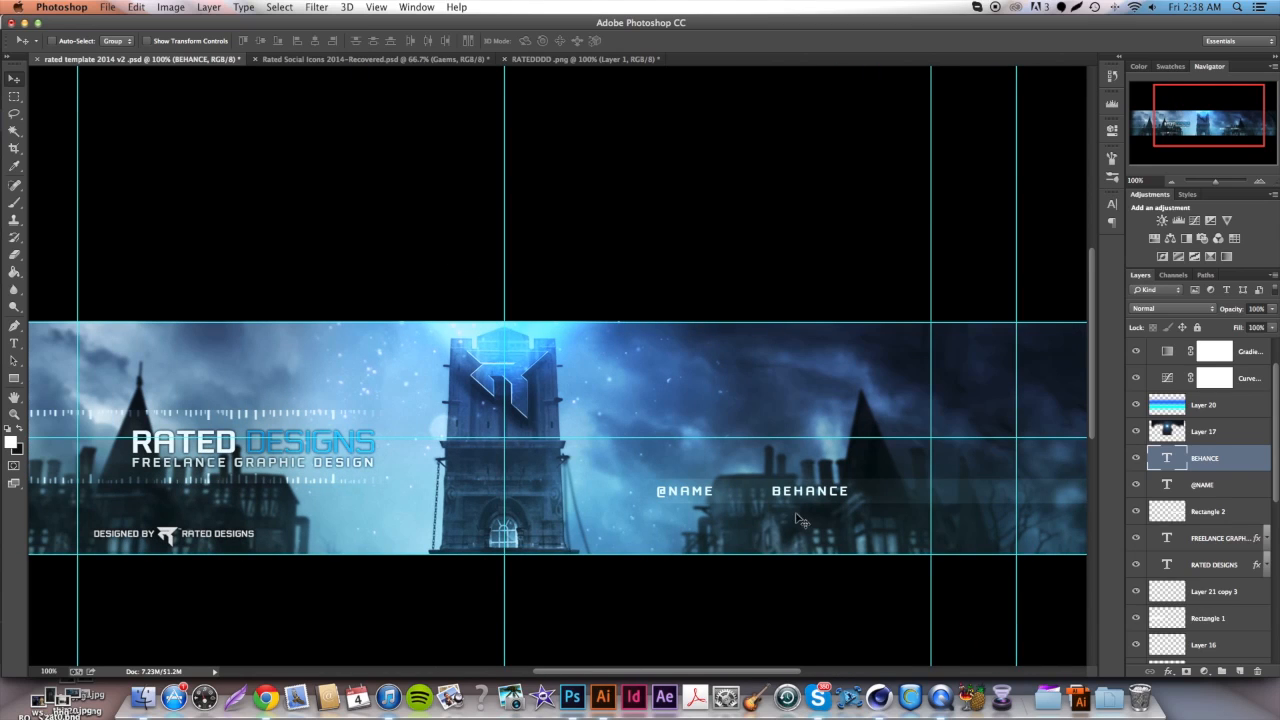
scroll(740, 512, "left", 10)
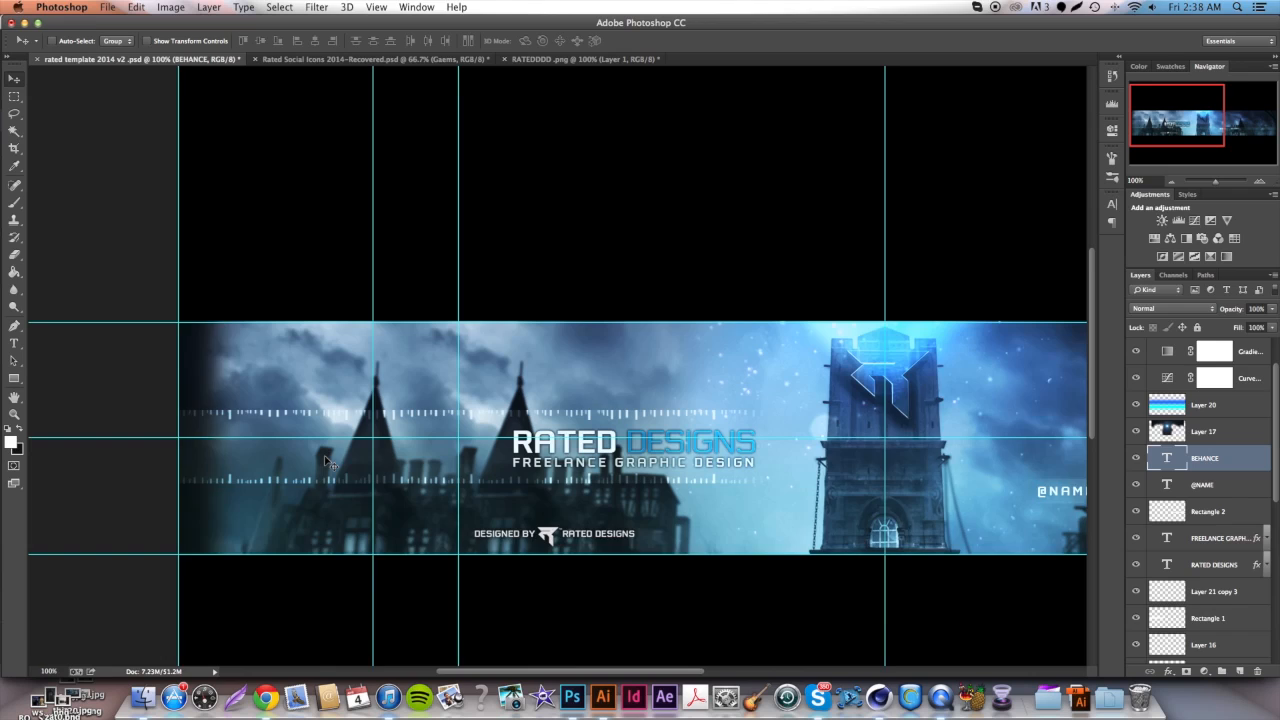
scroll(326, 462, "right", 5)
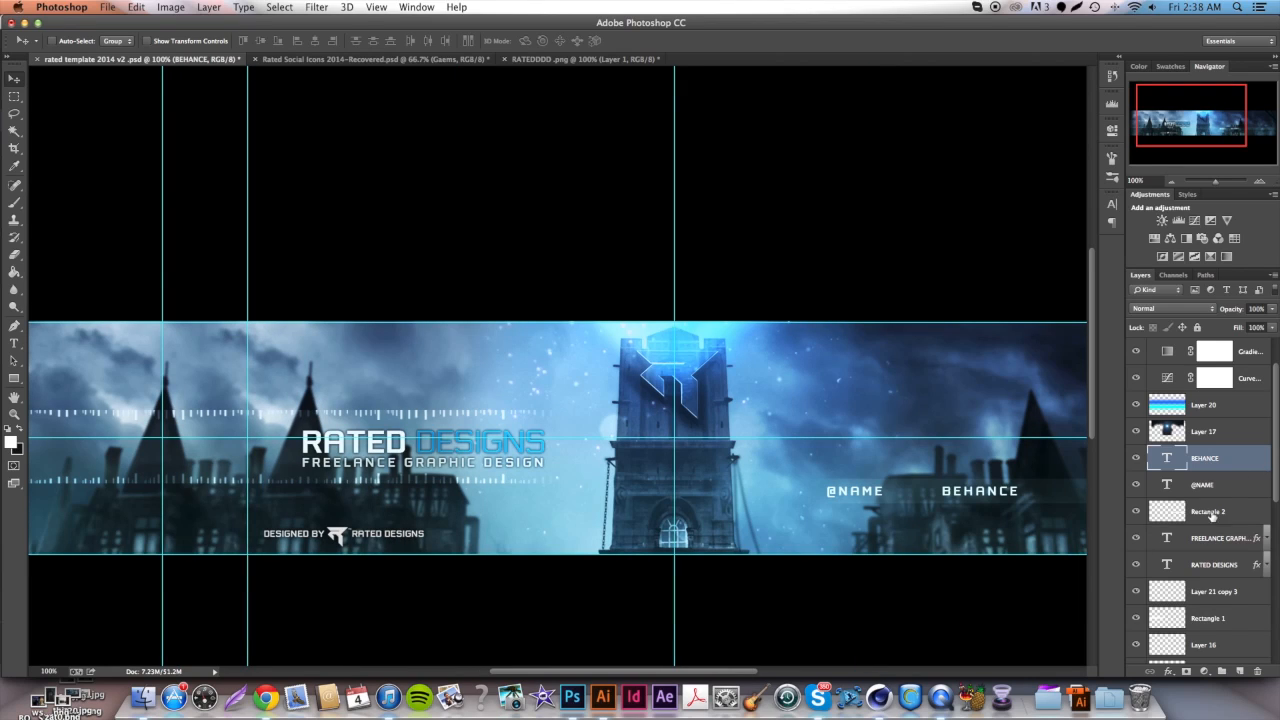
left_click(1203, 510, "shift")
left_click_drag(943, 502, 924, 502)
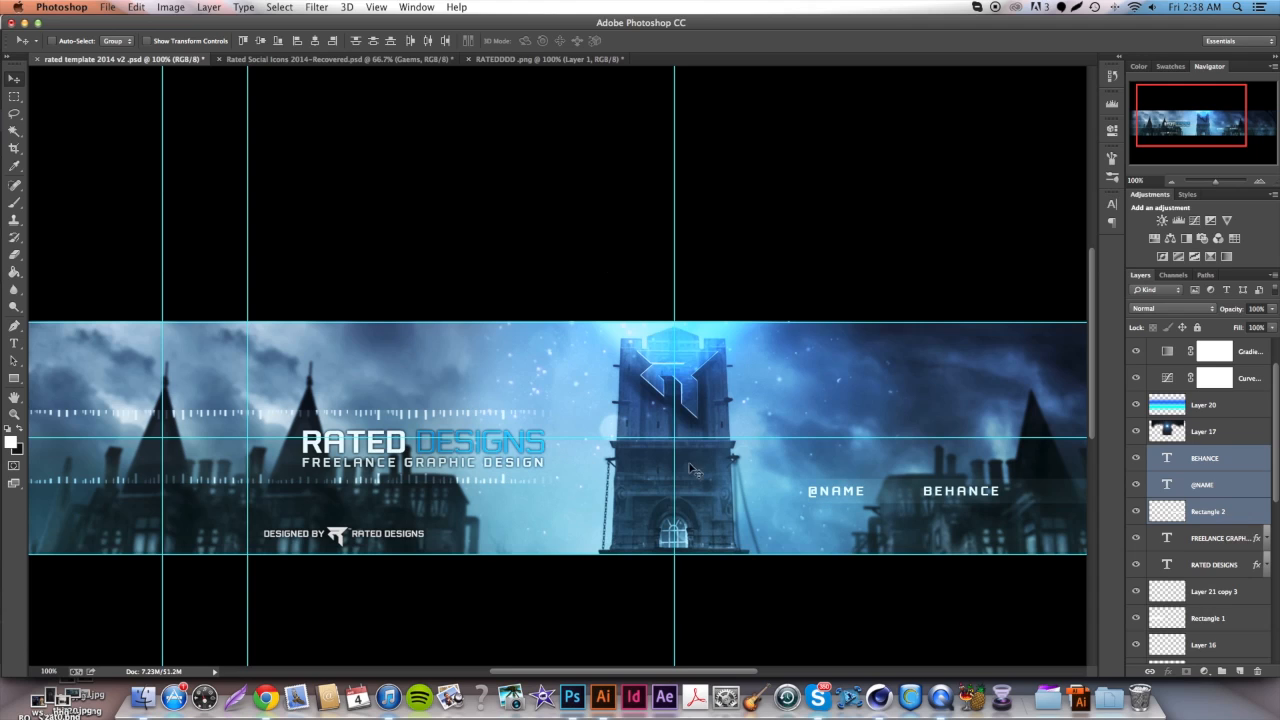
scroll(497, 467, "right", 3)
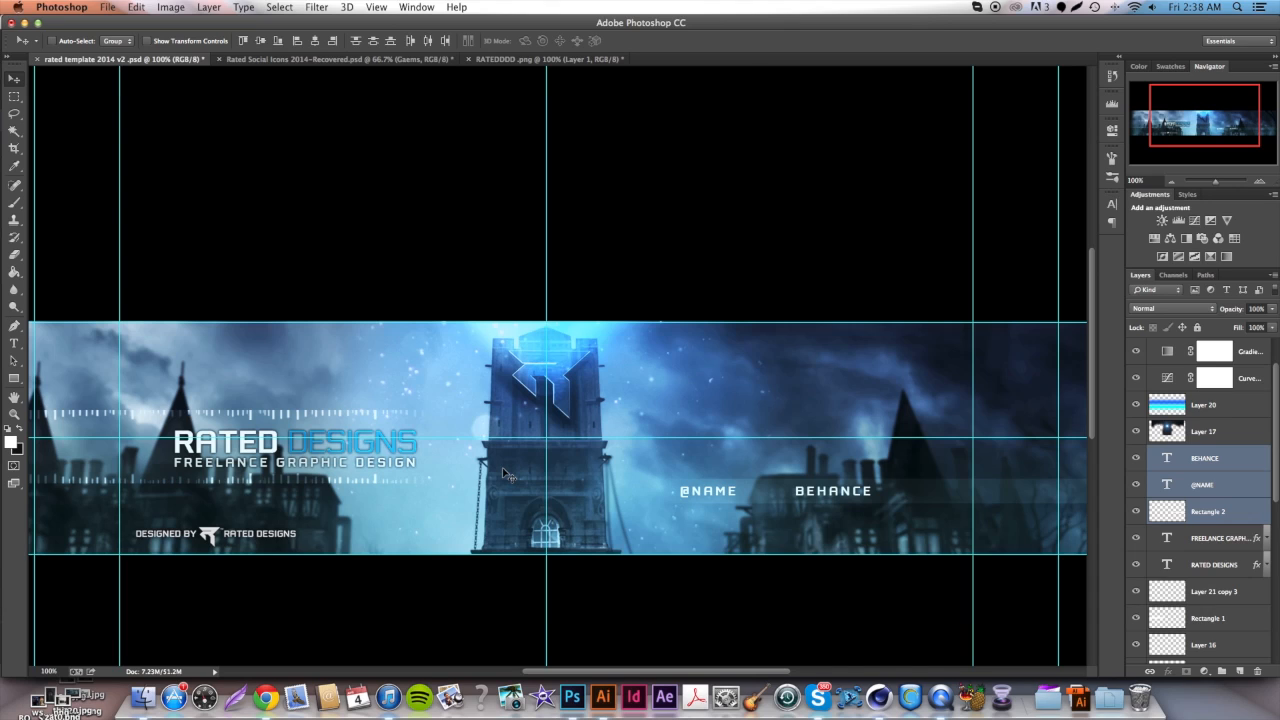
scroll(502, 467, "right", 1)
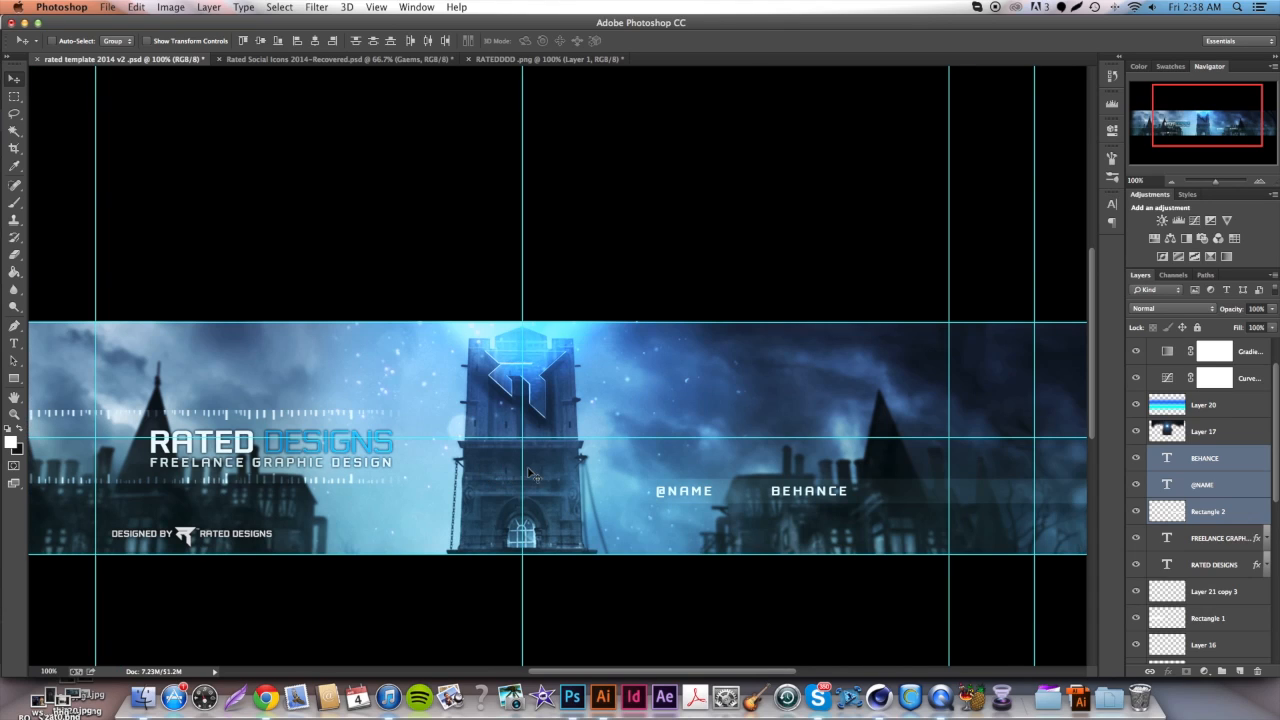
scroll(502, 467, "left", 4)
right_click(1242, 485)
left_click(1266, 466)
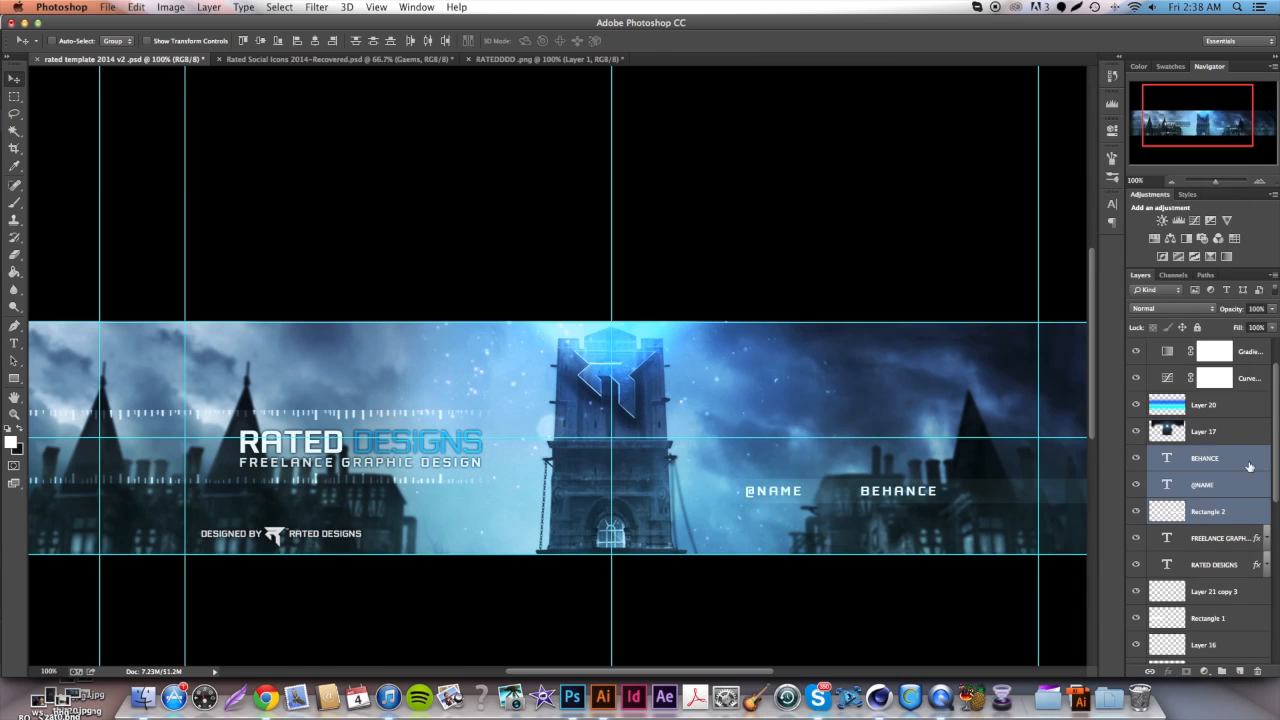
left_click(1248, 466)
right_click(1230, 460)
left_click(1130, 516)
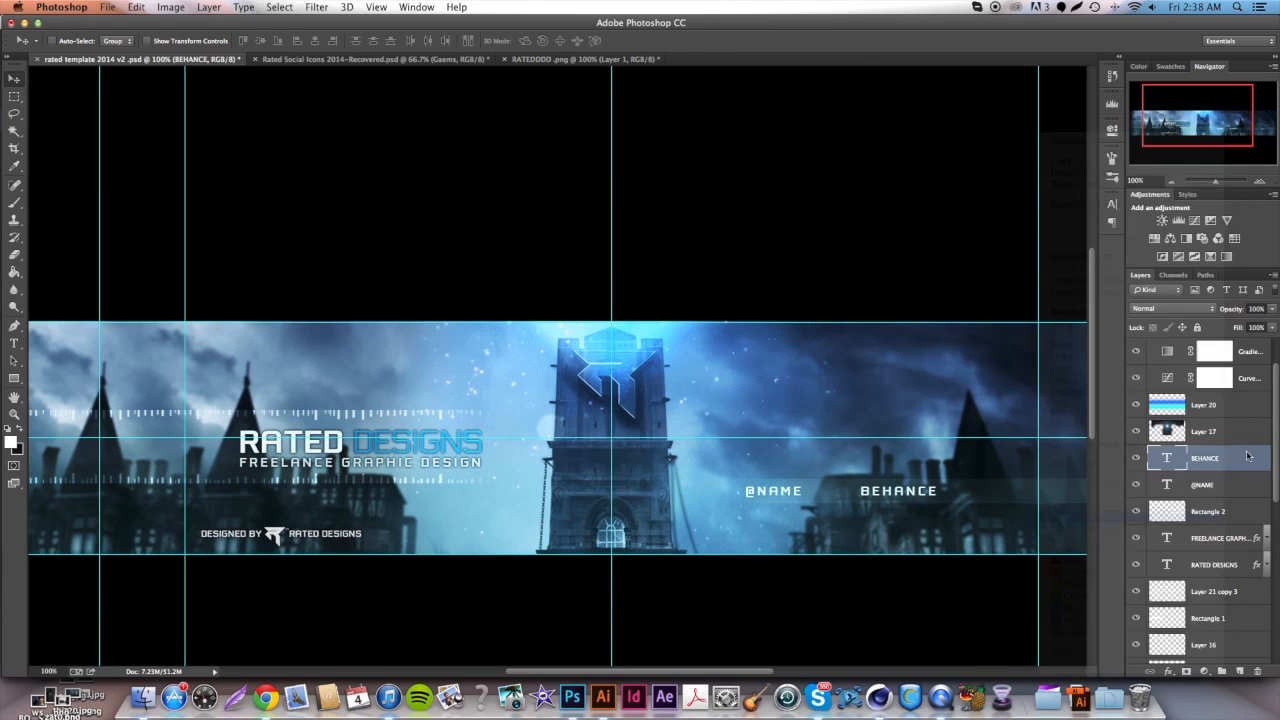
right_click(1240, 494)
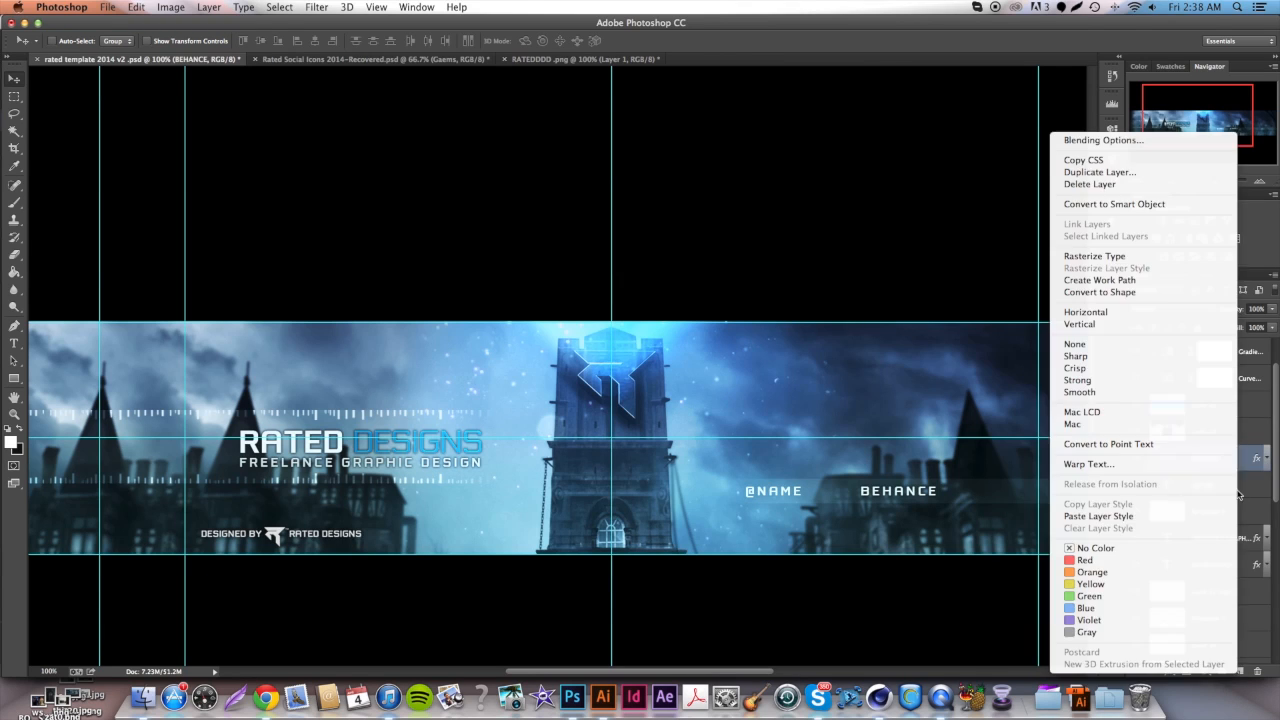
left_click(1100, 516)
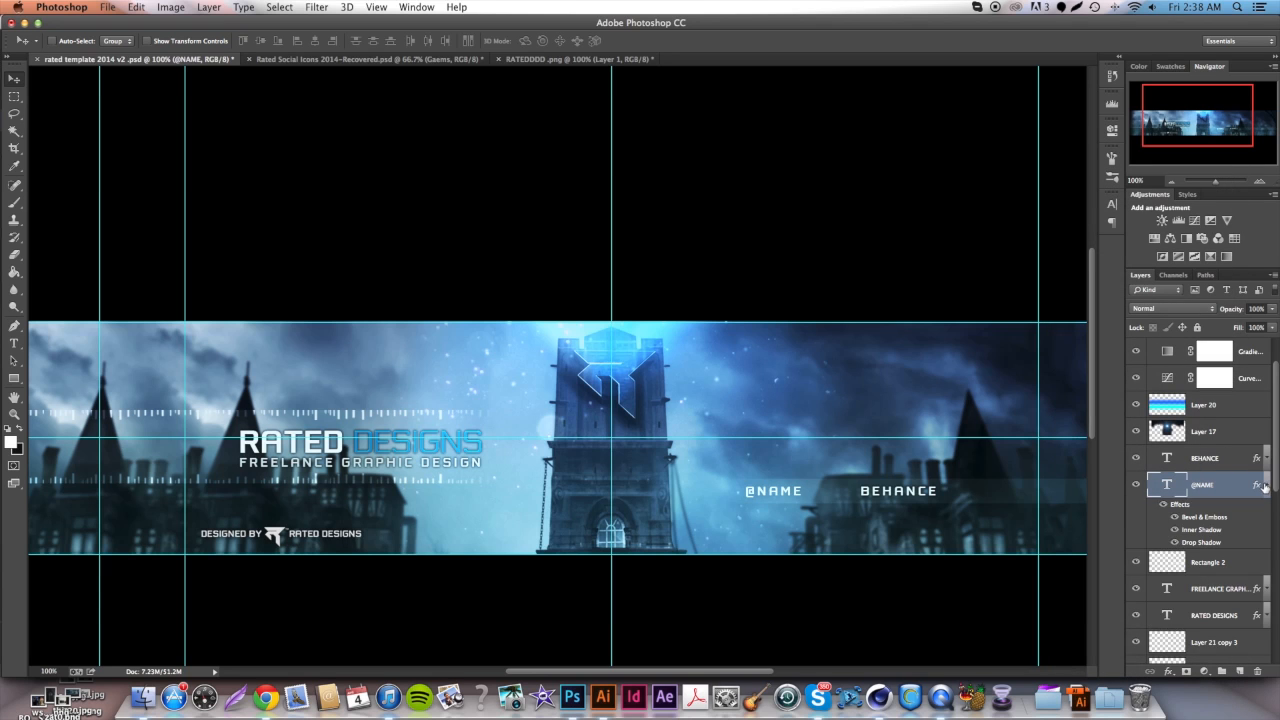
Examine the social icons document and the castle source image, and review the banner's composition across its width.
left_click(370, 59)
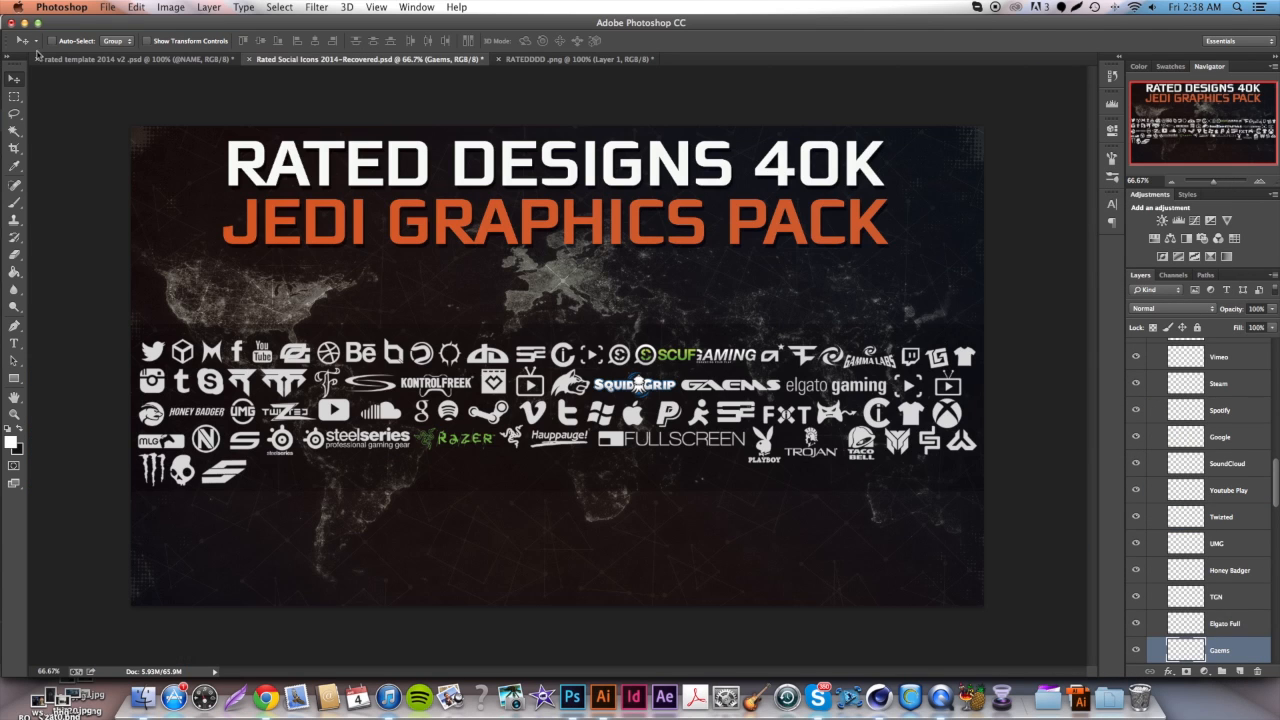
left_click(115, 60)
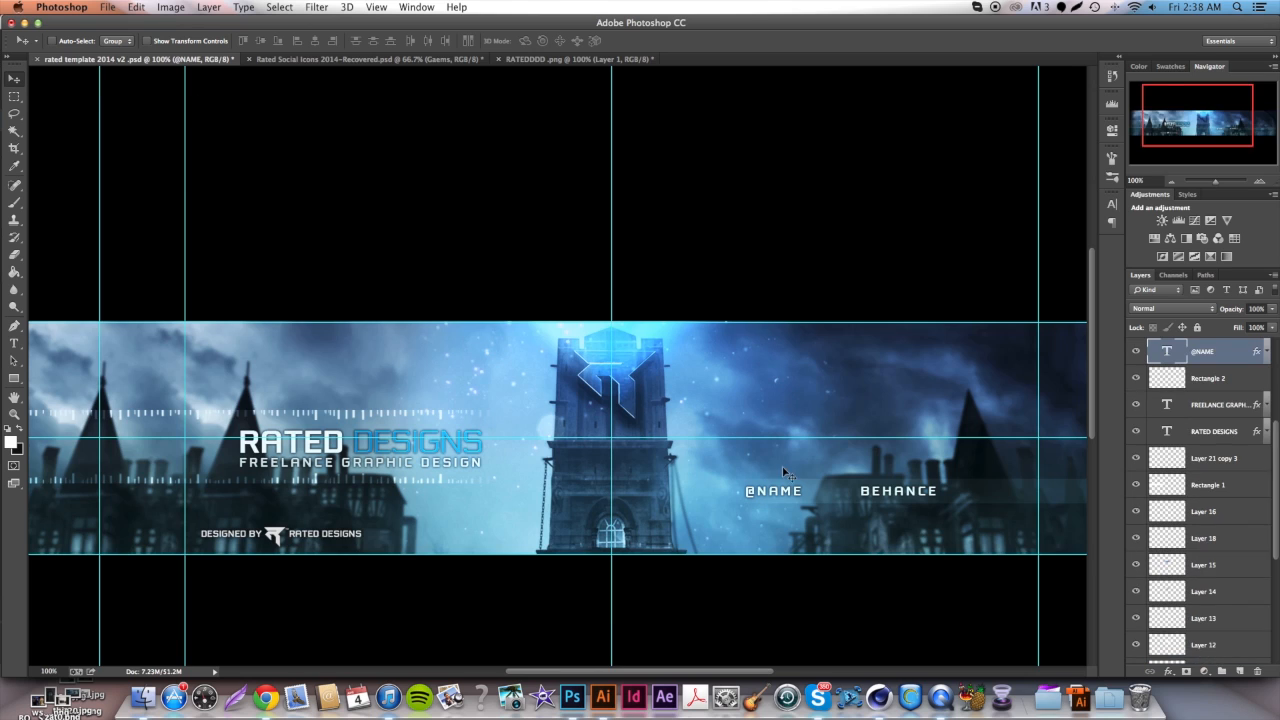
scroll(782, 466, "right", 10)
scroll(782, 466, "left", 7)
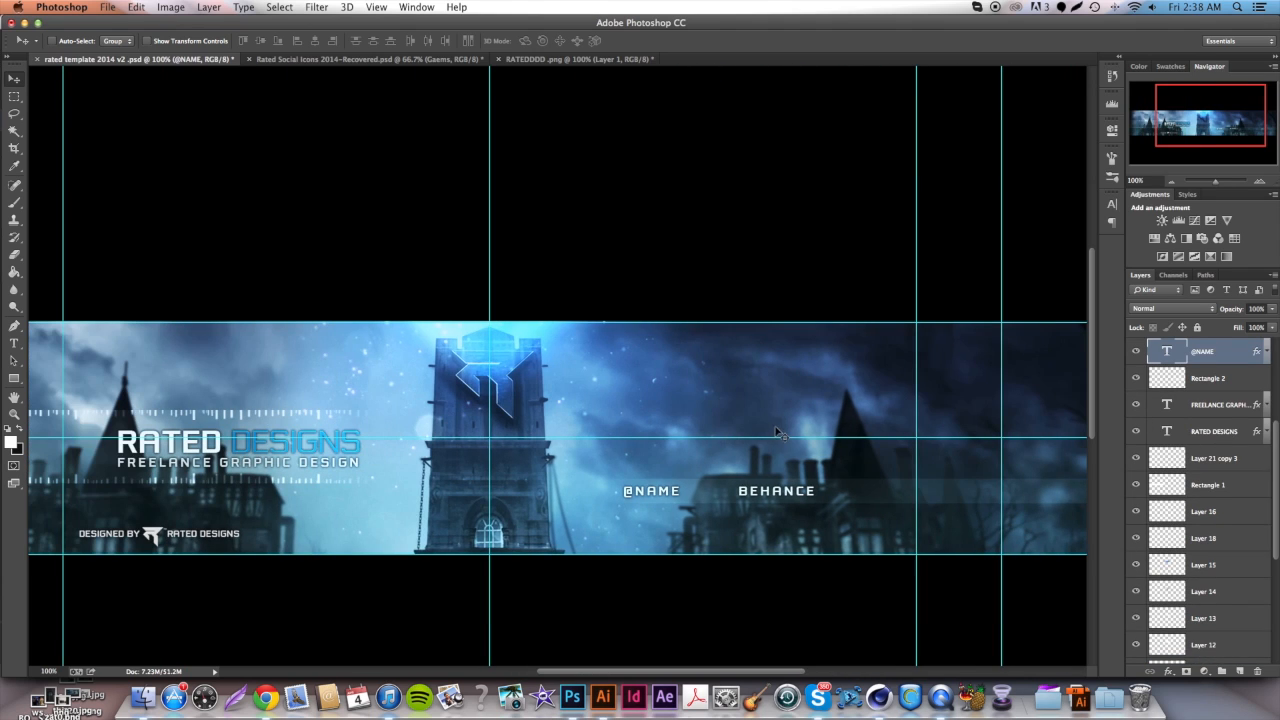
scroll(580, 306, "left", 6)
scroll(1249, 446, "up", 2)
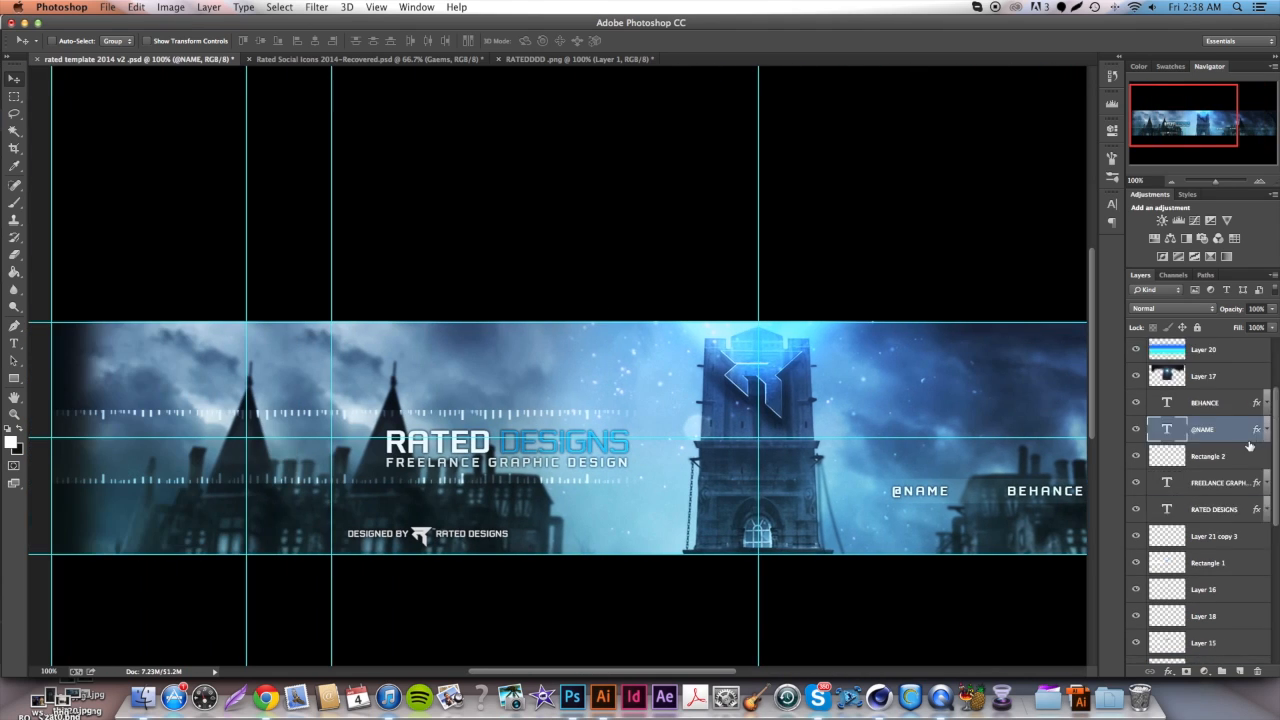
scroll(1249, 446, "up", 2)
left_click(1249, 418)
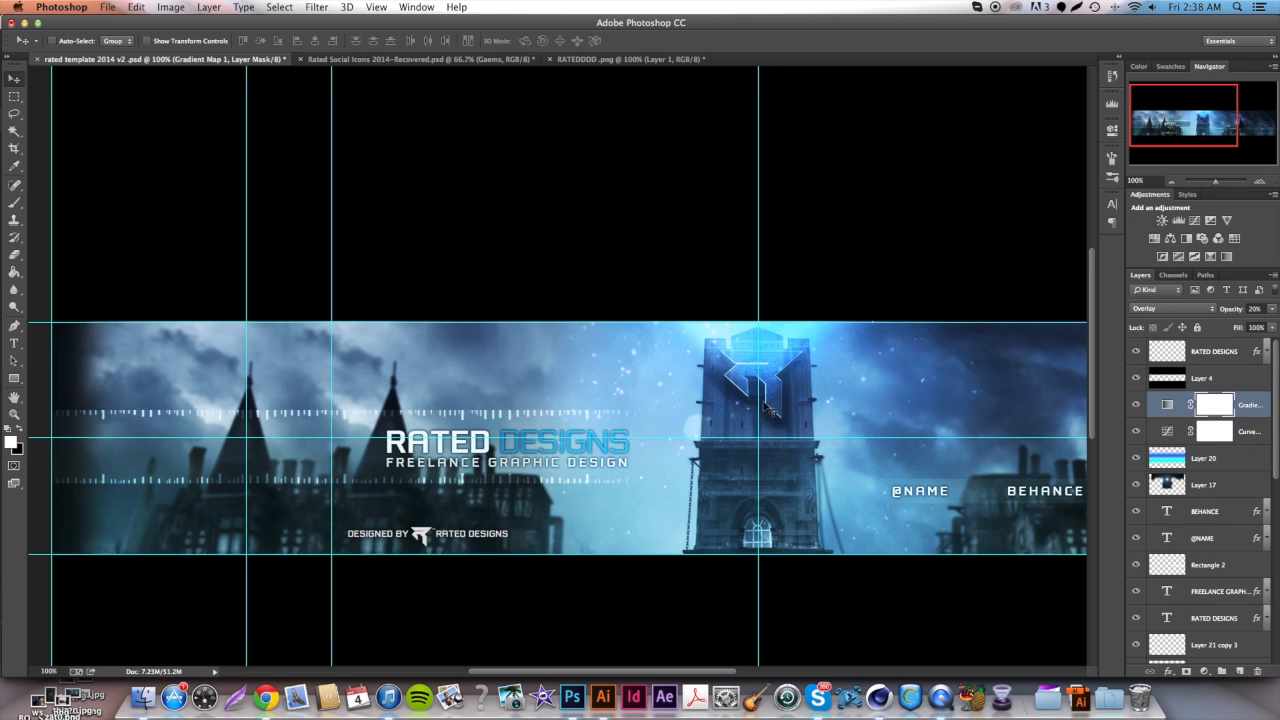
scroll(768, 402, "right", 5)
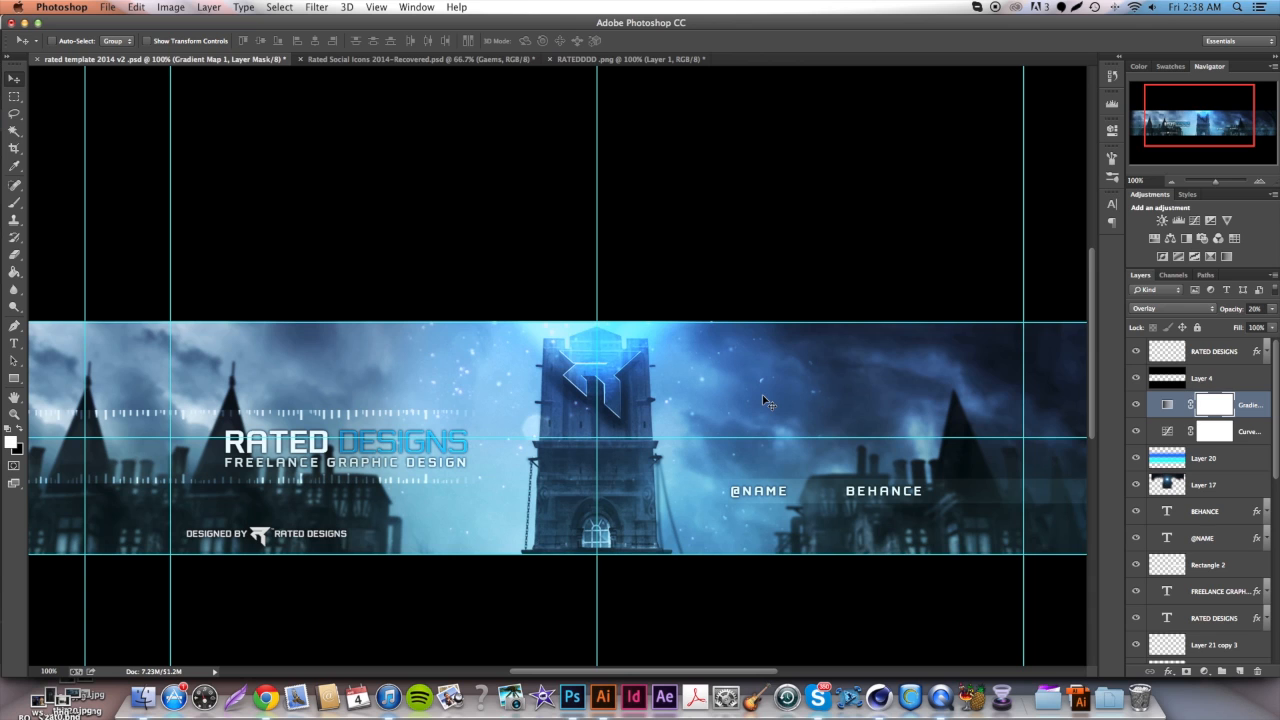
left_click(625, 59)
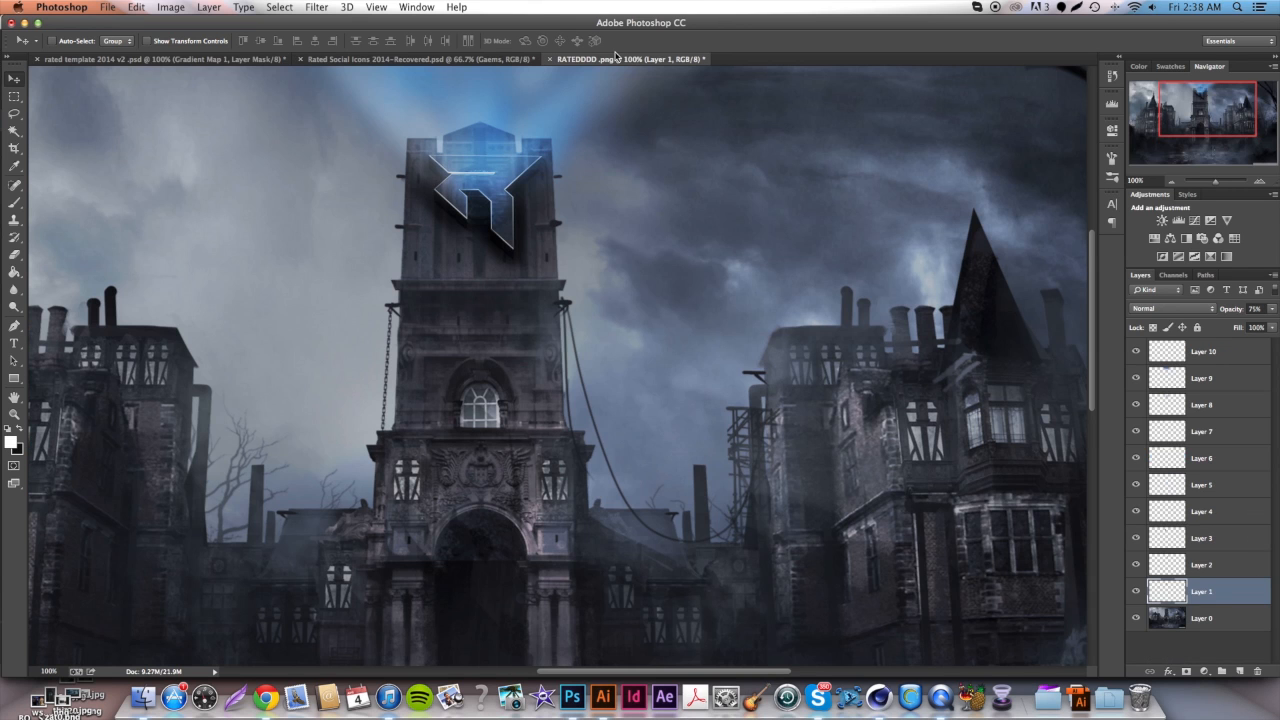
left_click(168, 60)
scroll(474, 216, "left", 5)
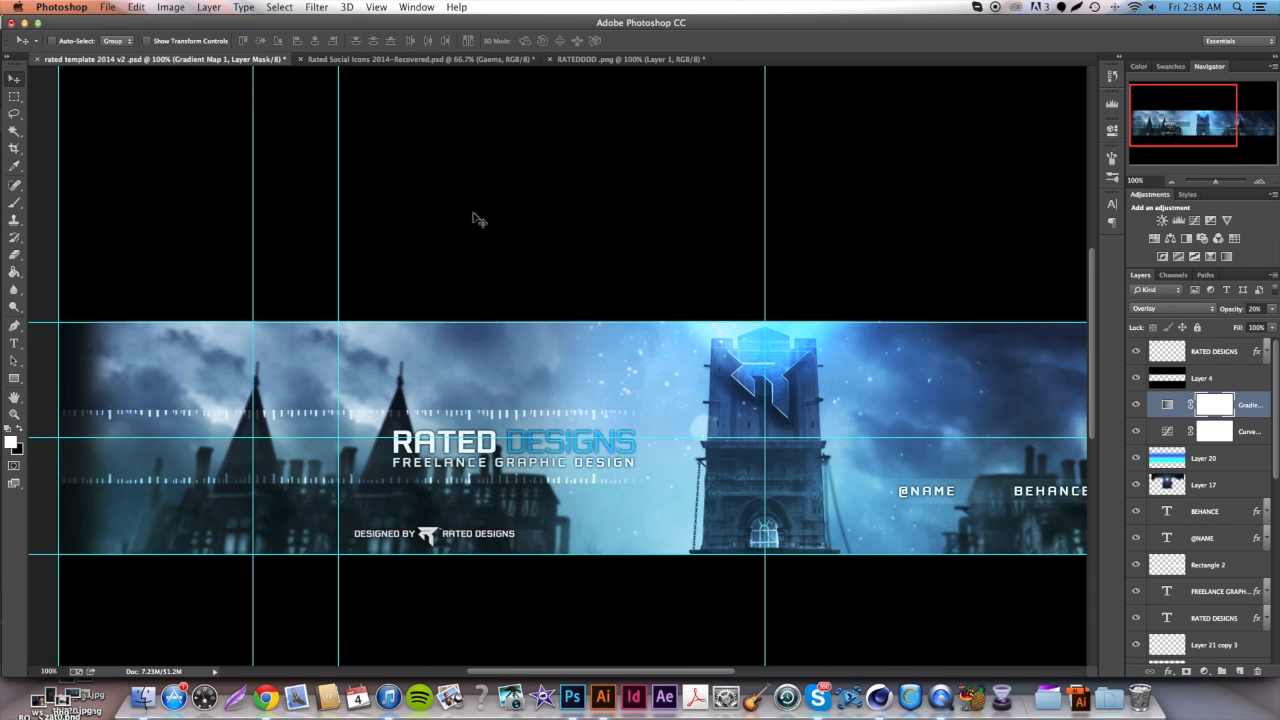
scroll(476, 218, "right", 3)
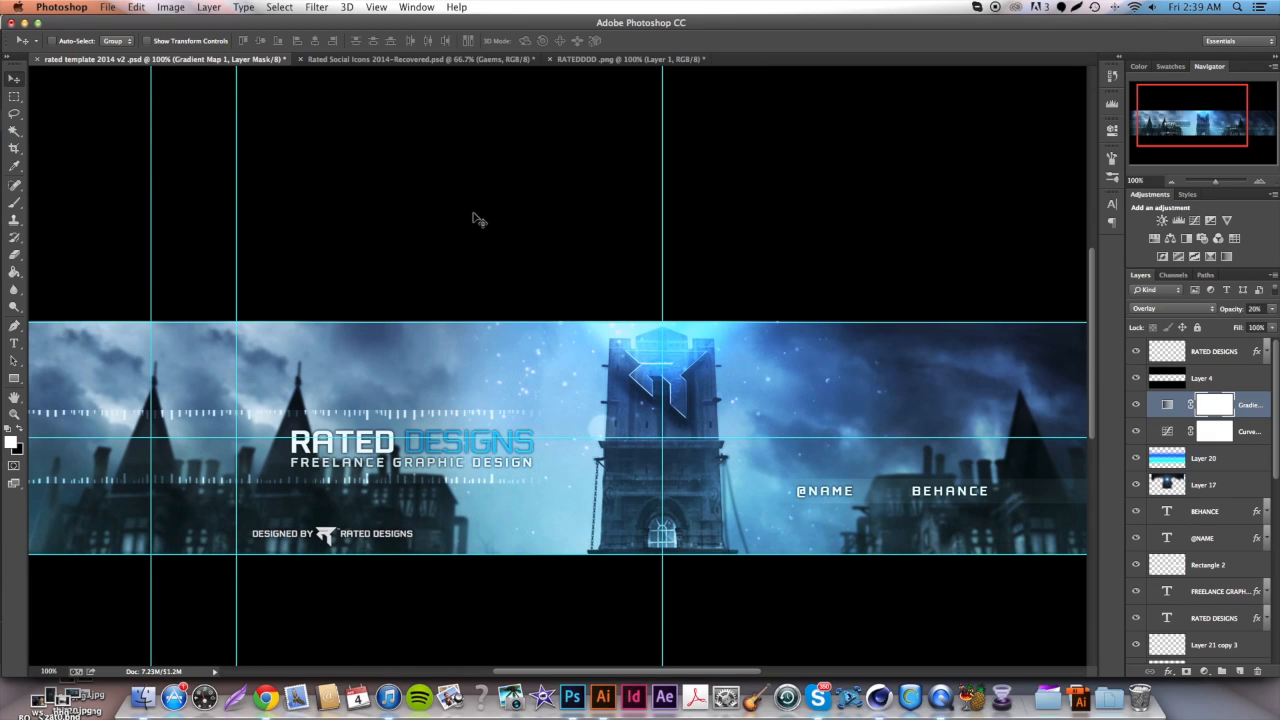
scroll(476, 218, "right", 3)
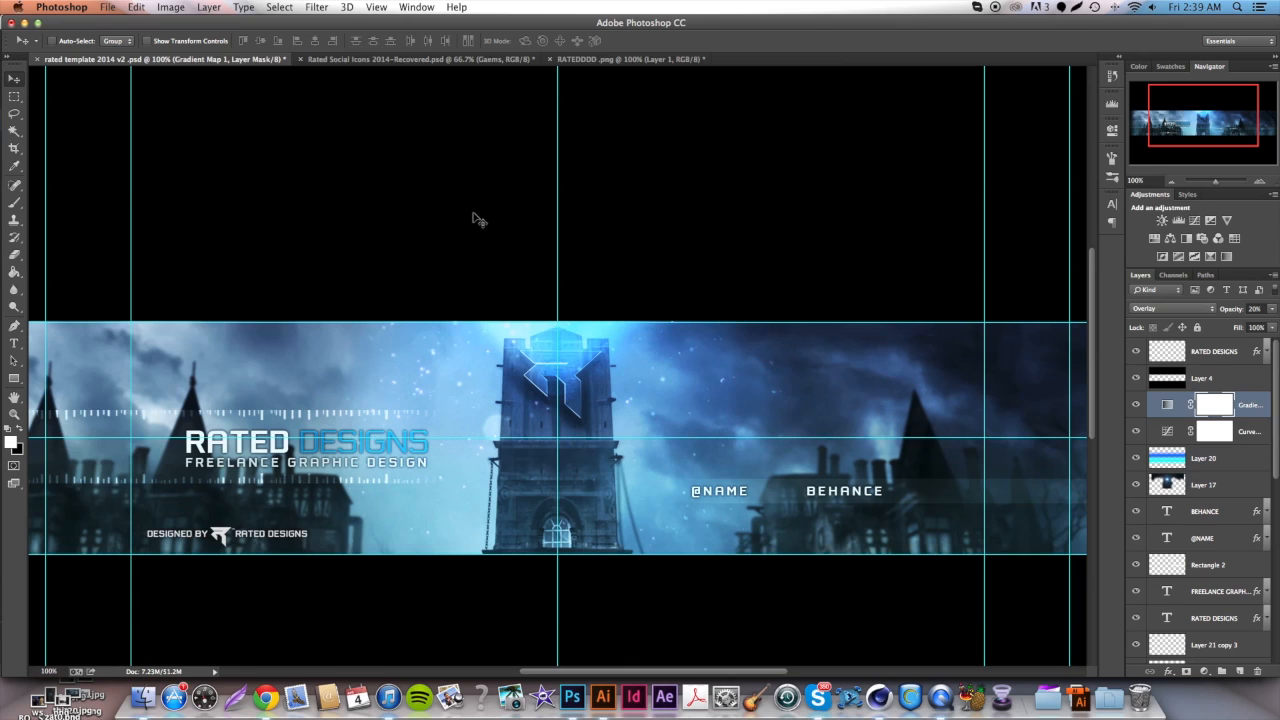
left_click(325, 6)
left_click(325, 5)
left_click(325, 6)
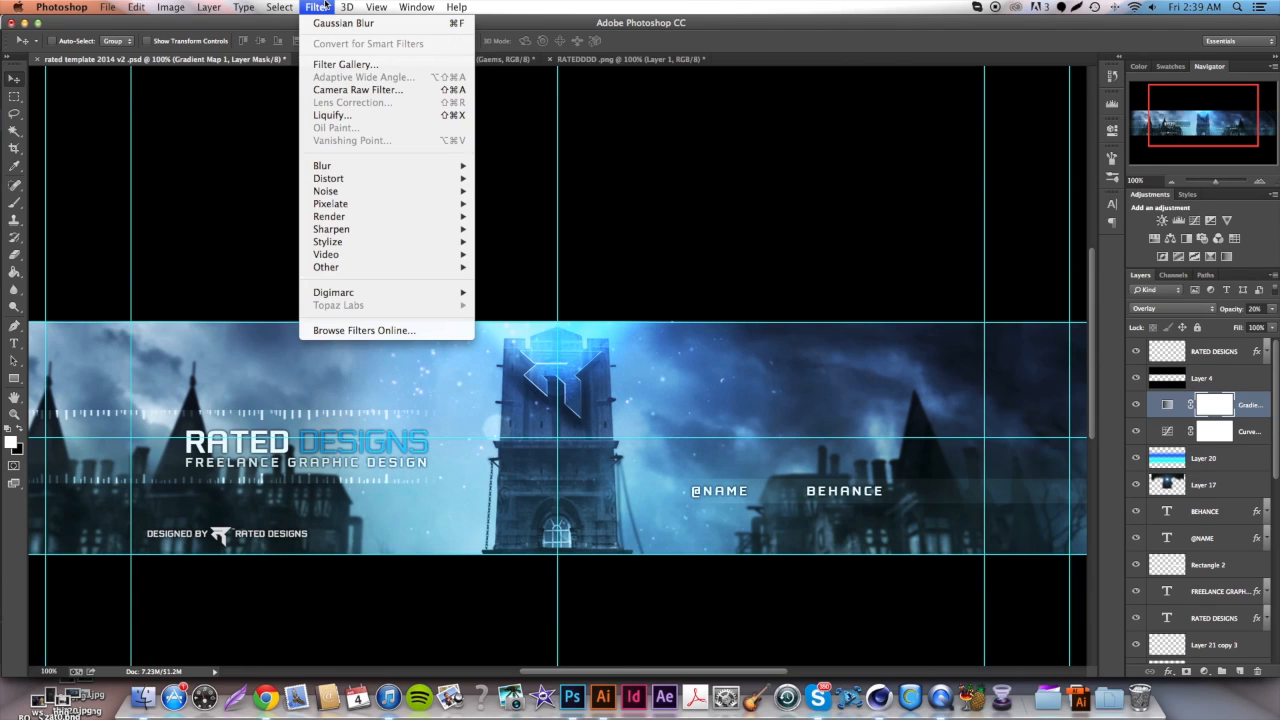
left_click(669, 186)
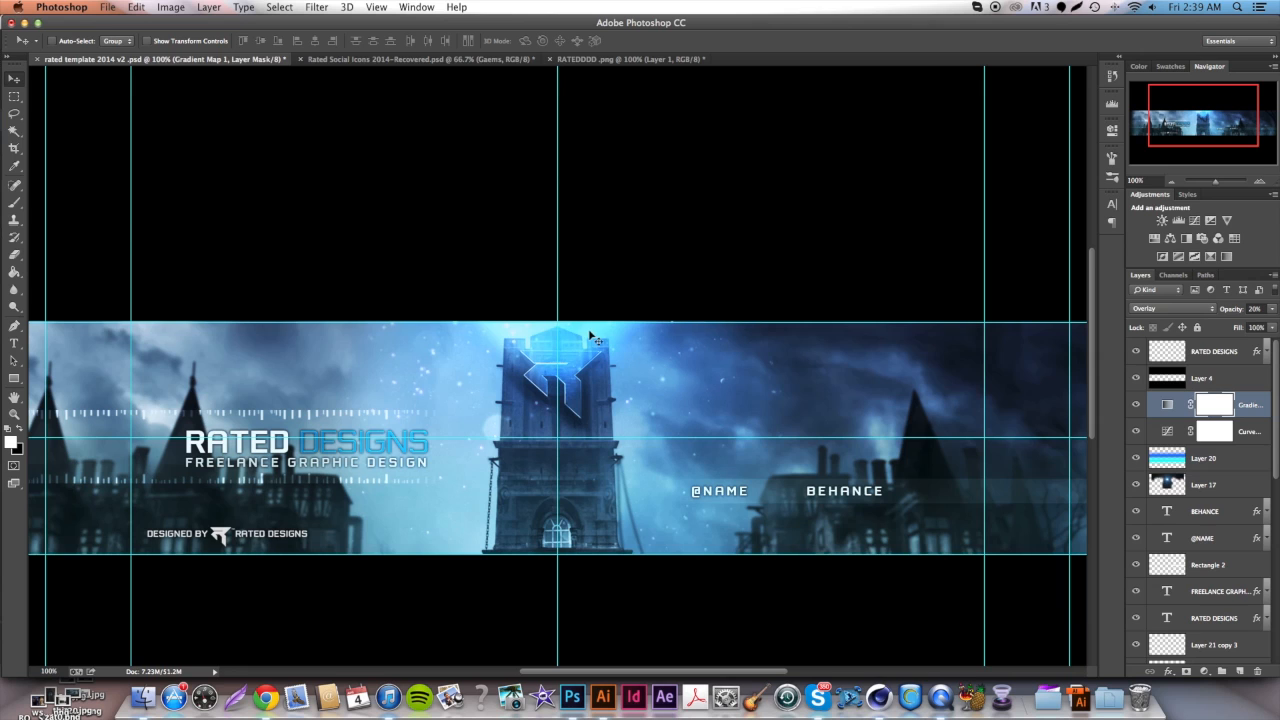
scroll(657, 490, "left", 5)
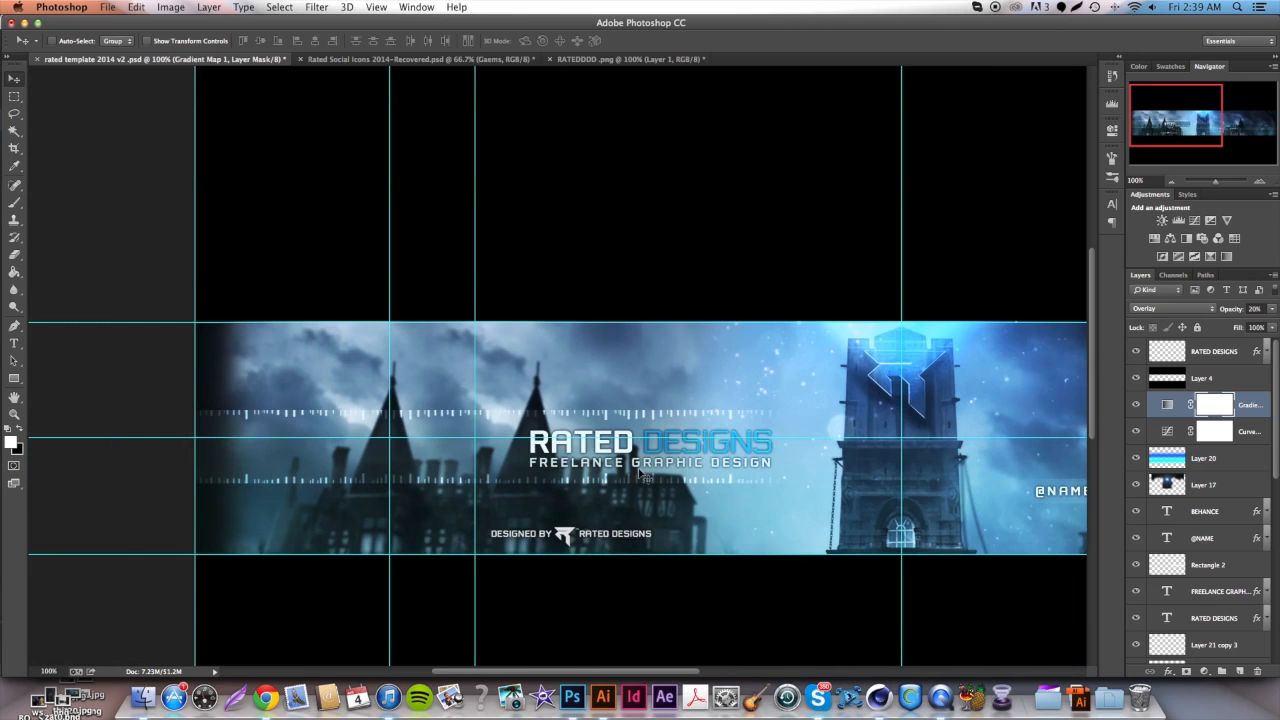
left_click(107, 8)
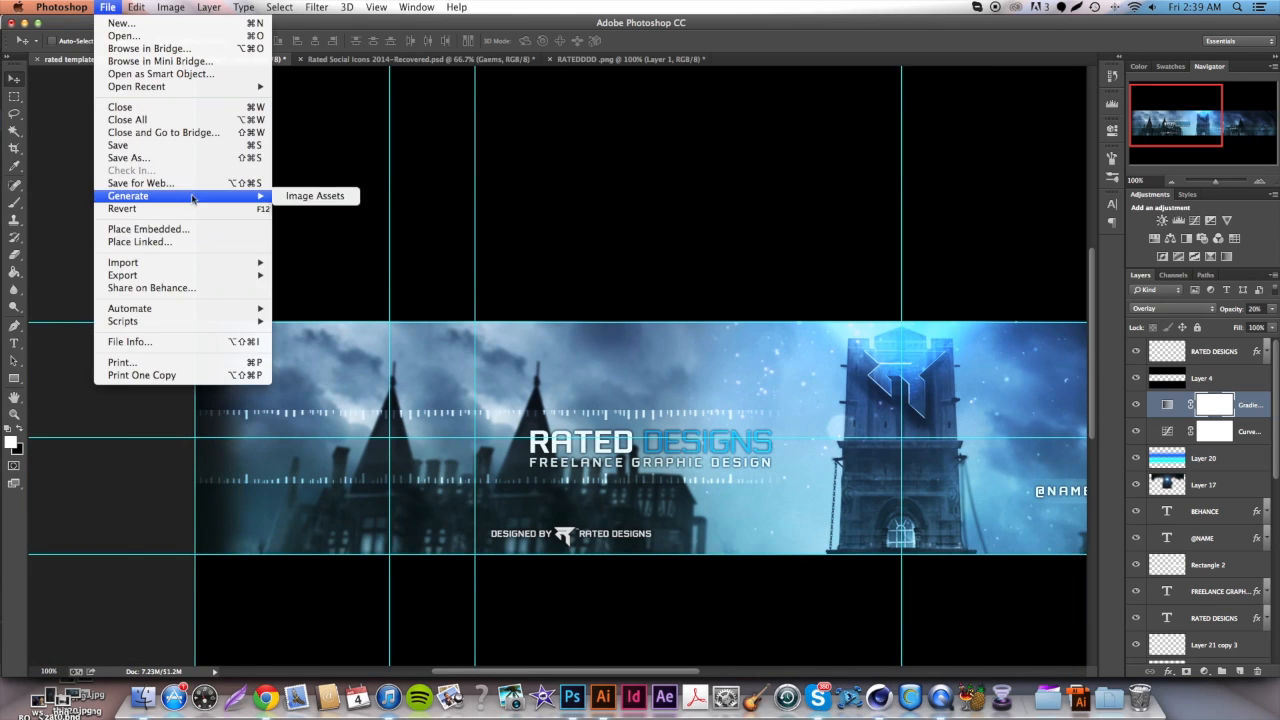
left_click(110, 7)
scroll(606, 271, "right", 5)
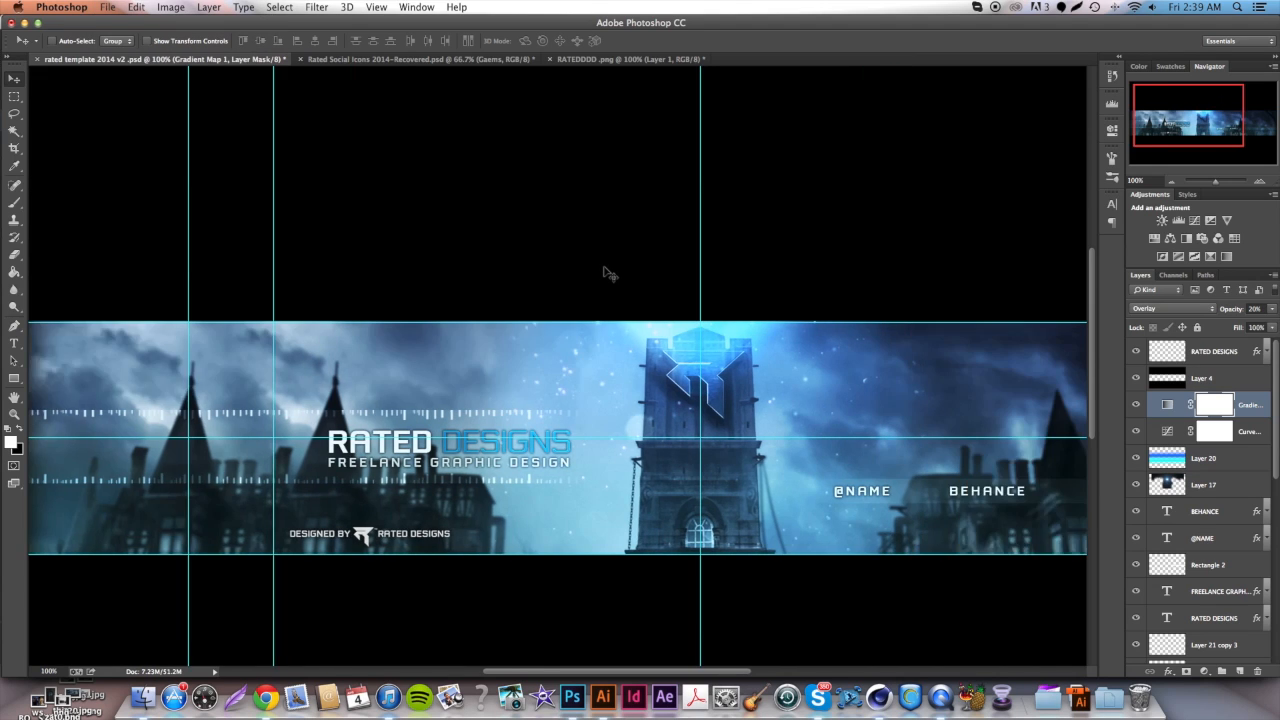